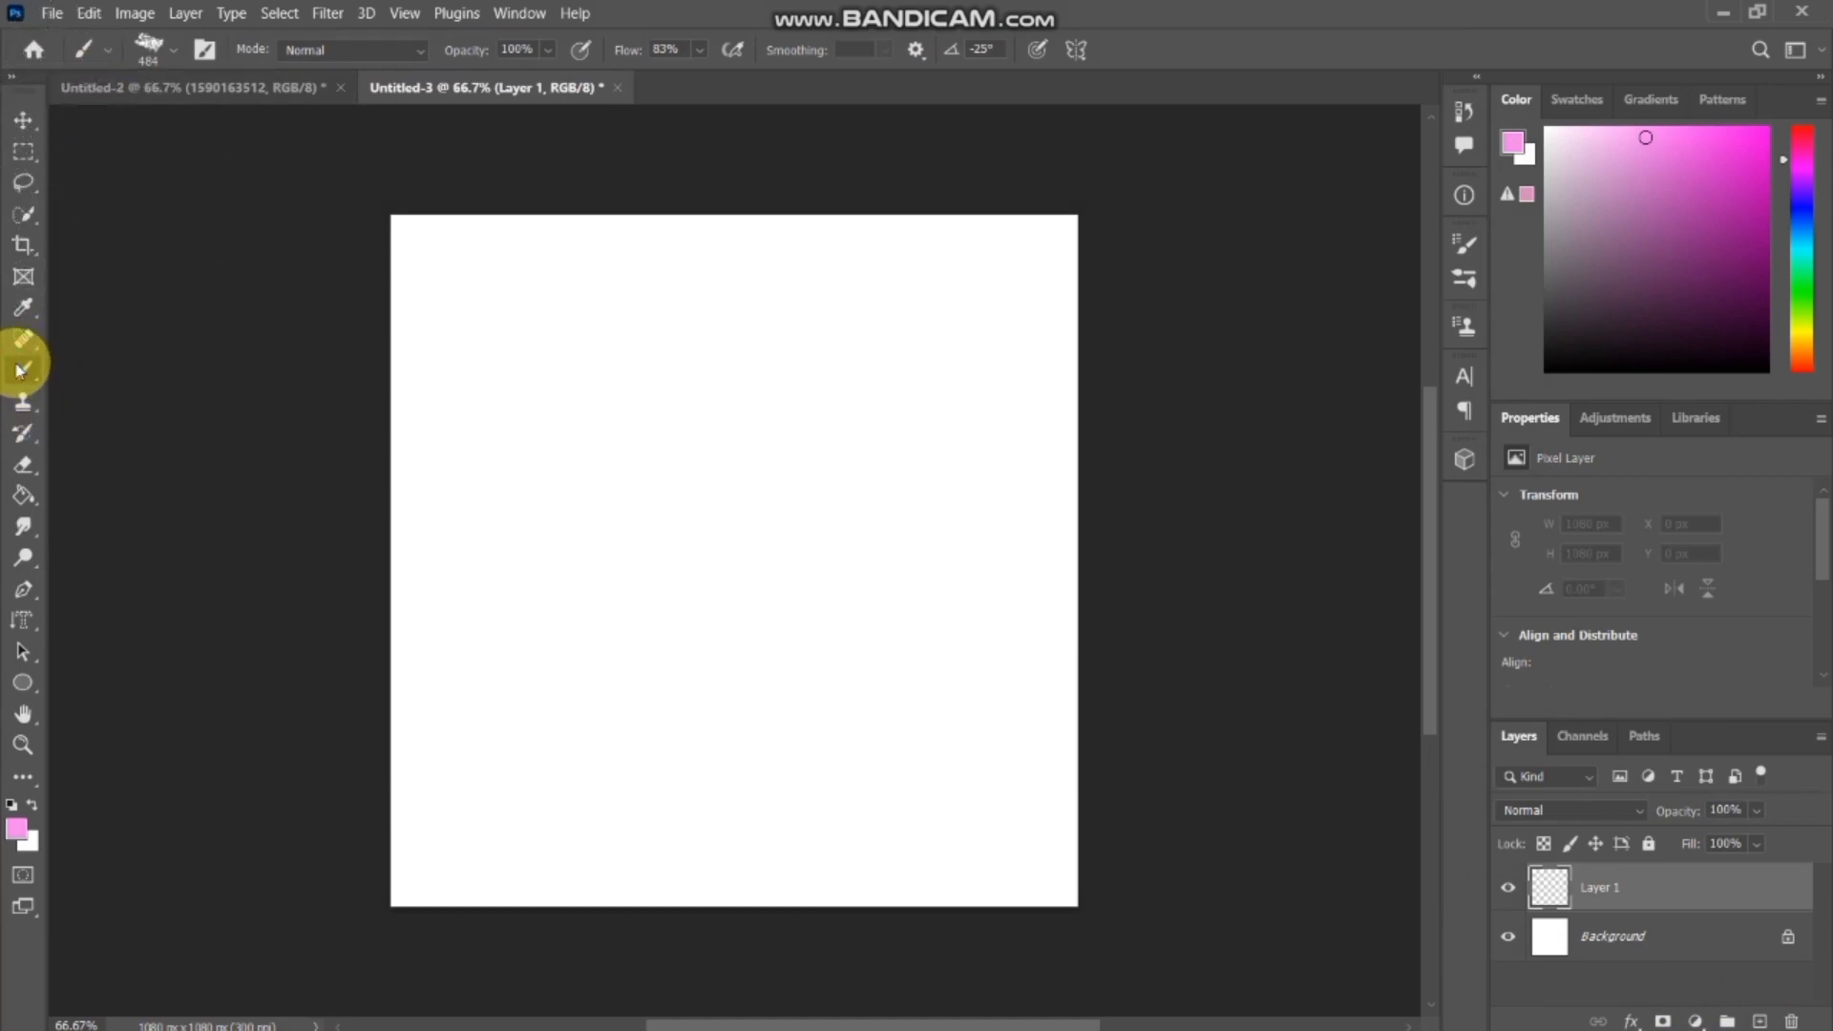
# Set up the brush with the rough 50 px tip, angled at about -142° and enlarged to 455 px.
pyautogui.click(1457, 247)
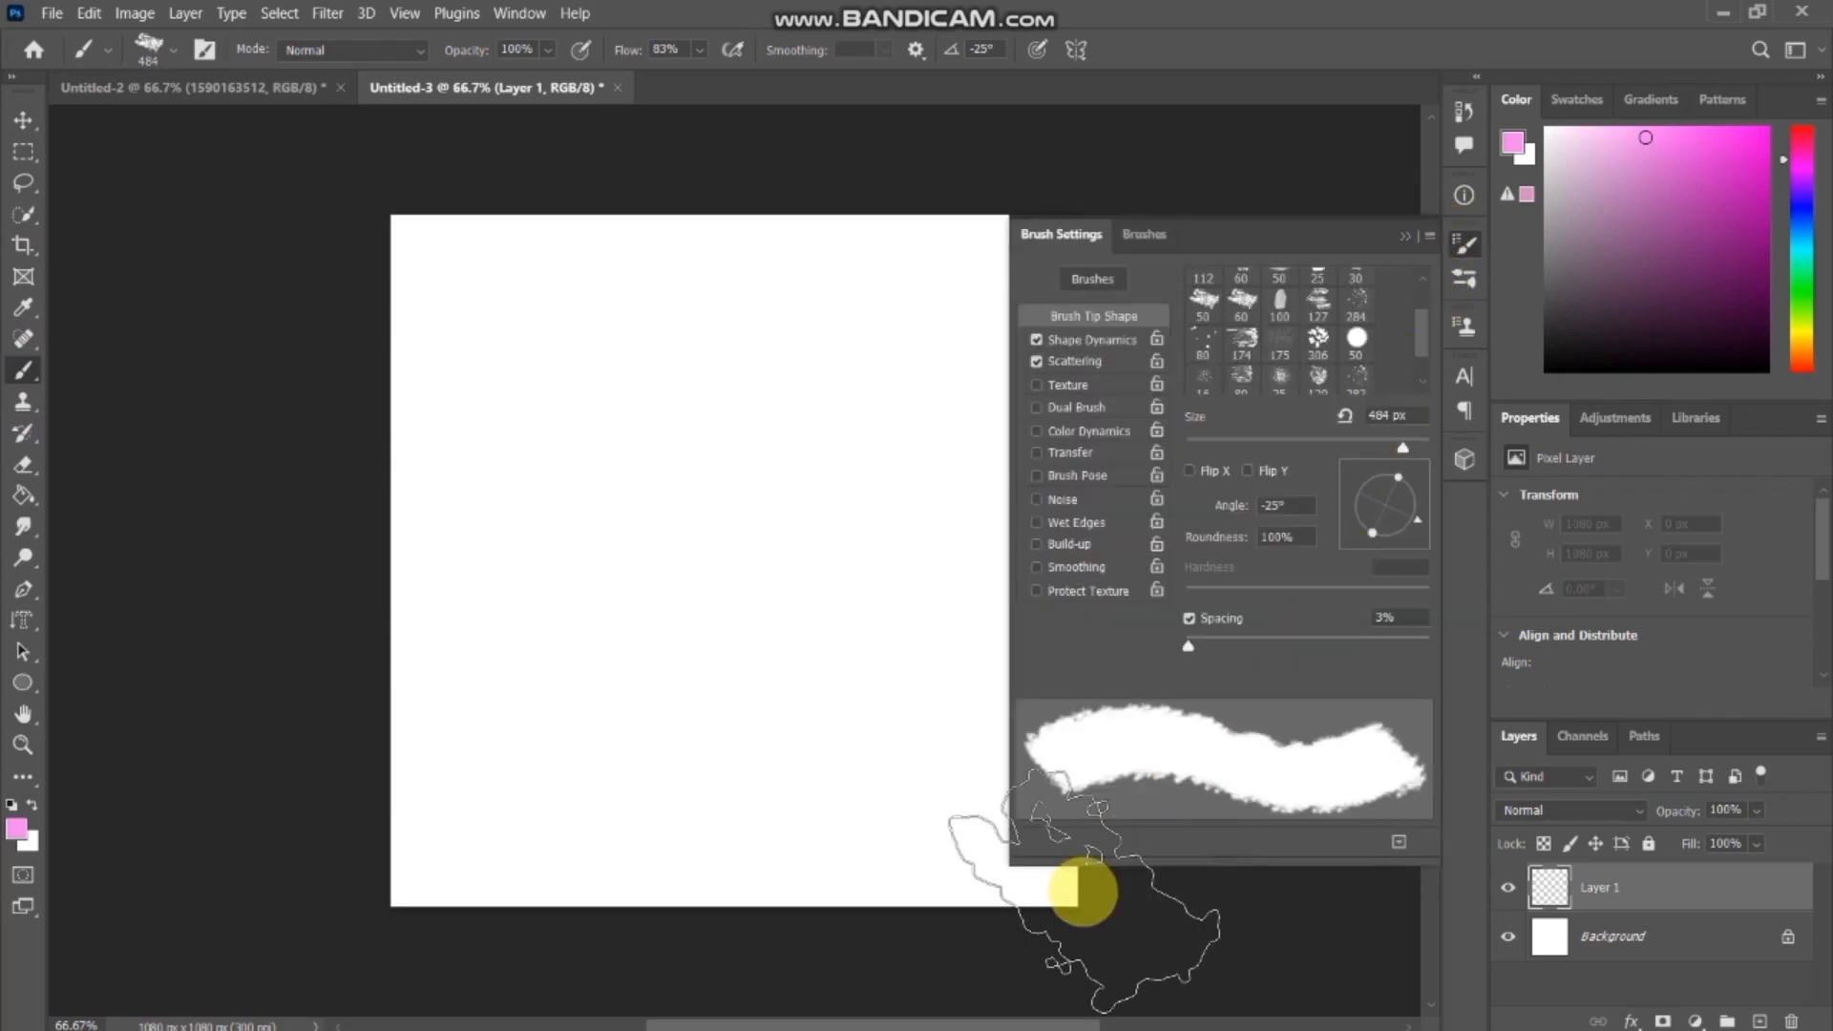
pyautogui.moveTo(964, 1023); pyautogui.dragTo(1012, 1024)
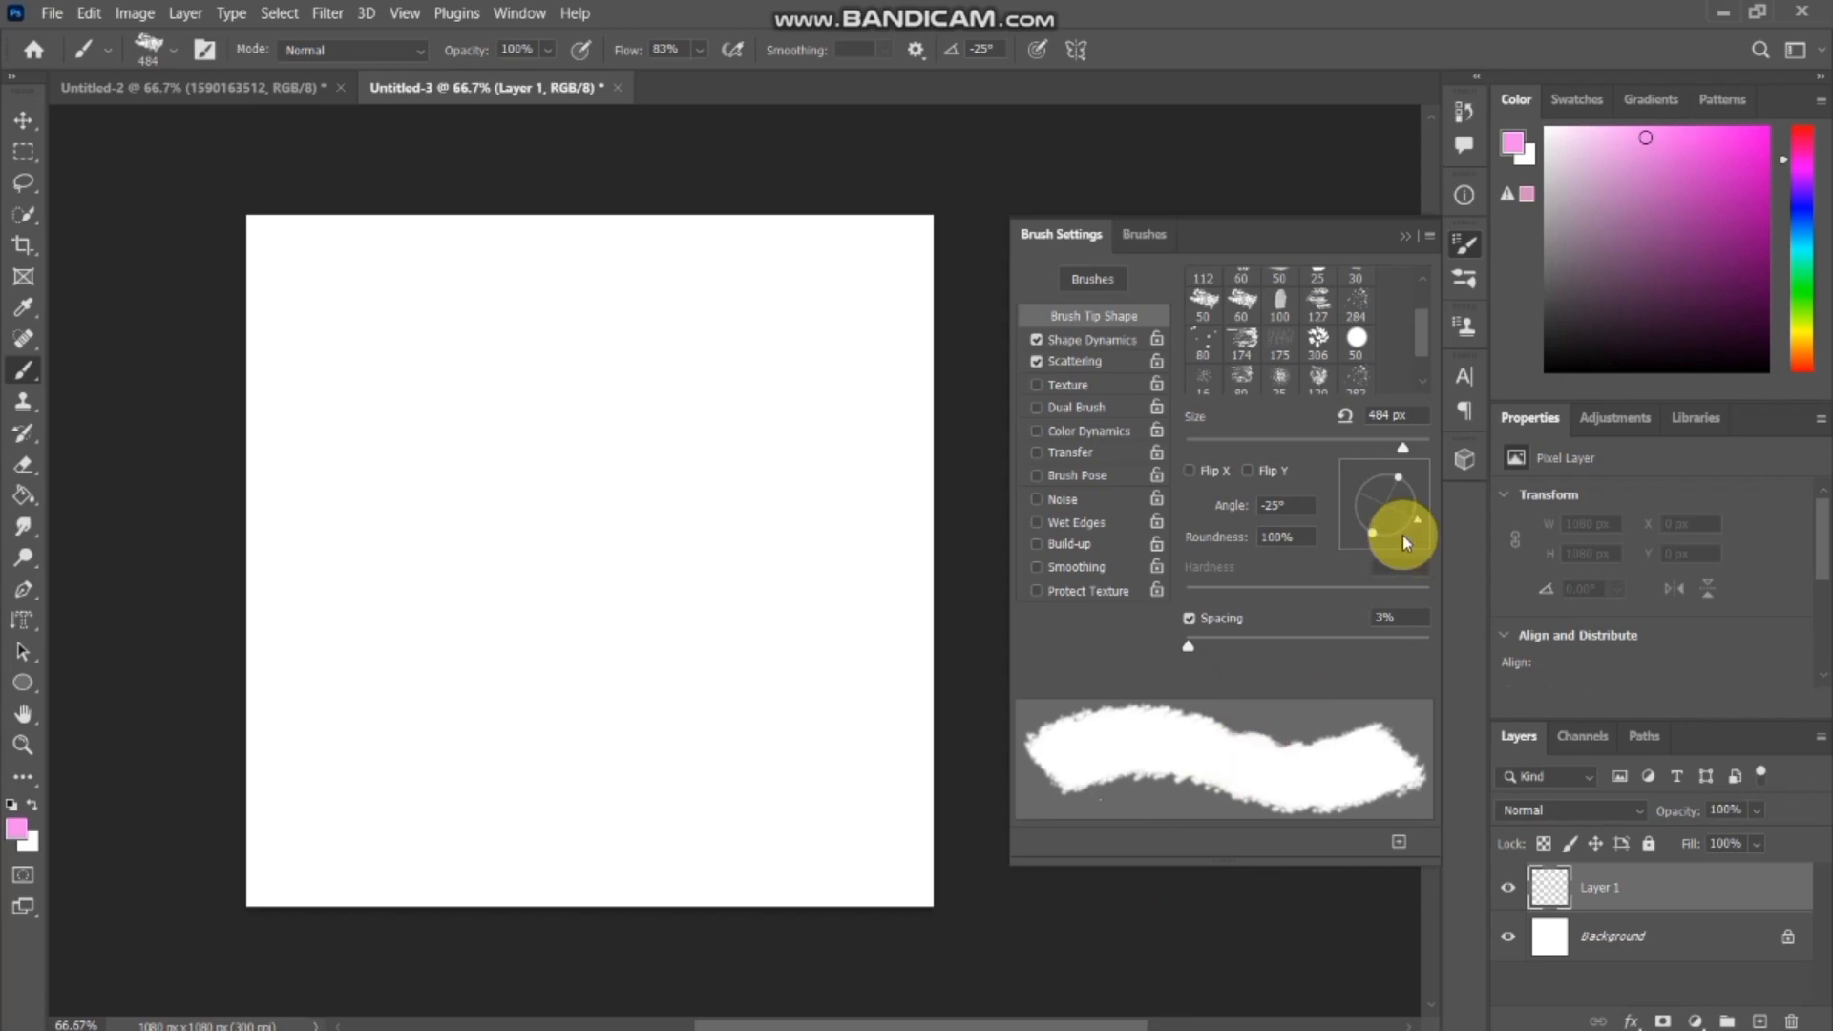
pyautogui.click(1202, 301)
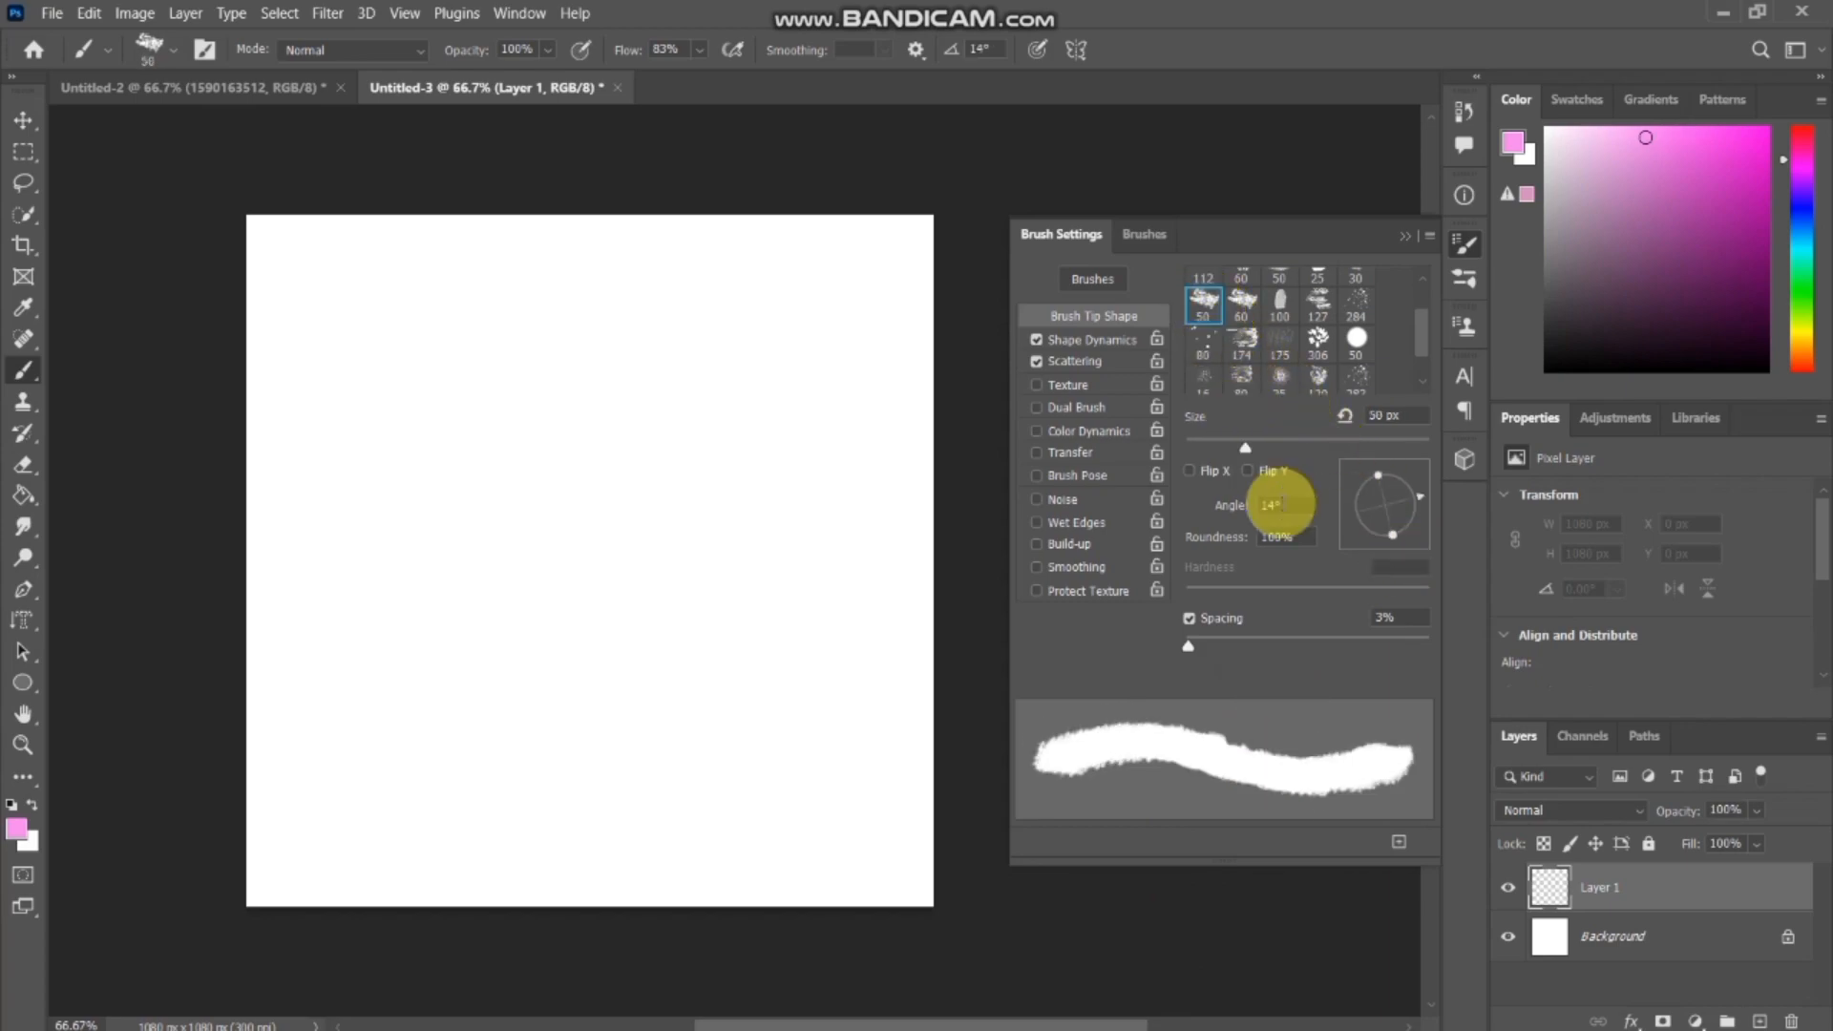
pyautogui.moveTo(1416, 493)
pyautogui.mouseDown()
pyautogui.moveTo(1408, 516)
pyautogui.moveTo(1362, 525)
pyautogui.mouseUp()
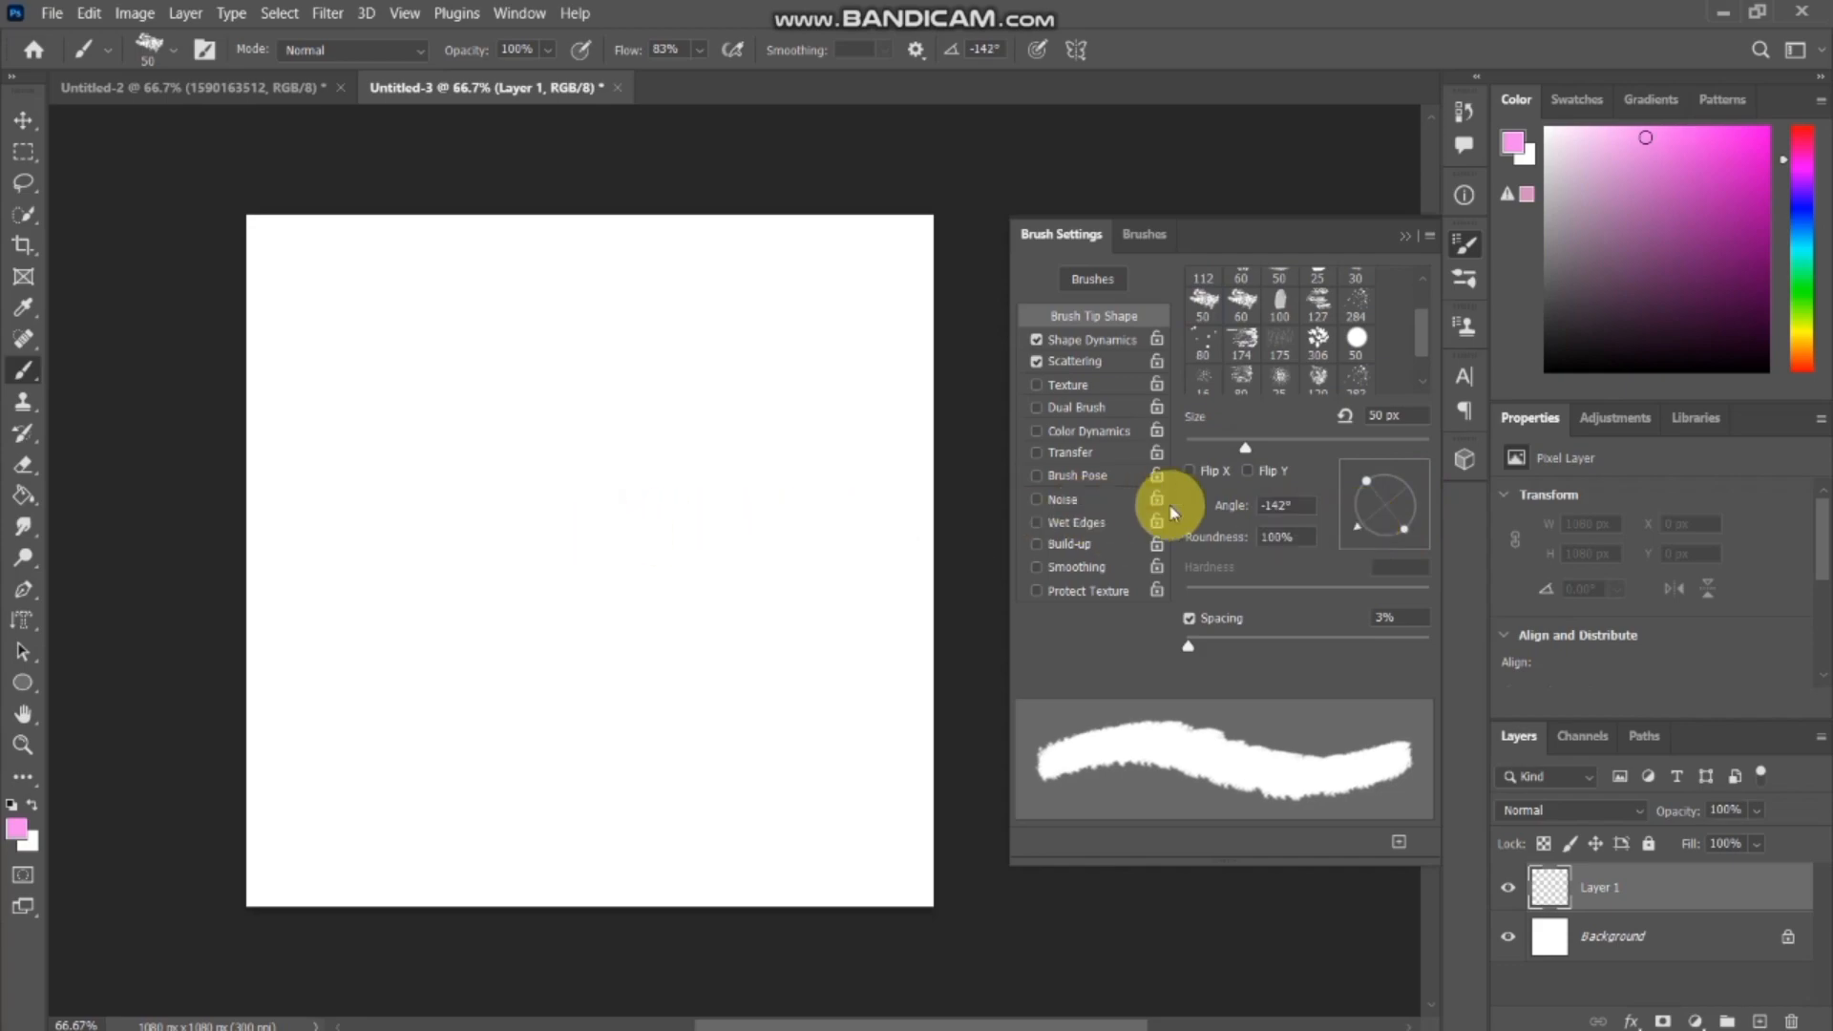
pyautogui.moveTo(1250, 447); pyautogui.dragTo(1394, 437)
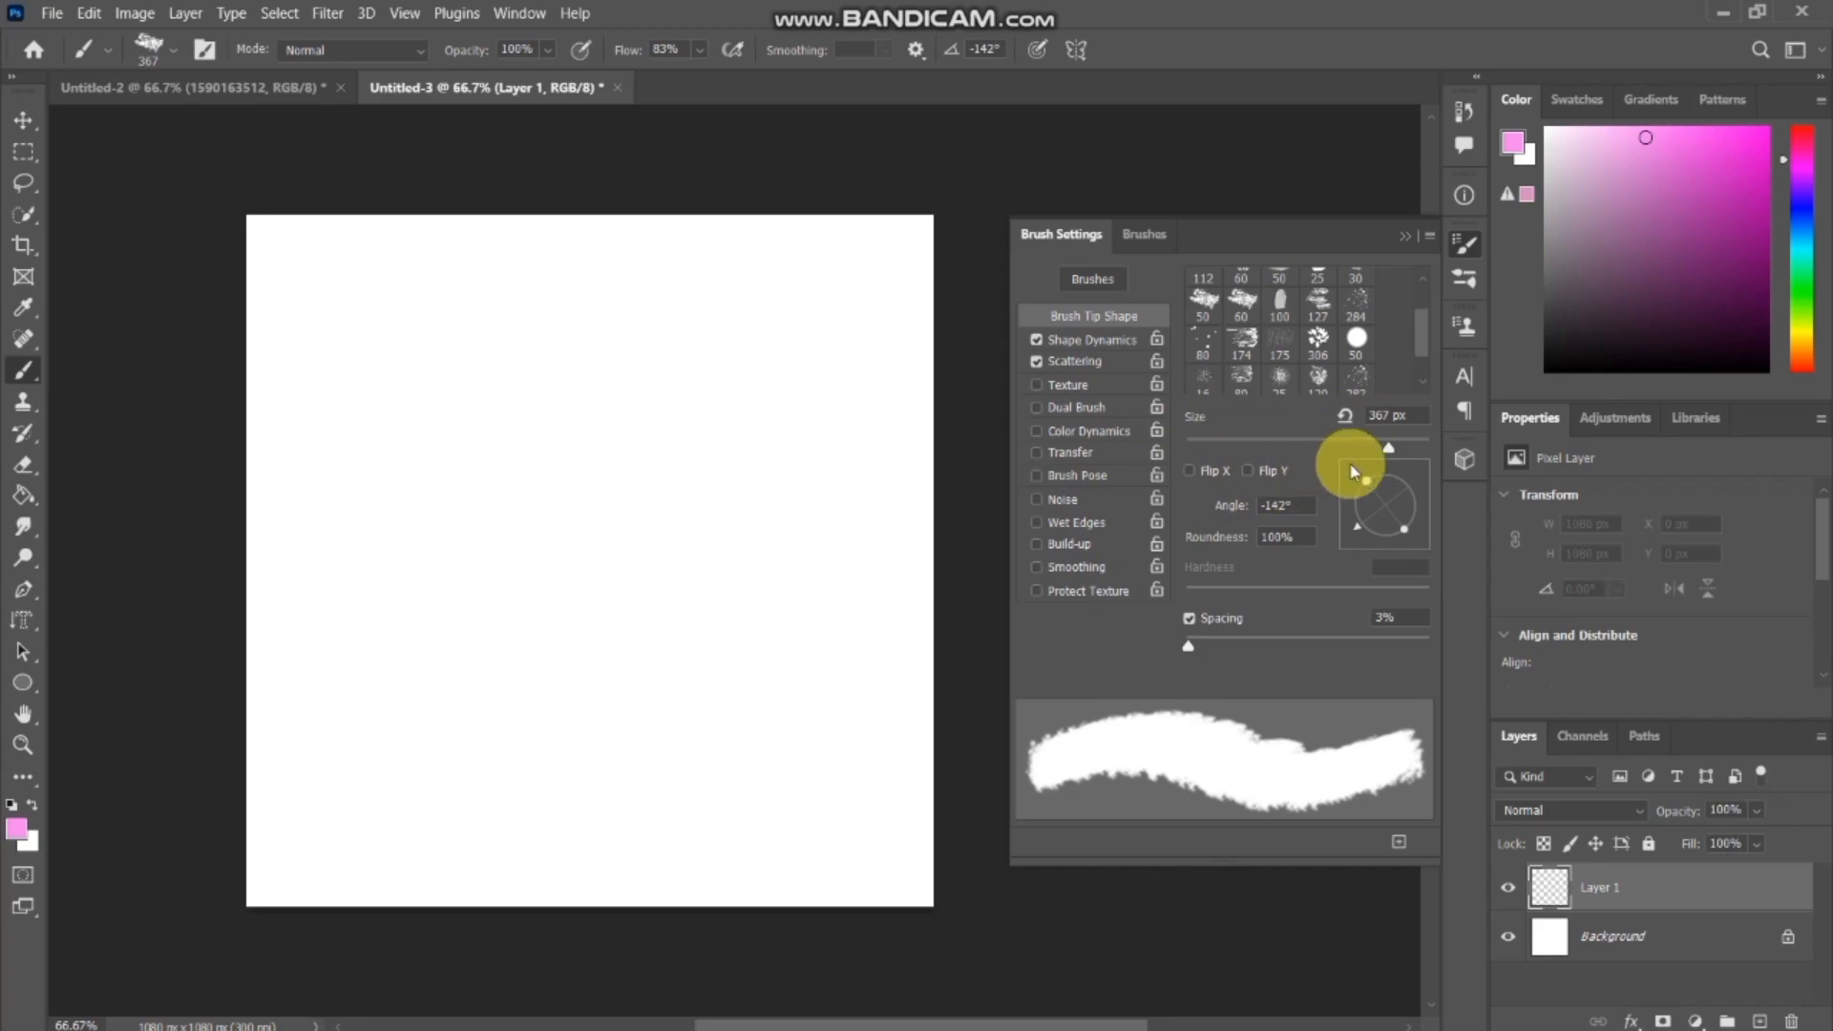
pyautogui.moveTo(1388, 449); pyautogui.dragTo(1400, 445)
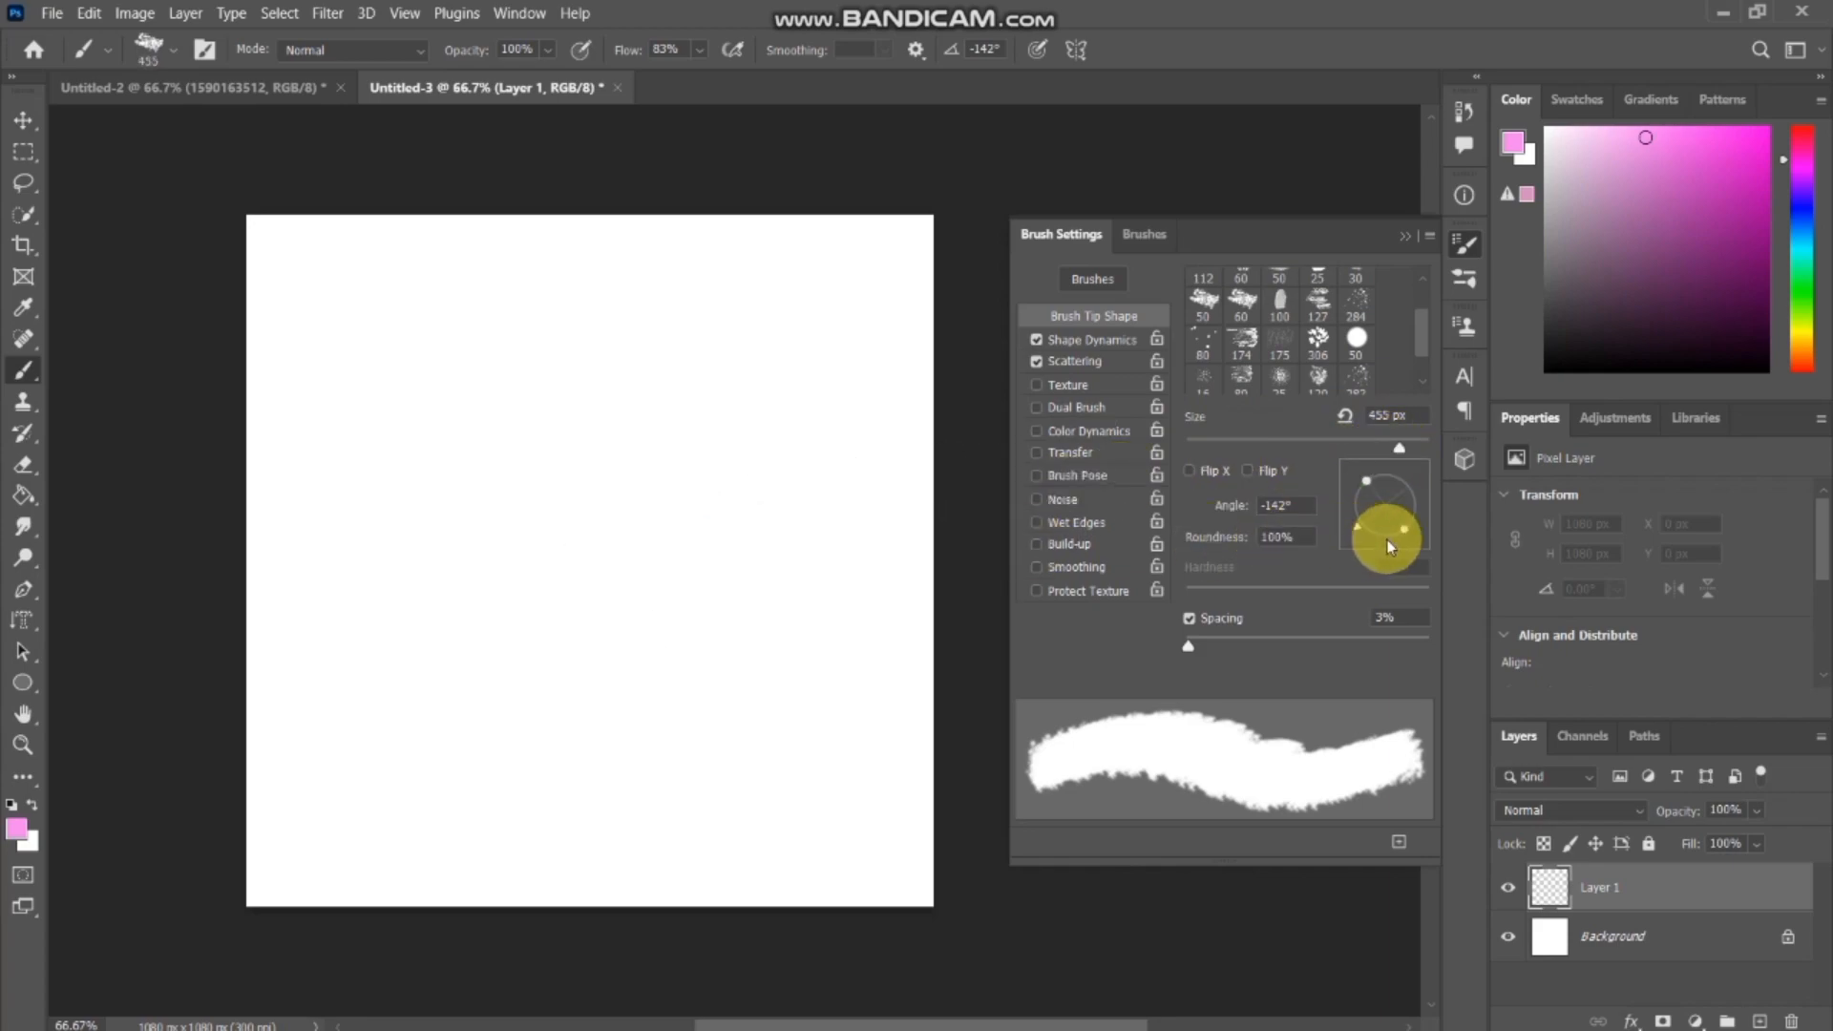
pyautogui.moveTo(1356, 526); pyautogui.dragTo(1365, 523)
# Paint a broad pink stroke across the middle of Layer 1 and set the brush angle to -32°.
pyautogui.moveTo(434, 544); pyautogui.dragTo(916, 429)
pyautogui.moveTo(1359, 525); pyautogui.dragTo(1411, 521)
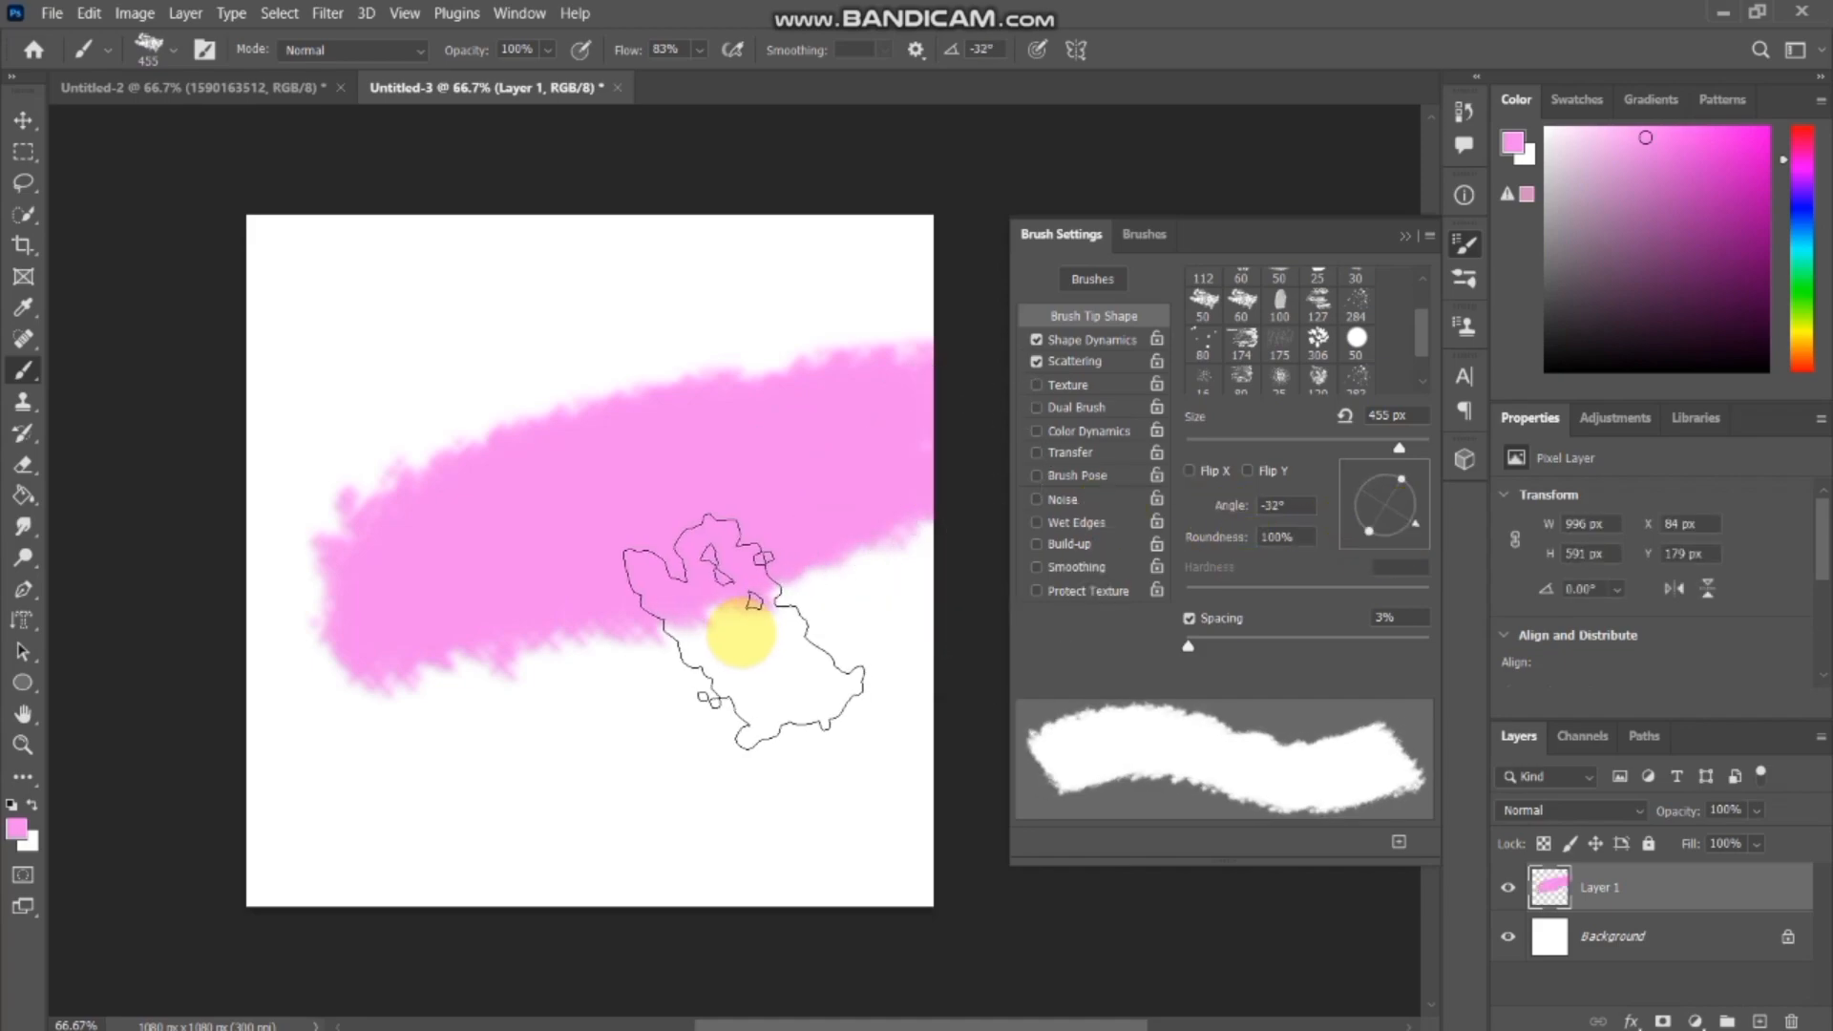
pyautogui.moveTo(687, 647)
pyautogui.mouseDown()
pyautogui.moveTo(829, 581)
pyautogui.moveTo(864, 532)
pyautogui.moveTo(777, 462)
pyautogui.moveTo(934, 457)
pyautogui.mouseUp()
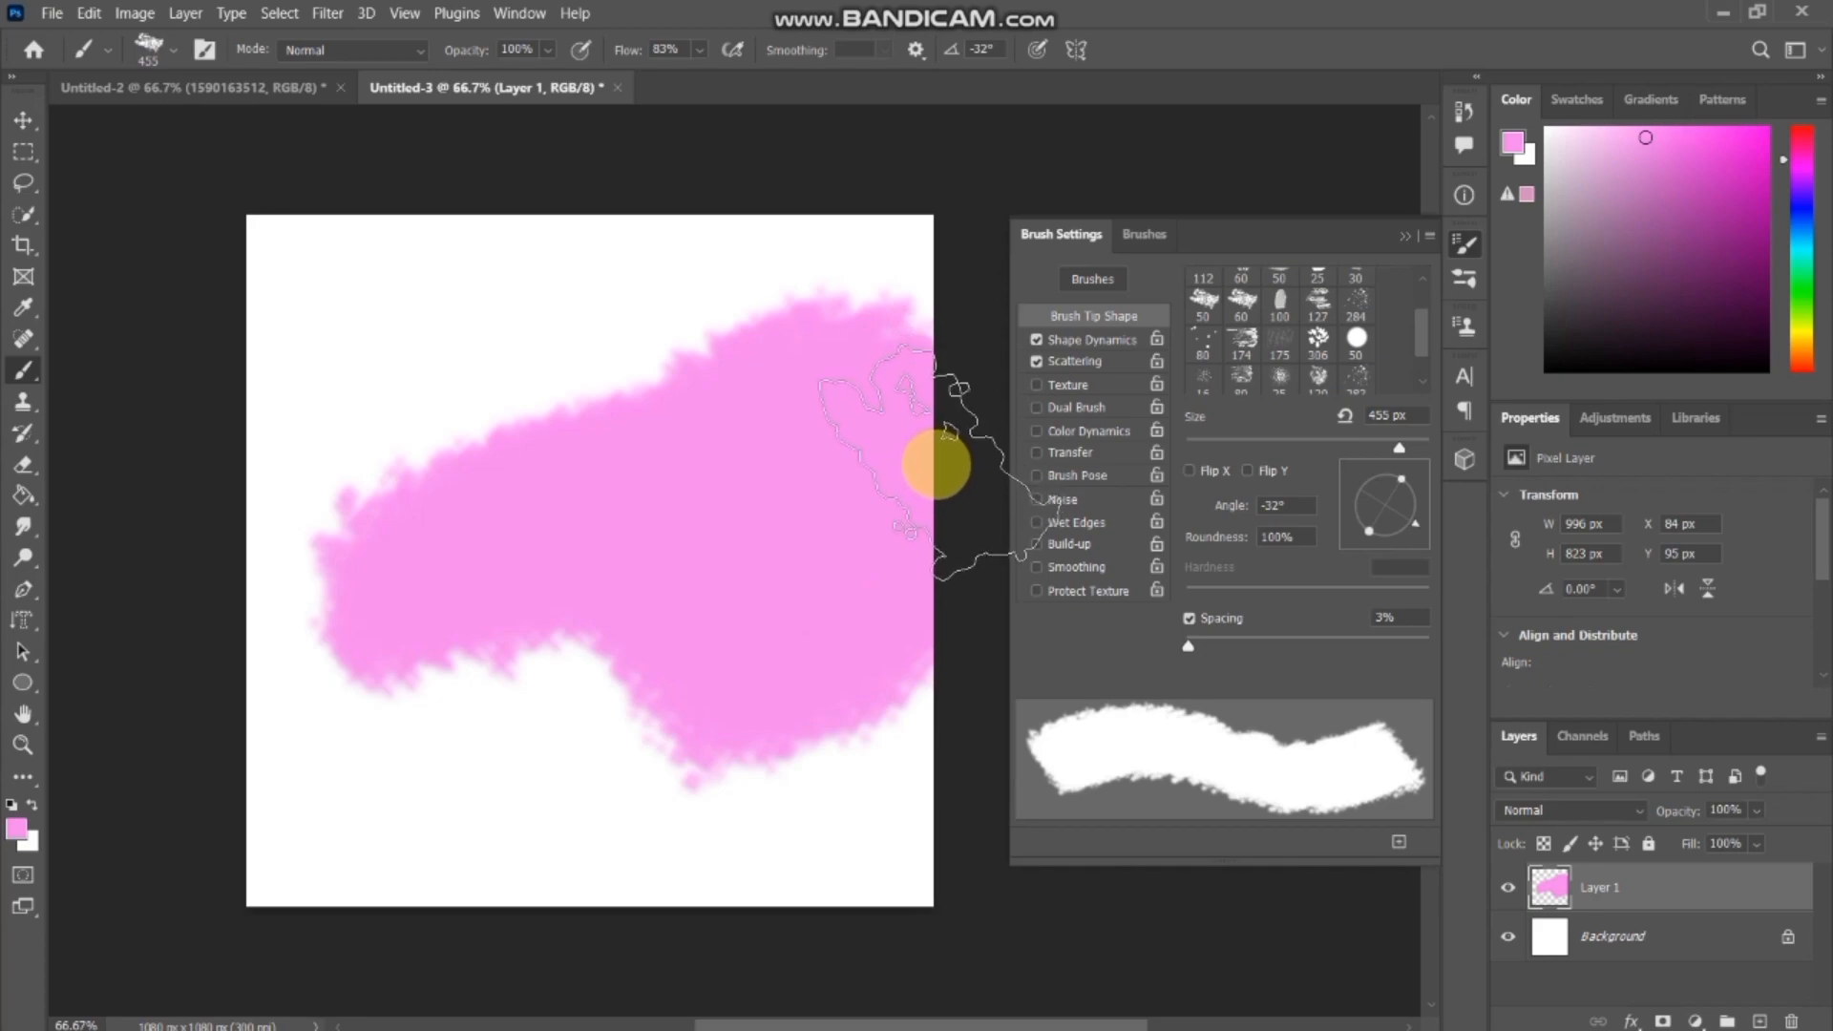
pyautogui.hotkey('ctrl', 'z')
pyautogui.hotkey('ctrl', 'z')
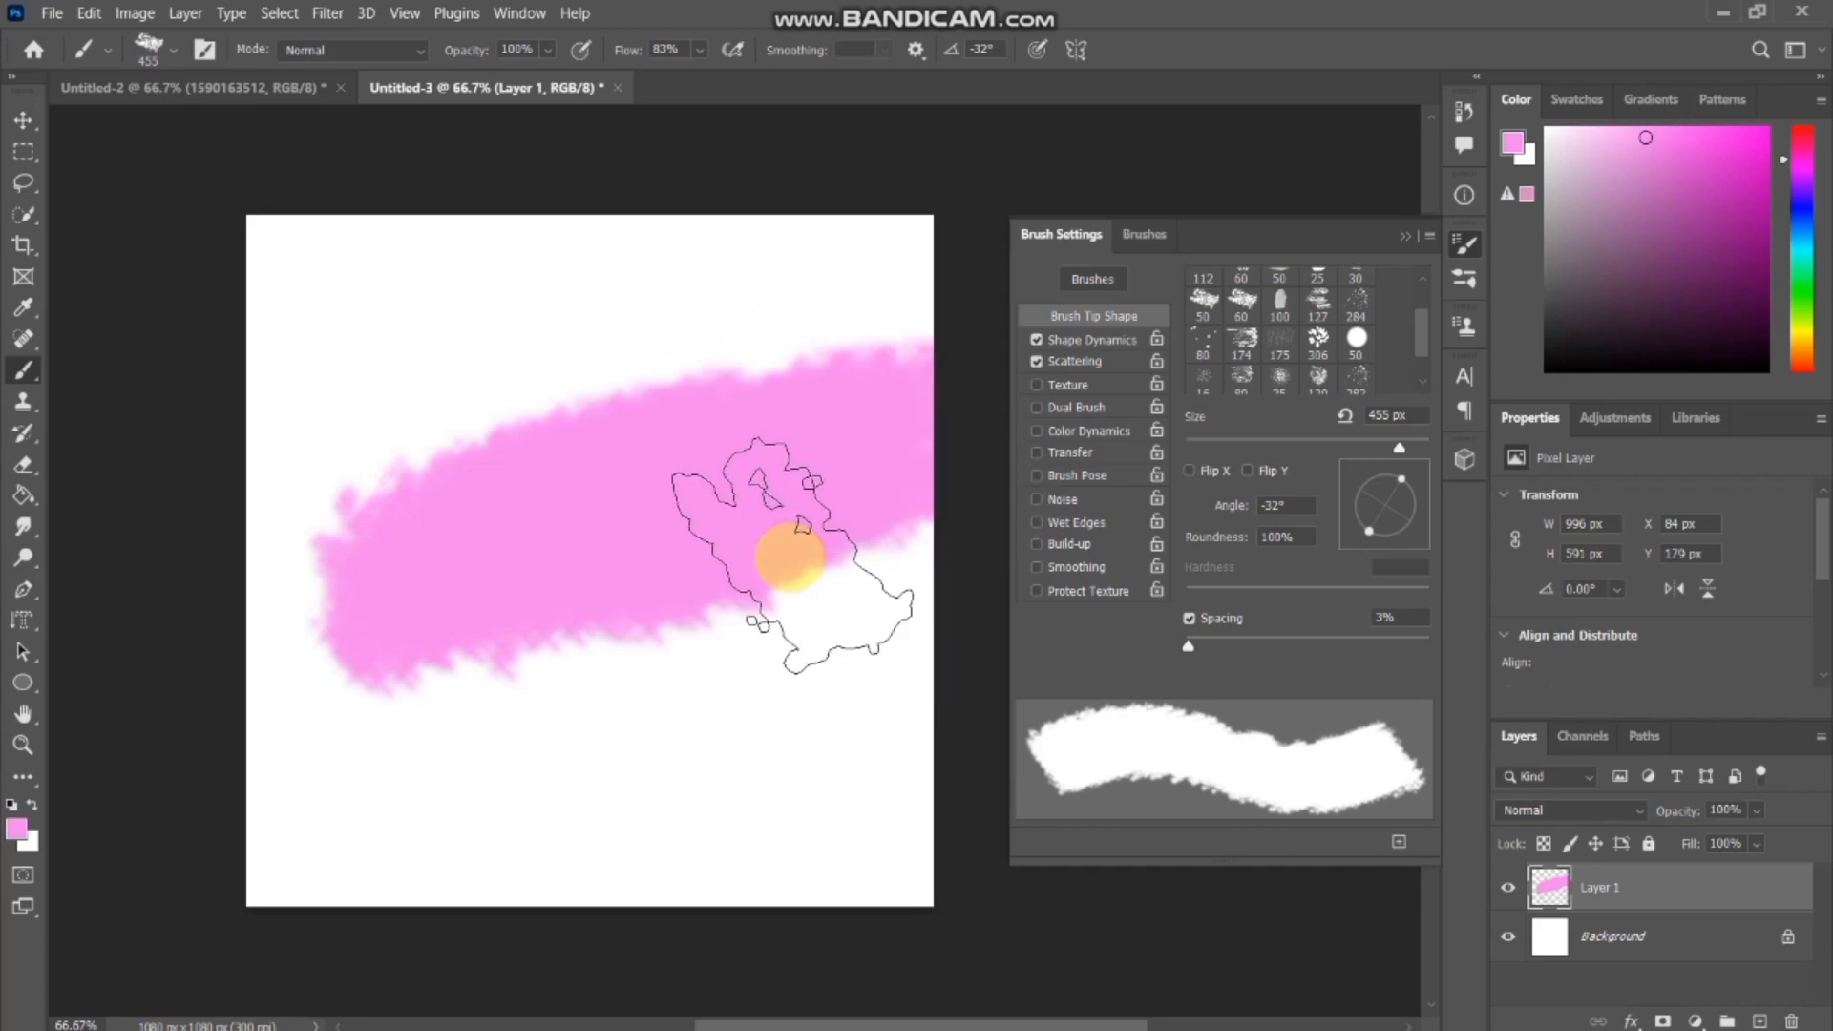
# Thicken the right and left ends of the pink shape with more brush strokes and close the brush settings.
pyautogui.moveTo(716, 592)
pyautogui.mouseDown()
pyautogui.moveTo(872, 501)
pyautogui.moveTo(830, 441)
pyautogui.moveTo(941, 434)
pyautogui.mouseUp()
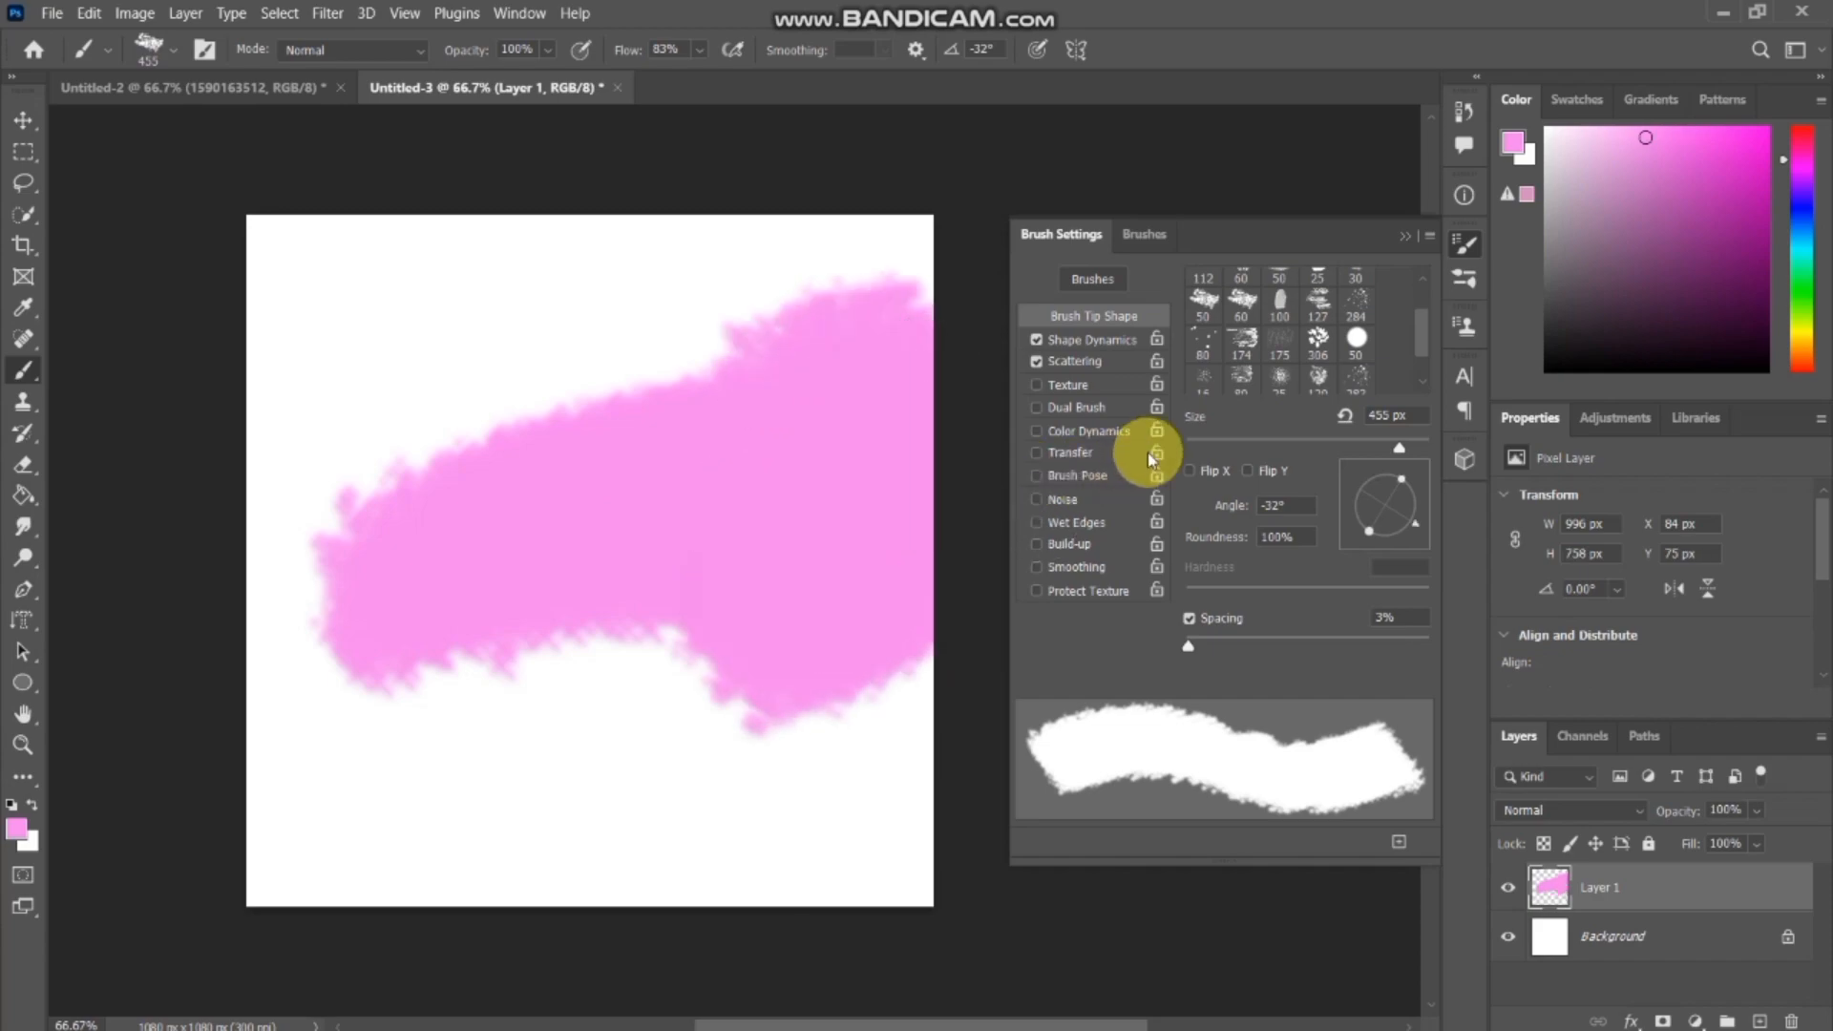
pyautogui.moveTo(410, 458)
pyautogui.mouseDown()
pyautogui.moveTo(474, 532)
pyautogui.moveTo(519, 524)
pyautogui.moveTo(387, 596)
pyautogui.mouseUp()
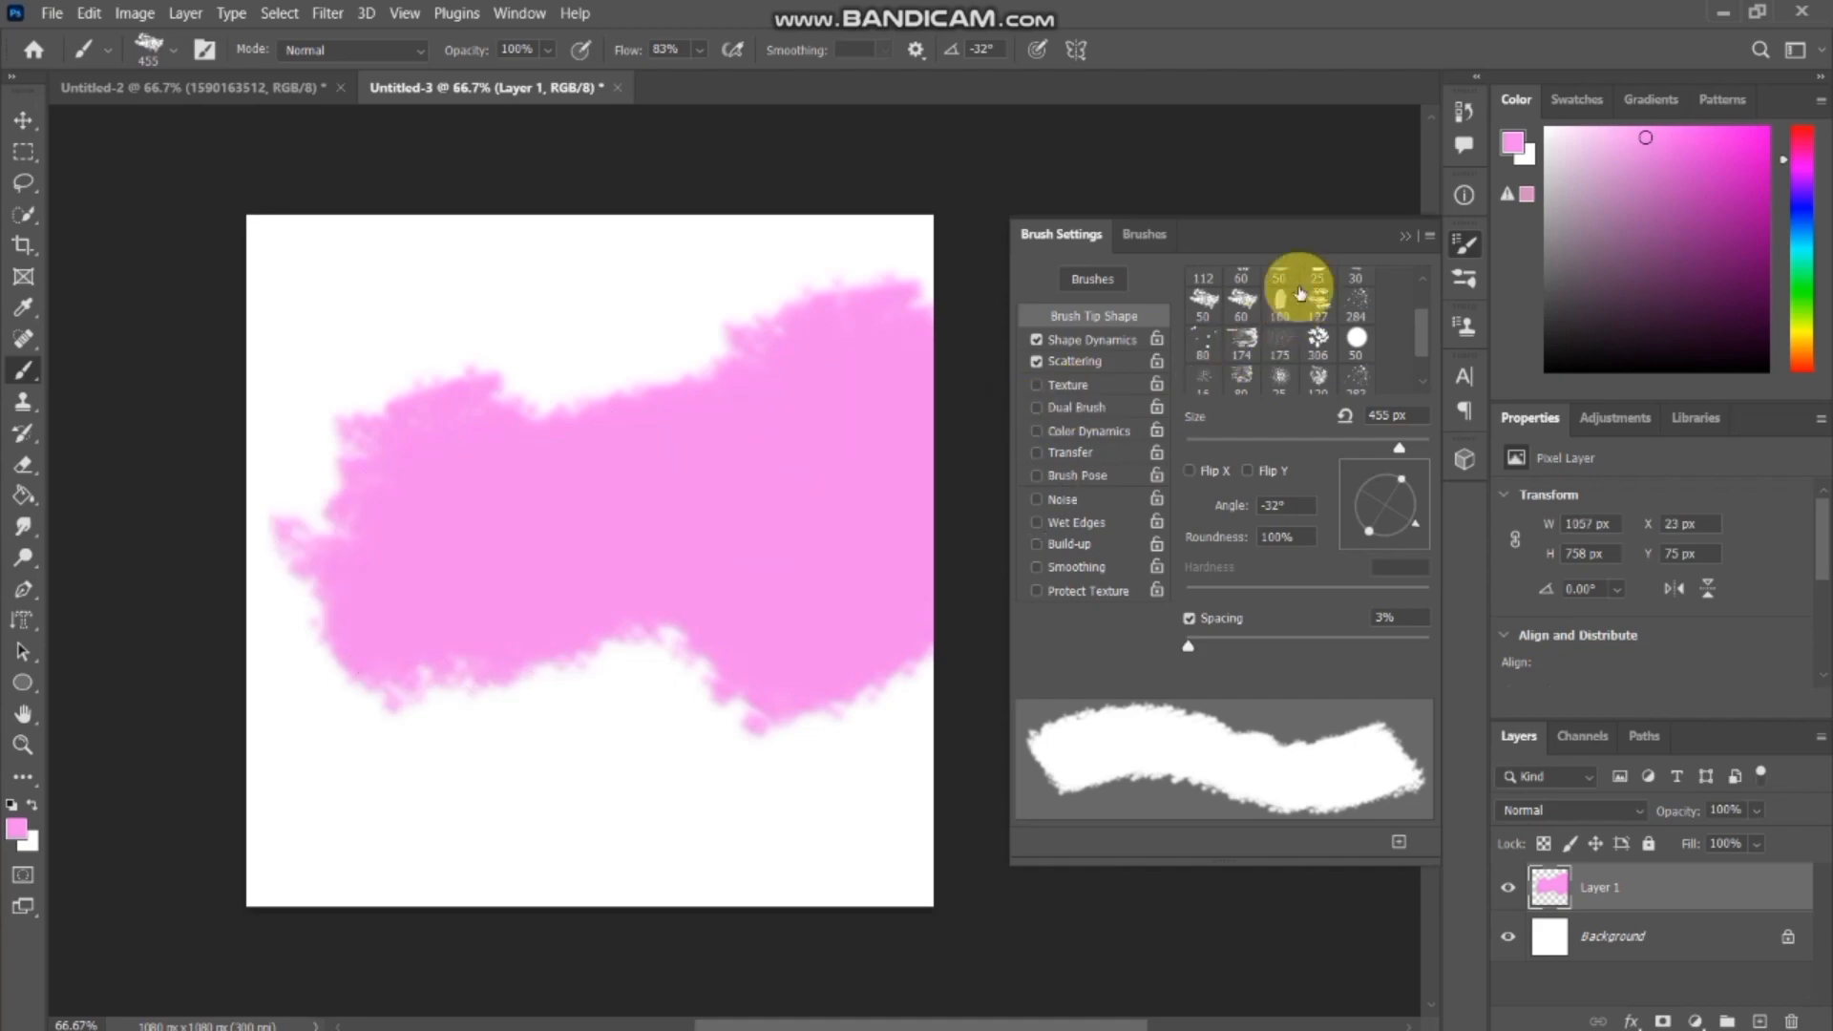
pyautogui.click(1405, 238)
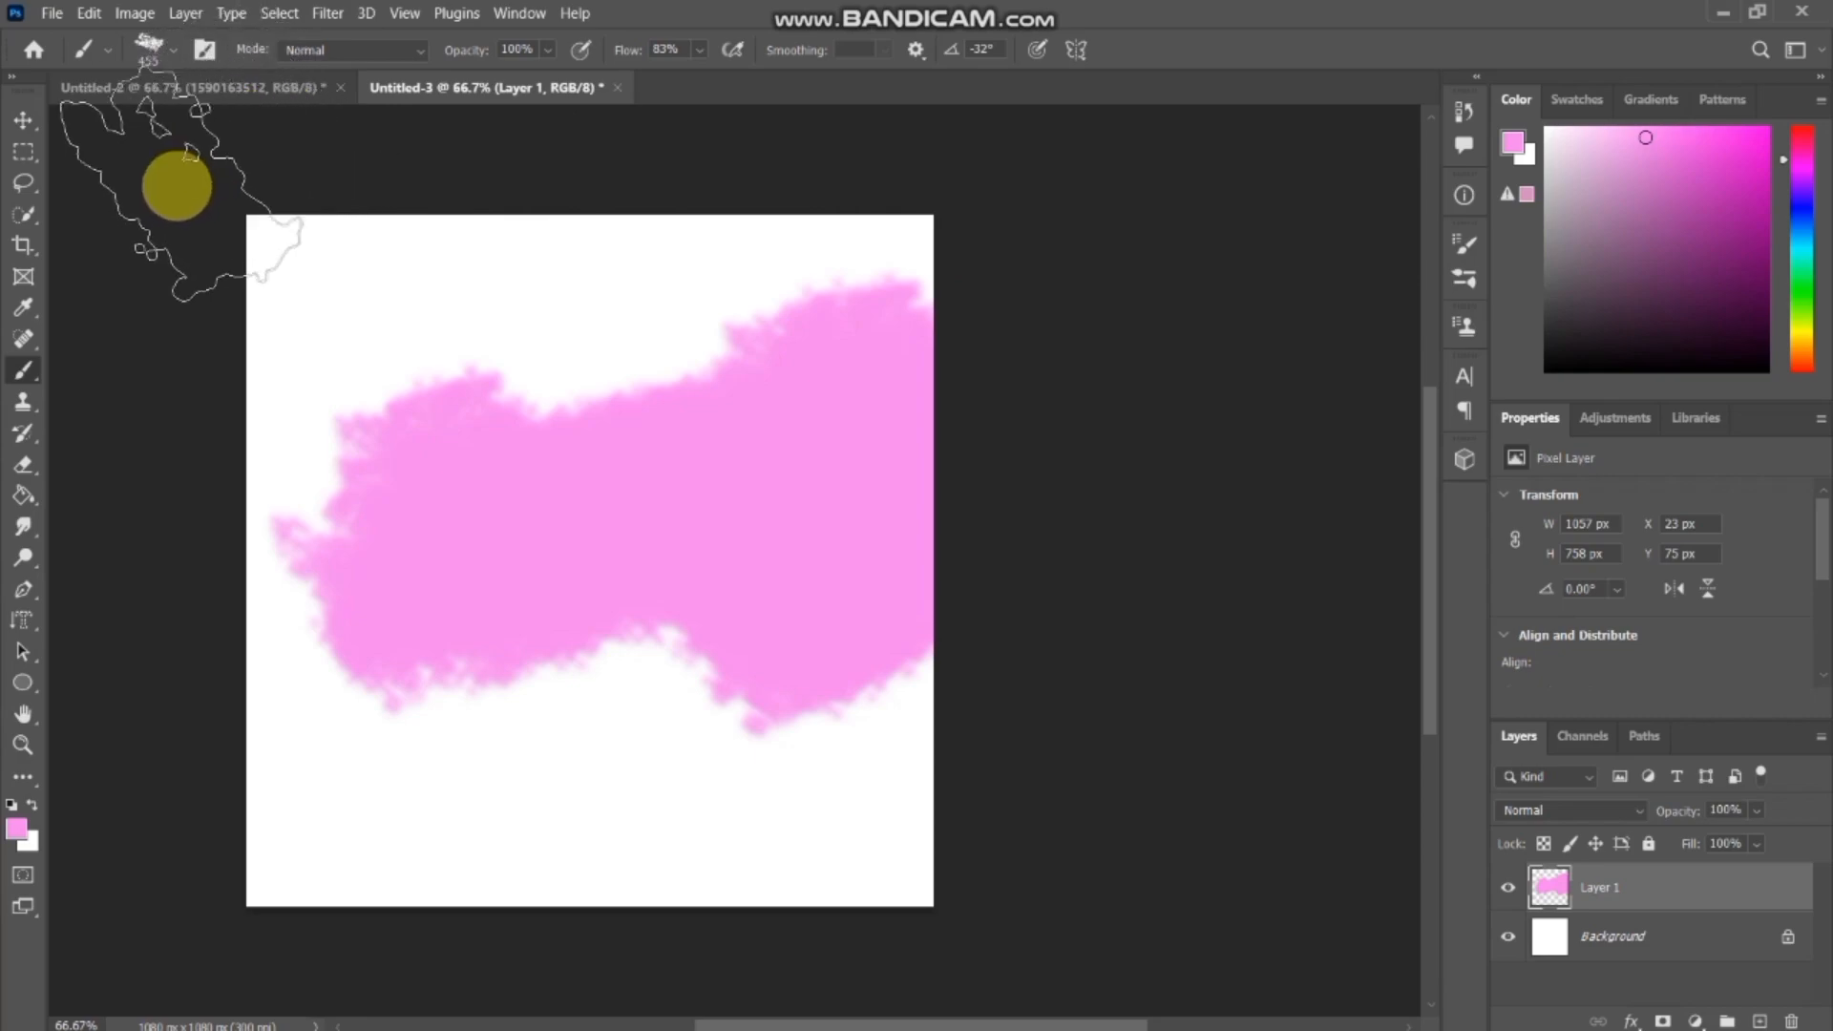
# Copy the whole mountain photo from the Untitled-2 document into Untitled-3 as a new layer.
pyautogui.click(17, 130)
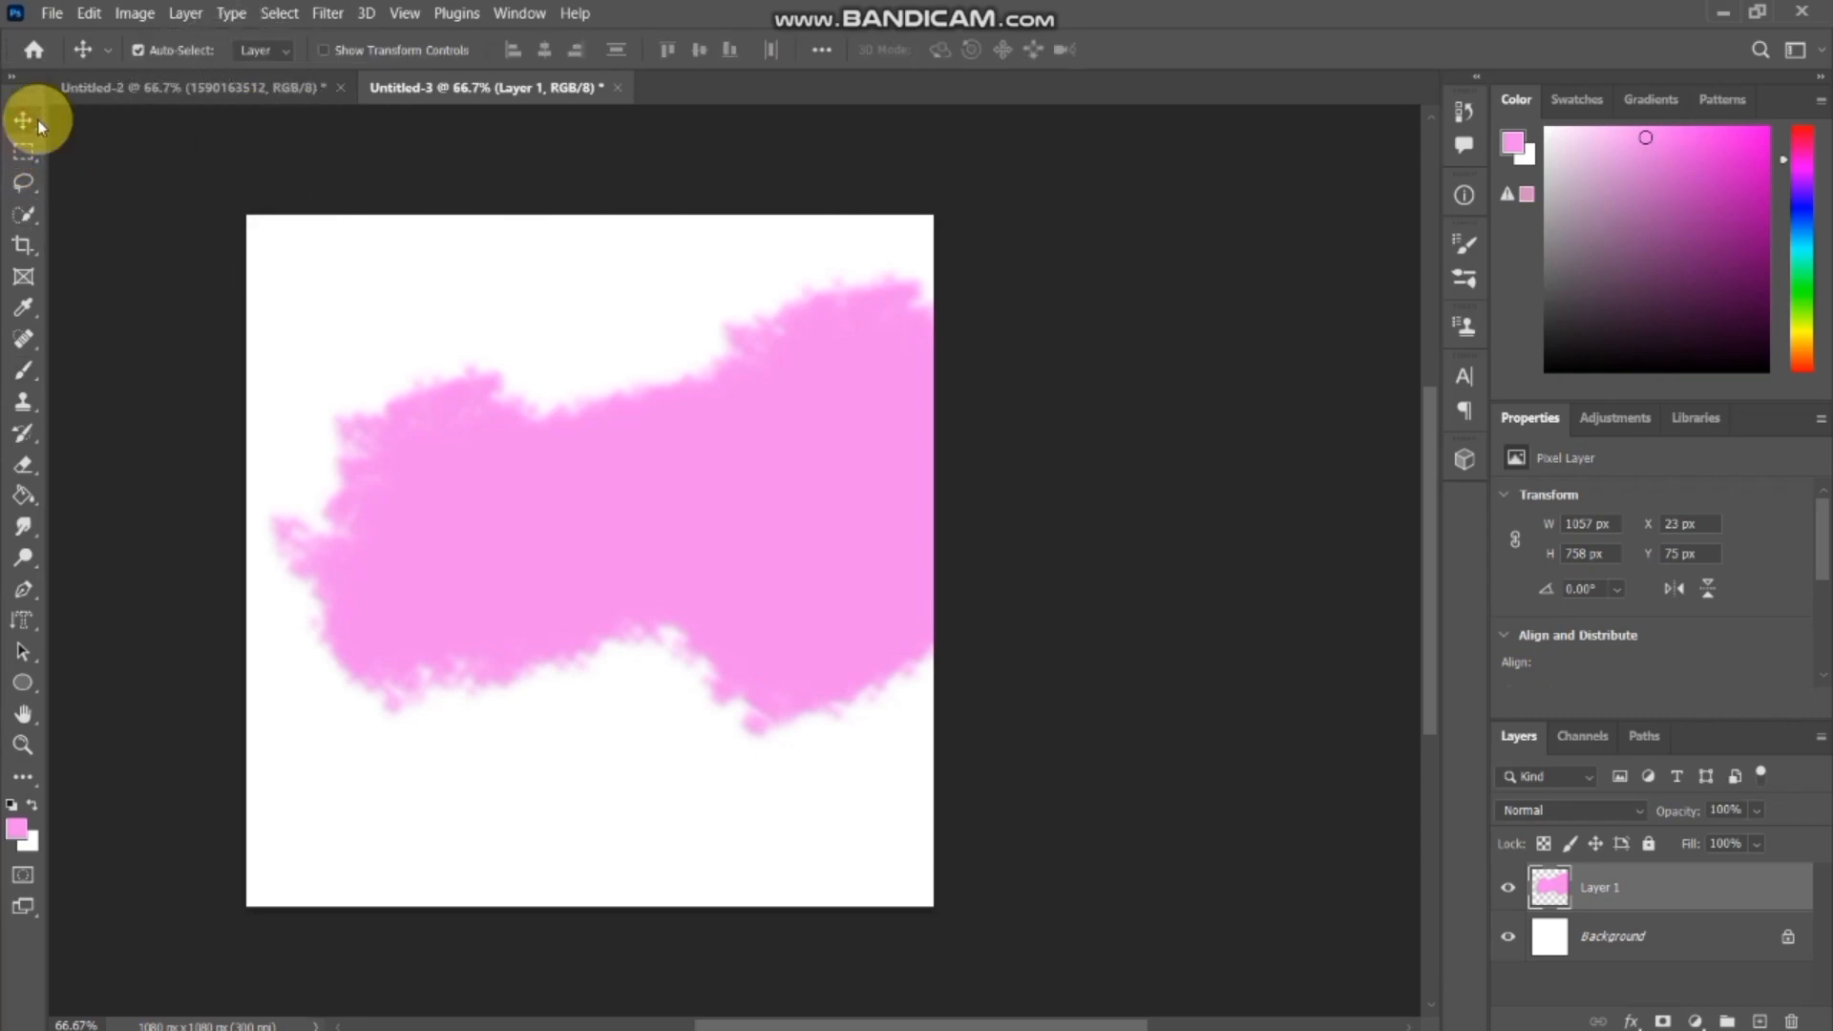
pyautogui.click(235, 88)
pyautogui.hotkey('ctrl', 'a')
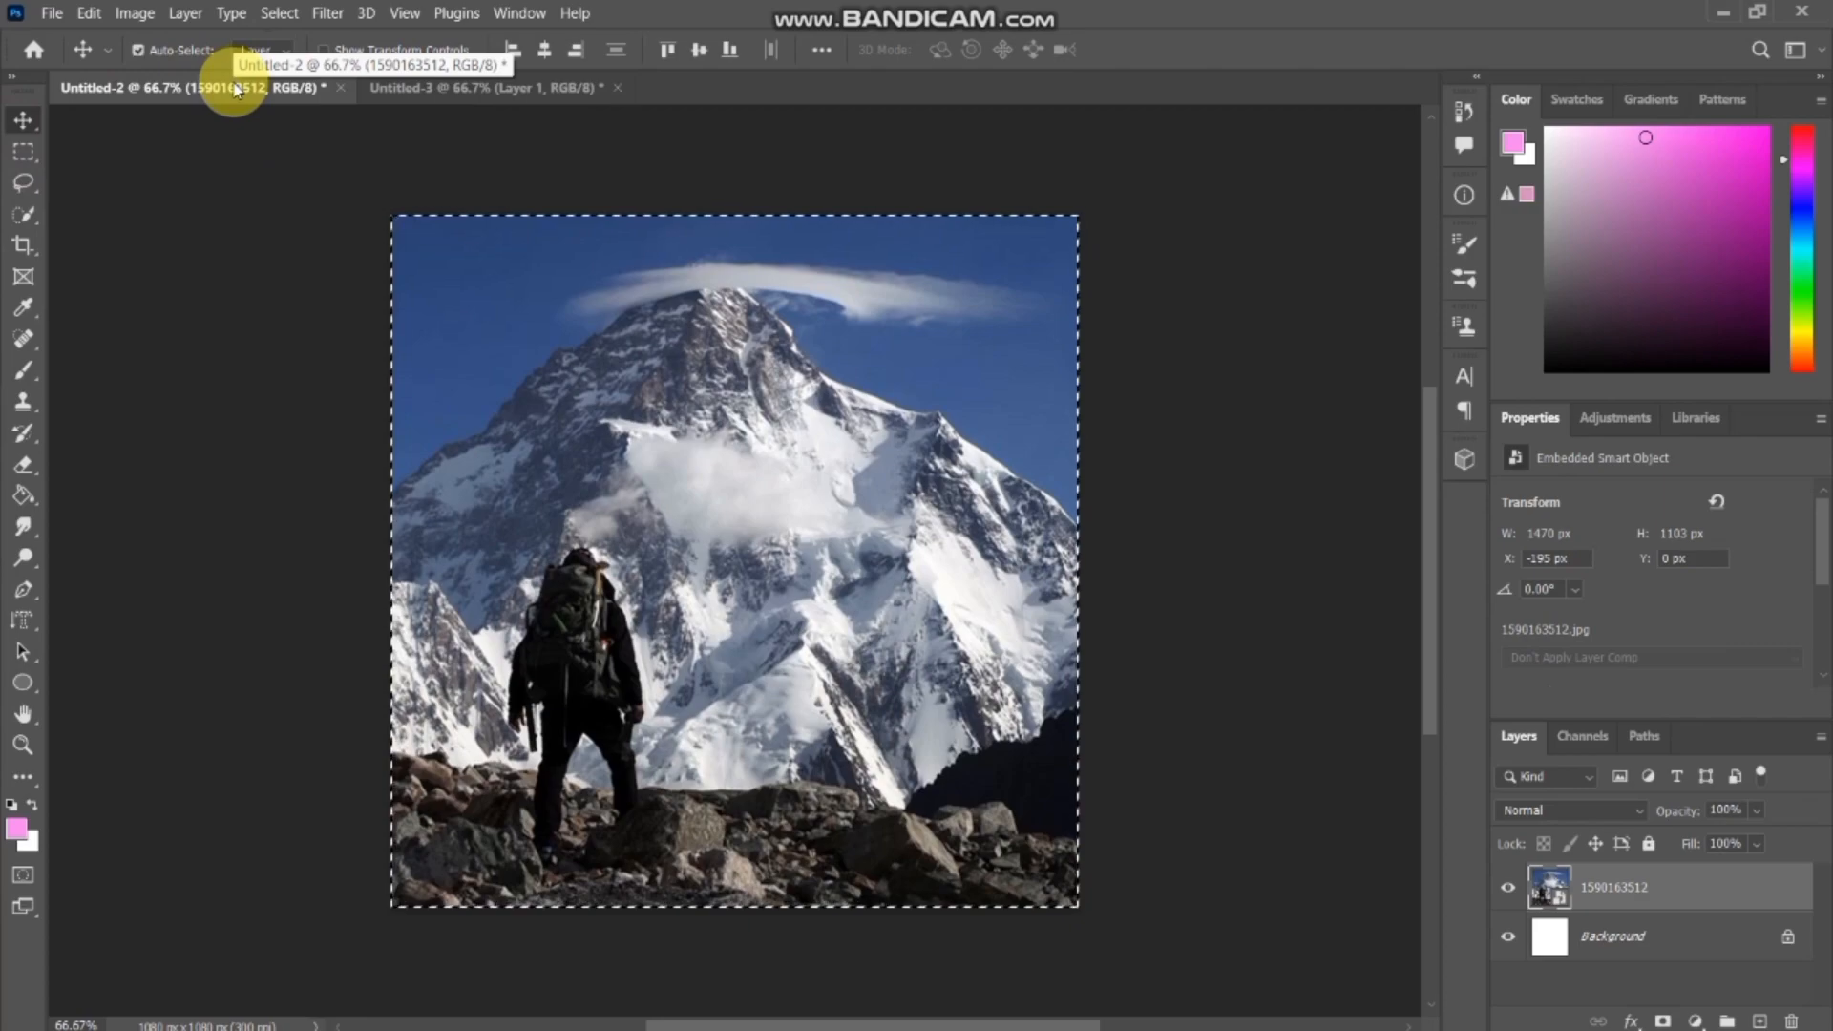
pyautogui.click(507, 84)
pyautogui.hotkey('ctrl', 'v')
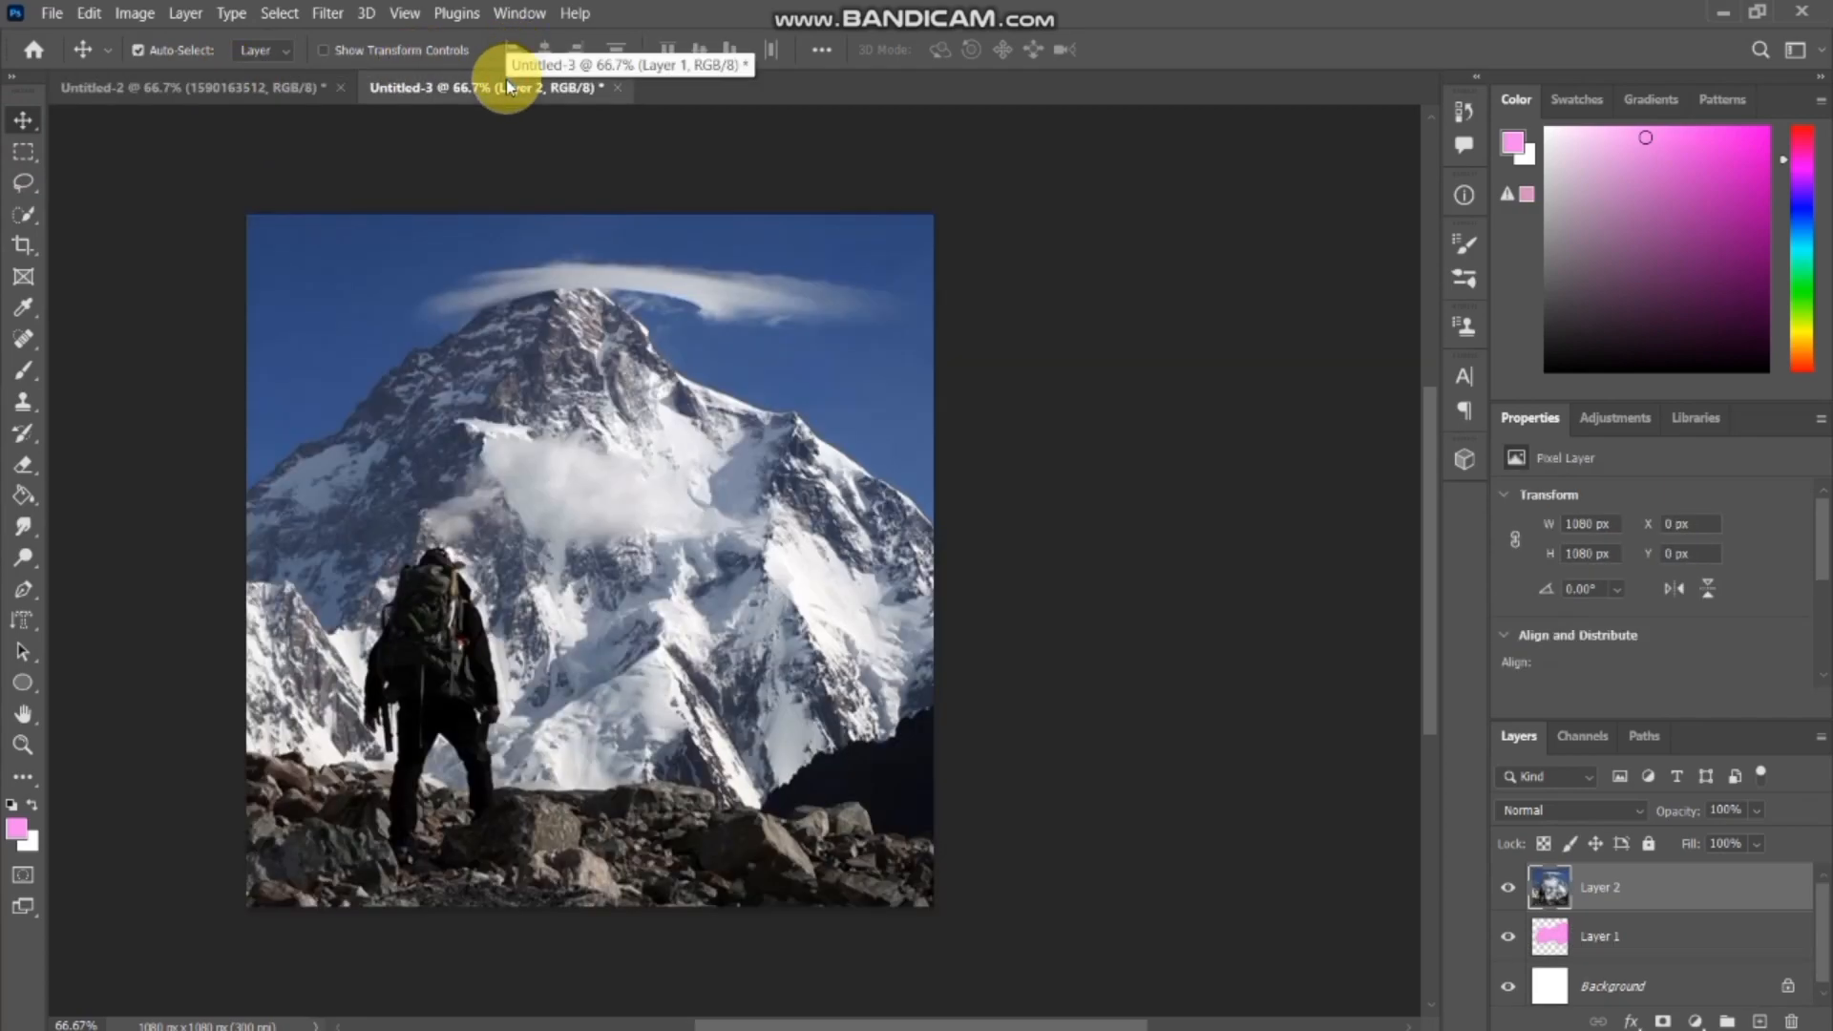
# Scale the pasted mountain photo down to about 933 px square and place it over the pink shape at about X 98, Y 31 px.
pyautogui.hotkey('ctrl', 't')
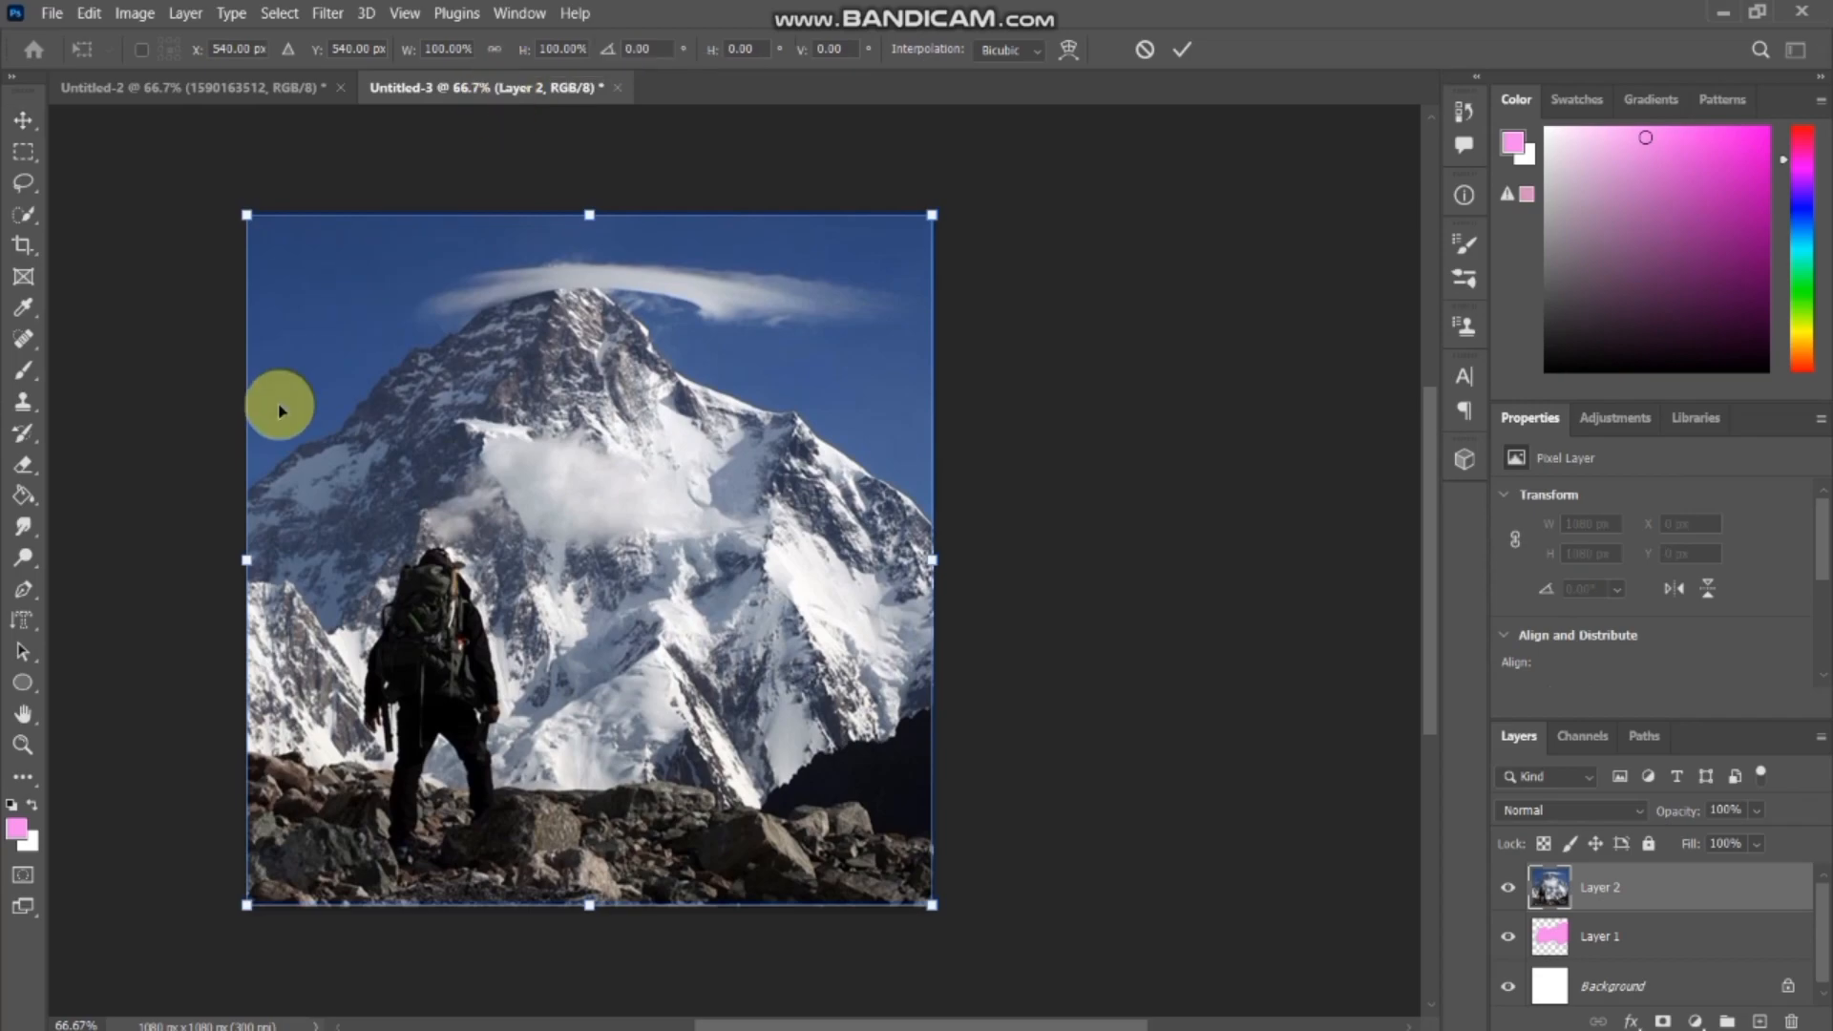
pyautogui.moveTo(245, 558); pyautogui.dragTo(430, 540)
pyautogui.moveTo(728, 562); pyautogui.dragTo(680, 517)
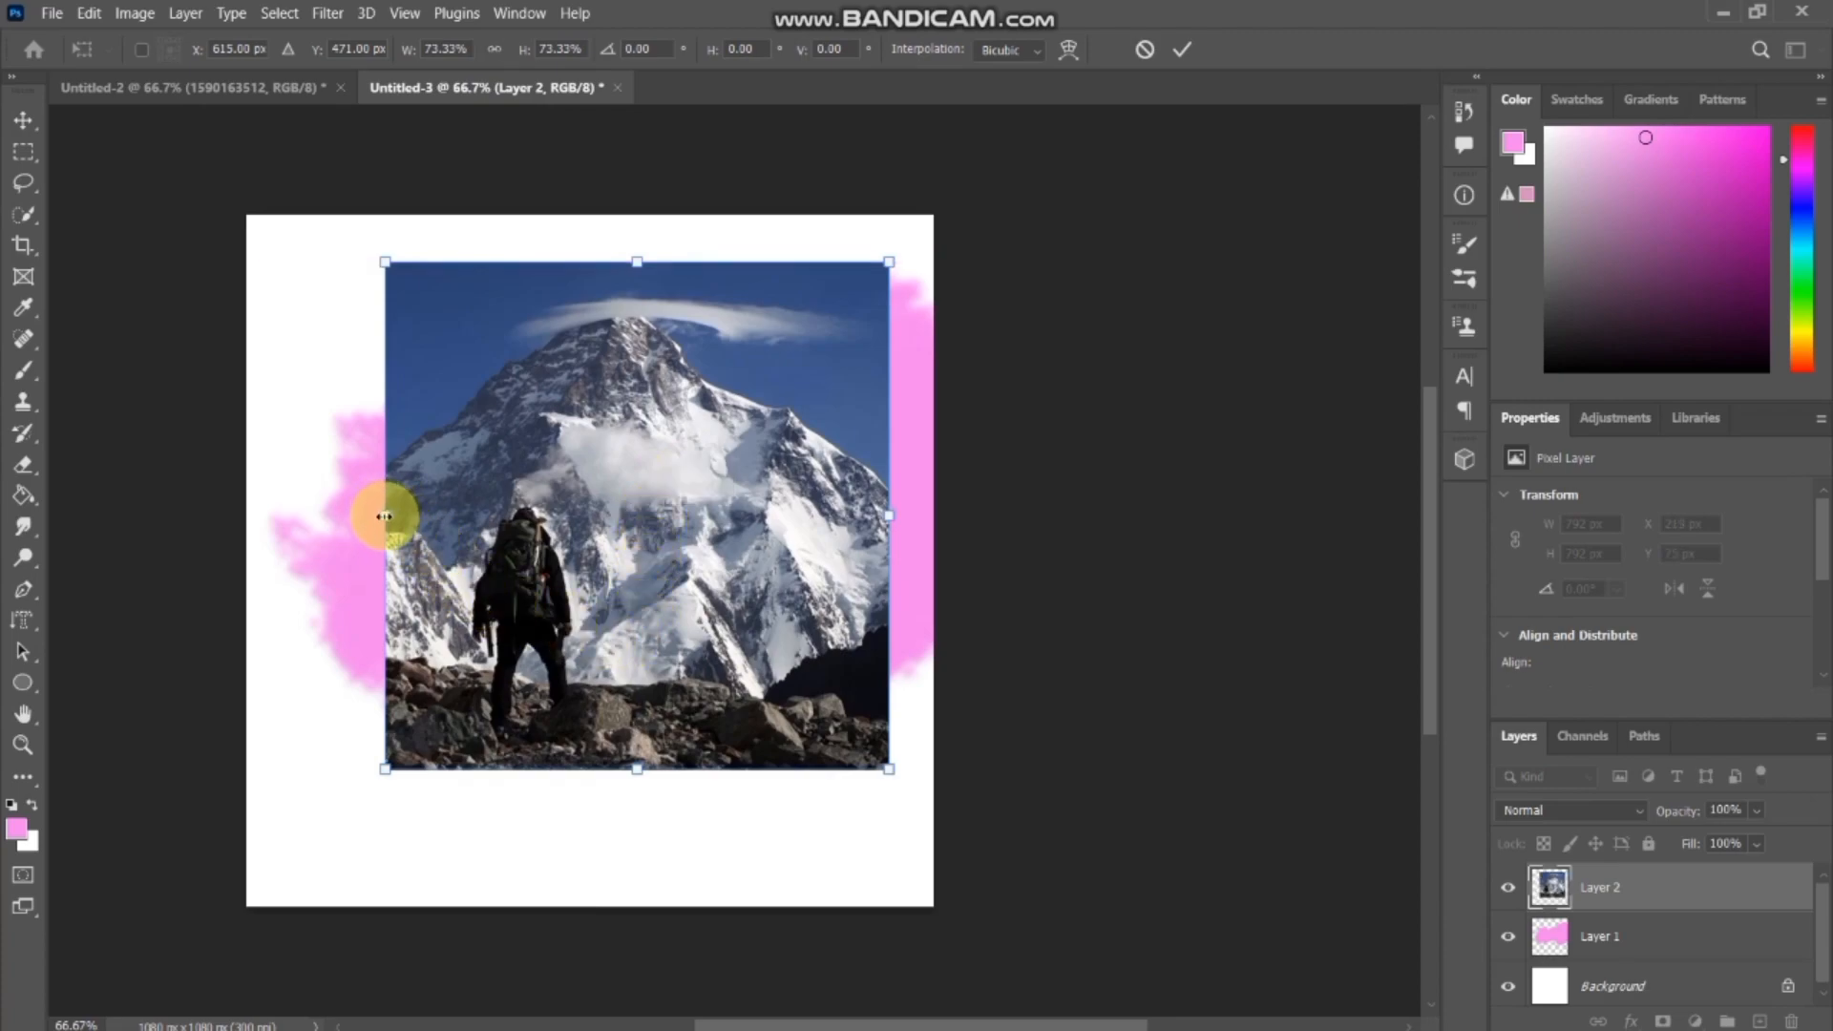
pyautogui.moveTo(383, 520); pyautogui.dragTo(324, 519)
pyautogui.moveTo(474, 553); pyautogui.dragTo(501, 554)
pyautogui.moveTo(356, 522); pyautogui.dragTo(326, 526)
pyautogui.moveTo(436, 532)
pyautogui.mouseDown()
pyautogui.moveTo(410, 537)
pyautogui.moveTo(420, 551)
pyautogui.mouseUp()
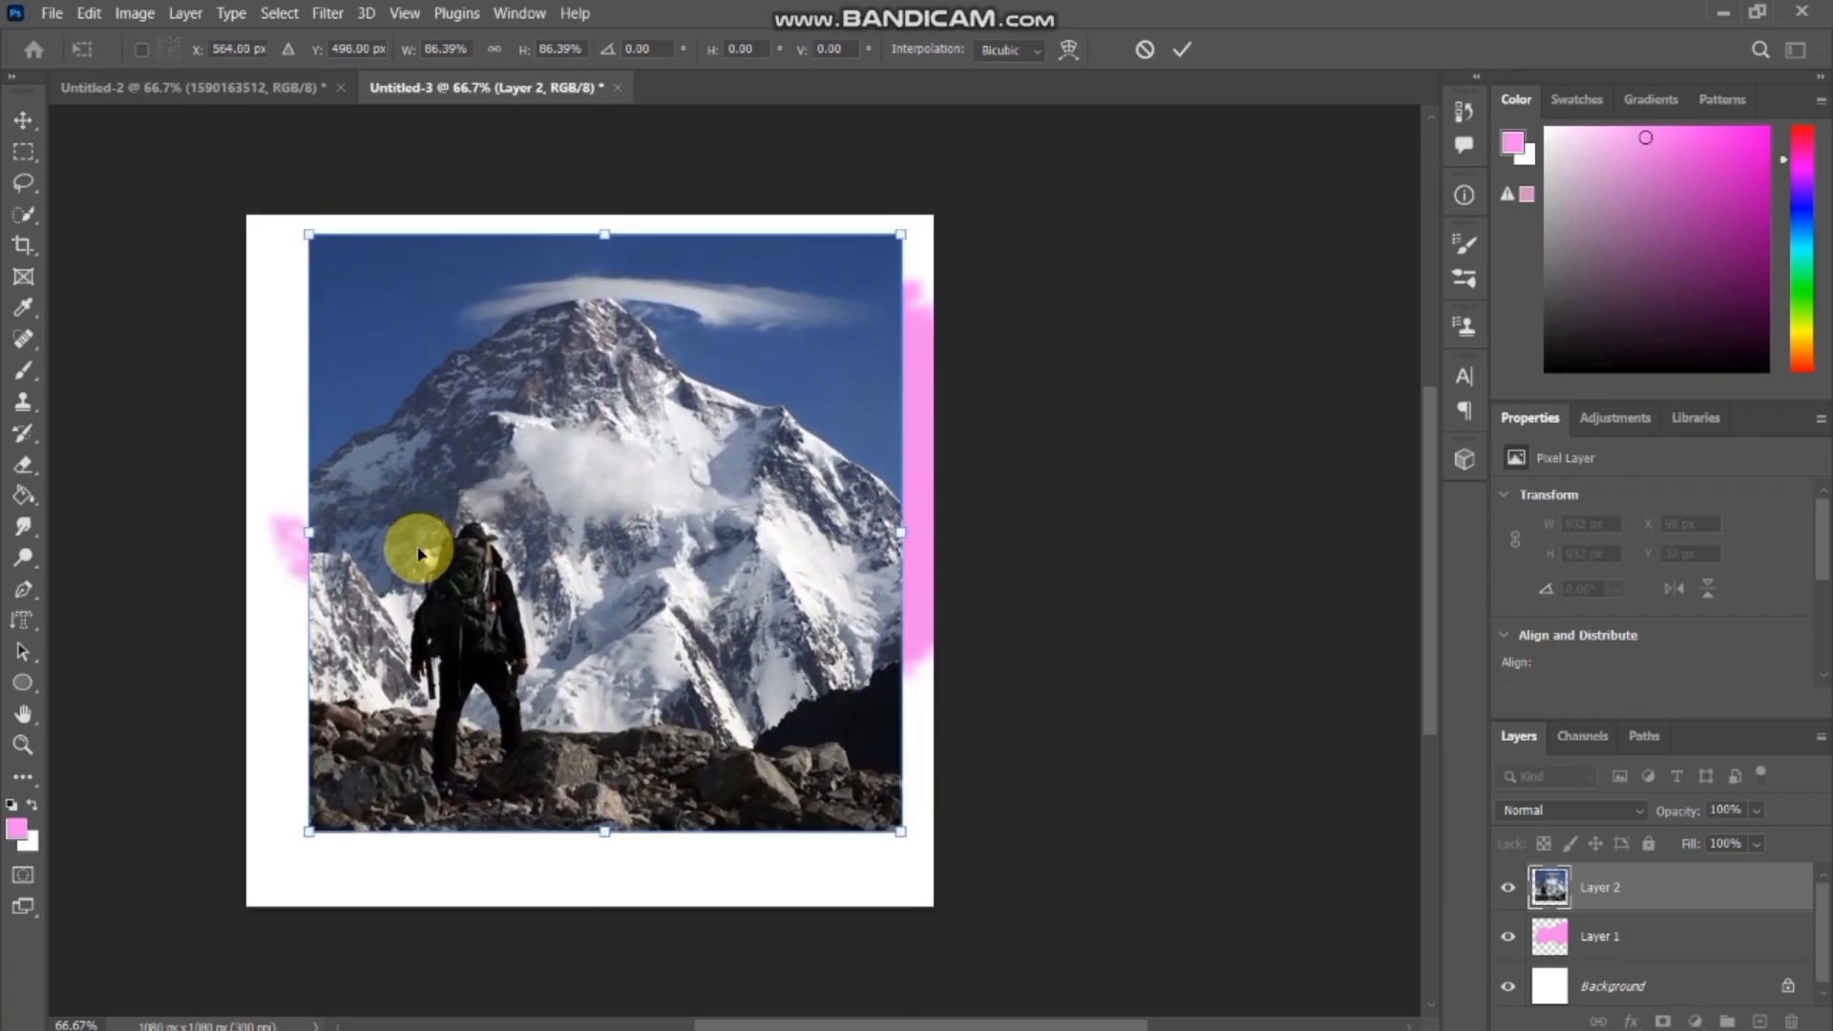
pyautogui.press('Return')
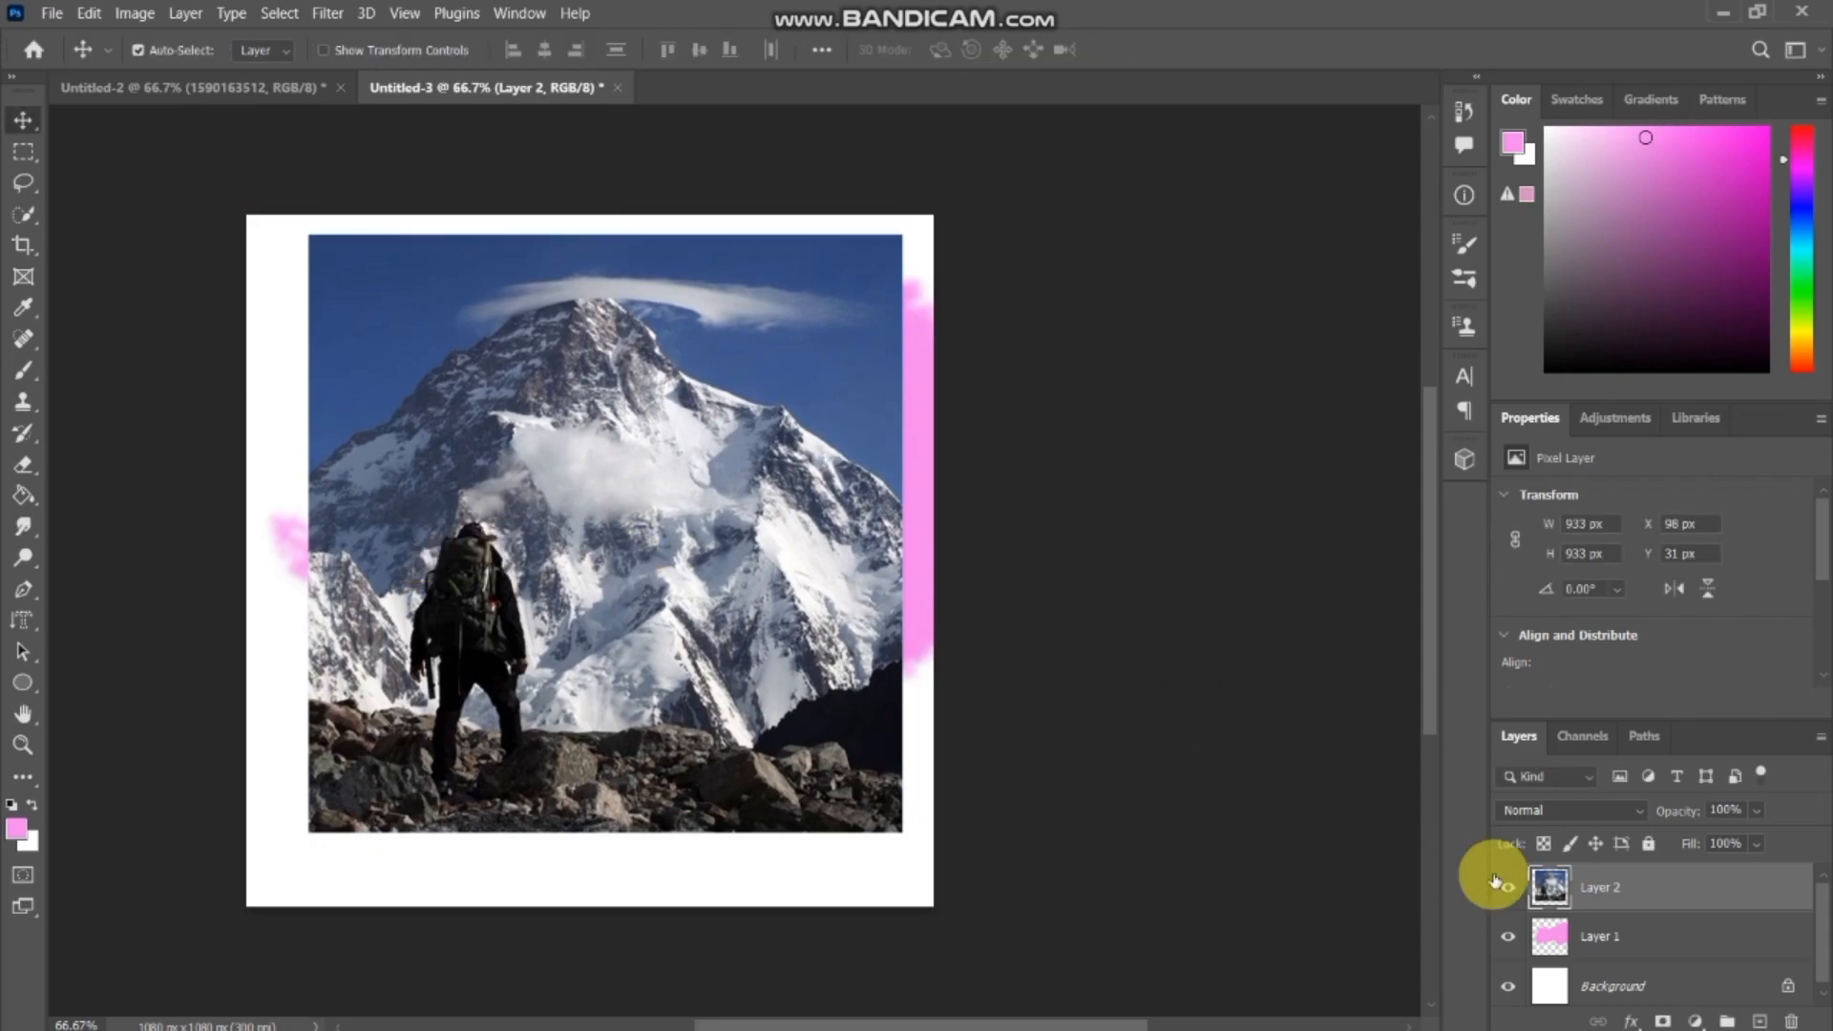
# Clip the mountain photo to the pink shape and enlarge it to about 1167 px square at X 23, Y -153 px so it fills the shape.
pyautogui.rightClick(1590, 895)
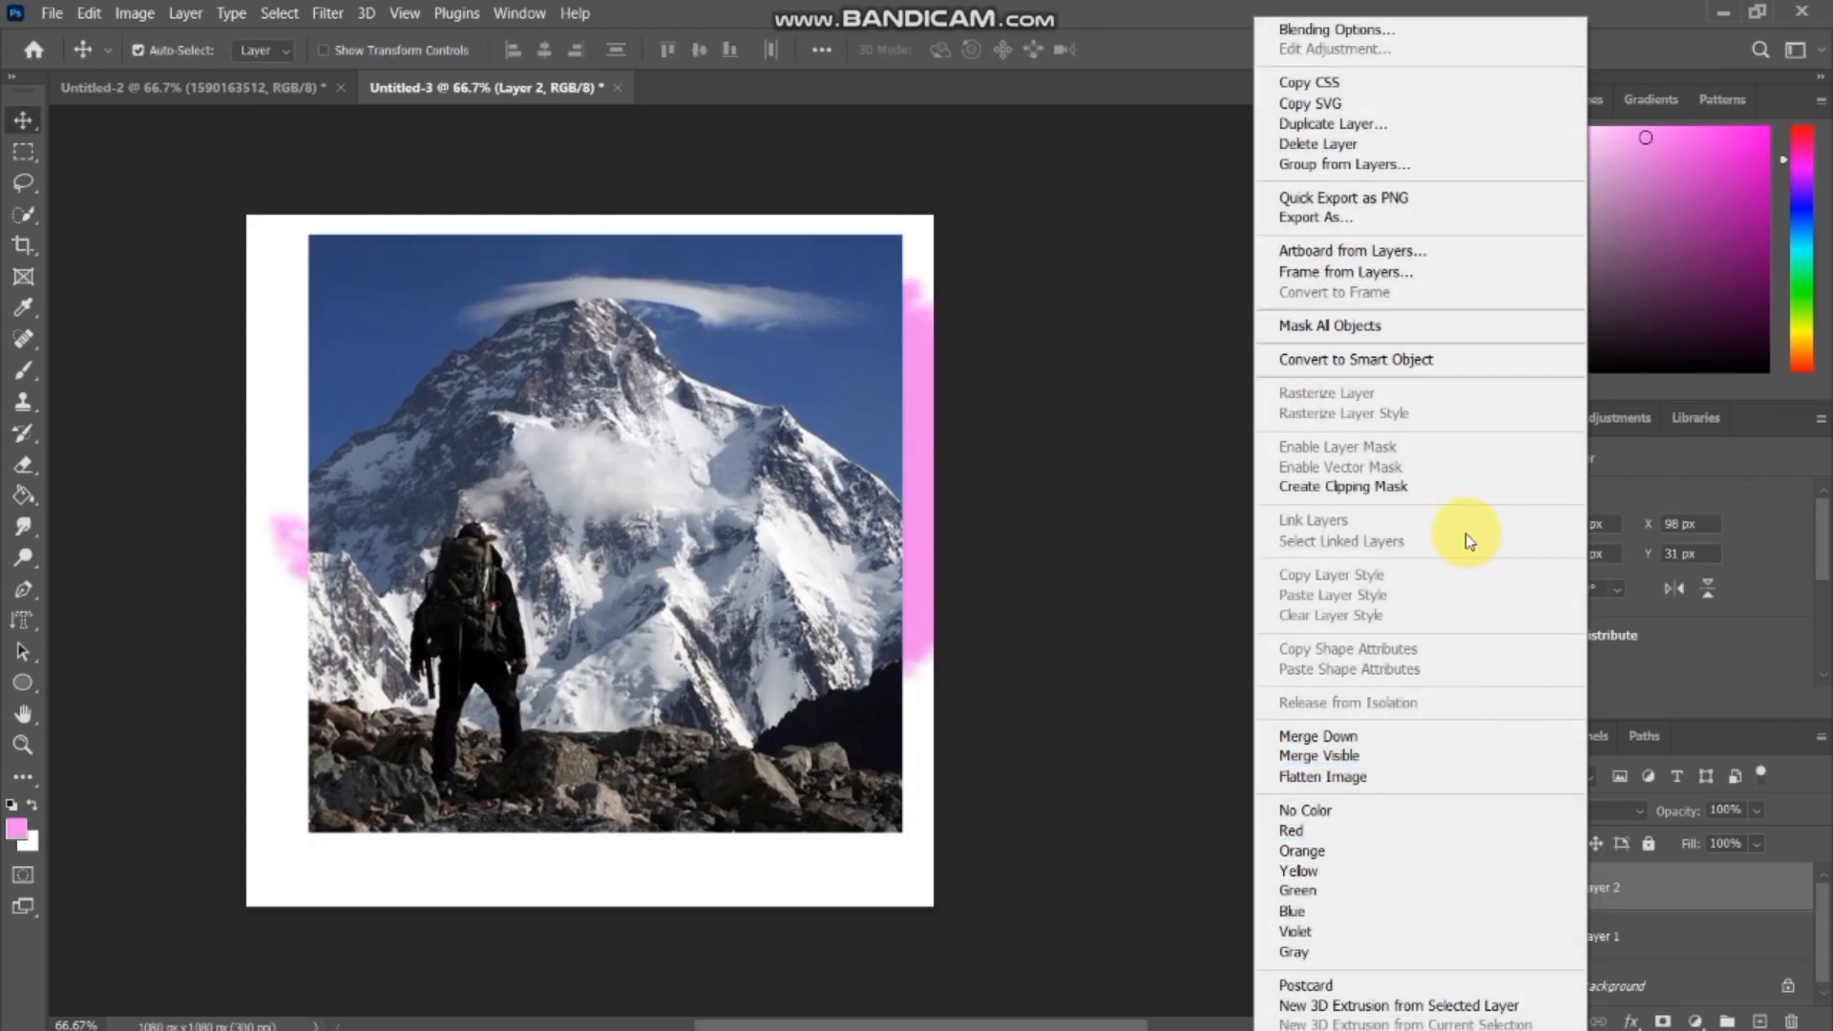
pyautogui.click(1440, 503)
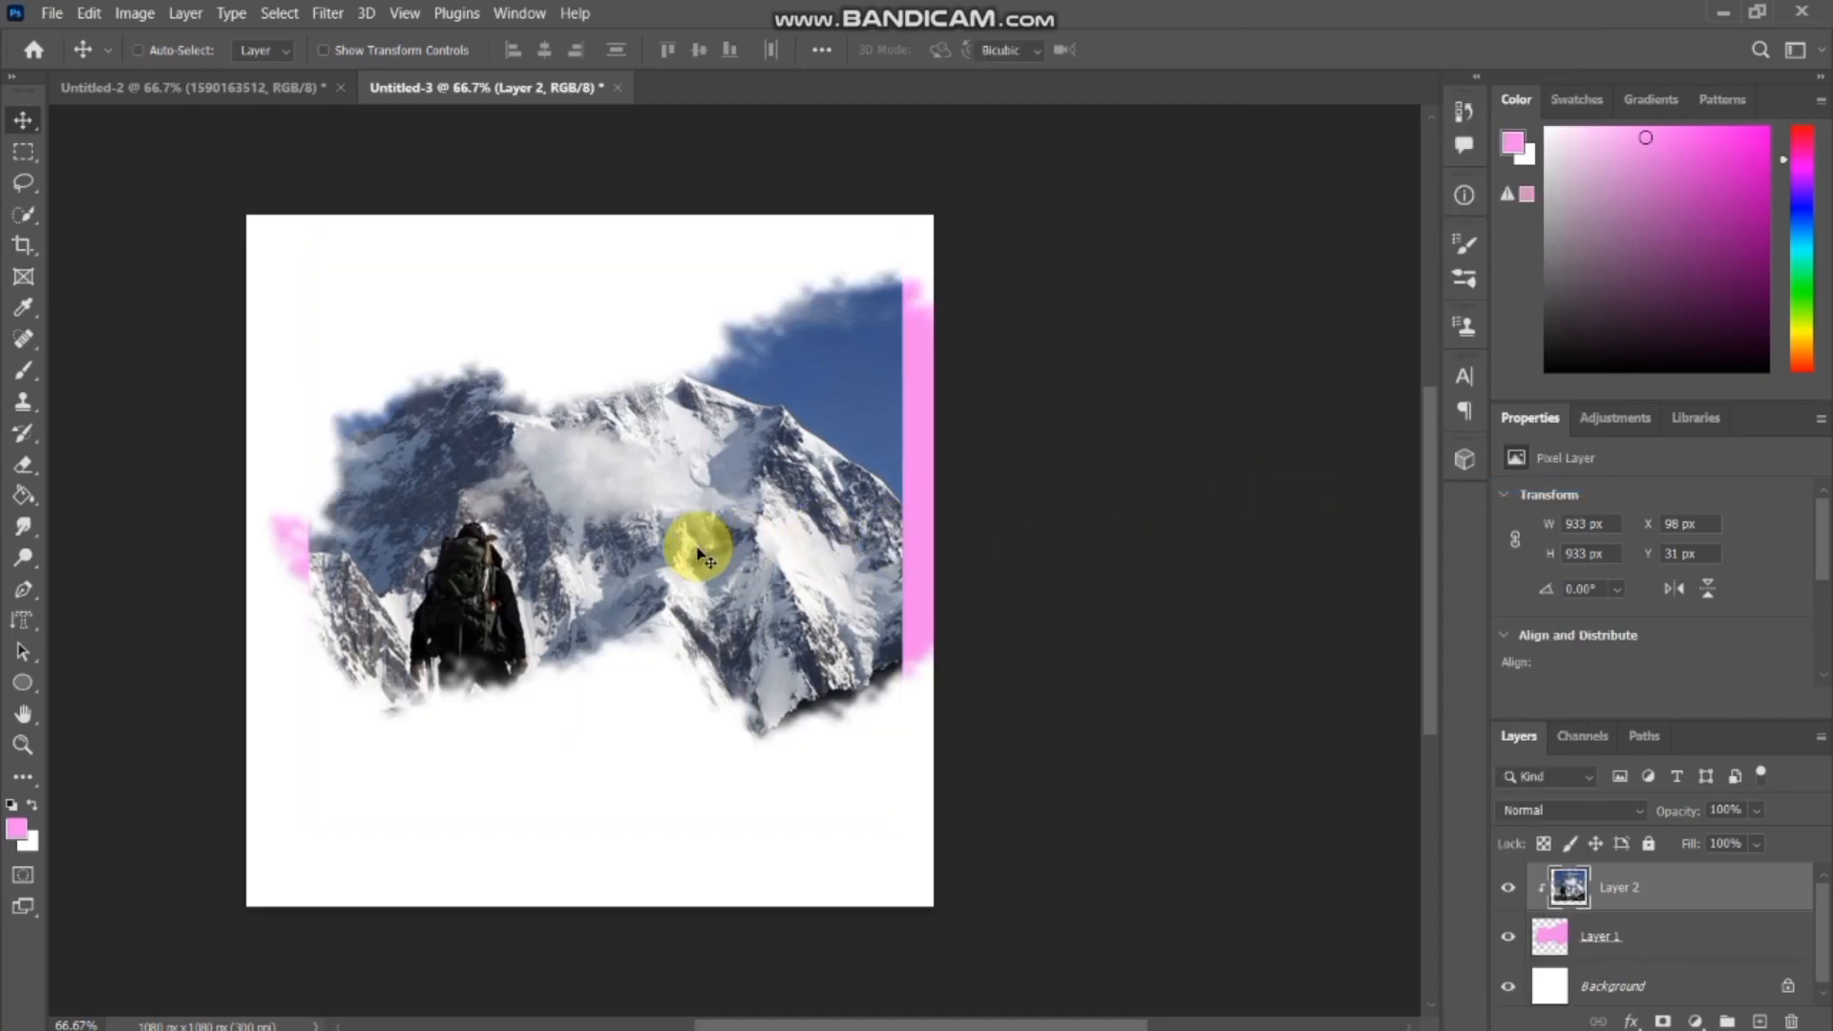
pyautogui.hotkey('ctrl', 't')
pyautogui.moveTo(894, 536); pyautogui.dragTo(965, 533)
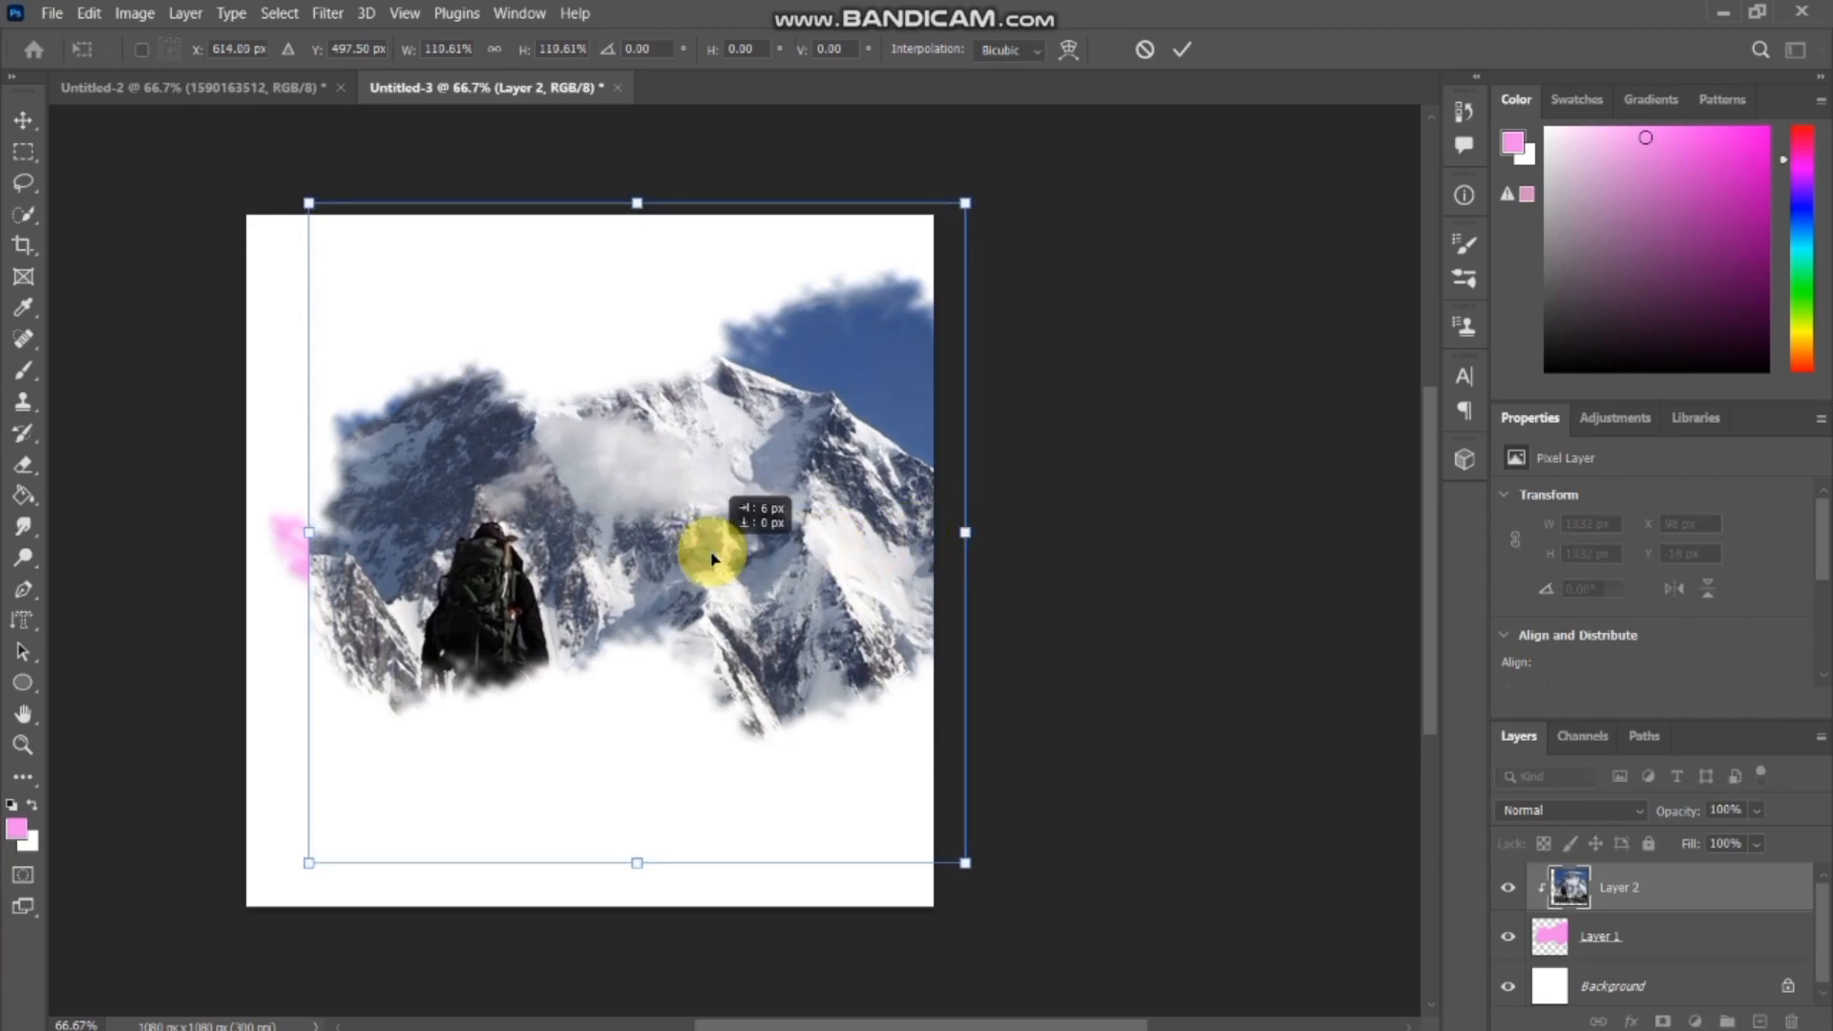
pyautogui.moveTo(707, 558); pyautogui.dragTo(743, 546)
pyautogui.moveTo(344, 541); pyautogui.dragTo(260, 533)
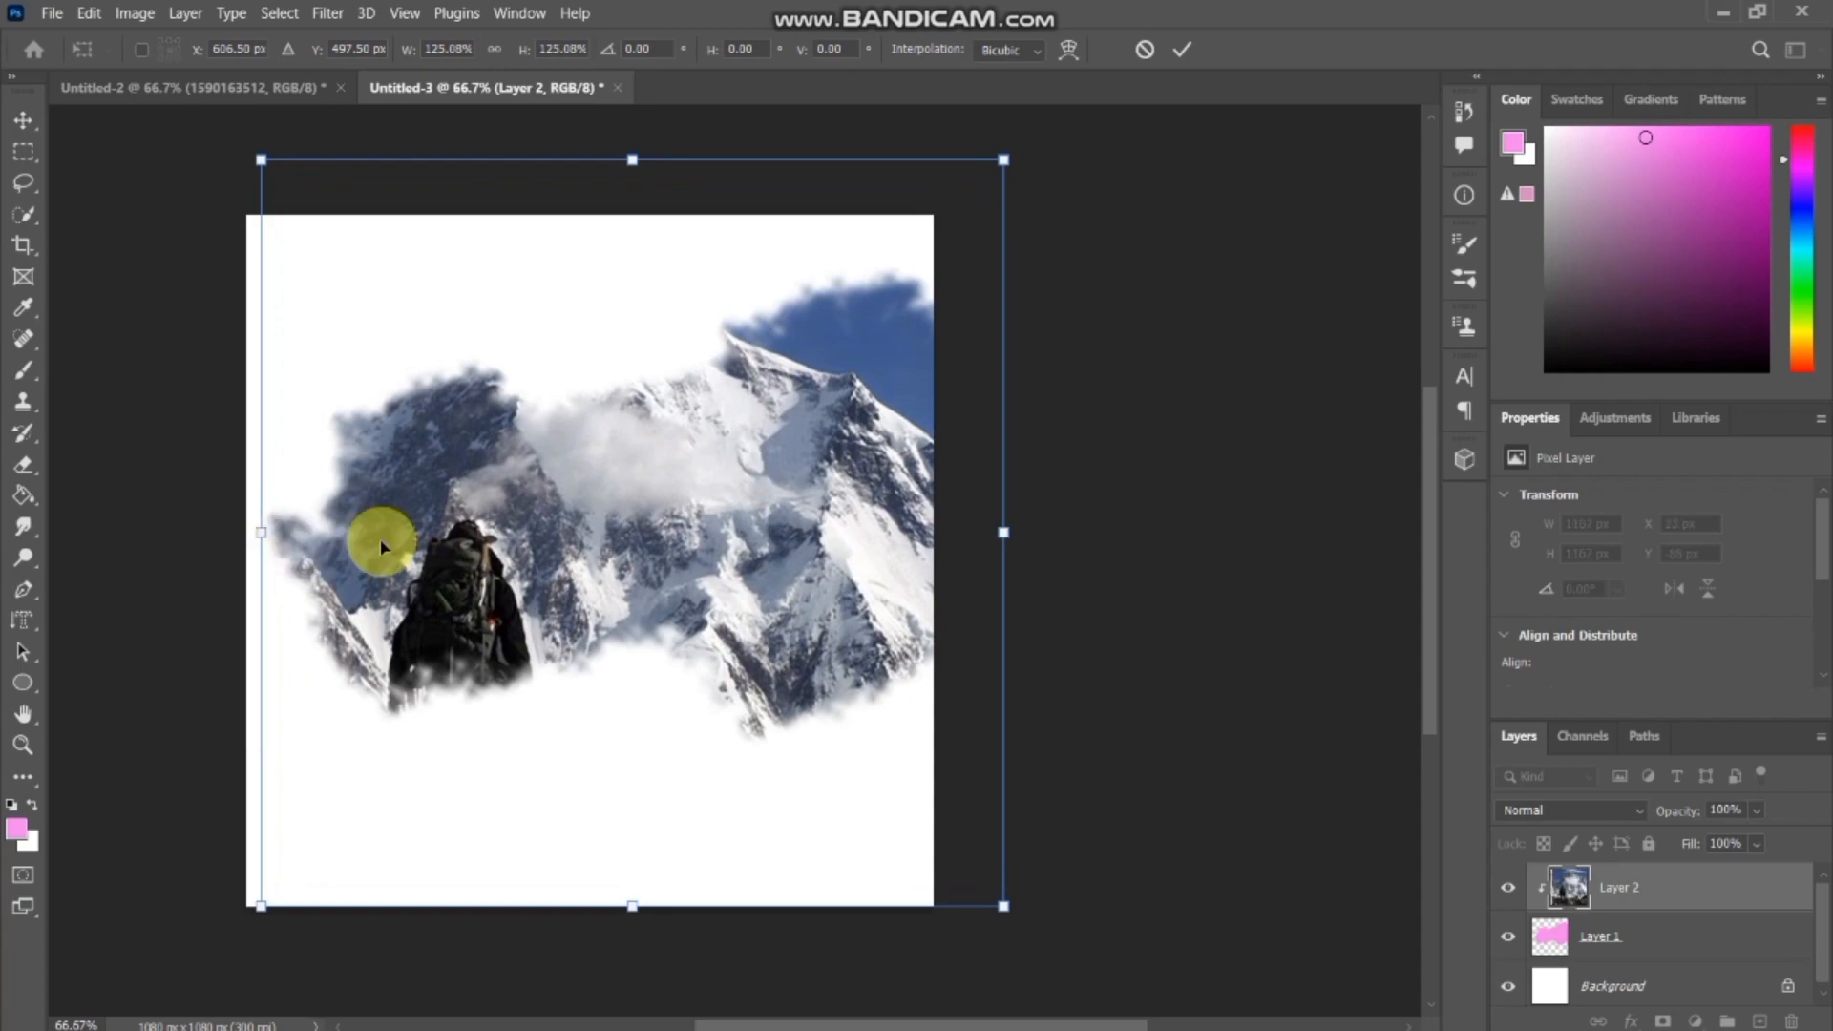
pyautogui.moveTo(548, 513); pyautogui.dragTo(606, 465)
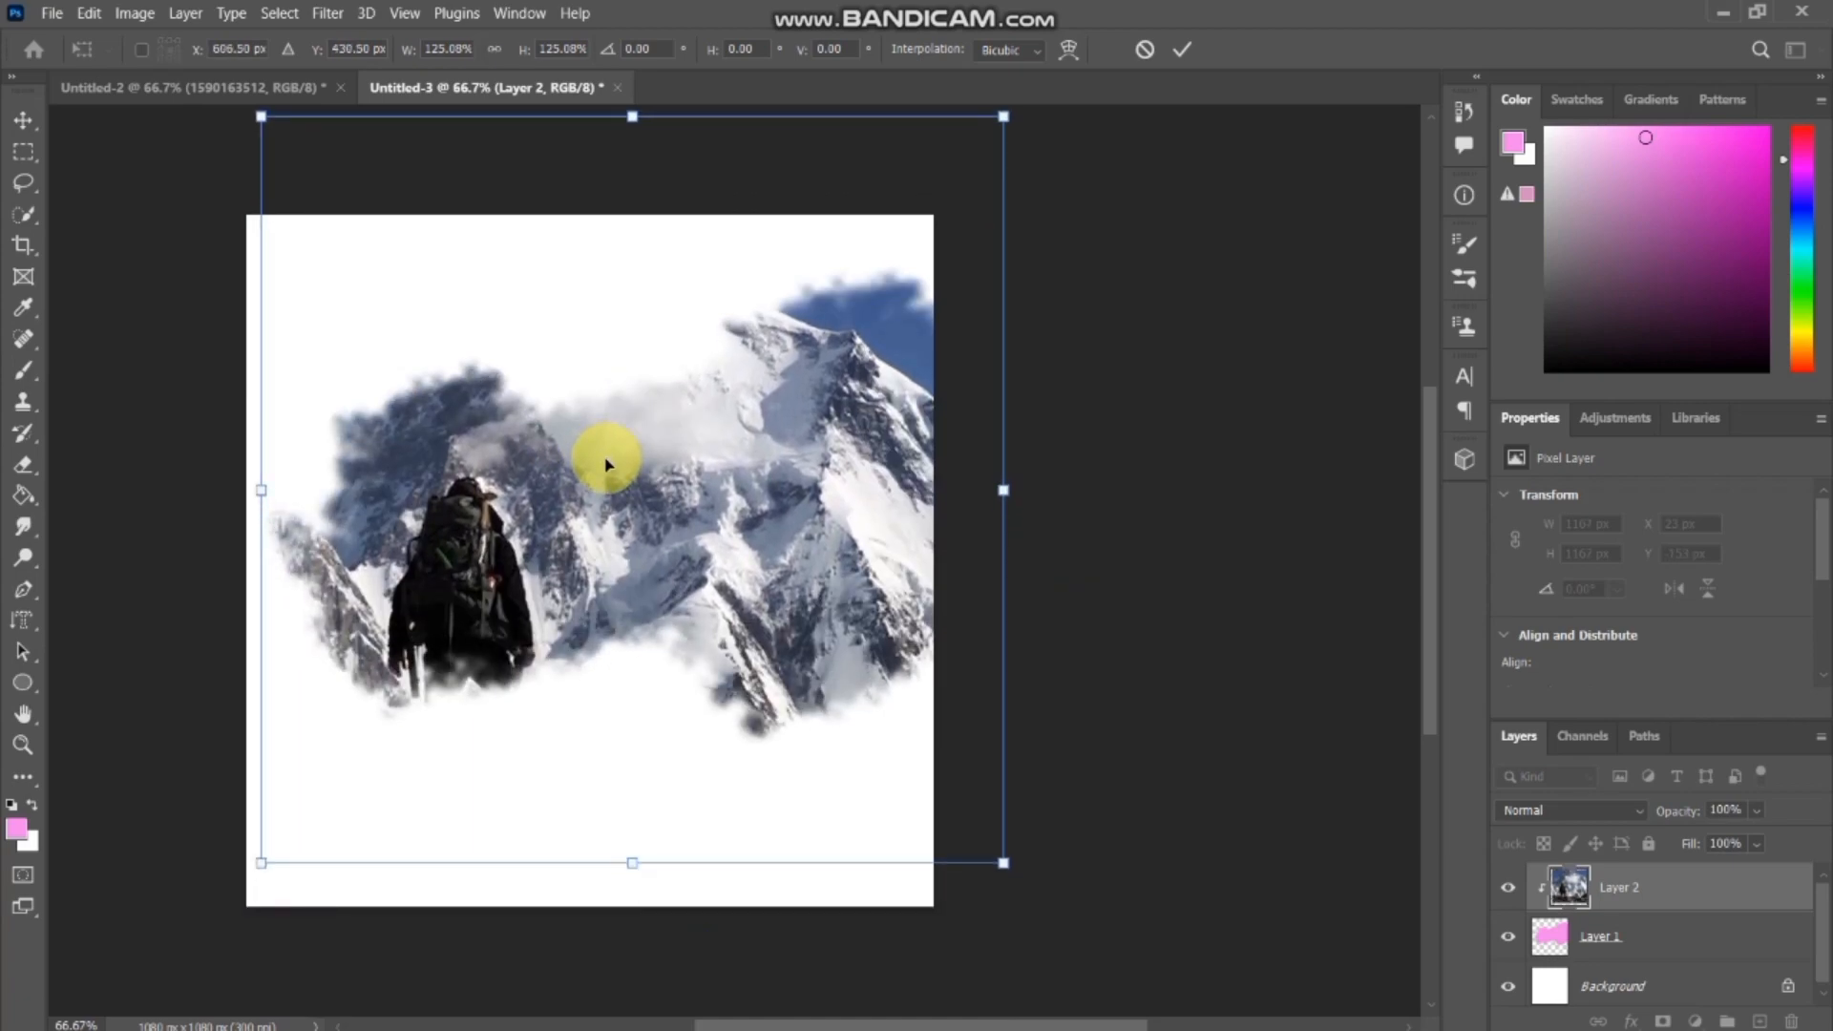
pyautogui.press('Return')
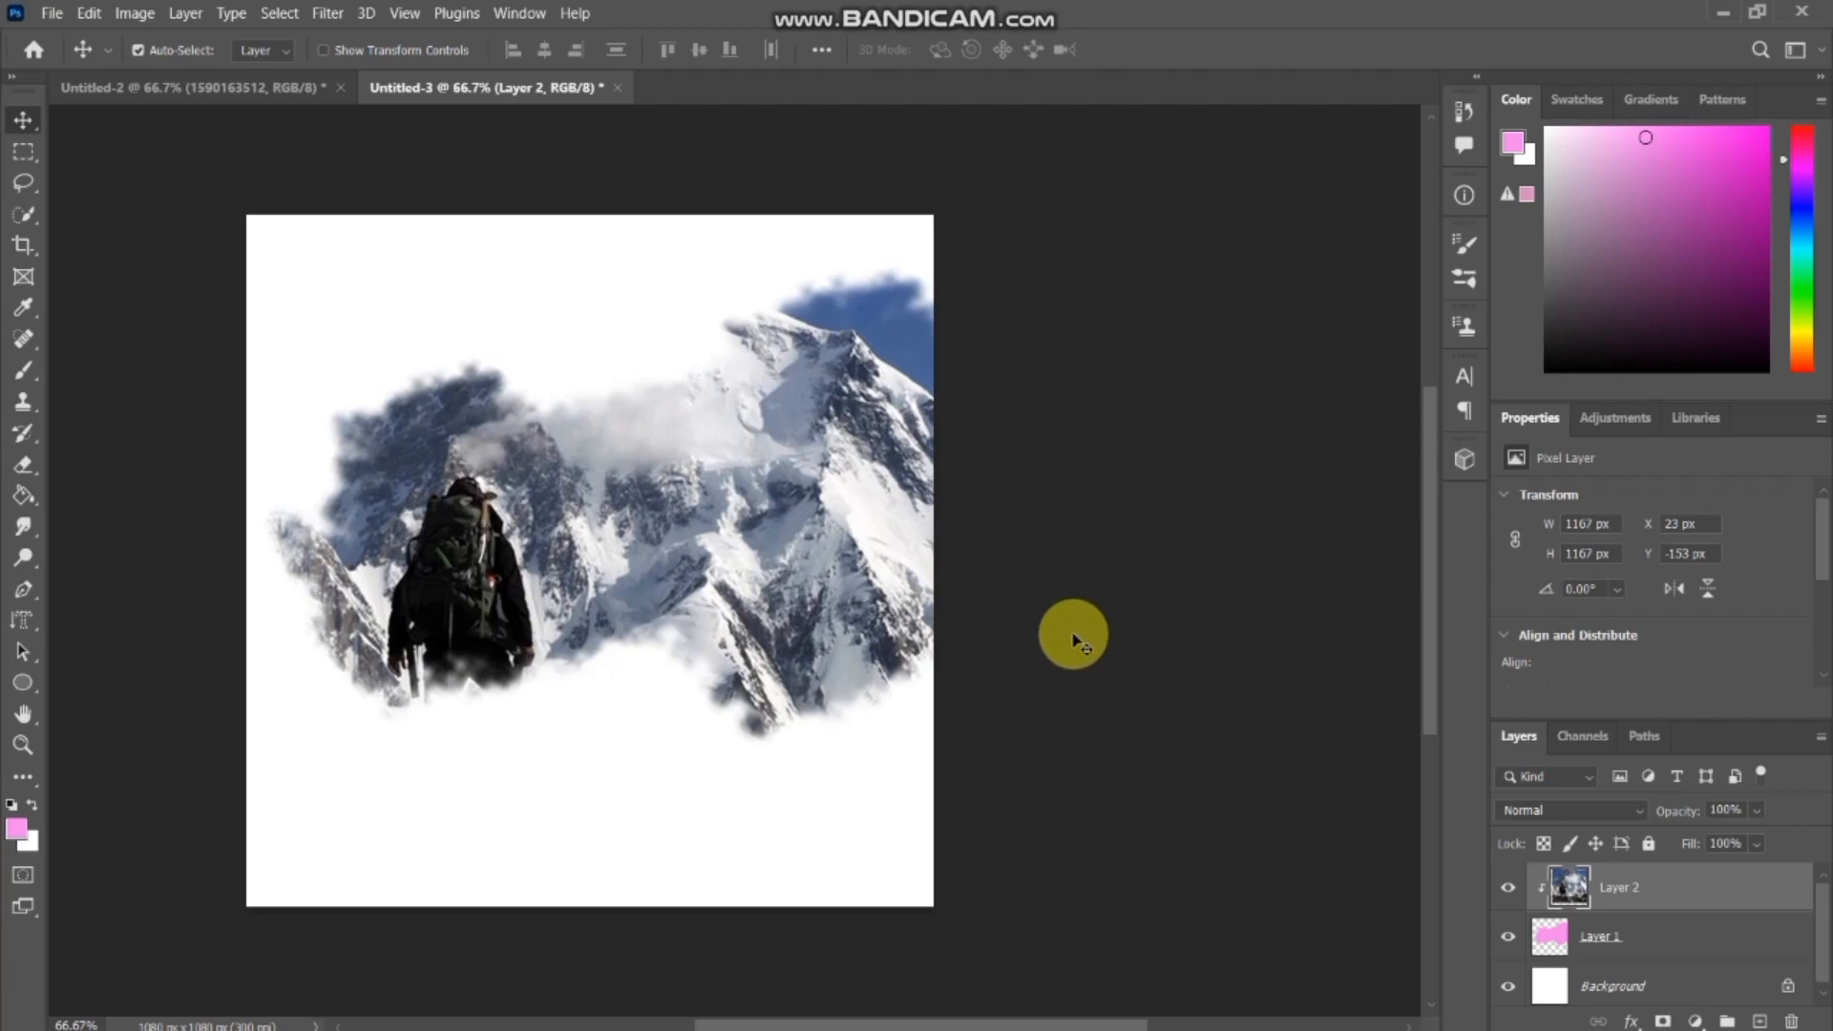
pyautogui.hotkey('ctrl', '+')
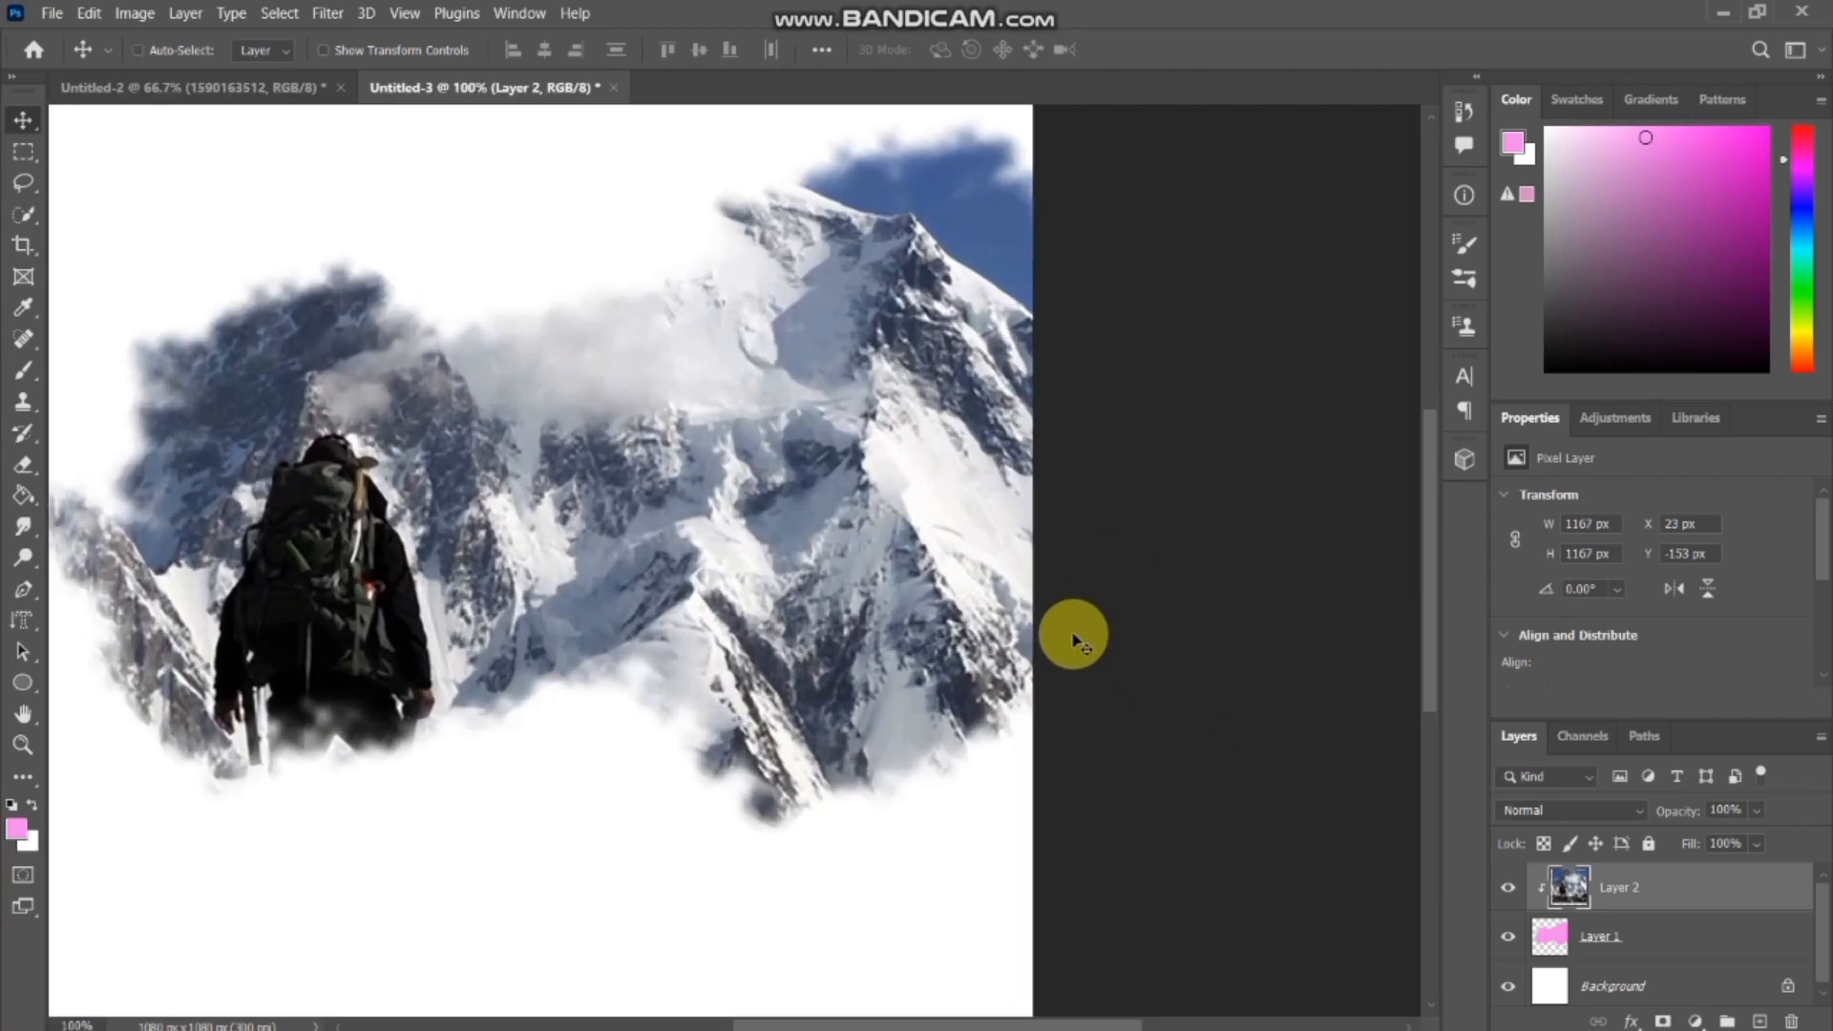
pyautogui.hotkey('ctrl', '-')
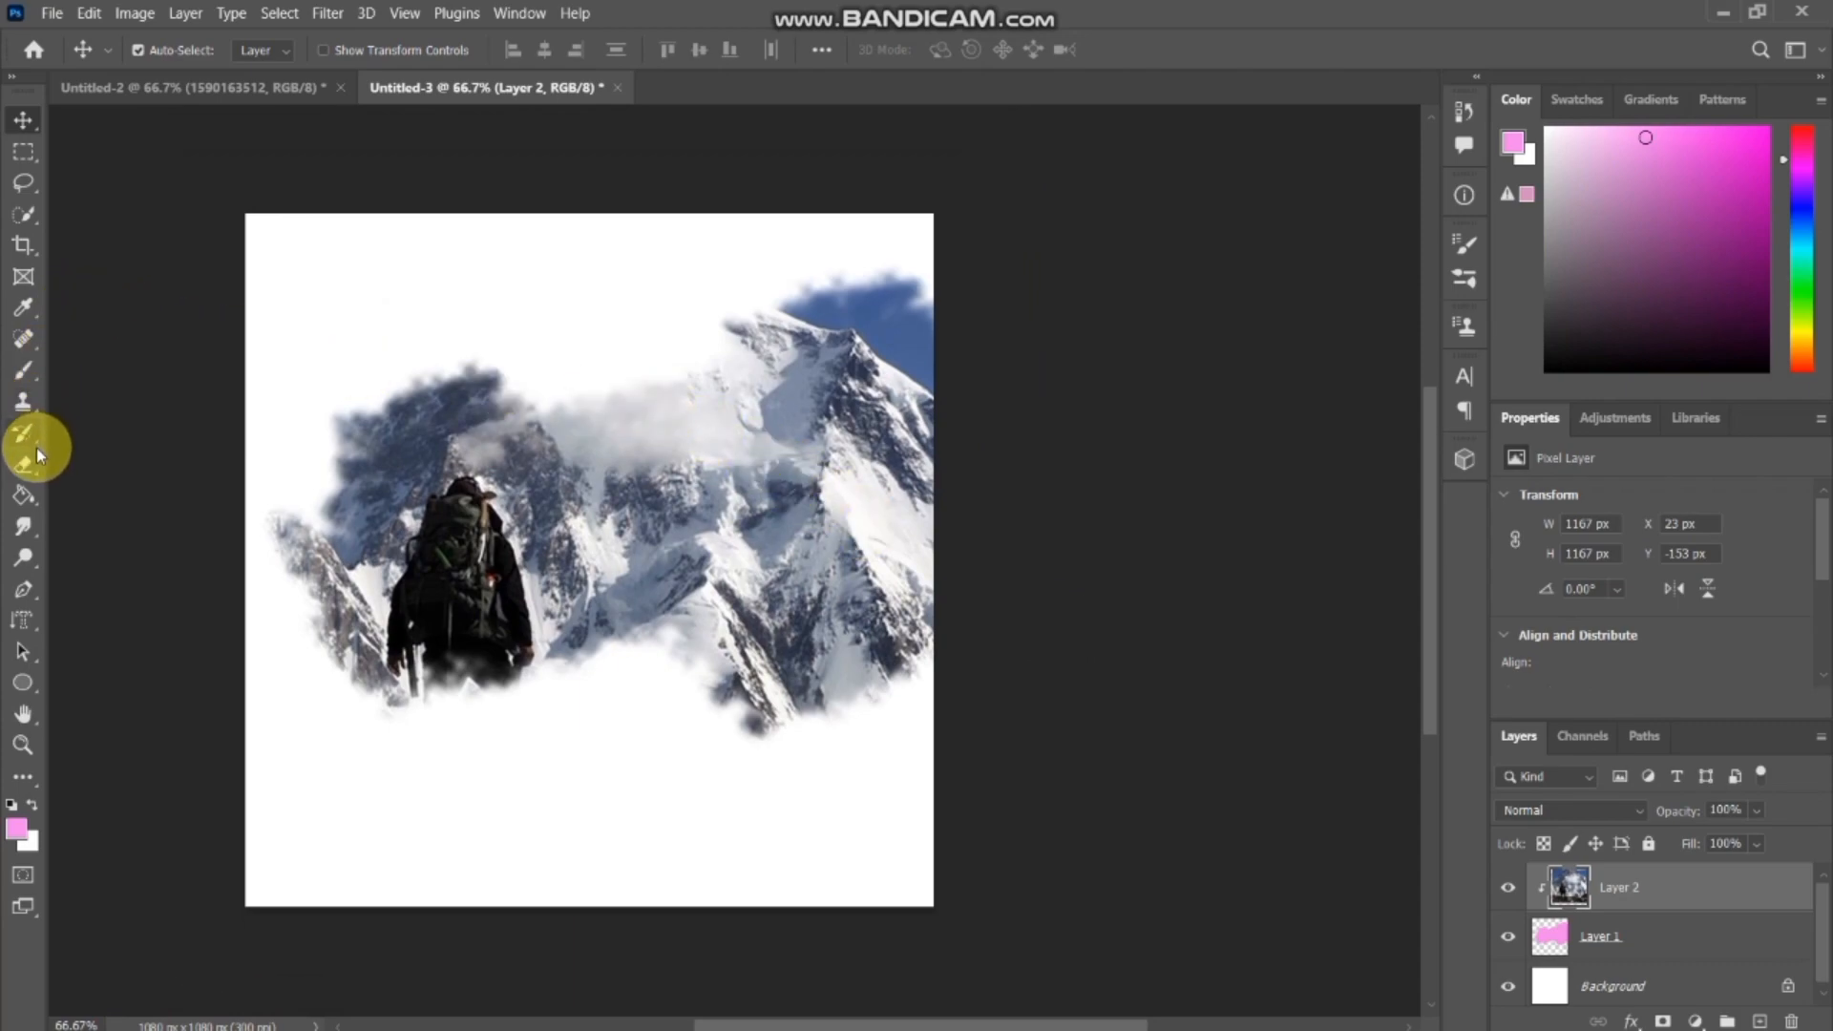
# Choose the Horizontal Type tool and set the text color to near-black #010000.
pyautogui.click(25, 618)
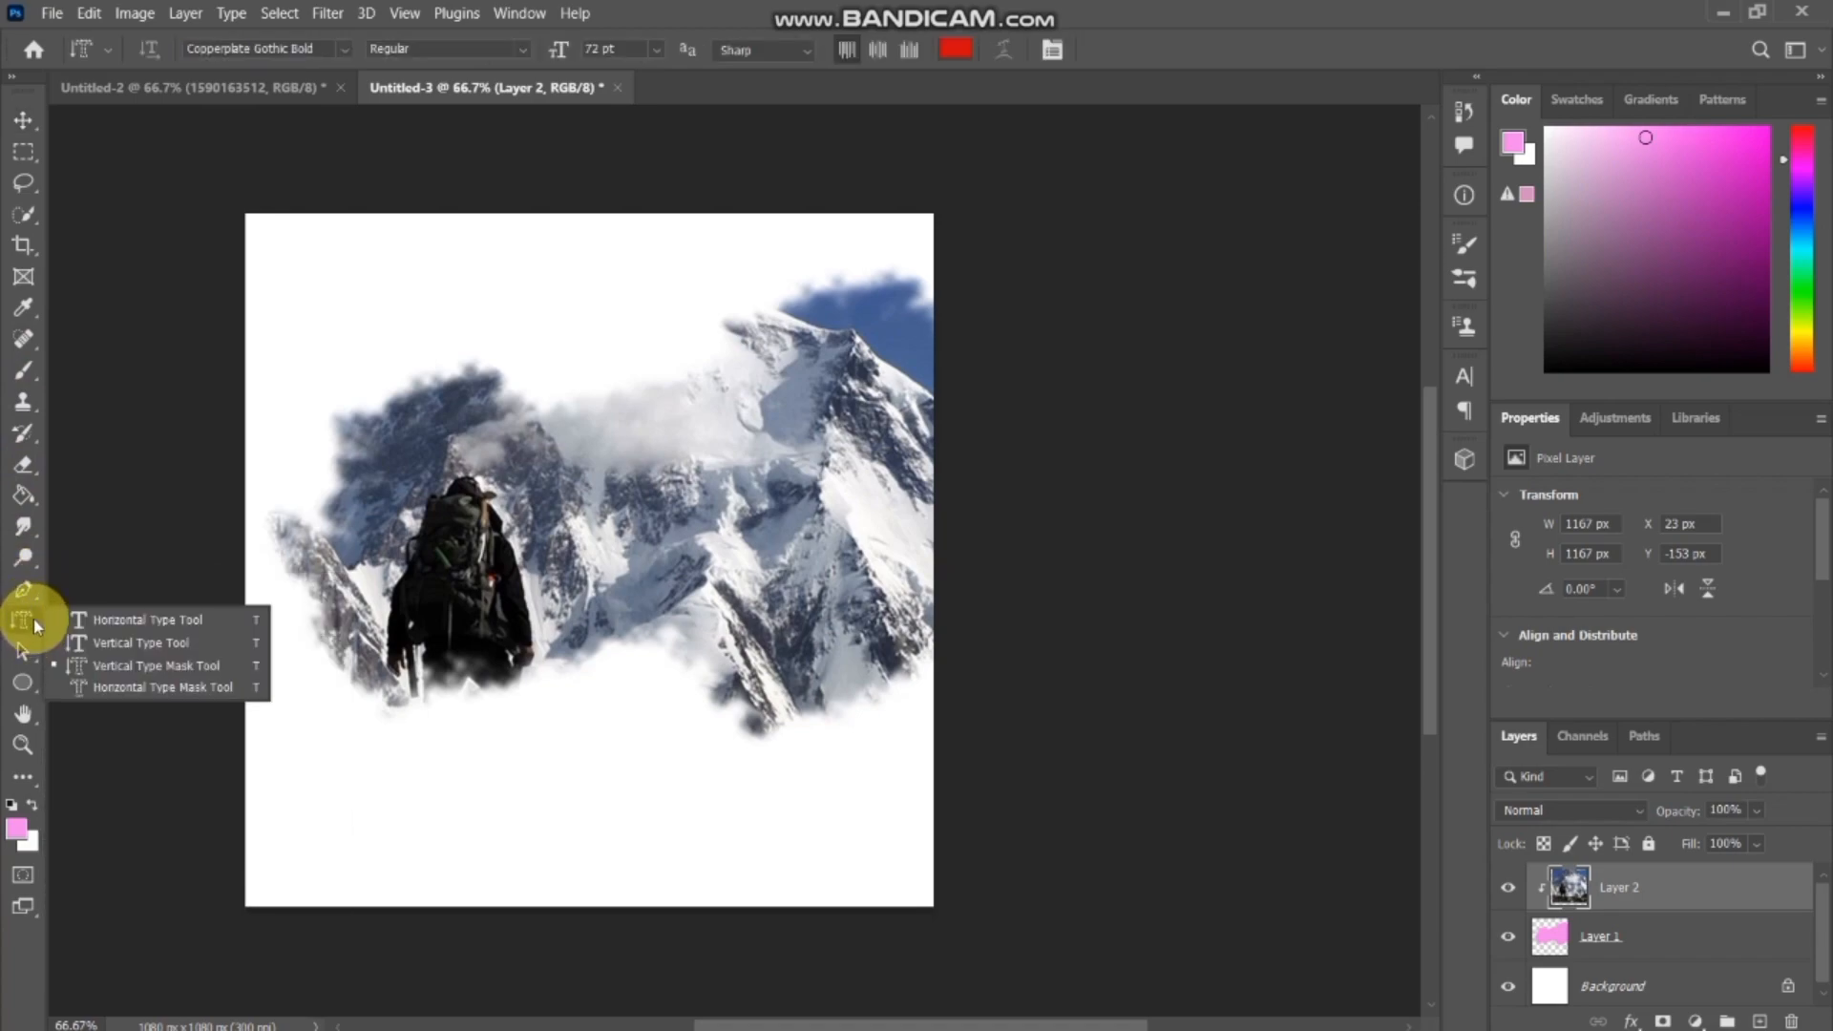
pyautogui.click(80, 621)
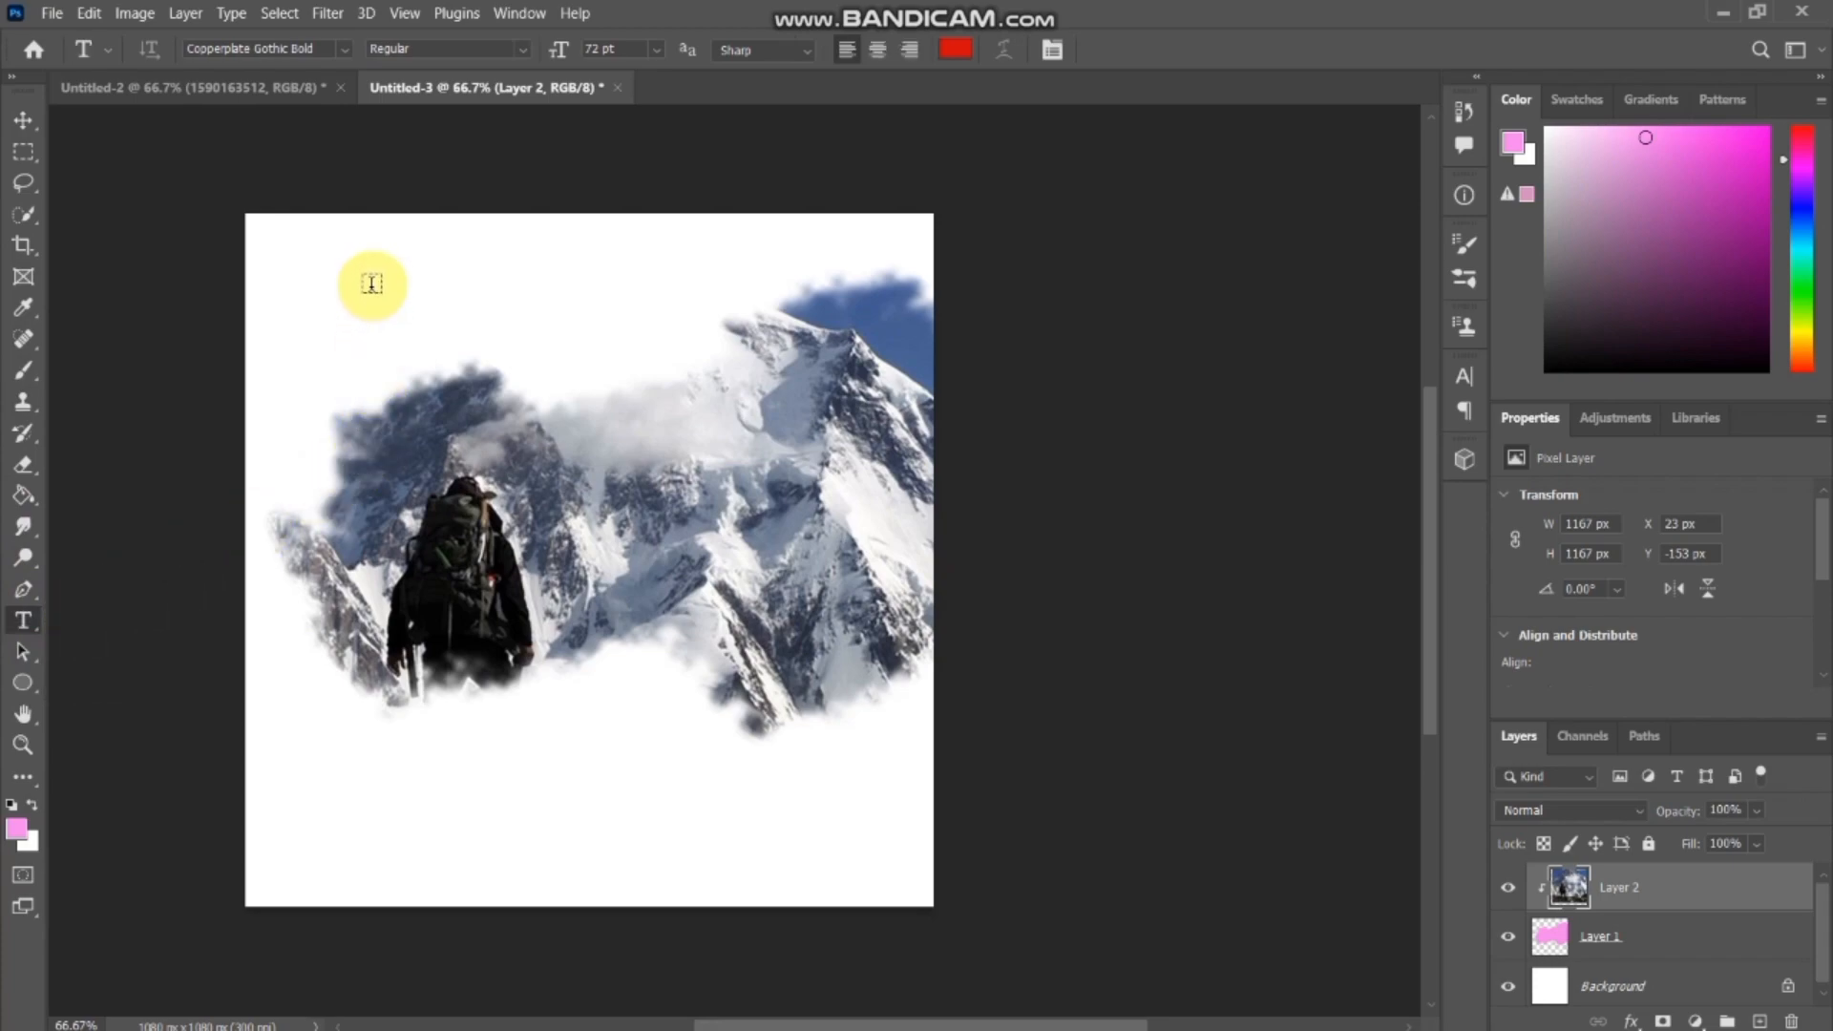
pyautogui.click(956, 49)
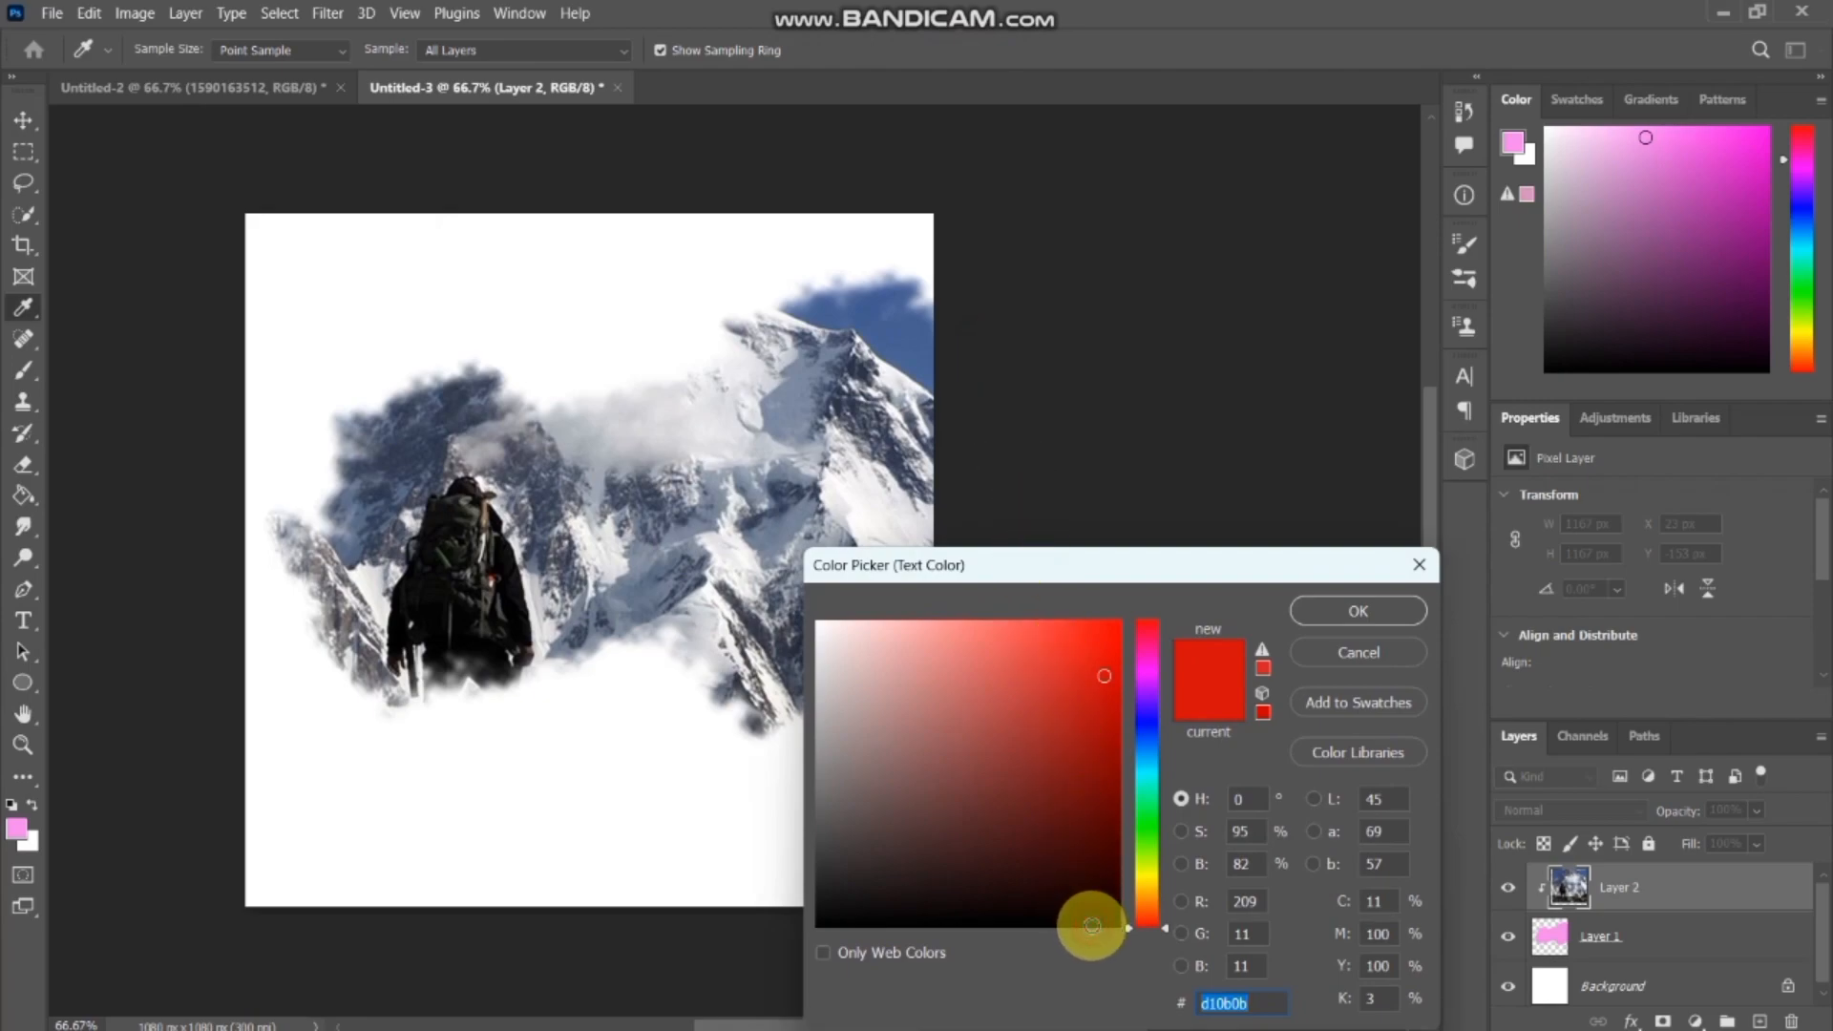
pyautogui.click(1091, 925)
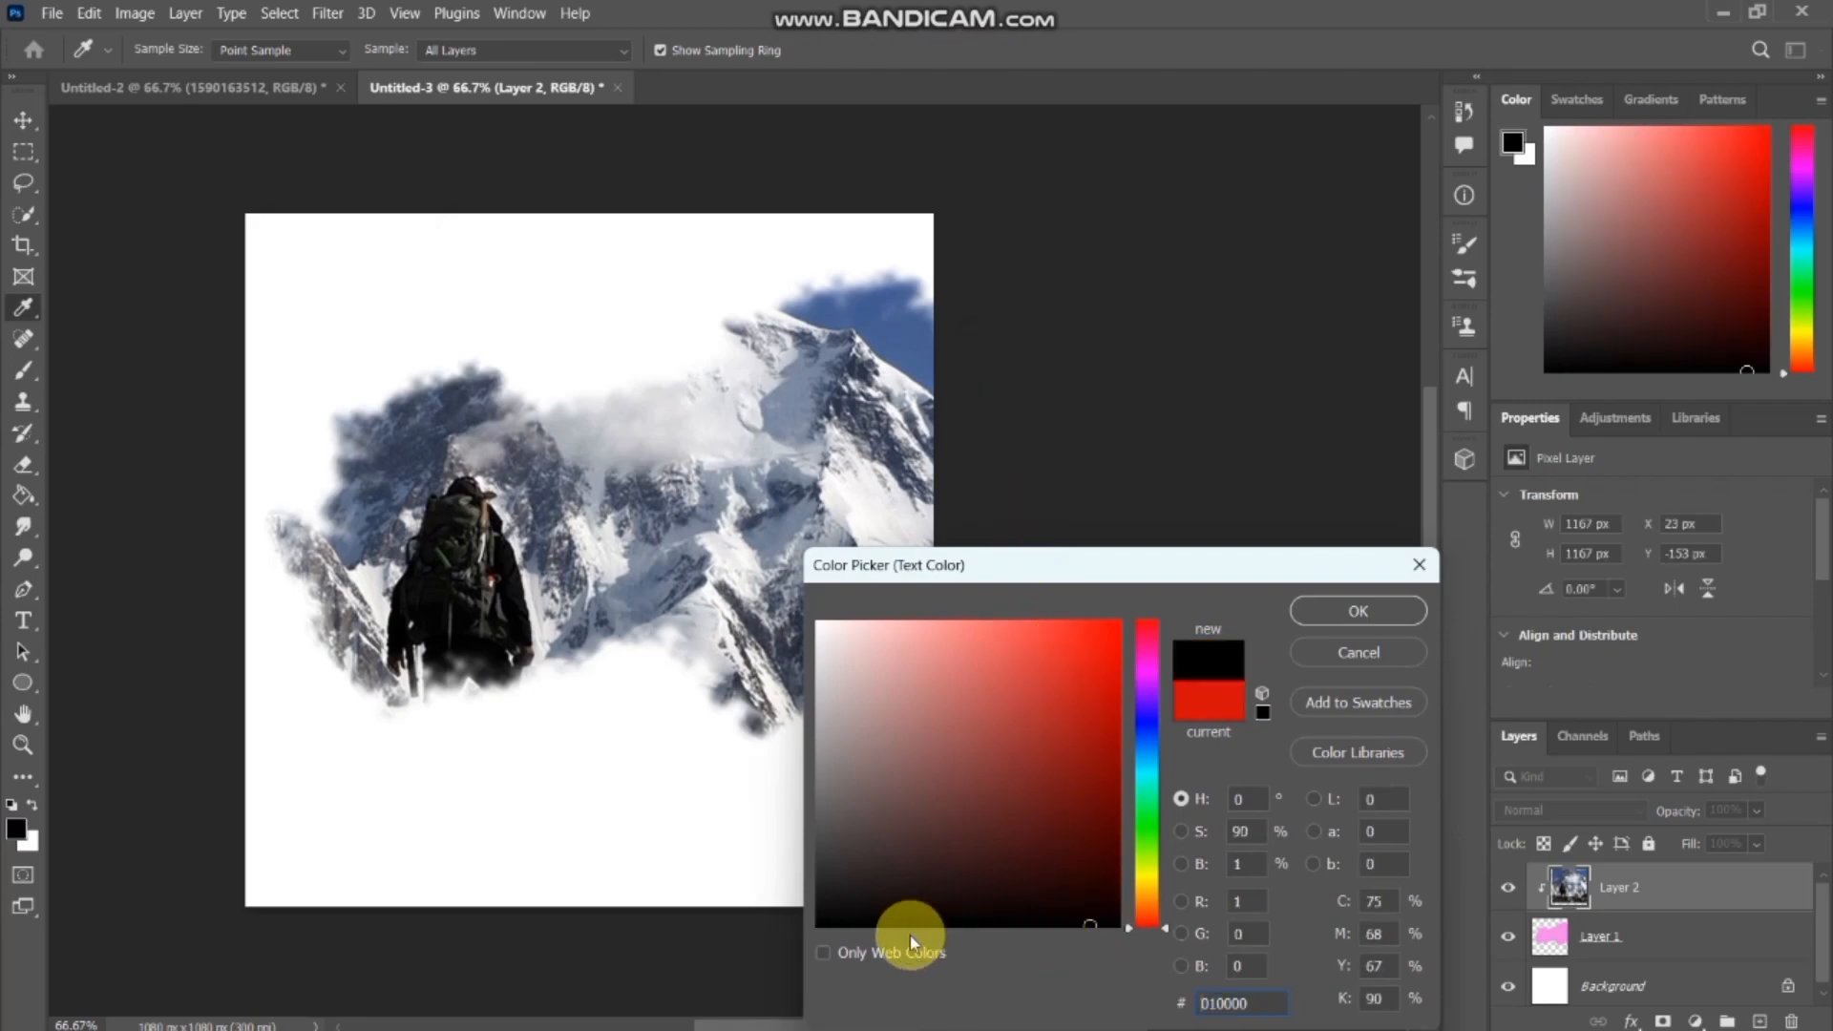
pyautogui.click(1352, 611)
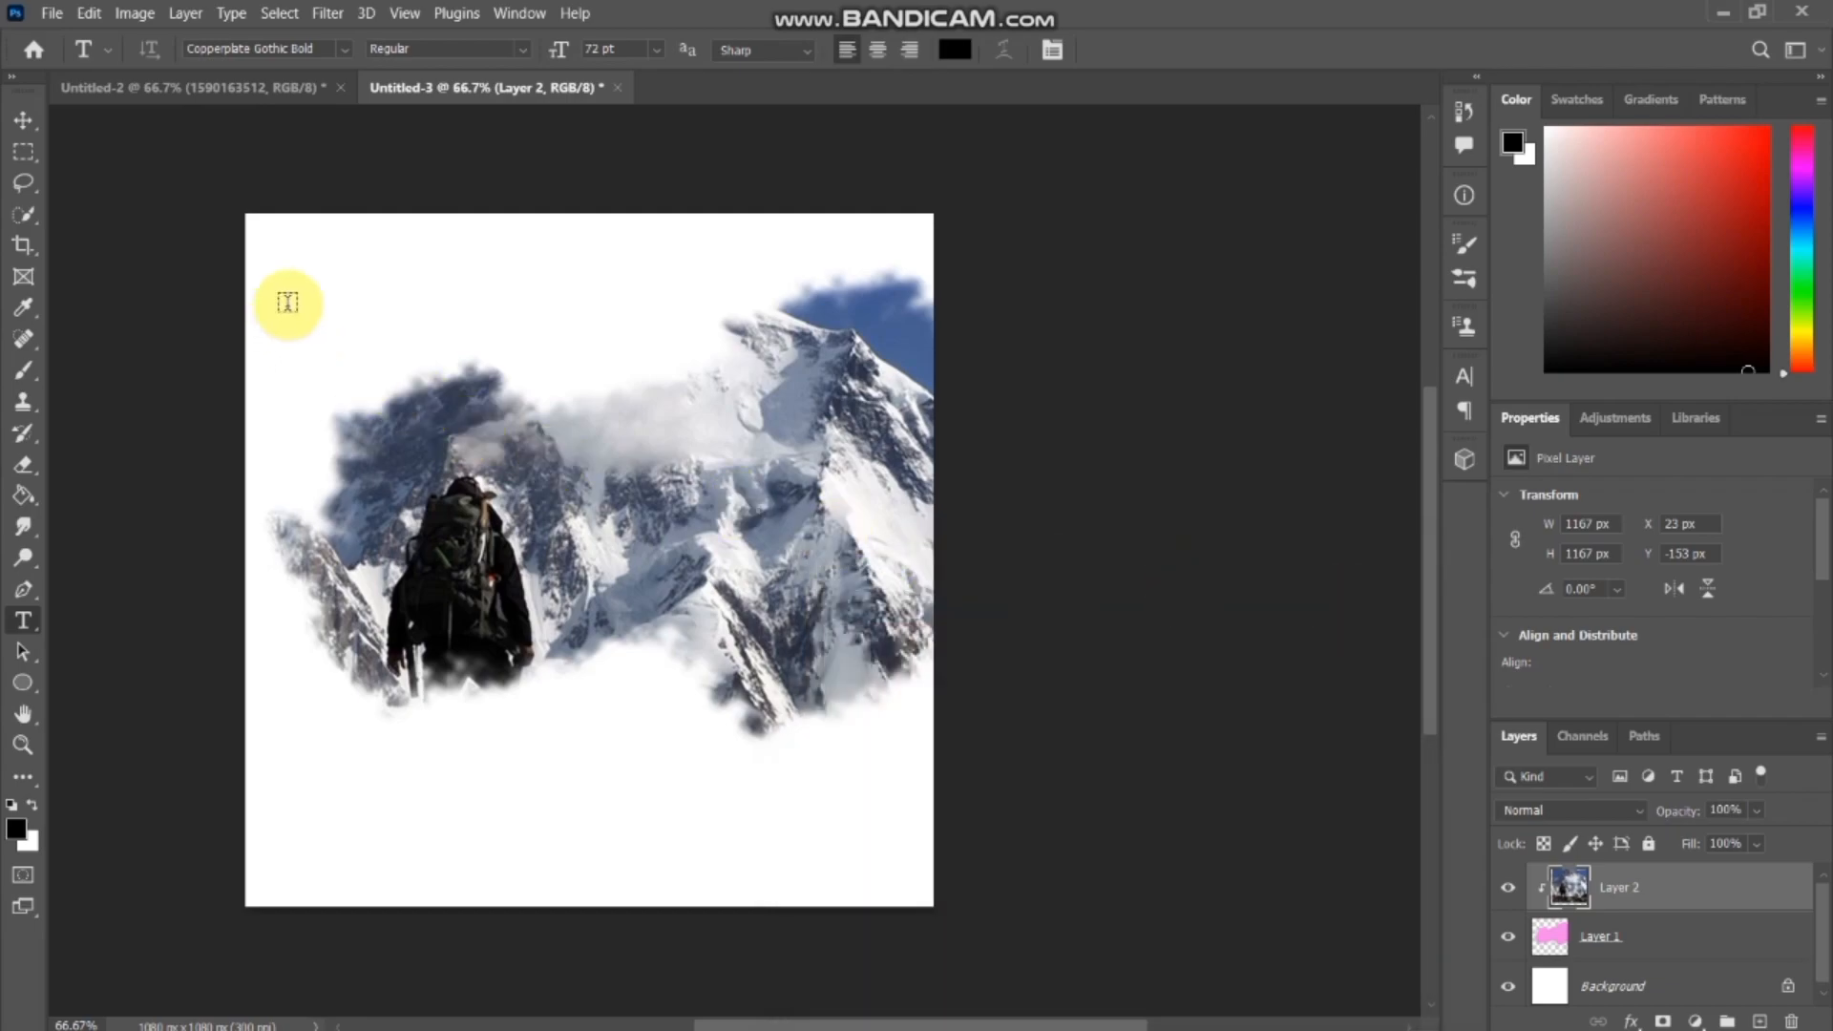
# Add the text "travel" in 72 pt Copperplate Gothic Bold near the upper-left corner of the canvas.
pyautogui.click(305, 265)
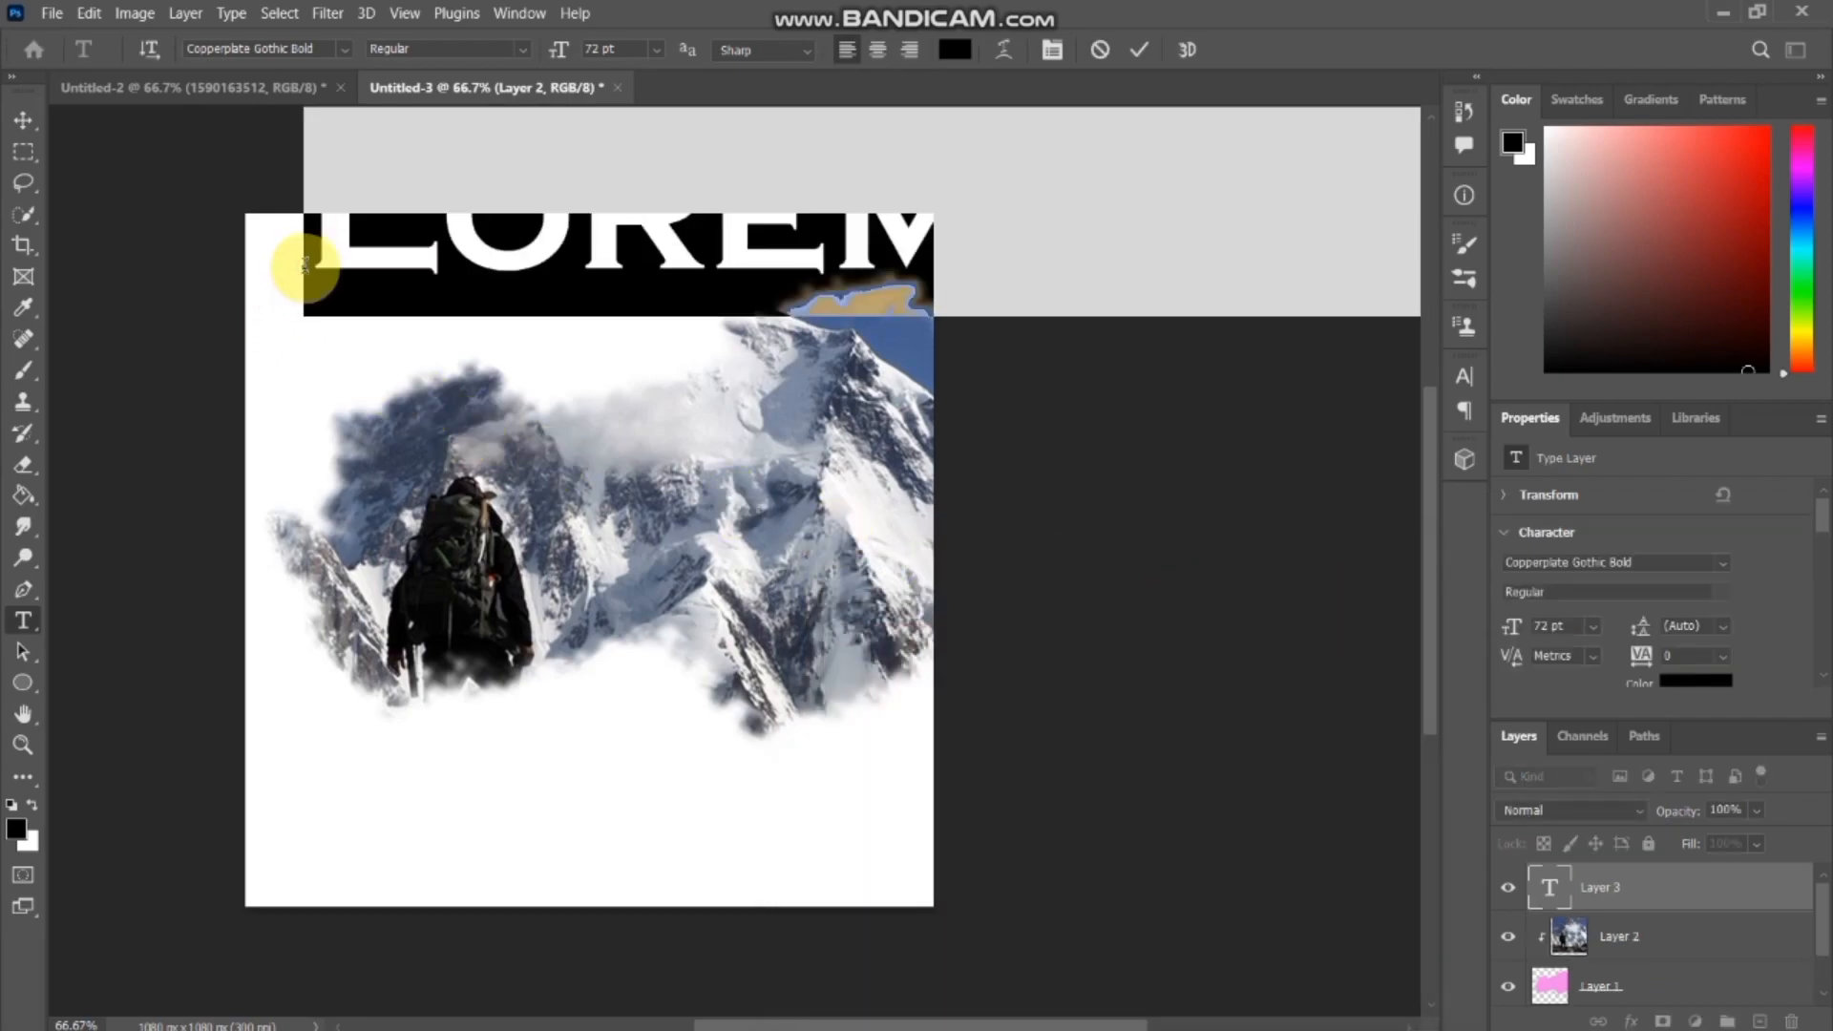
pyautogui.write('I')
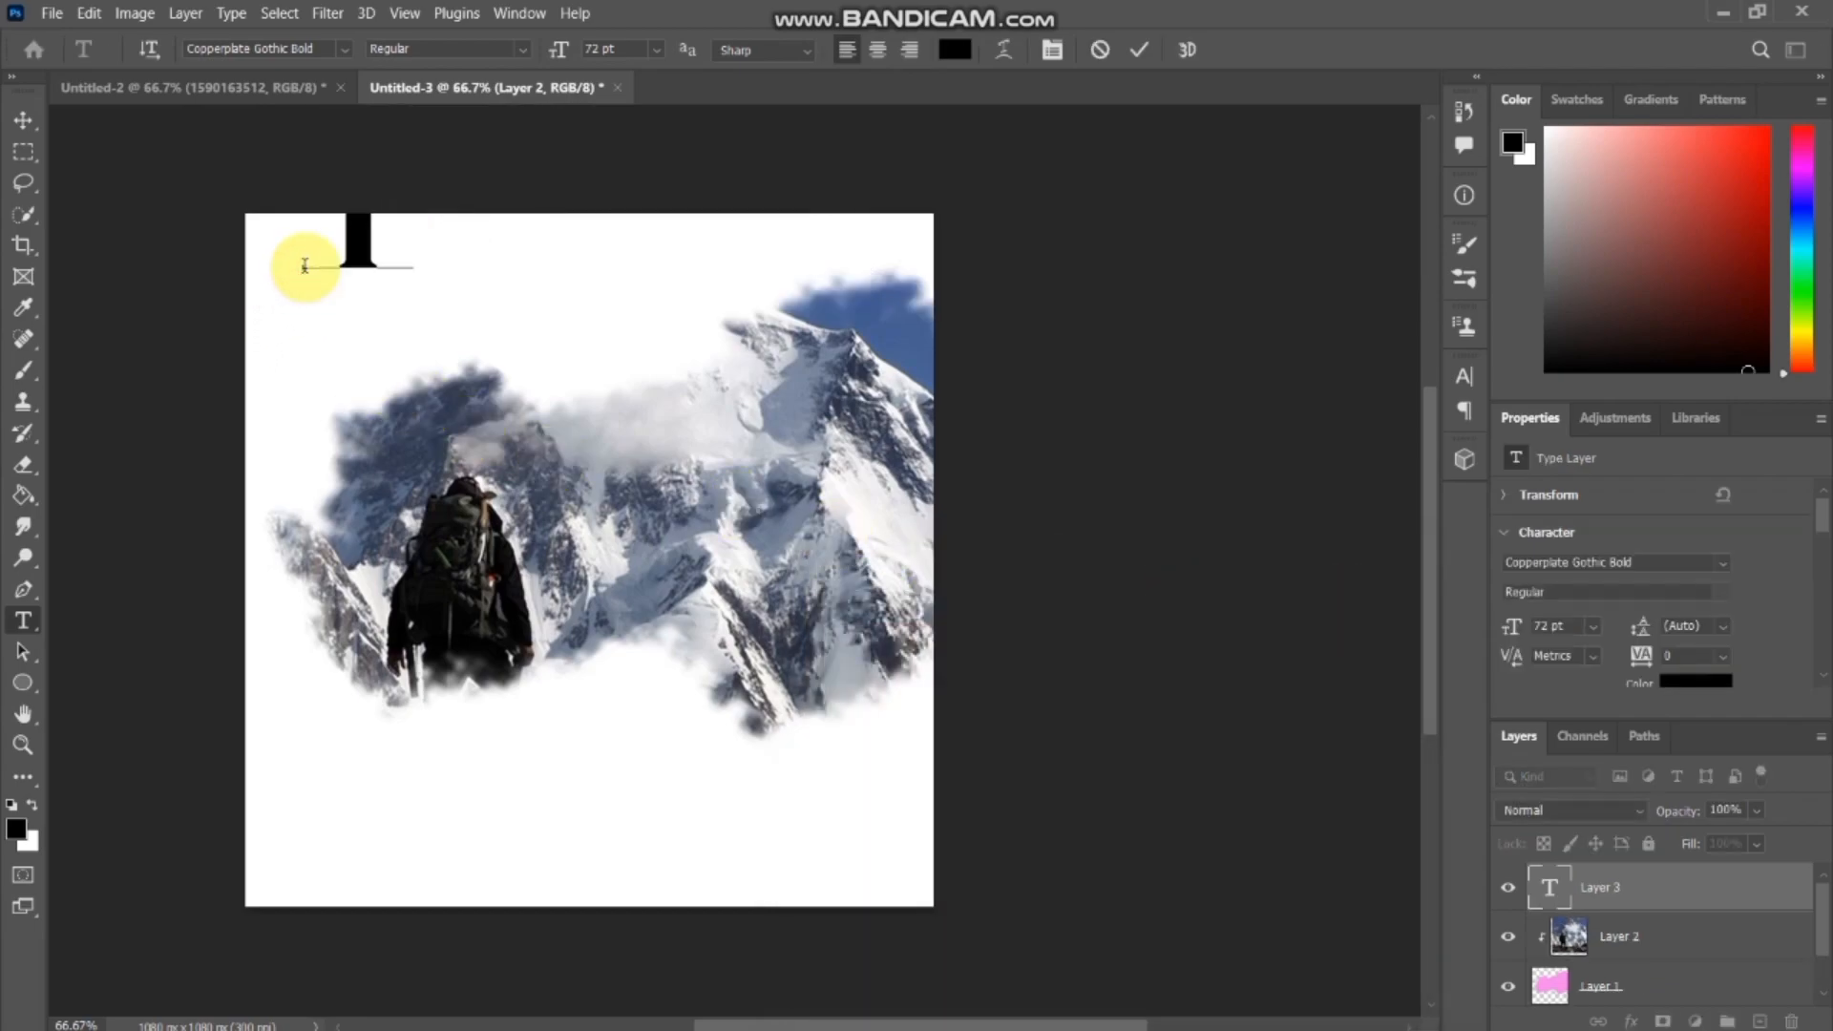
pyautogui.write('RA')
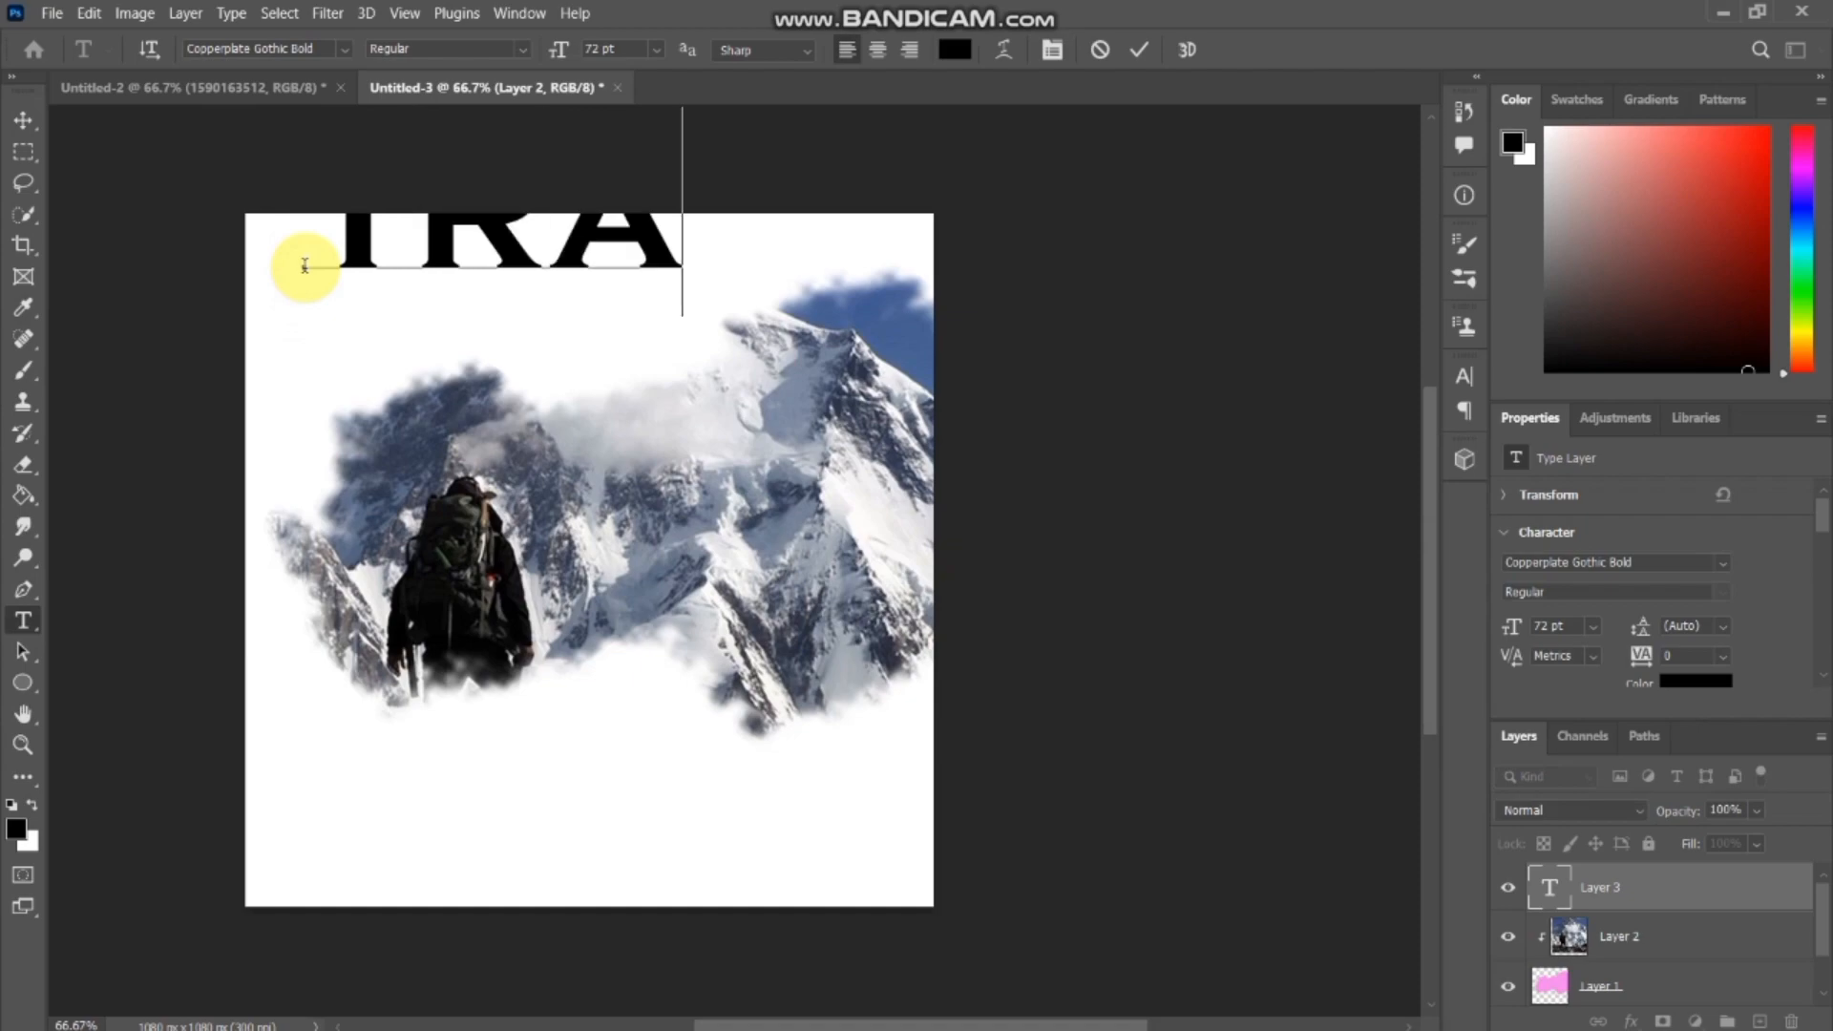
pyautogui.write('VE')
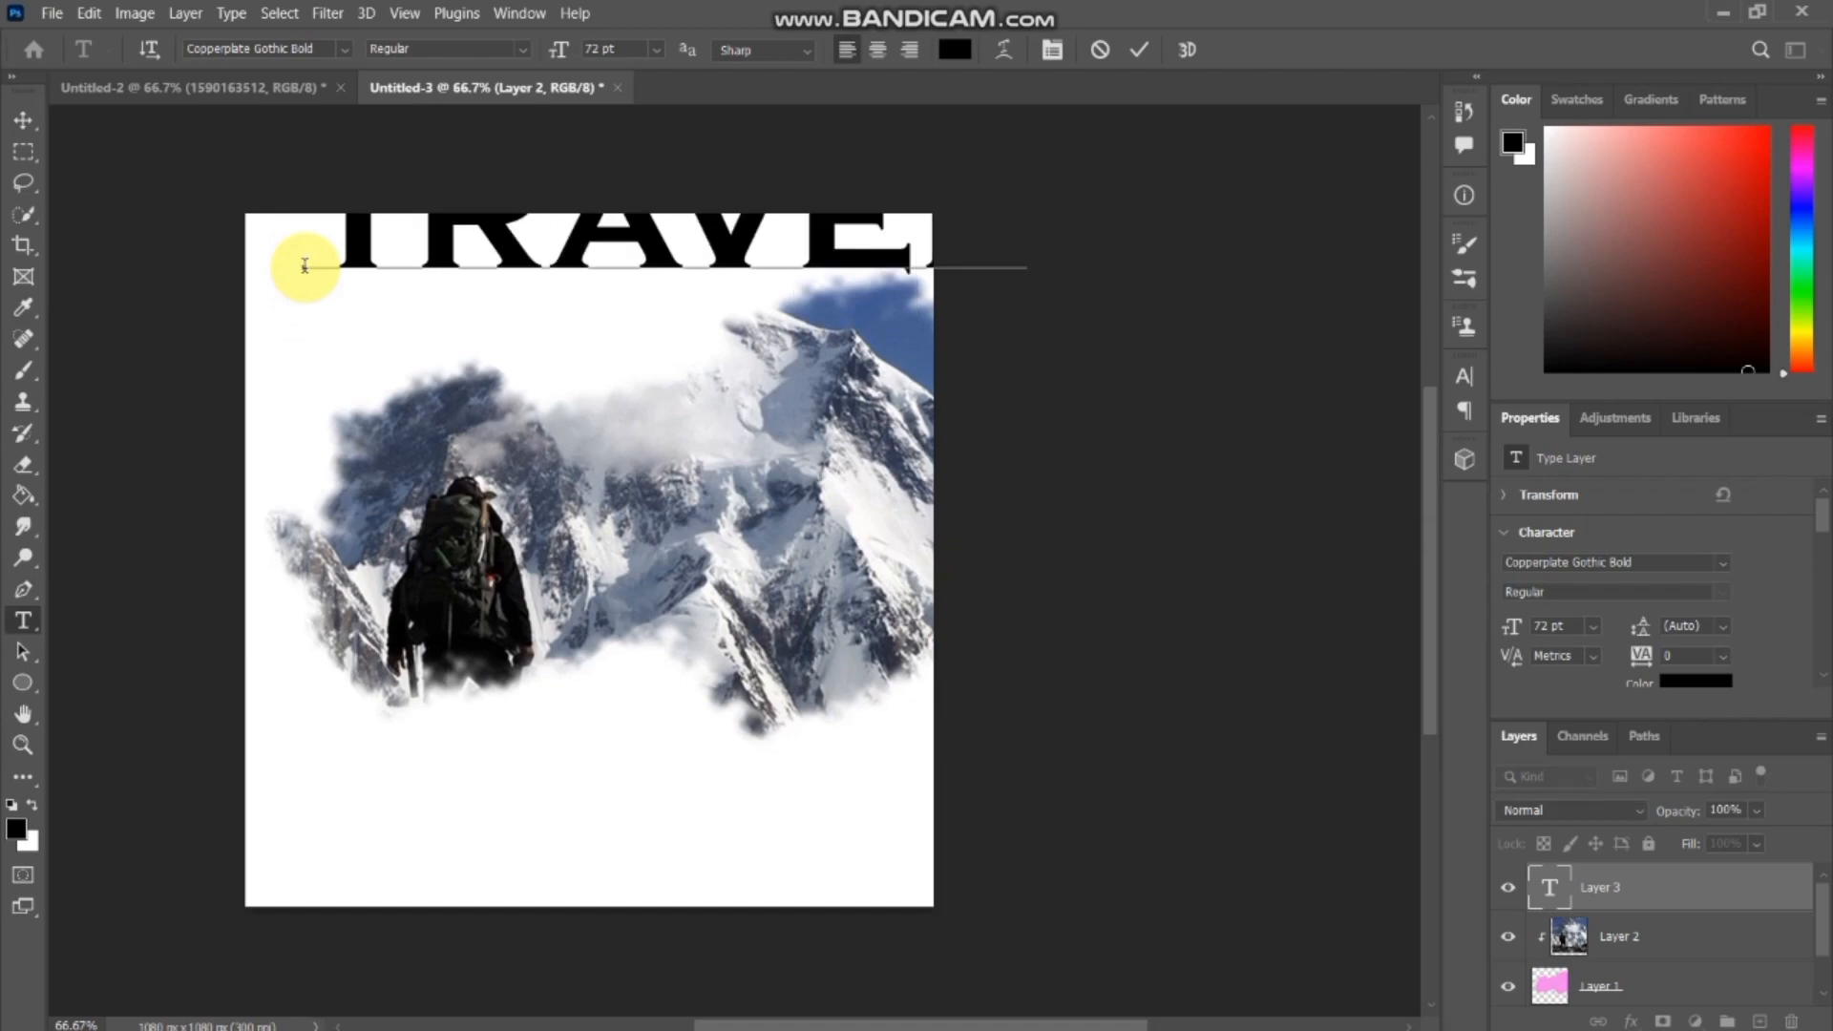
pyautogui.click(26, 119)
# Scale the travel title down to about 13.7 pt and place it in the white upper-left corner of the poster.
pyautogui.hotkey('ctrl', 't')
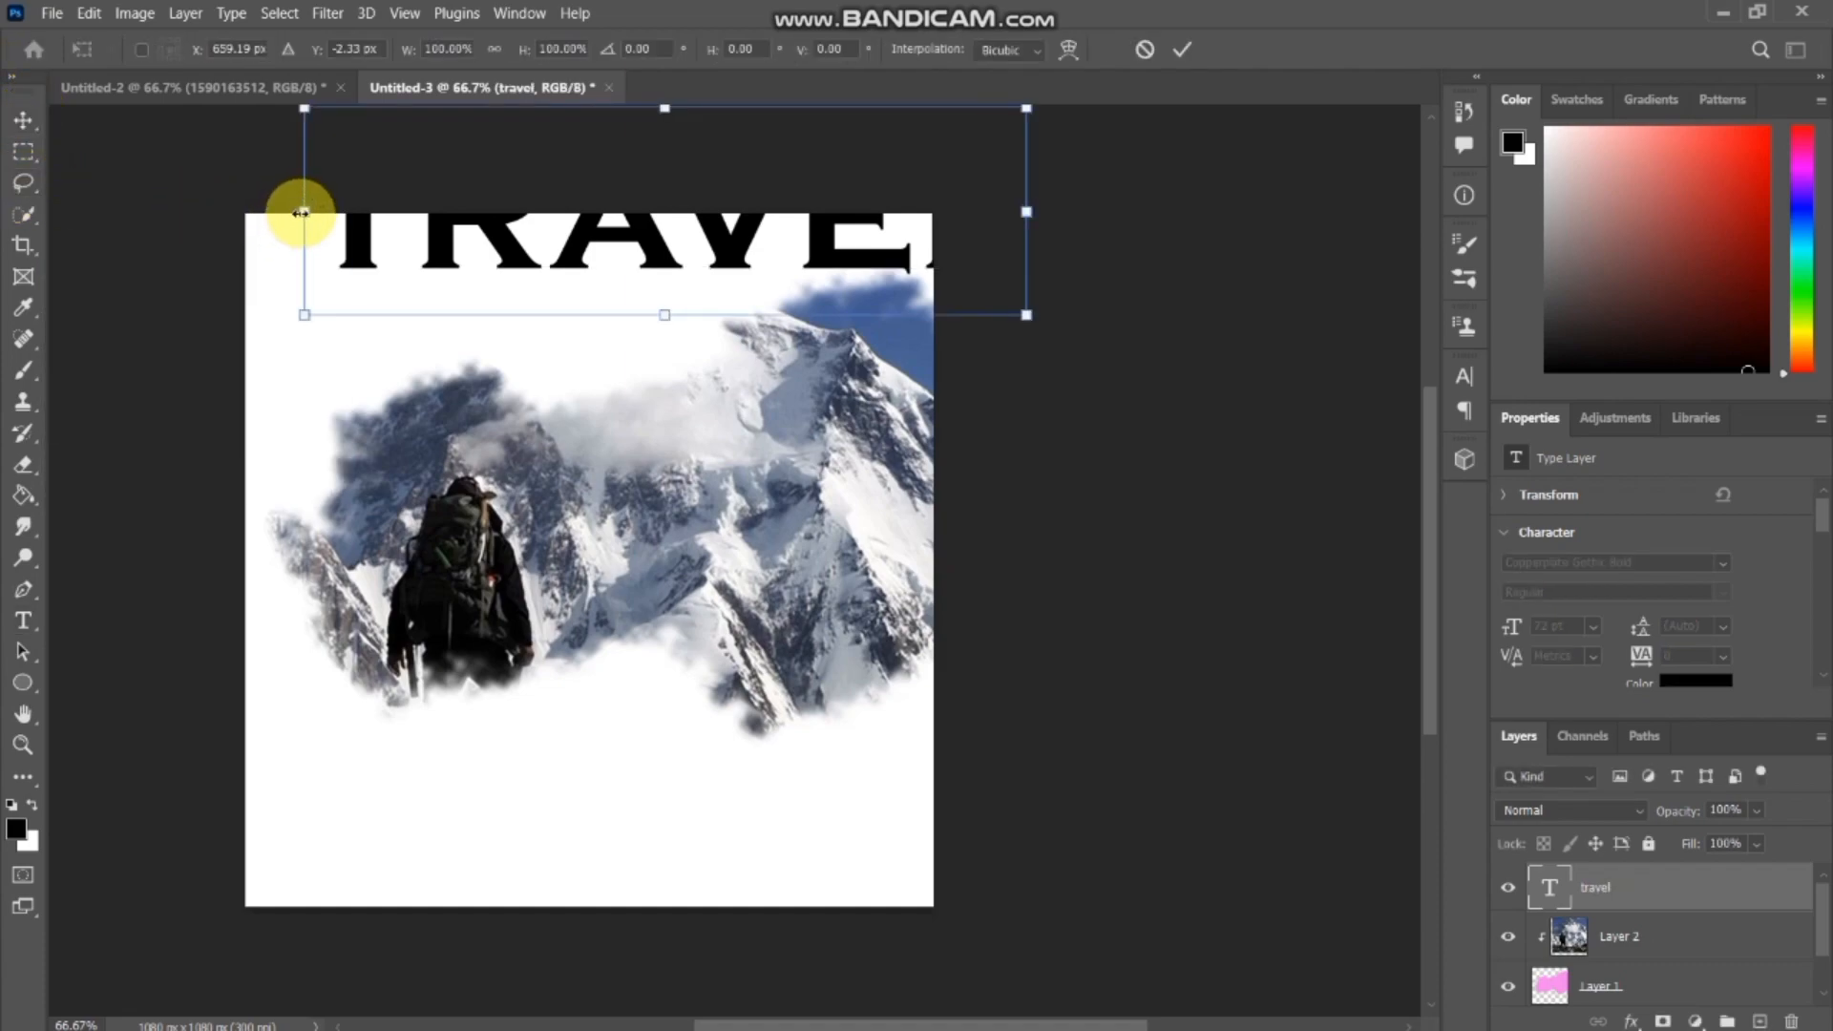
pyautogui.moveTo(299, 212); pyautogui.dragTo(593, 168)
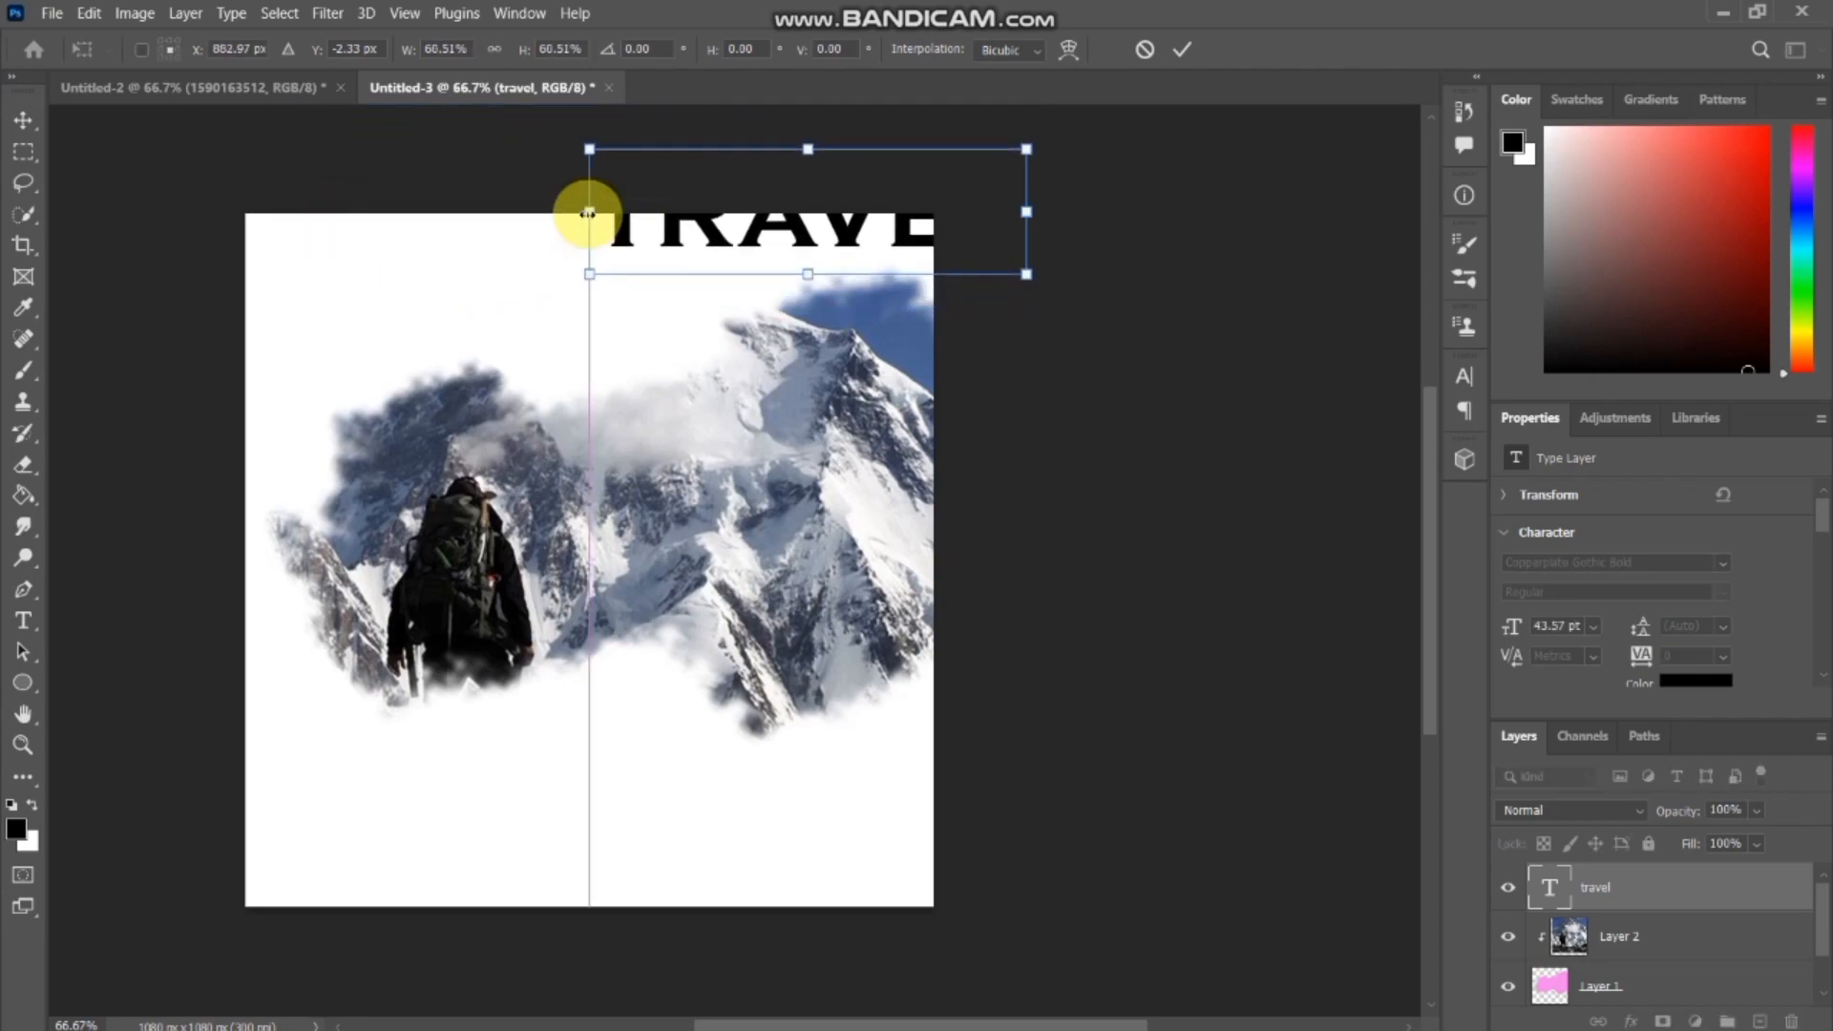
pyautogui.moveTo(765, 285); pyautogui.dragTo(533, 376)
pyautogui.moveTo(748, 360); pyautogui.dragTo(483, 246)
pyautogui.moveTo(276, 387); pyautogui.dragTo(303, 270)
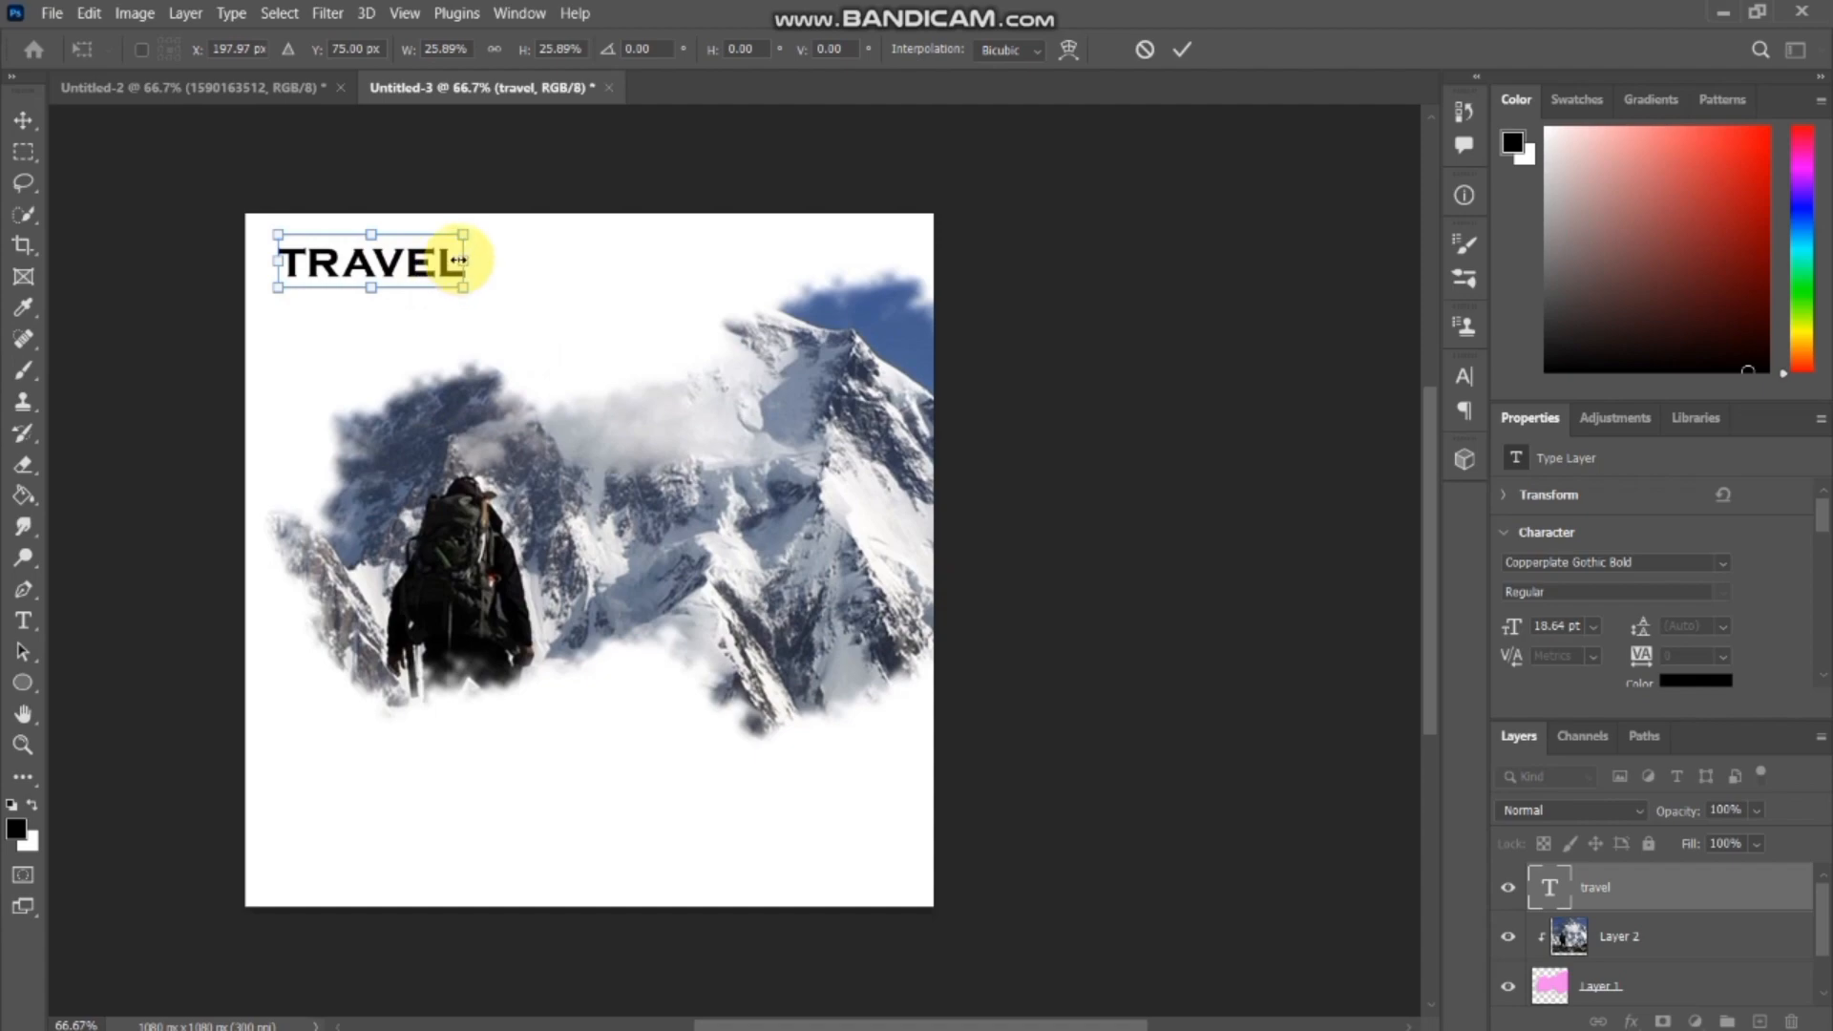
pyautogui.moveTo(455, 259); pyautogui.dragTo(354, 261)
pyautogui.press('Return')
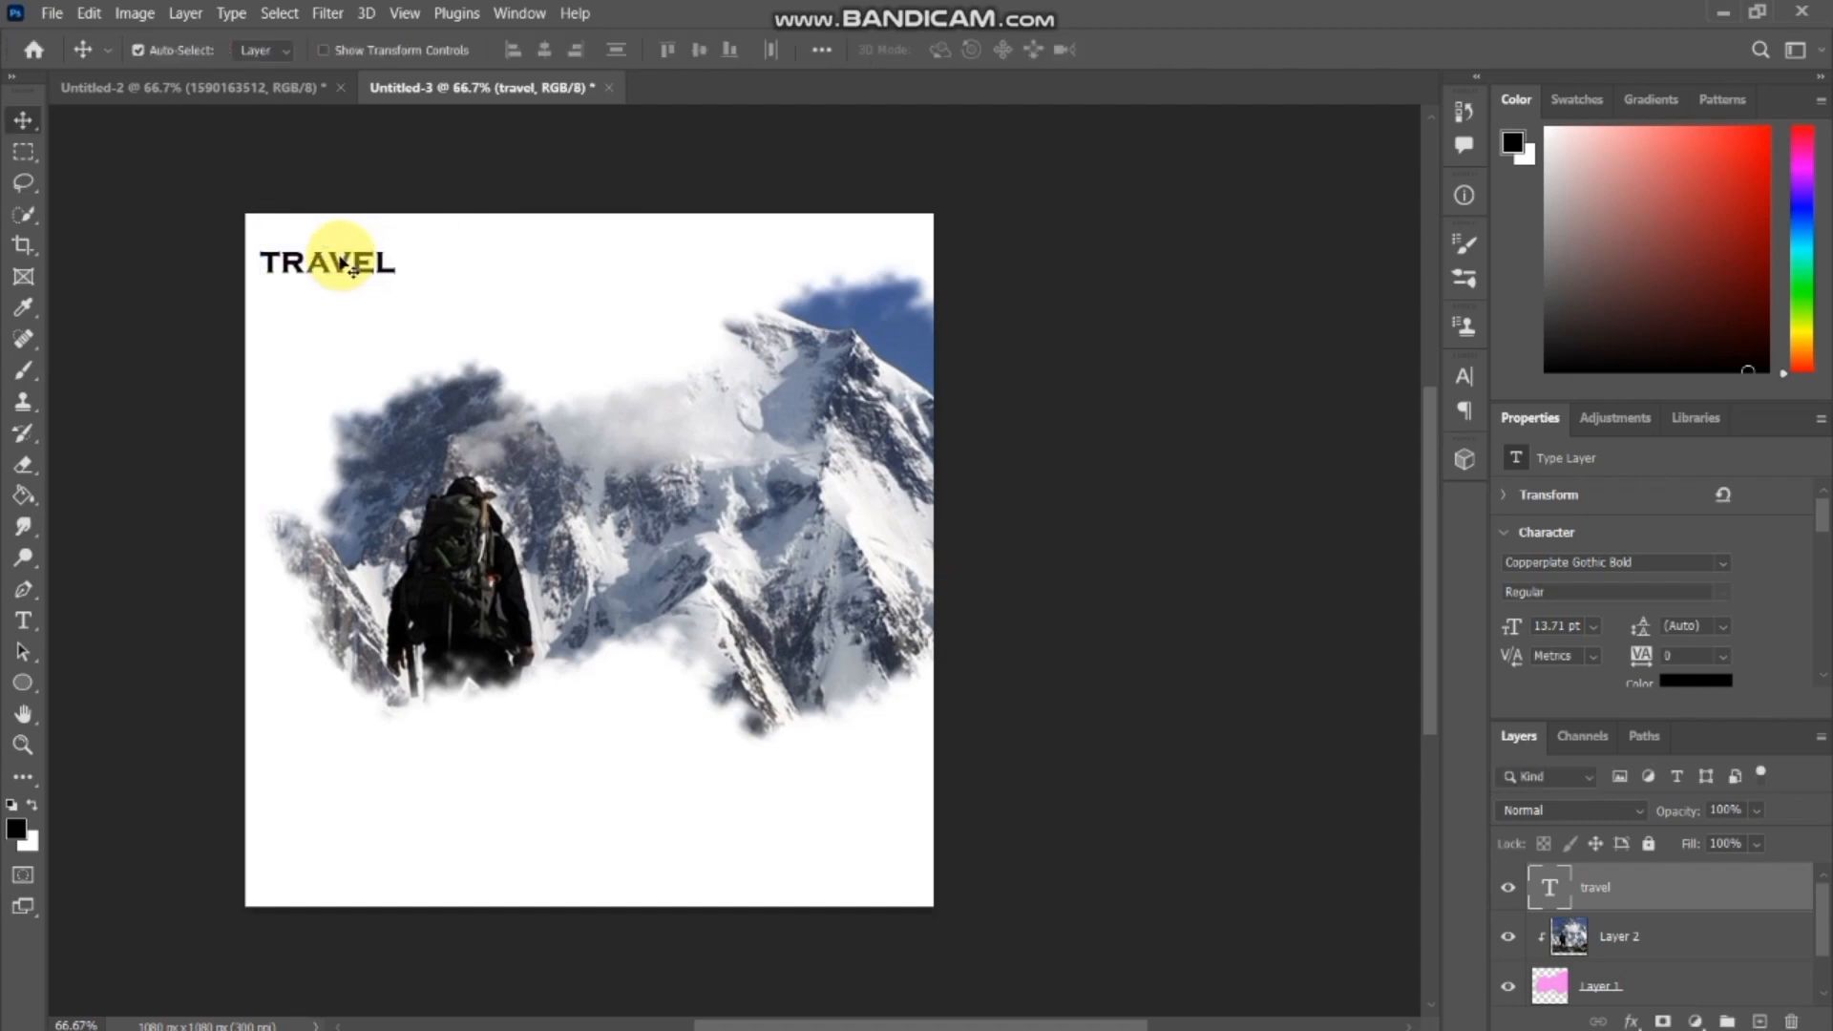
# Nudge the travel title slightly upward and scale it down to about 10.8 pt.
pyautogui.moveTo(353, 272); pyautogui.dragTo(348, 259)
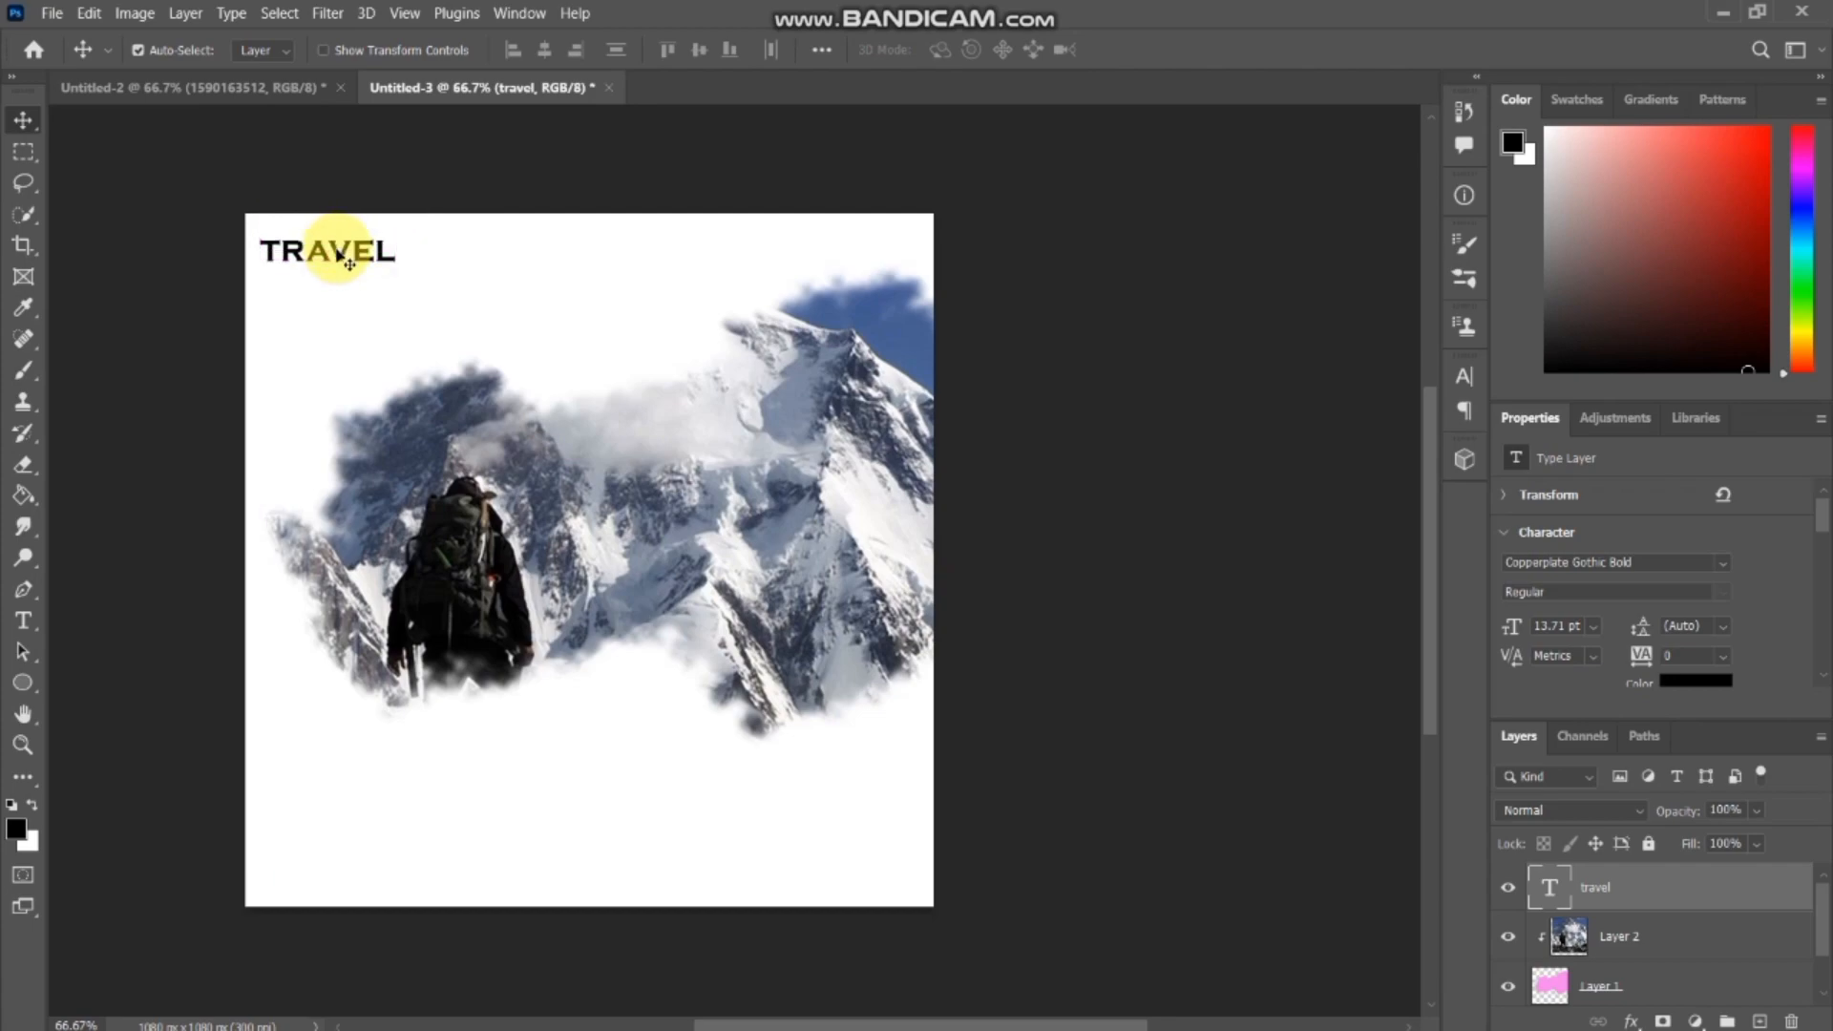
pyautogui.hotkey('ctrl', 't')
pyautogui.moveTo(391, 248); pyautogui.dragTo(318, 251)
pyautogui.press('Return')
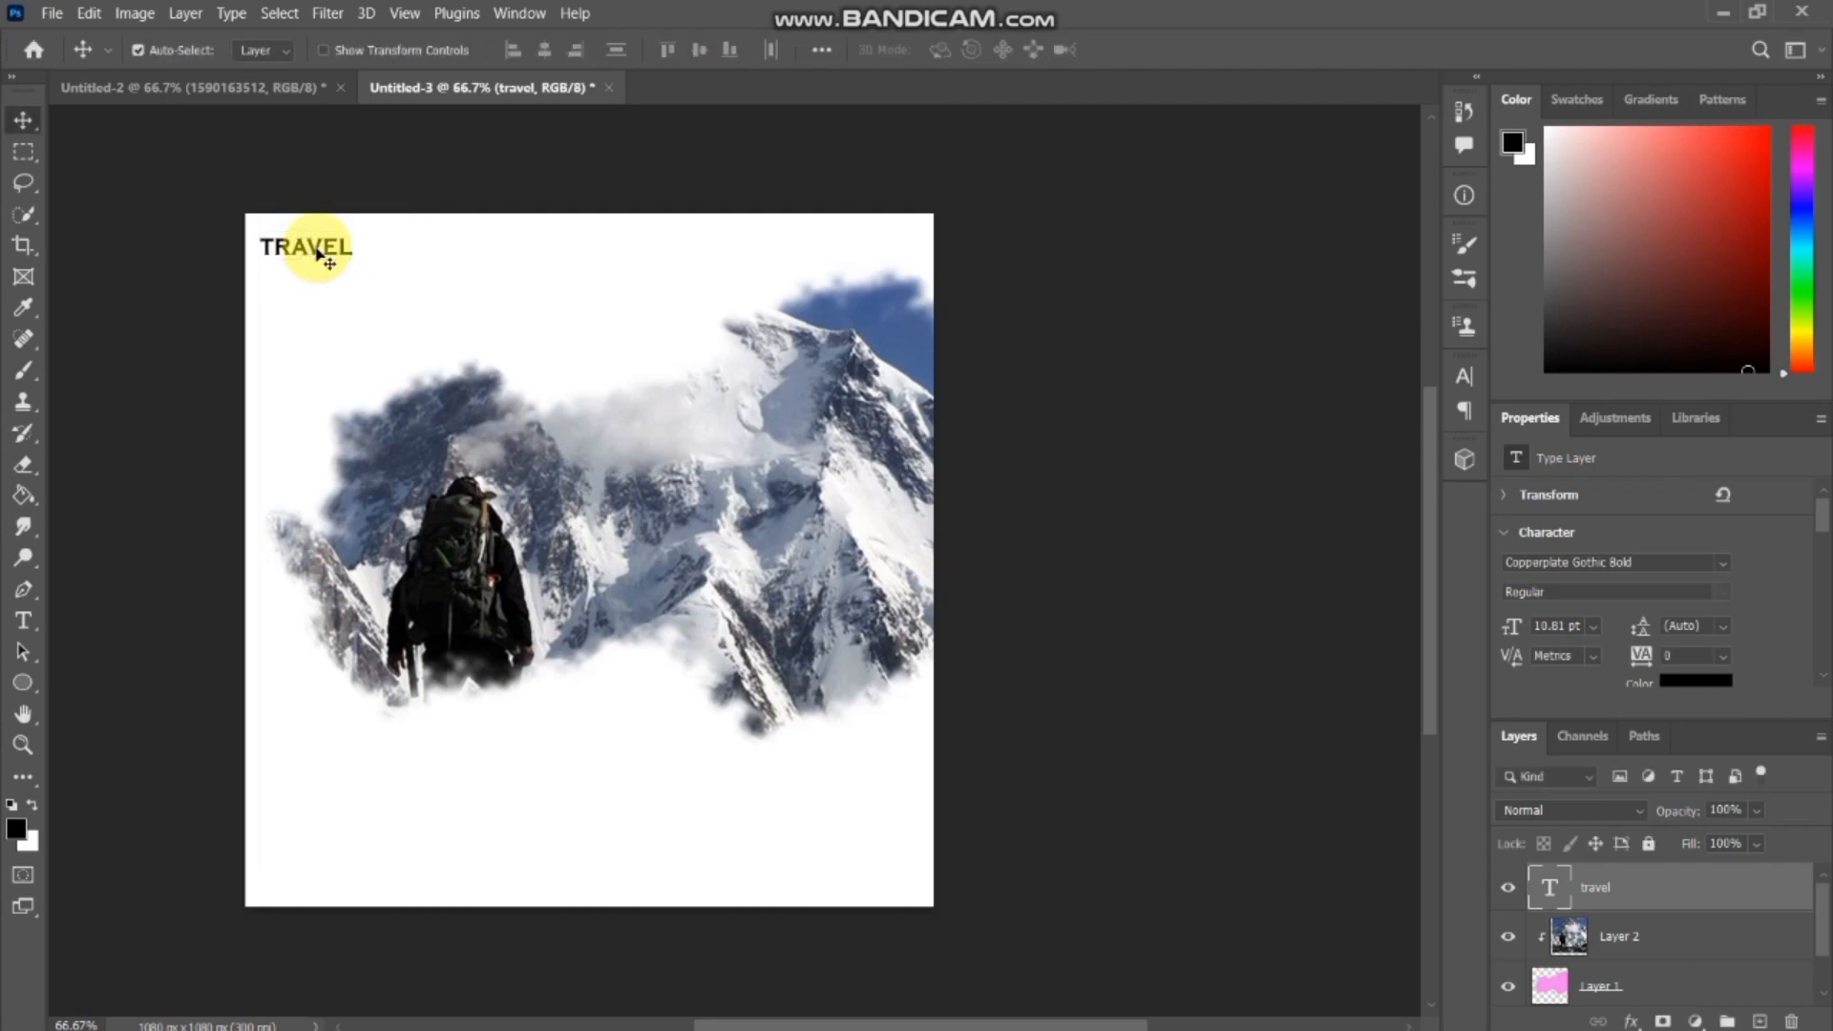
# Add a separate 72 pt text layer reading "travel trade", starting just below the travel title.
pyautogui.click(21, 627)
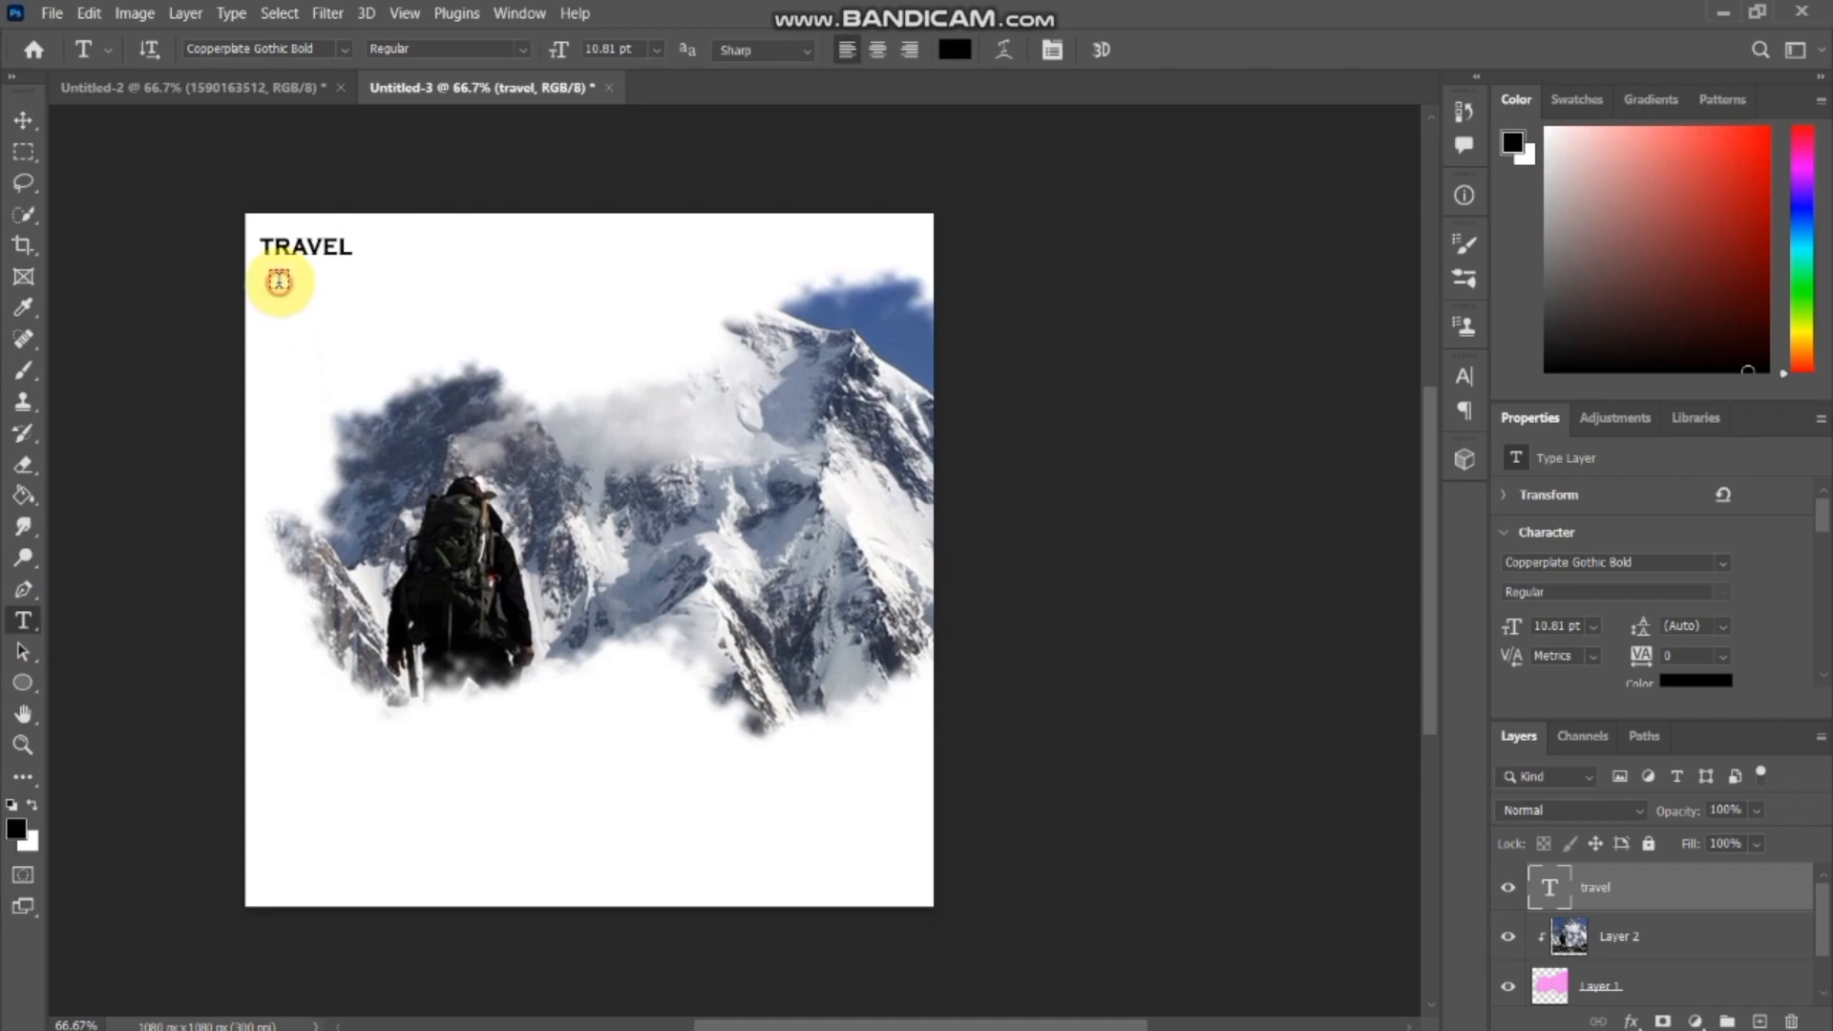
pyautogui.click(278, 281)
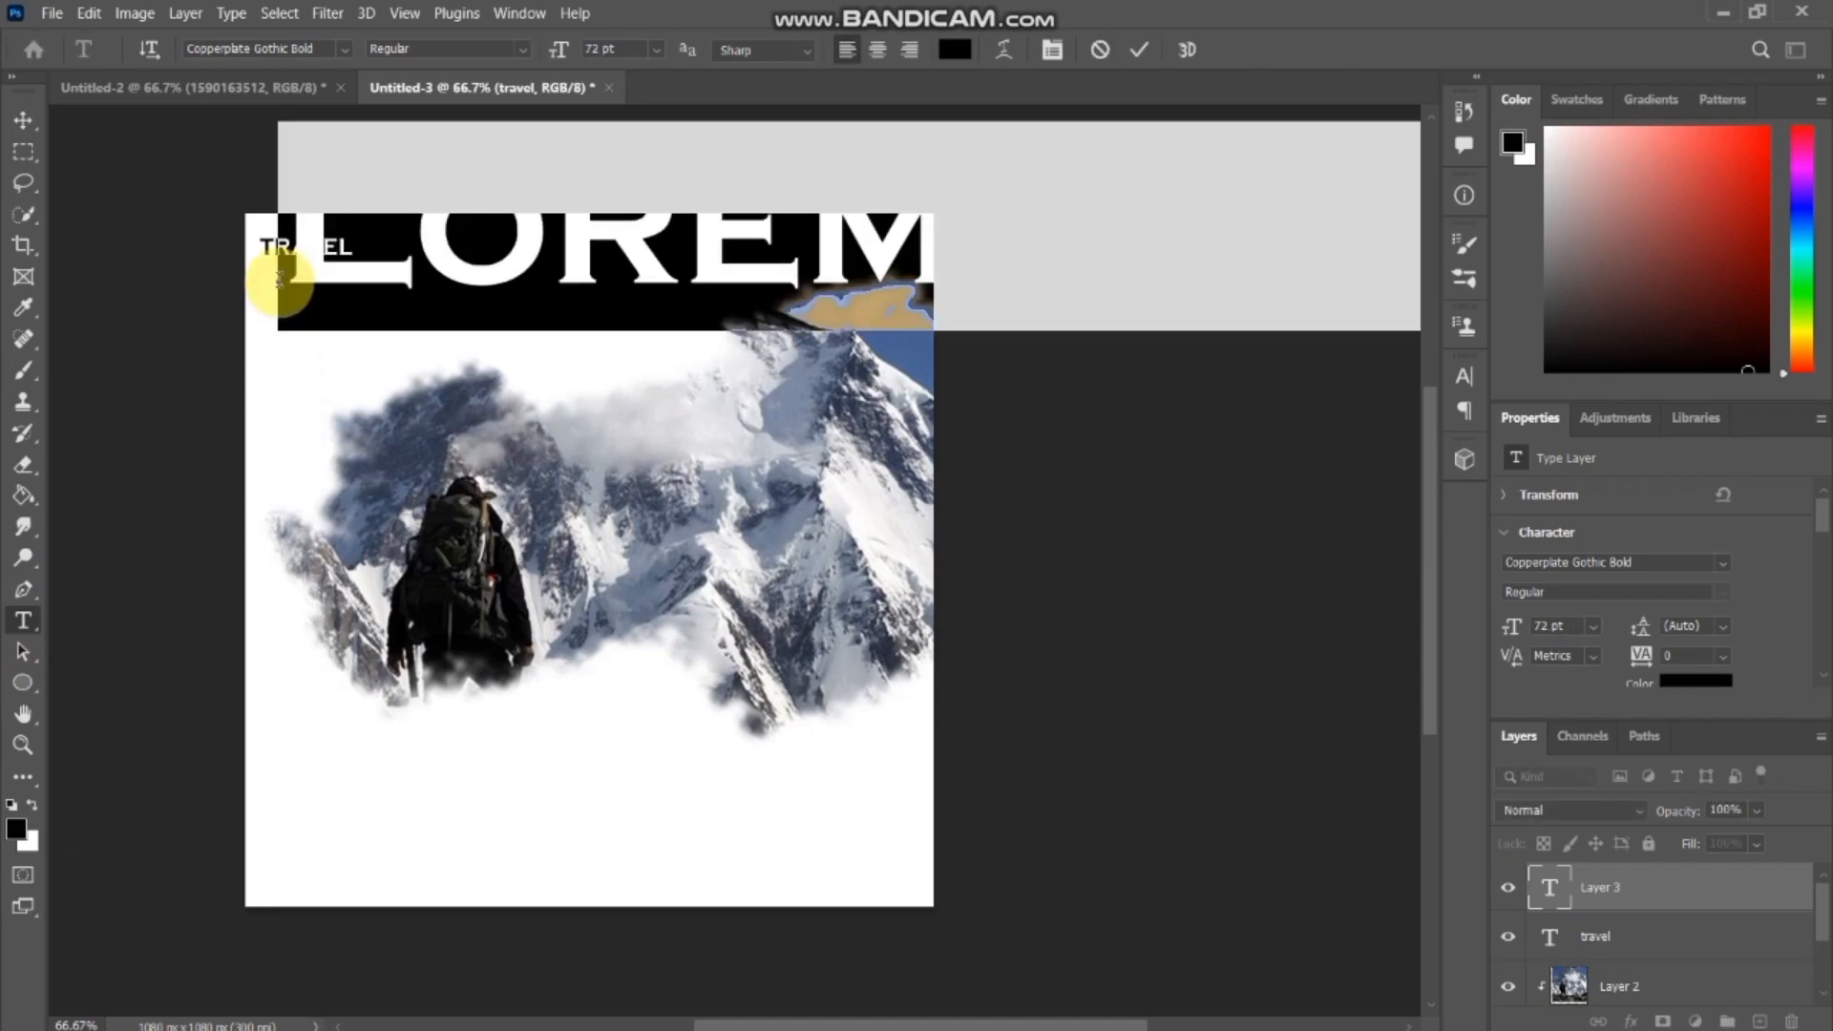
pyautogui.press('BackSpace')
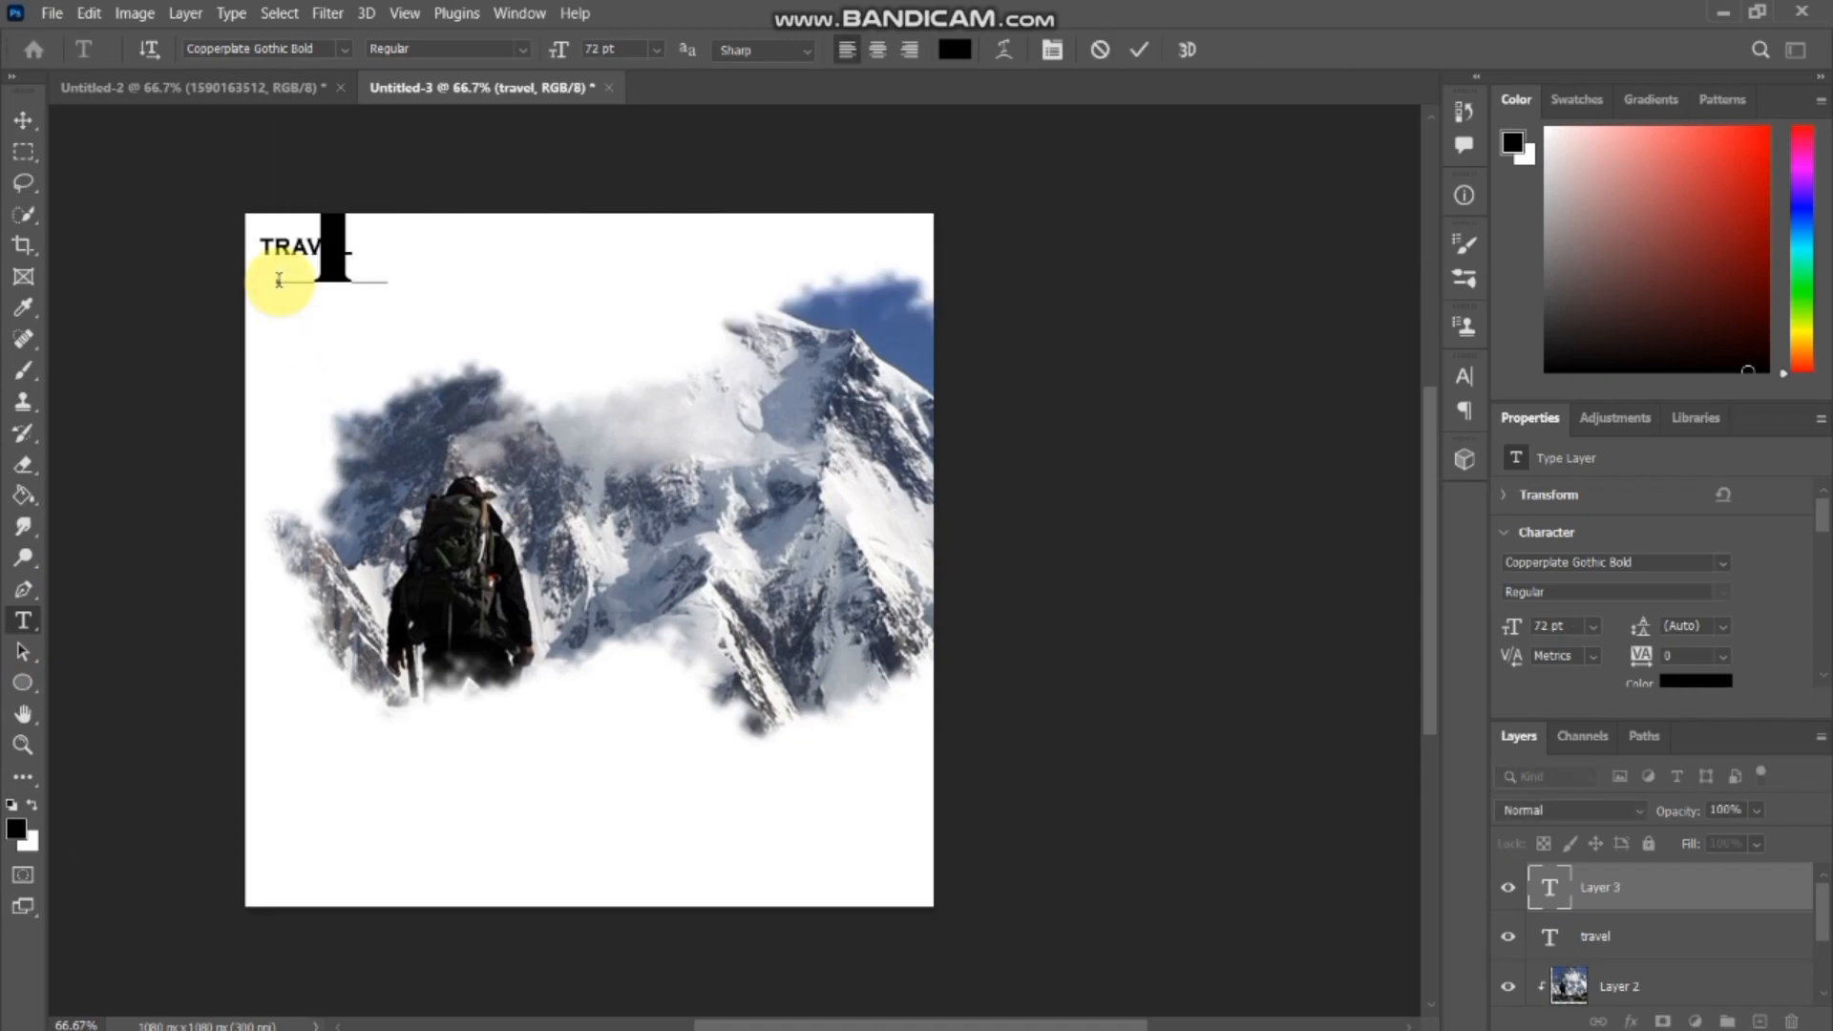
pyautogui.write('TR')
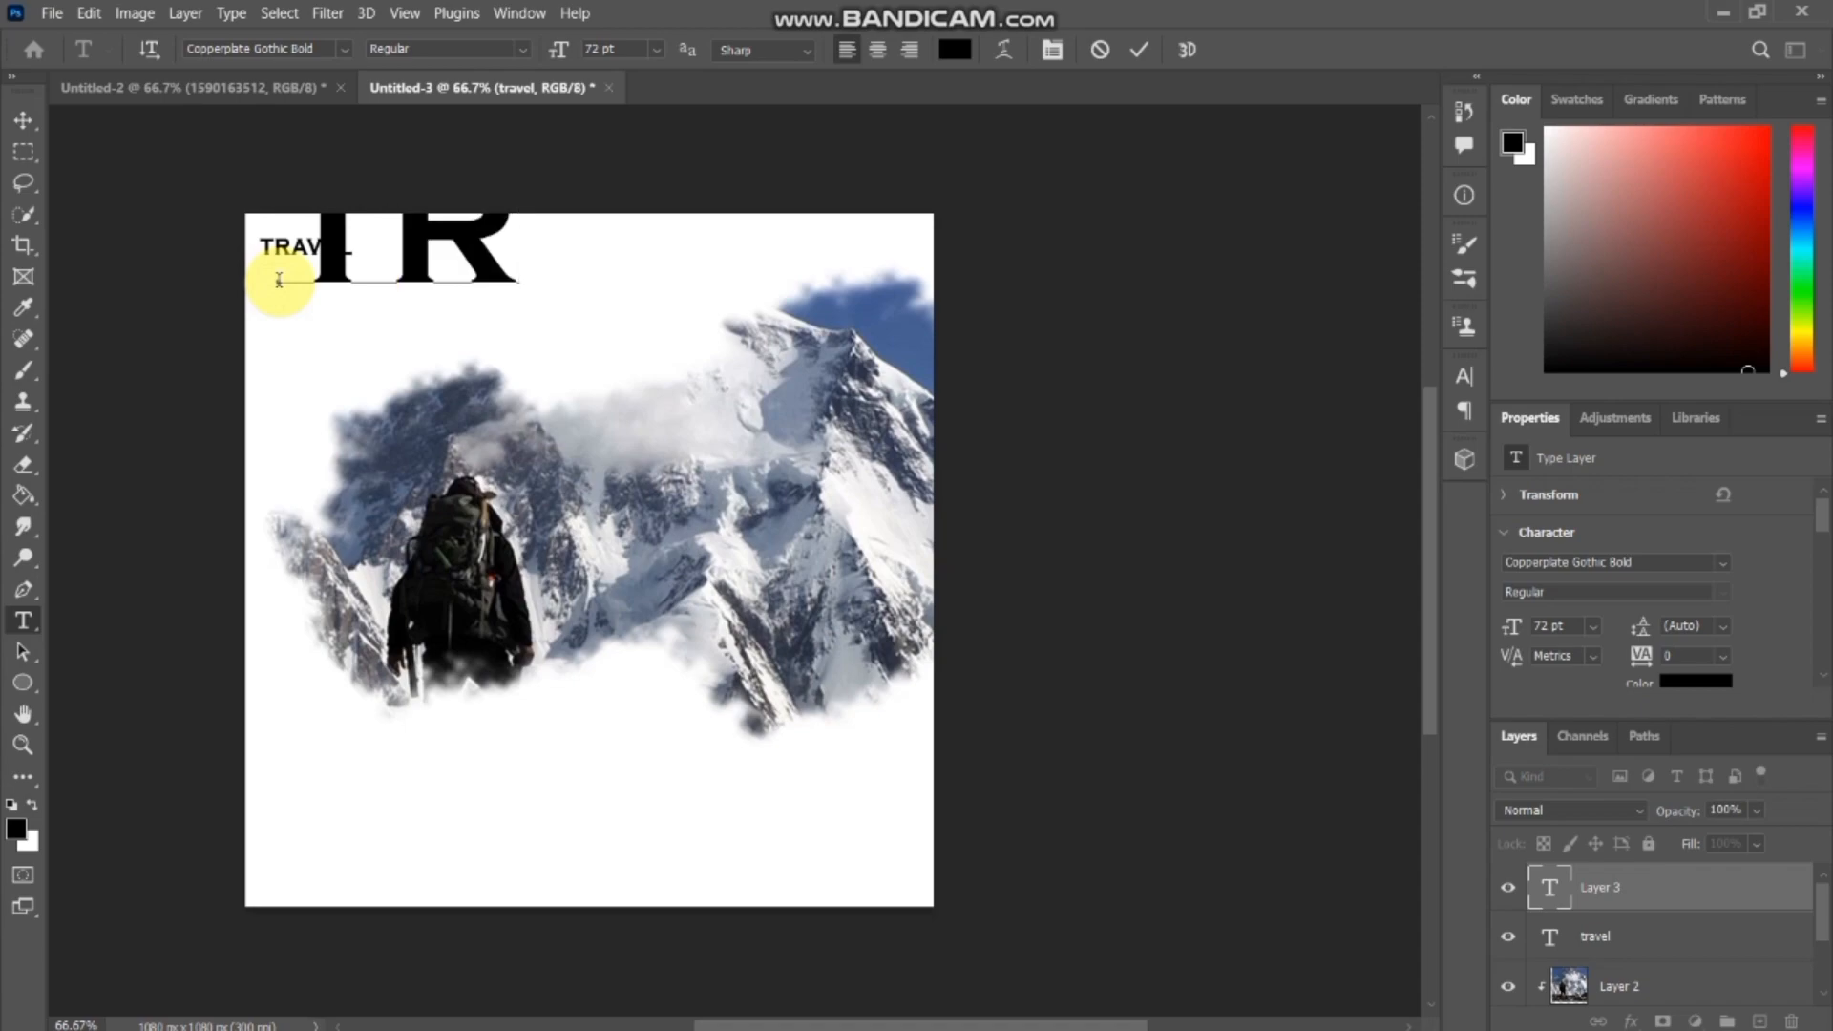
pyautogui.press('BackSpace')
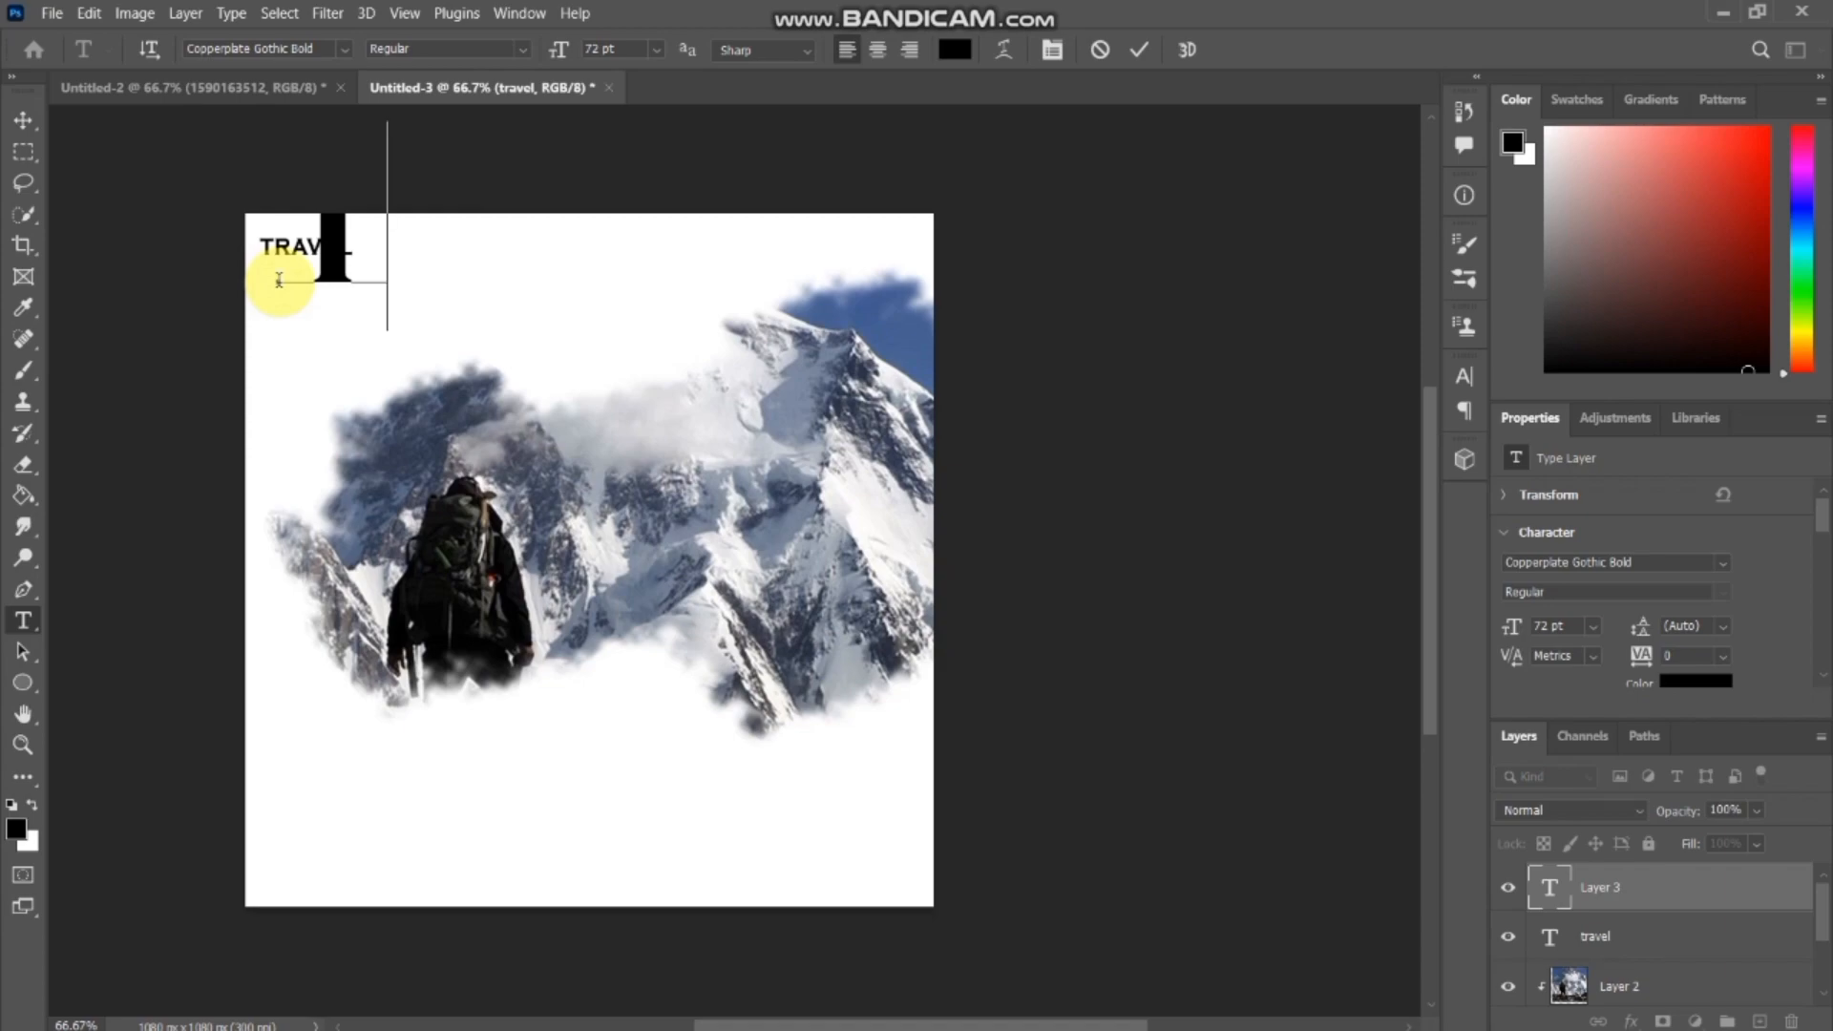
pyautogui.write('R')
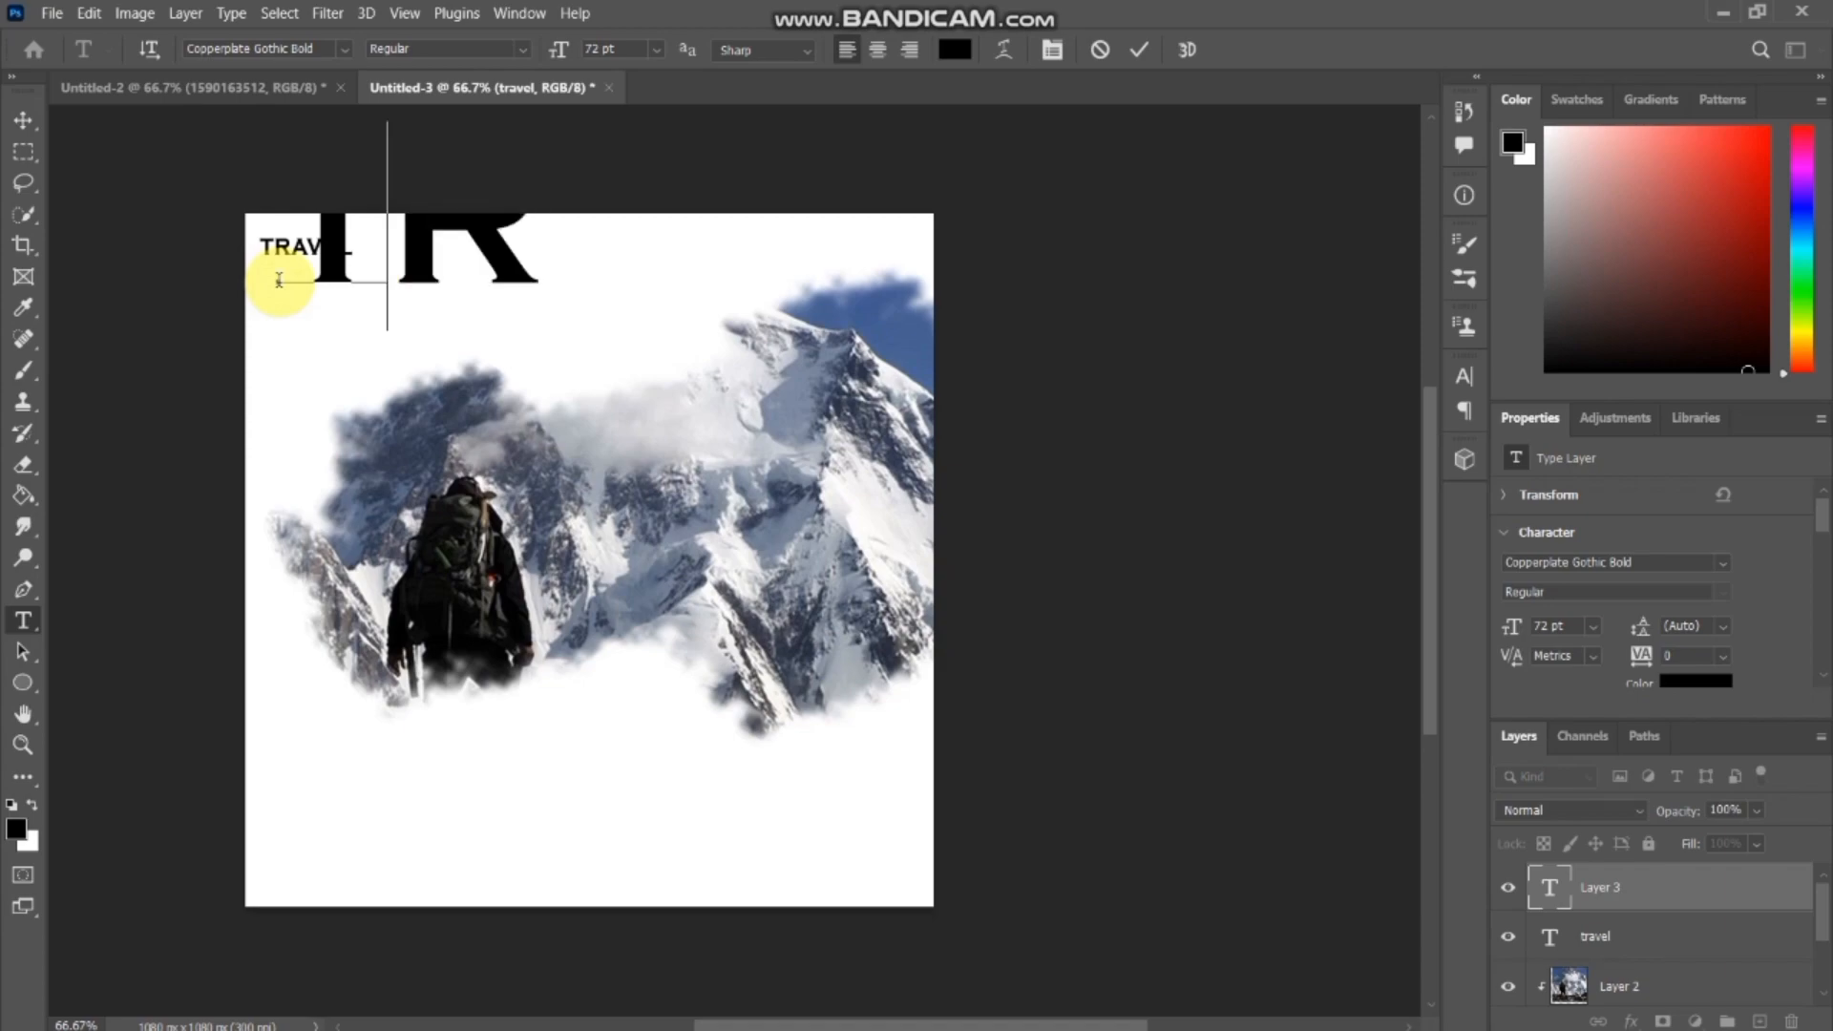
pyautogui.press('BackSpace')
pyautogui.write('RA')
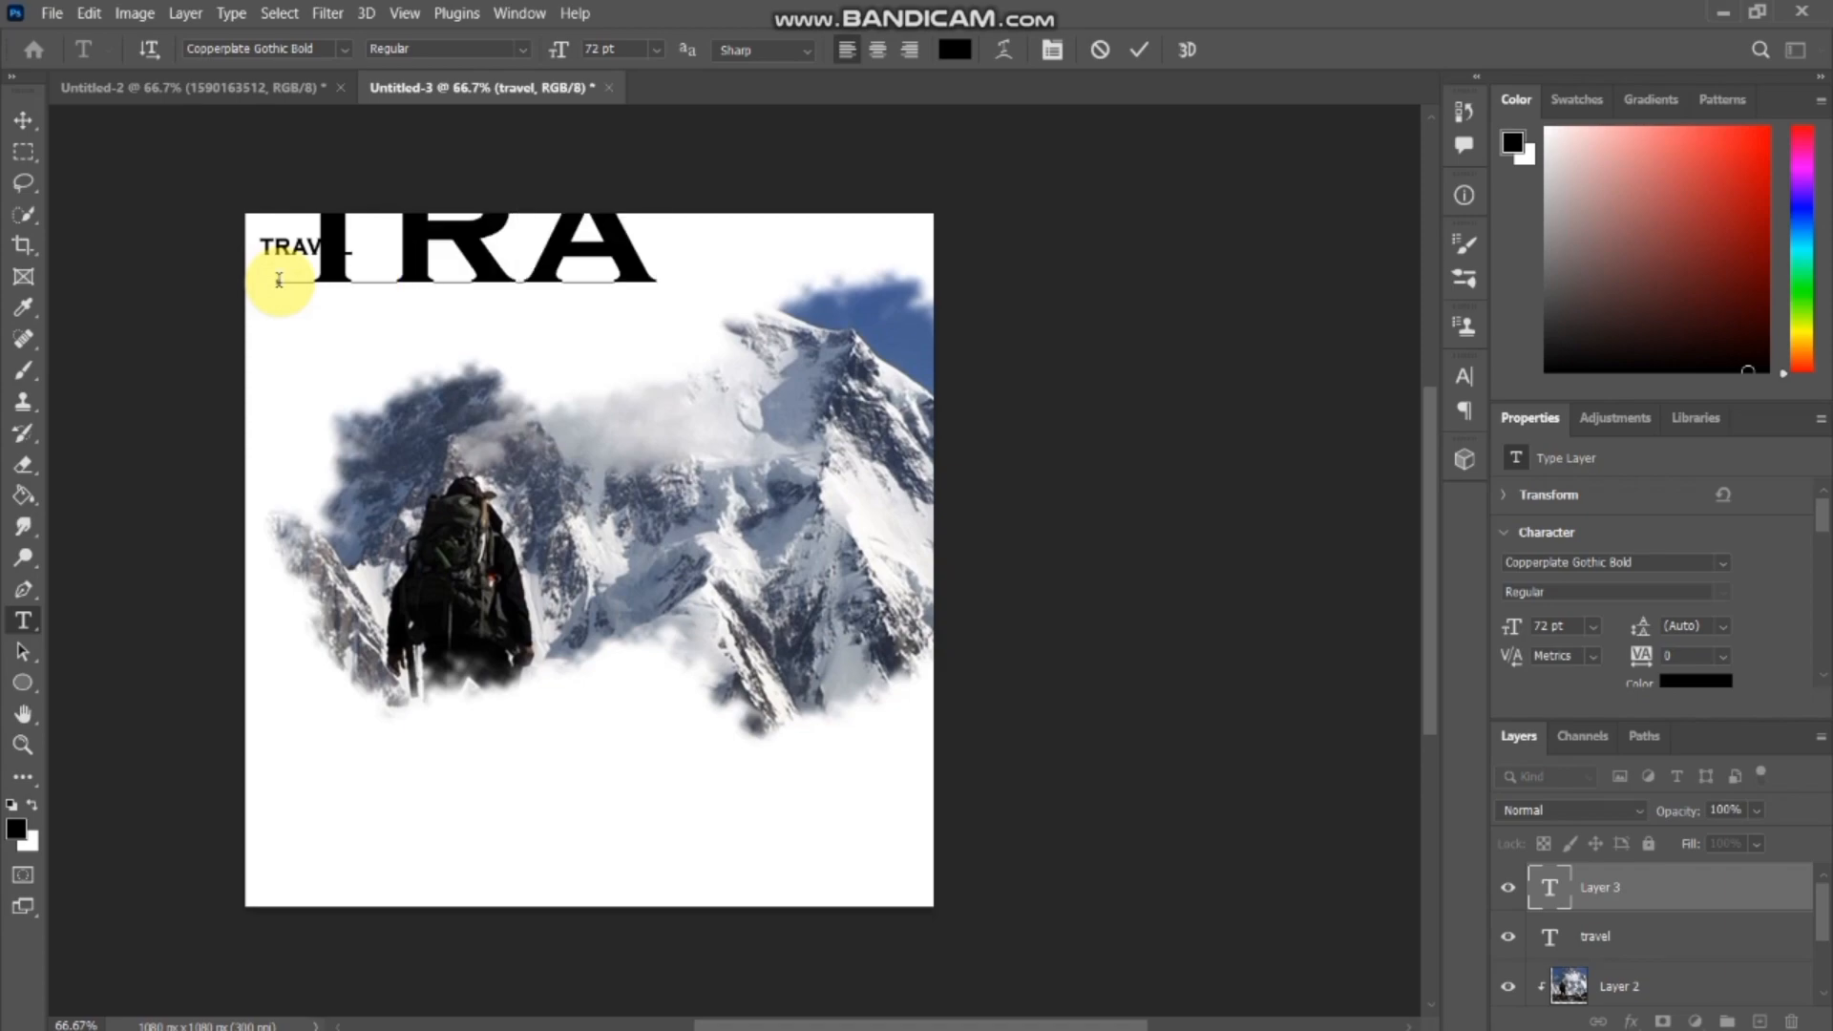
pyautogui.write('VEL')
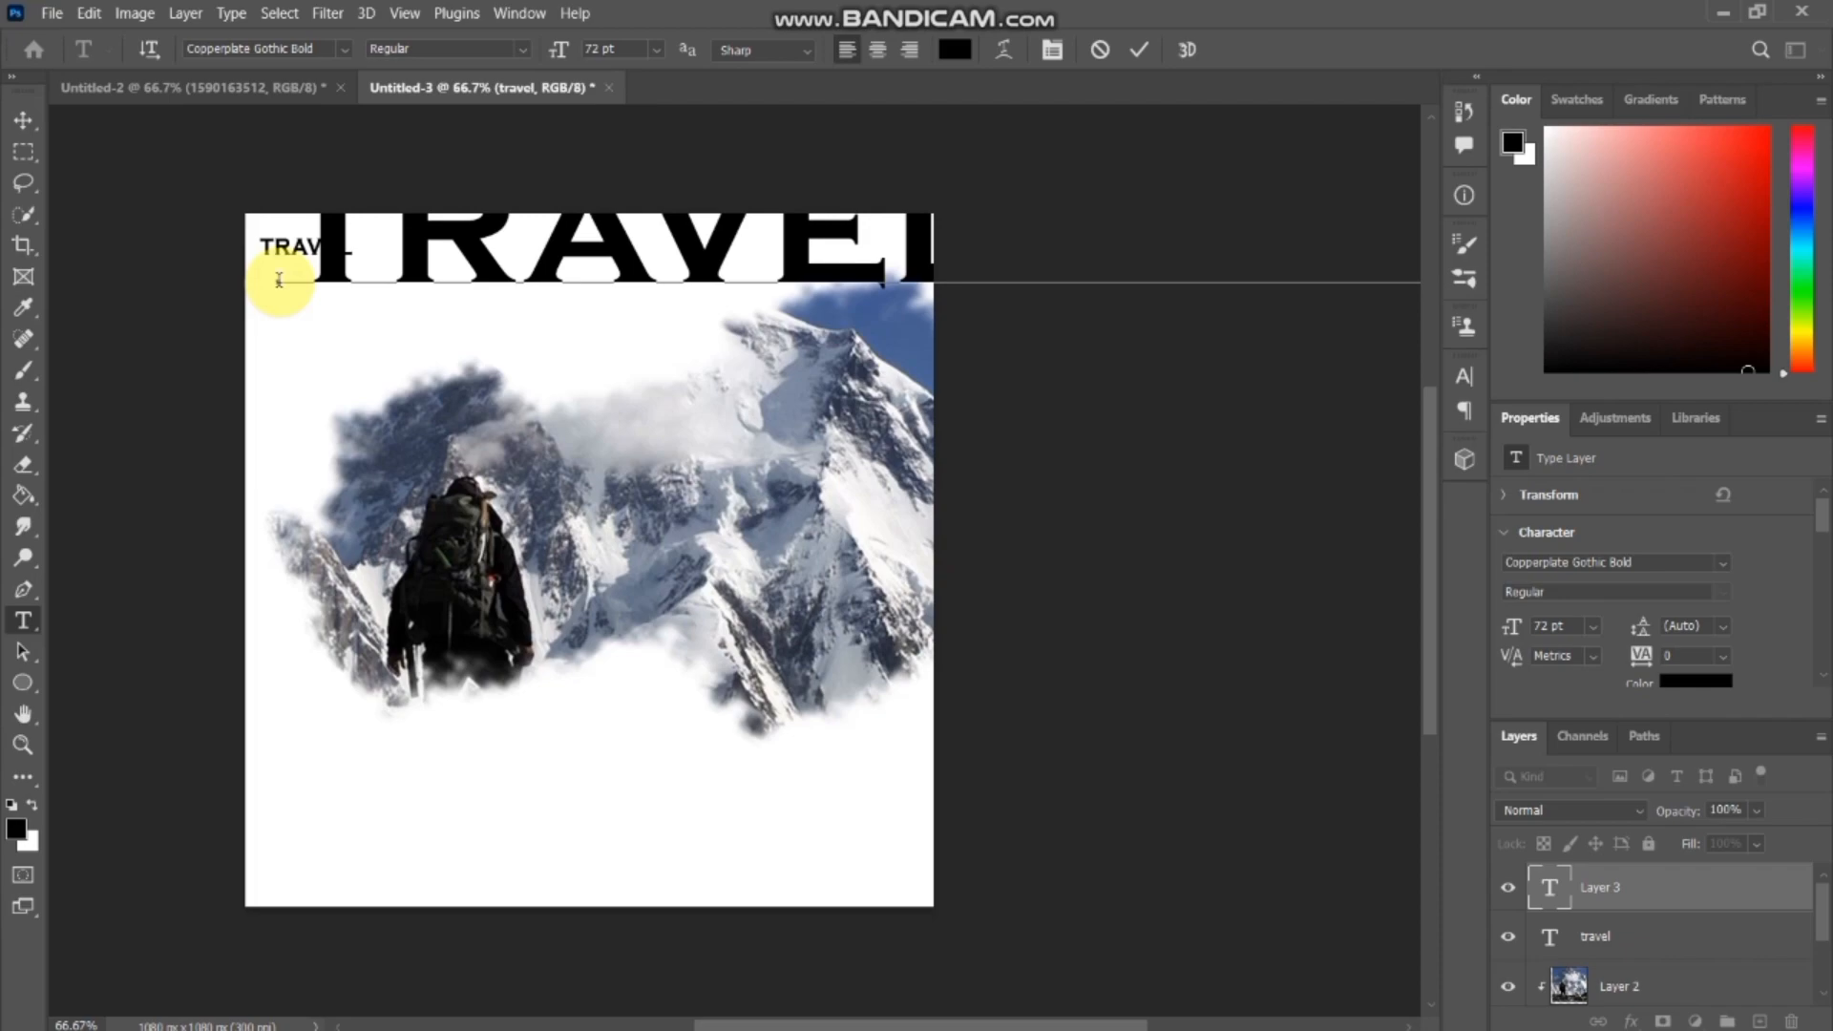
pyautogui.click(24, 119)
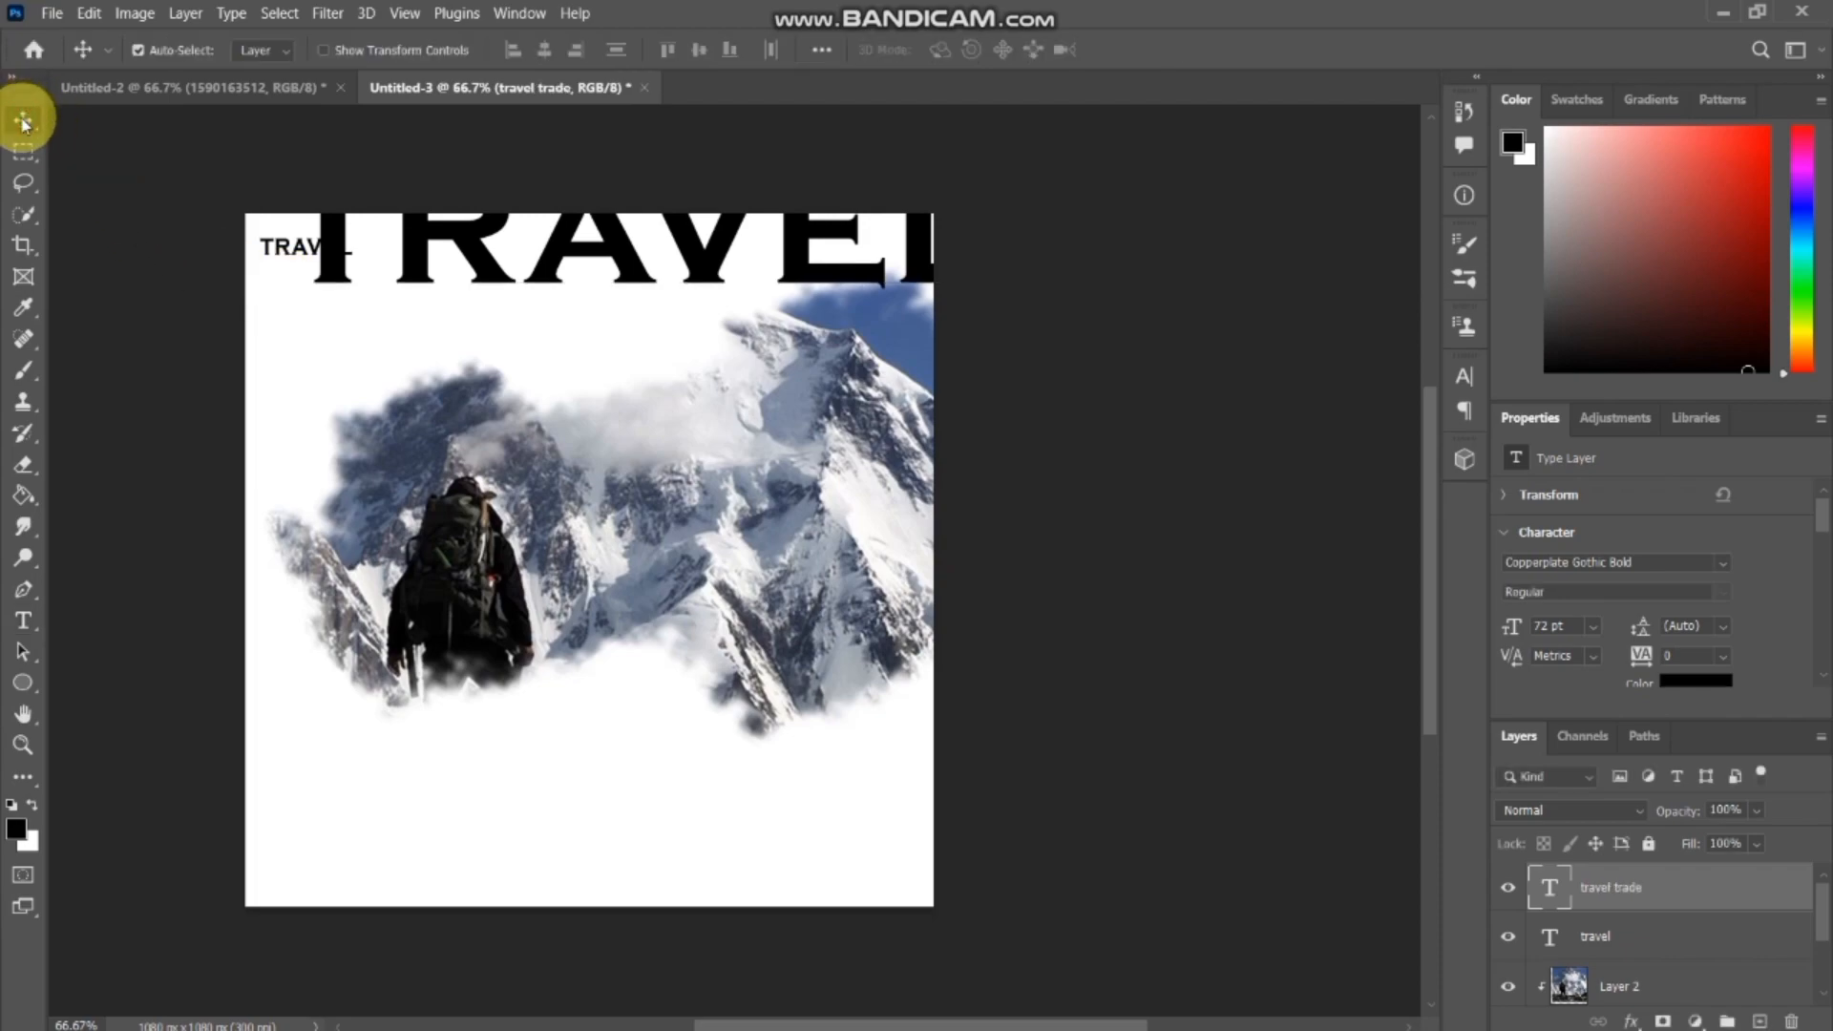
# Scale the travel trade text down to about 10.2 pt and align its left edge with the travel title.
pyautogui.hotkey('ctrl', 't')
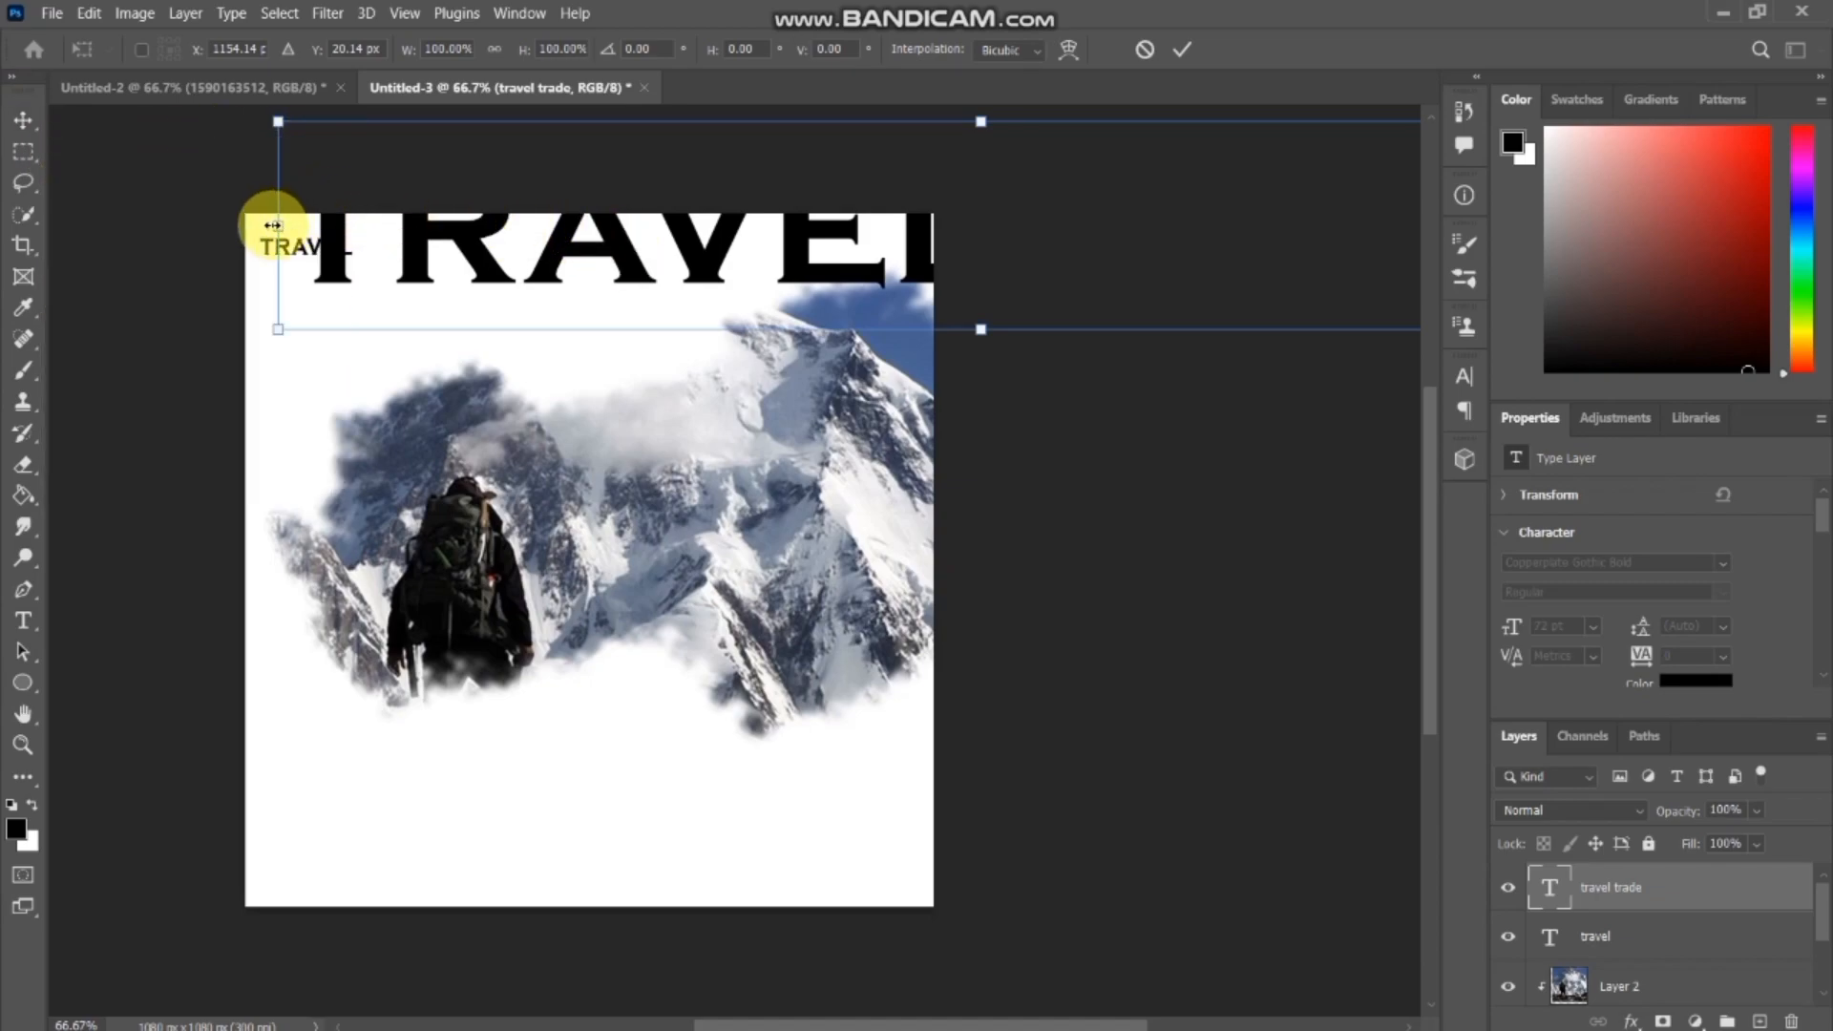
pyautogui.moveTo(273, 226); pyautogui.dragTo(454, 225)
pyautogui.moveTo(761, 238); pyautogui.dragTo(415, 308)
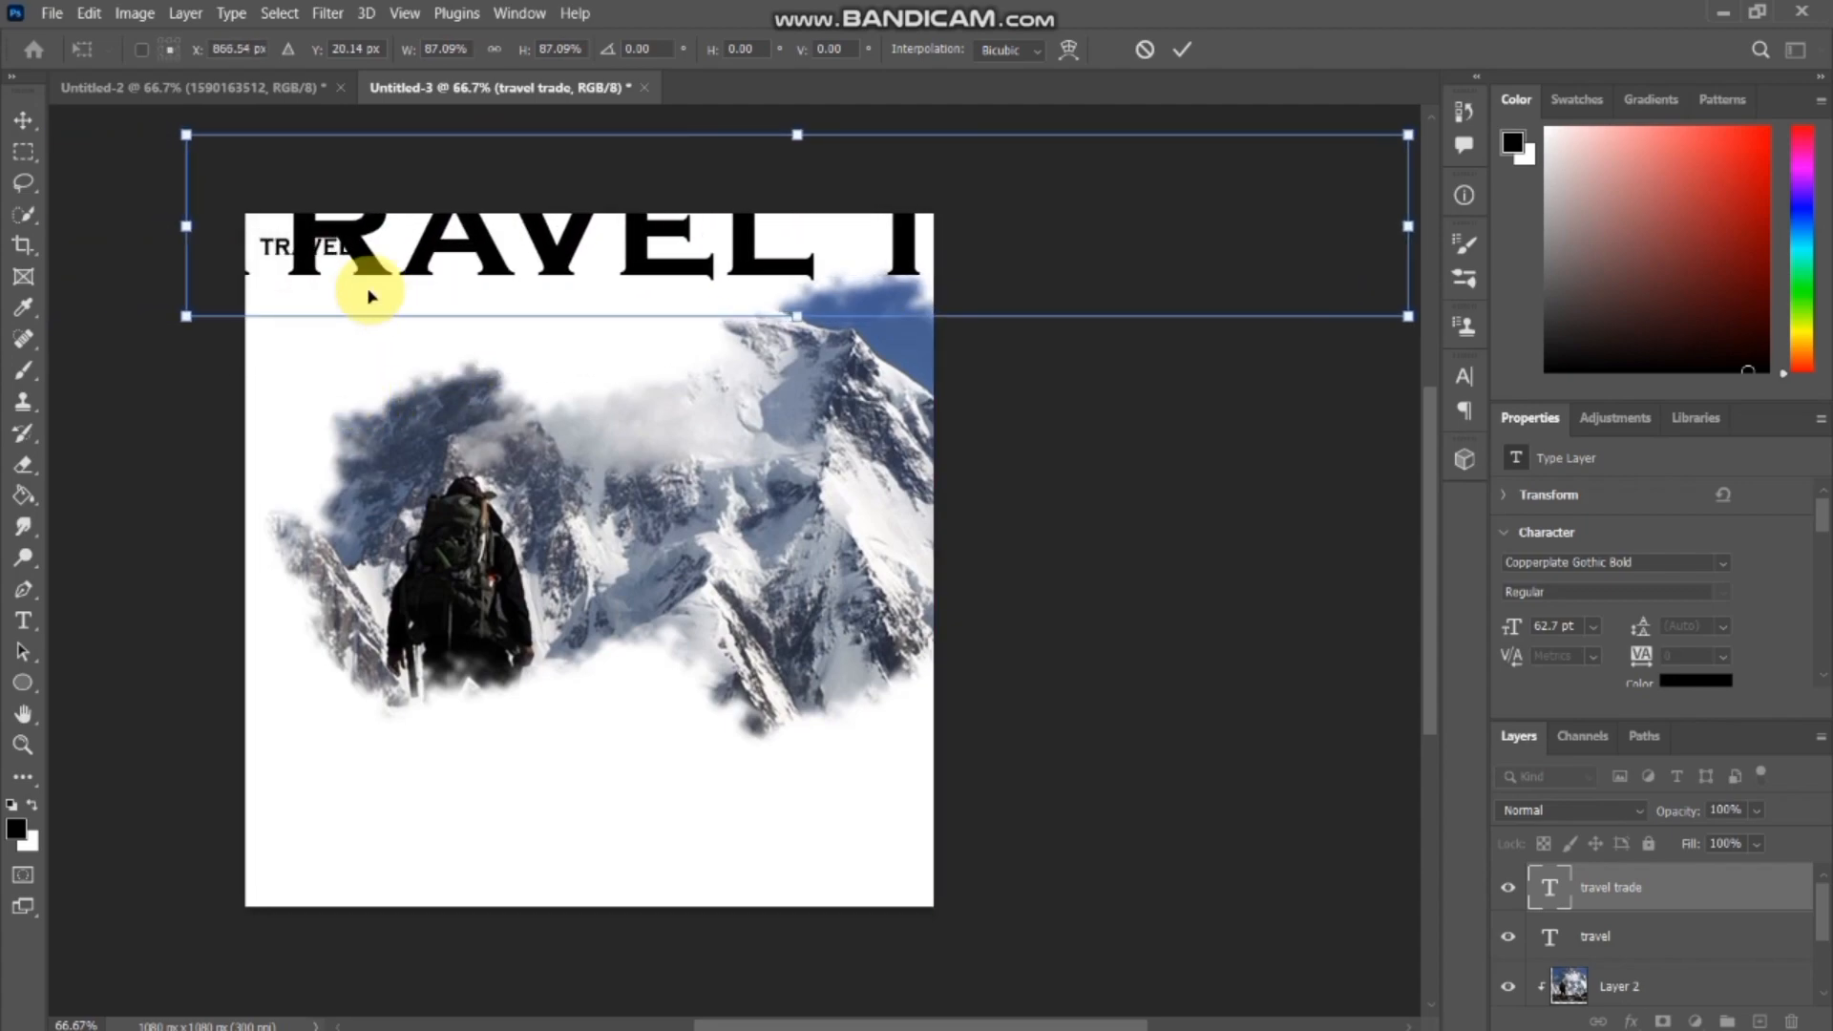
pyautogui.moveTo(189, 227); pyautogui.dragTo(568, 229)
pyautogui.click(857, 244)
pyautogui.moveTo(655, 285); pyautogui.dragTo(239, 285)
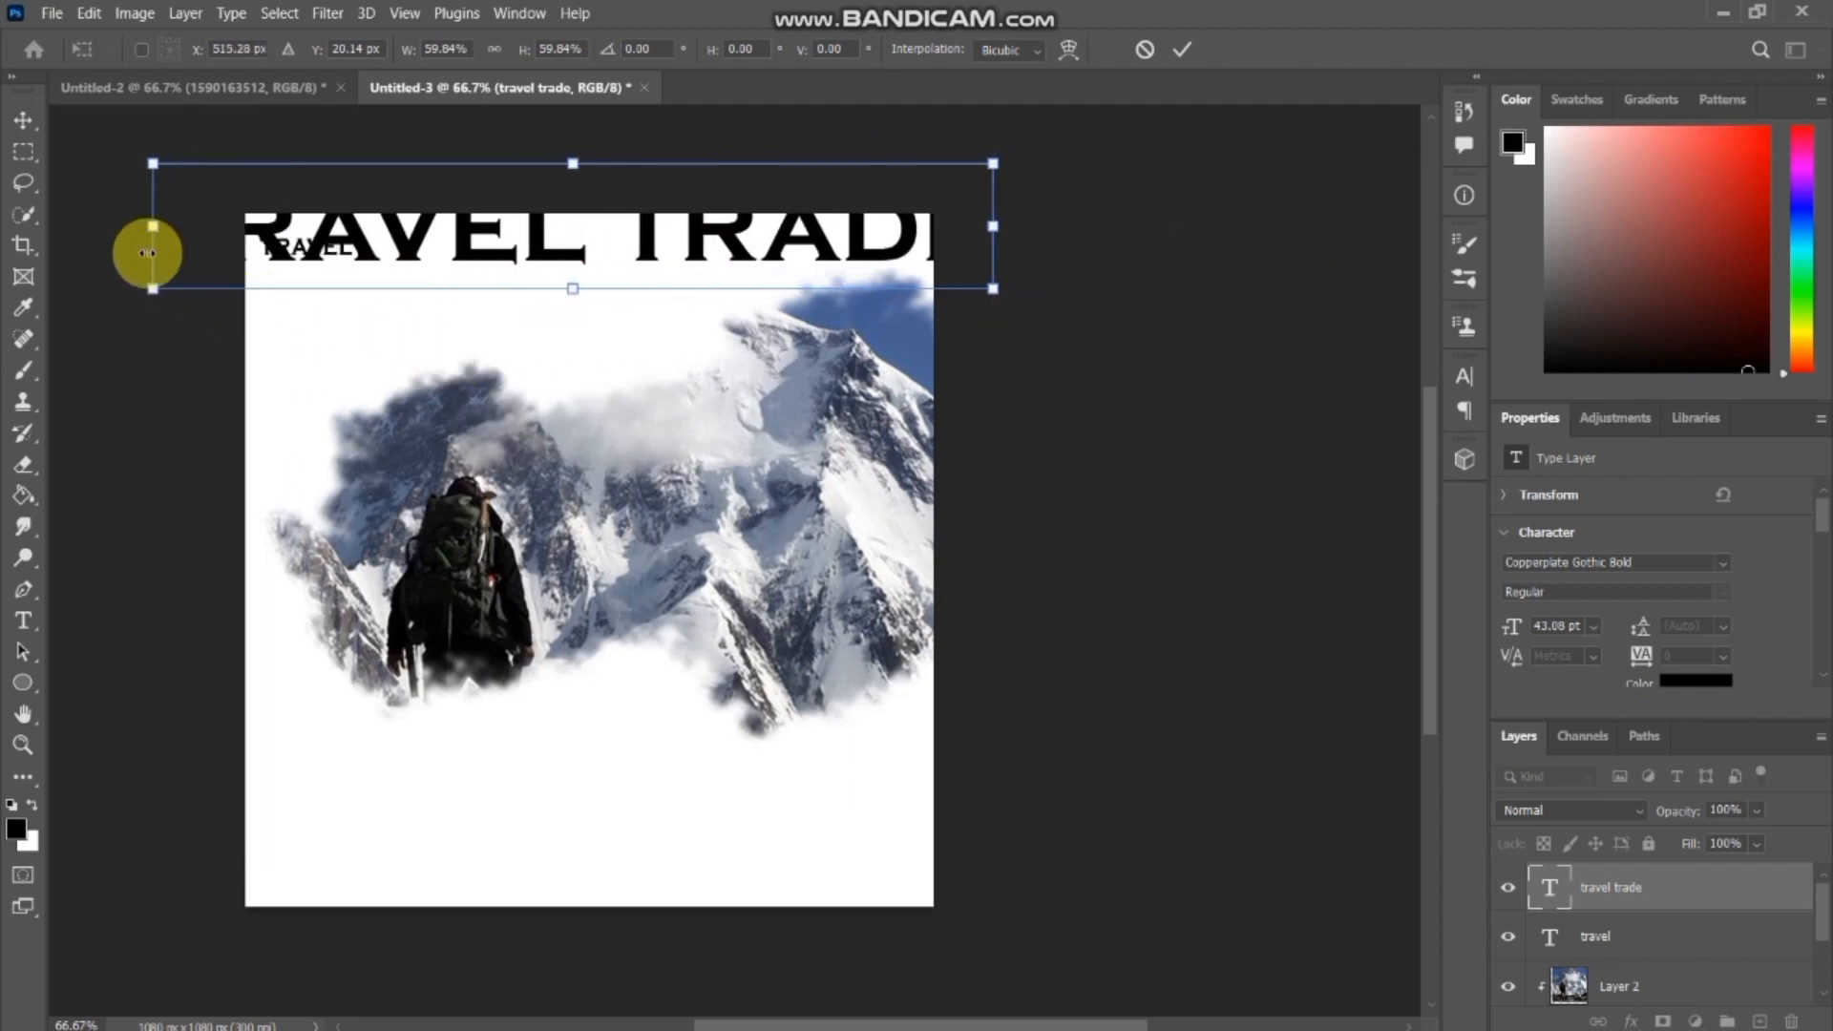
pyautogui.moveTo(151, 226); pyautogui.dragTo(798, 213)
pyautogui.moveTo(920, 217); pyautogui.dragTo(381, 356)
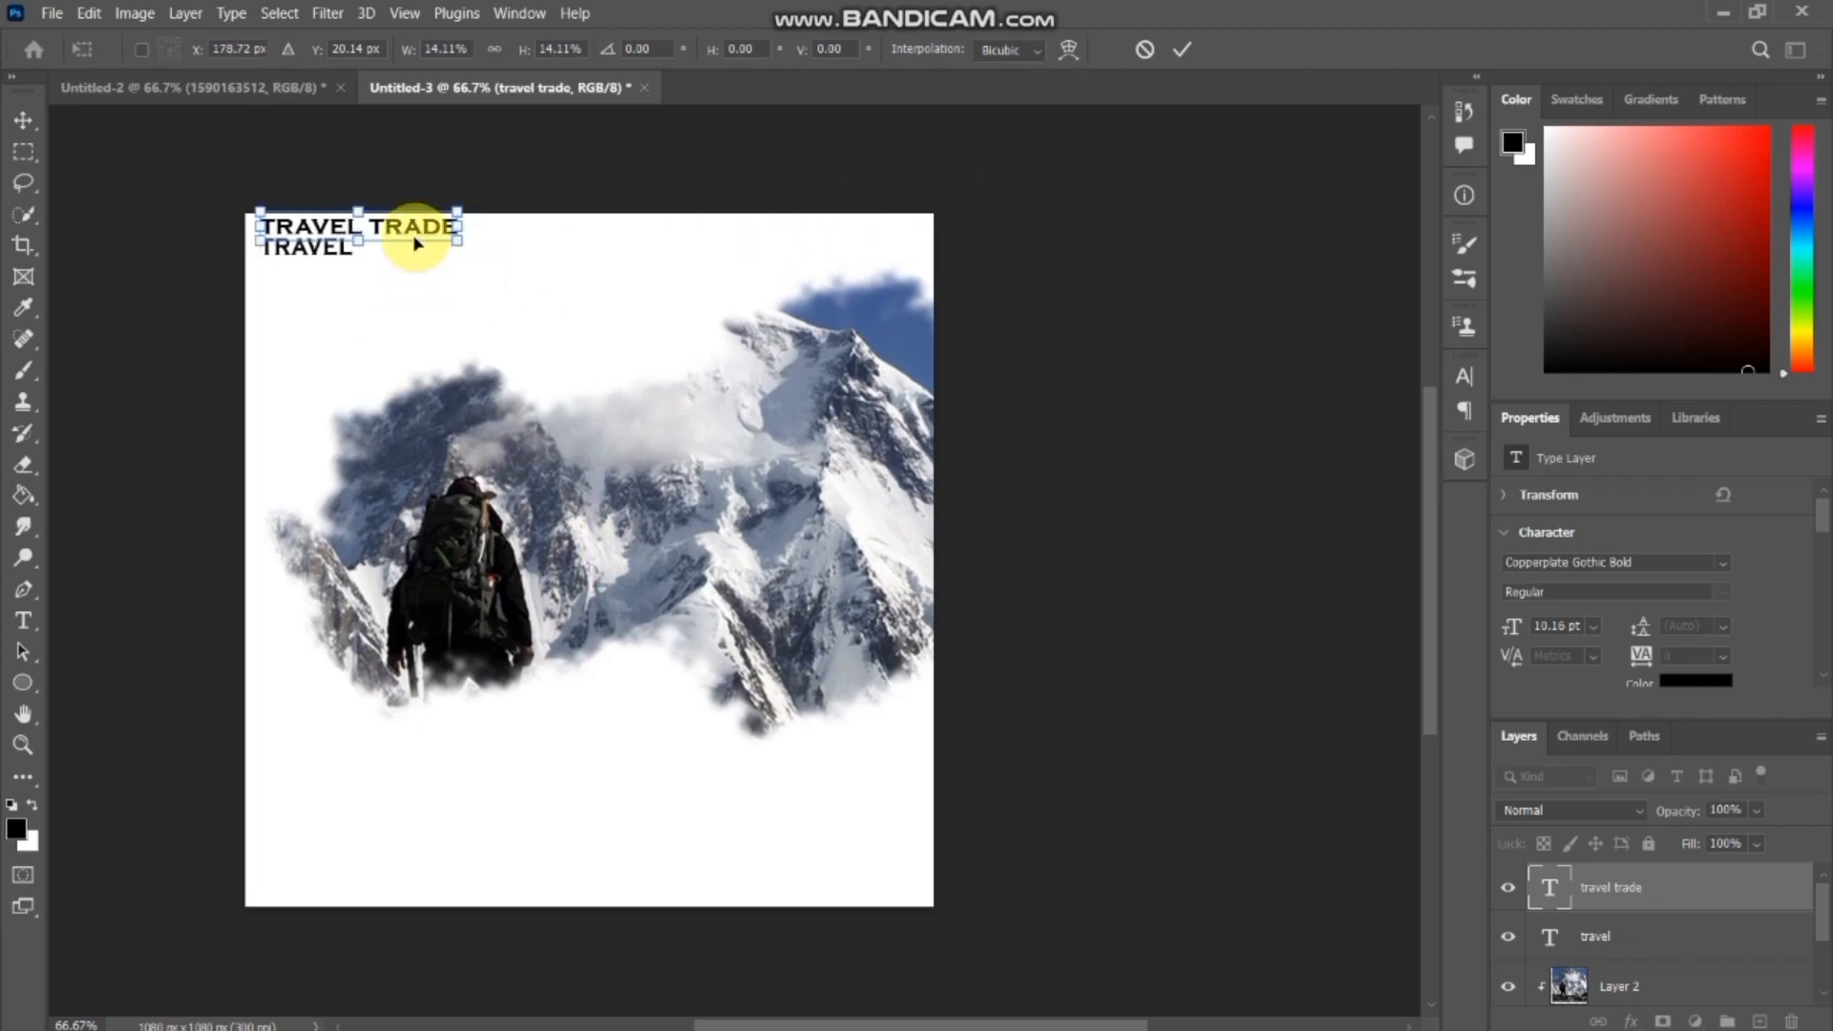
# Move the travel trade text directly below the title and shrink it to about 5.15 pt, roughly matching the title's width.
pyautogui.moveTo(401, 236); pyautogui.dragTo(401, 277)
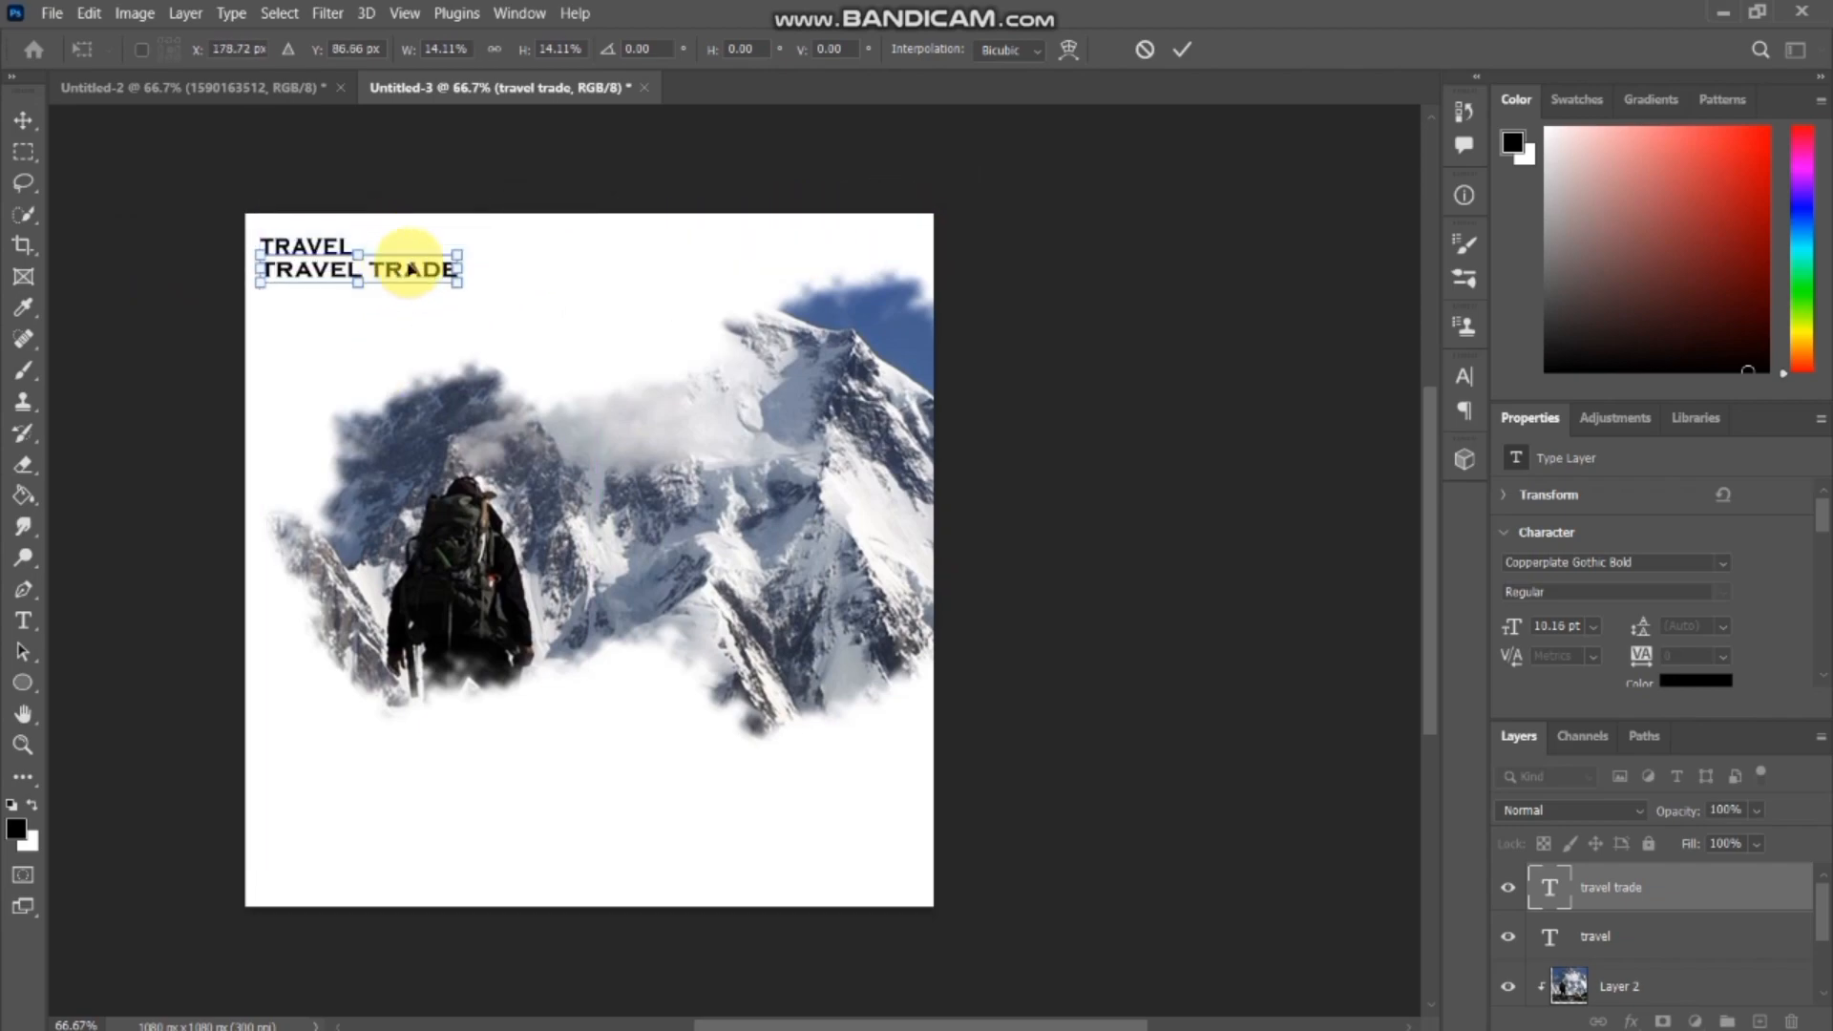
pyautogui.moveTo(264, 271); pyautogui.dragTo(330, 272)
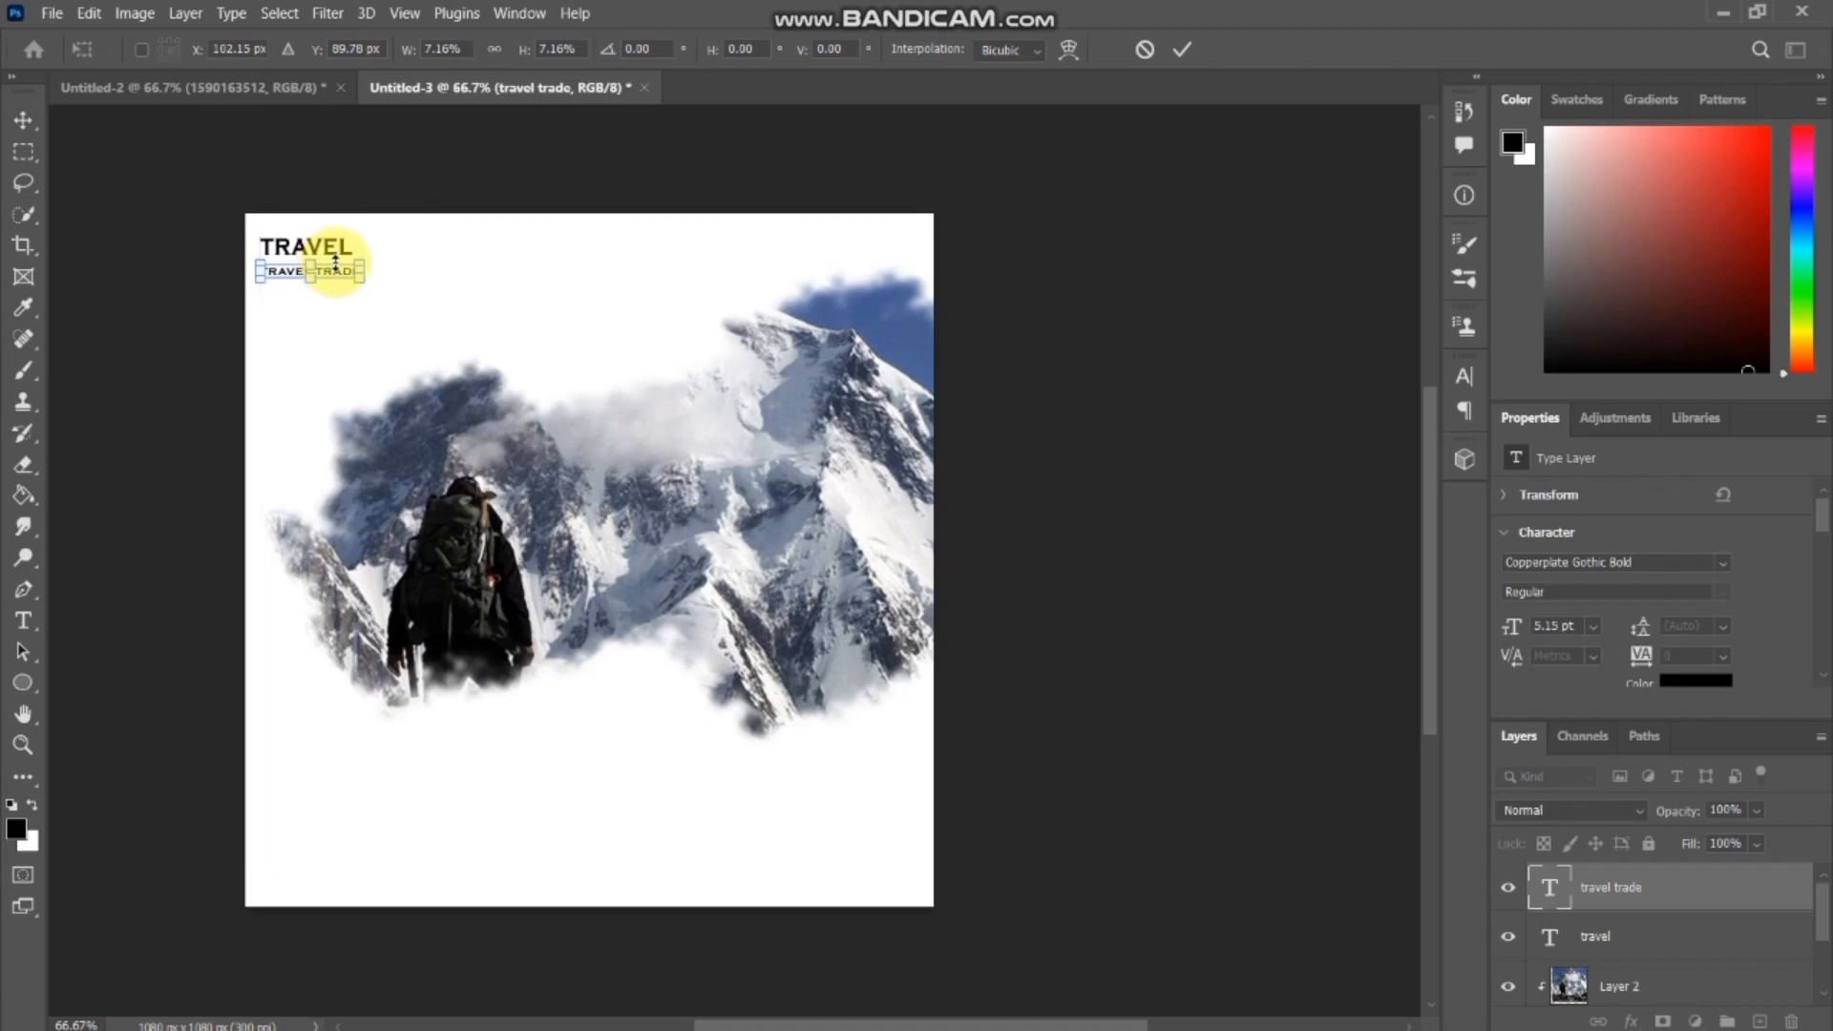
pyautogui.press('Return')
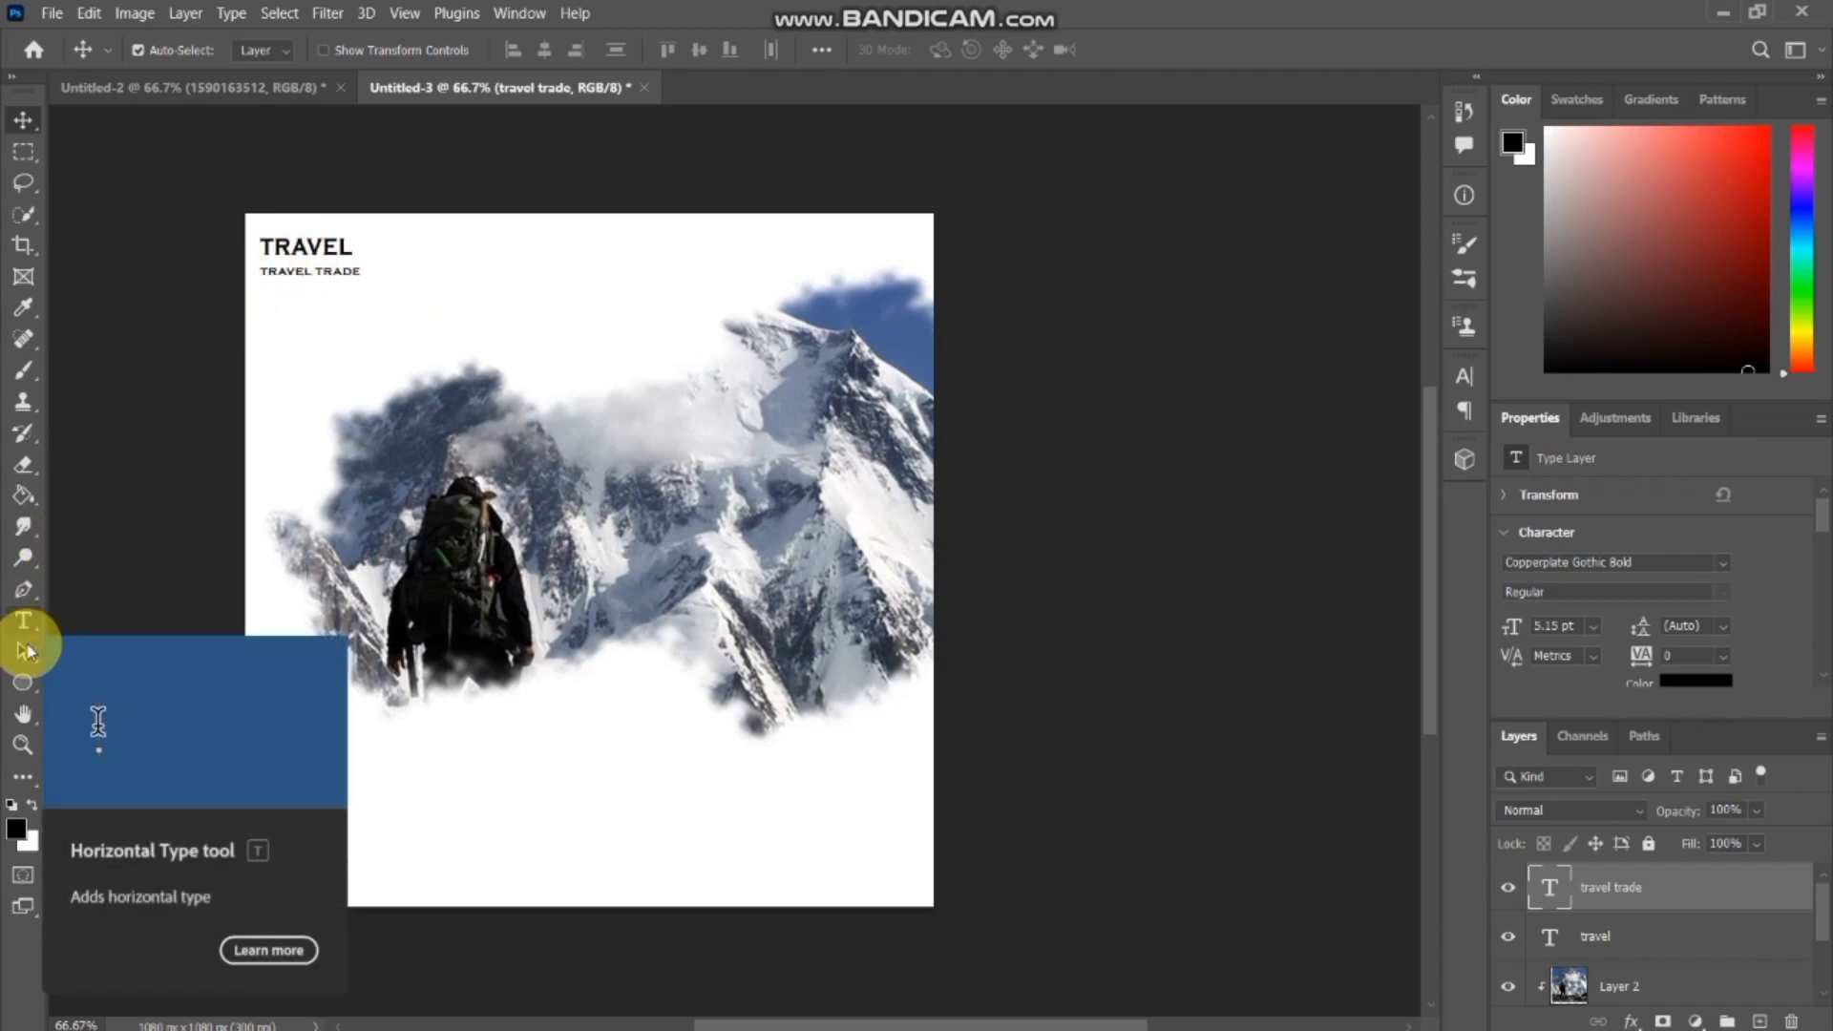
# Change the travel trade text color to dark purple #602187.
pyautogui.click(30, 625)
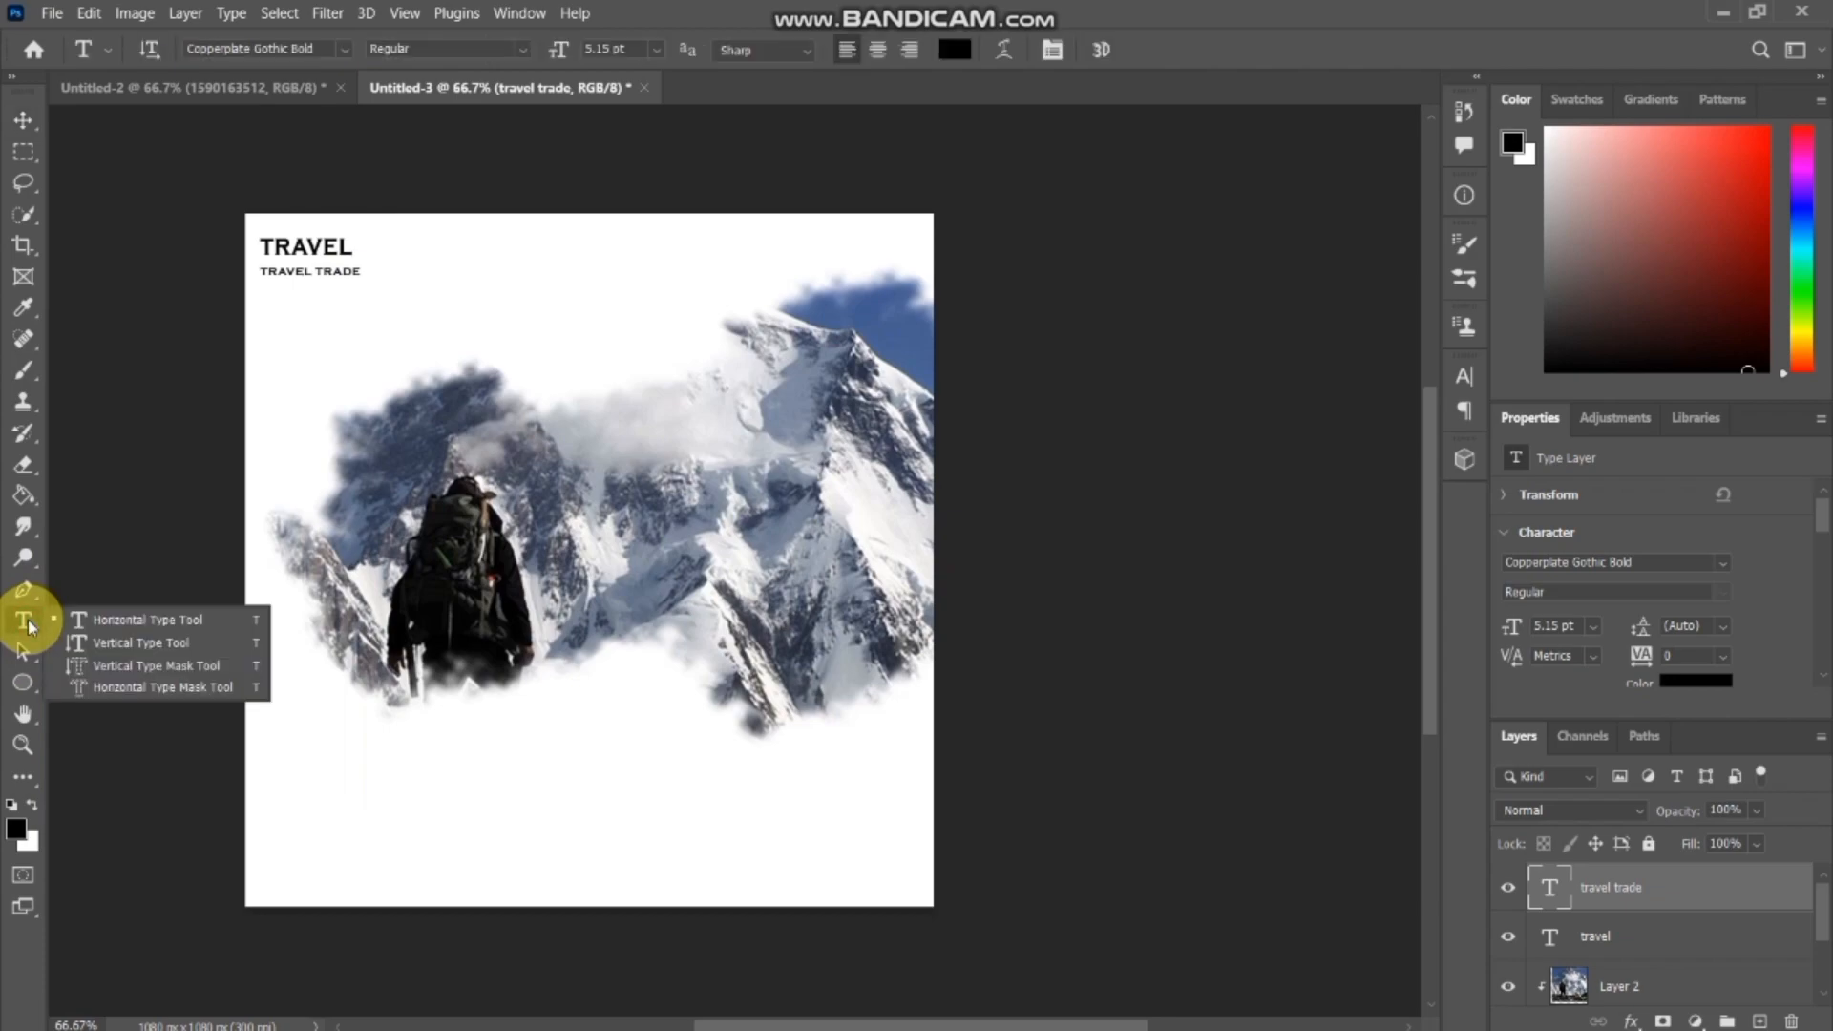
pyautogui.click(958, 56)
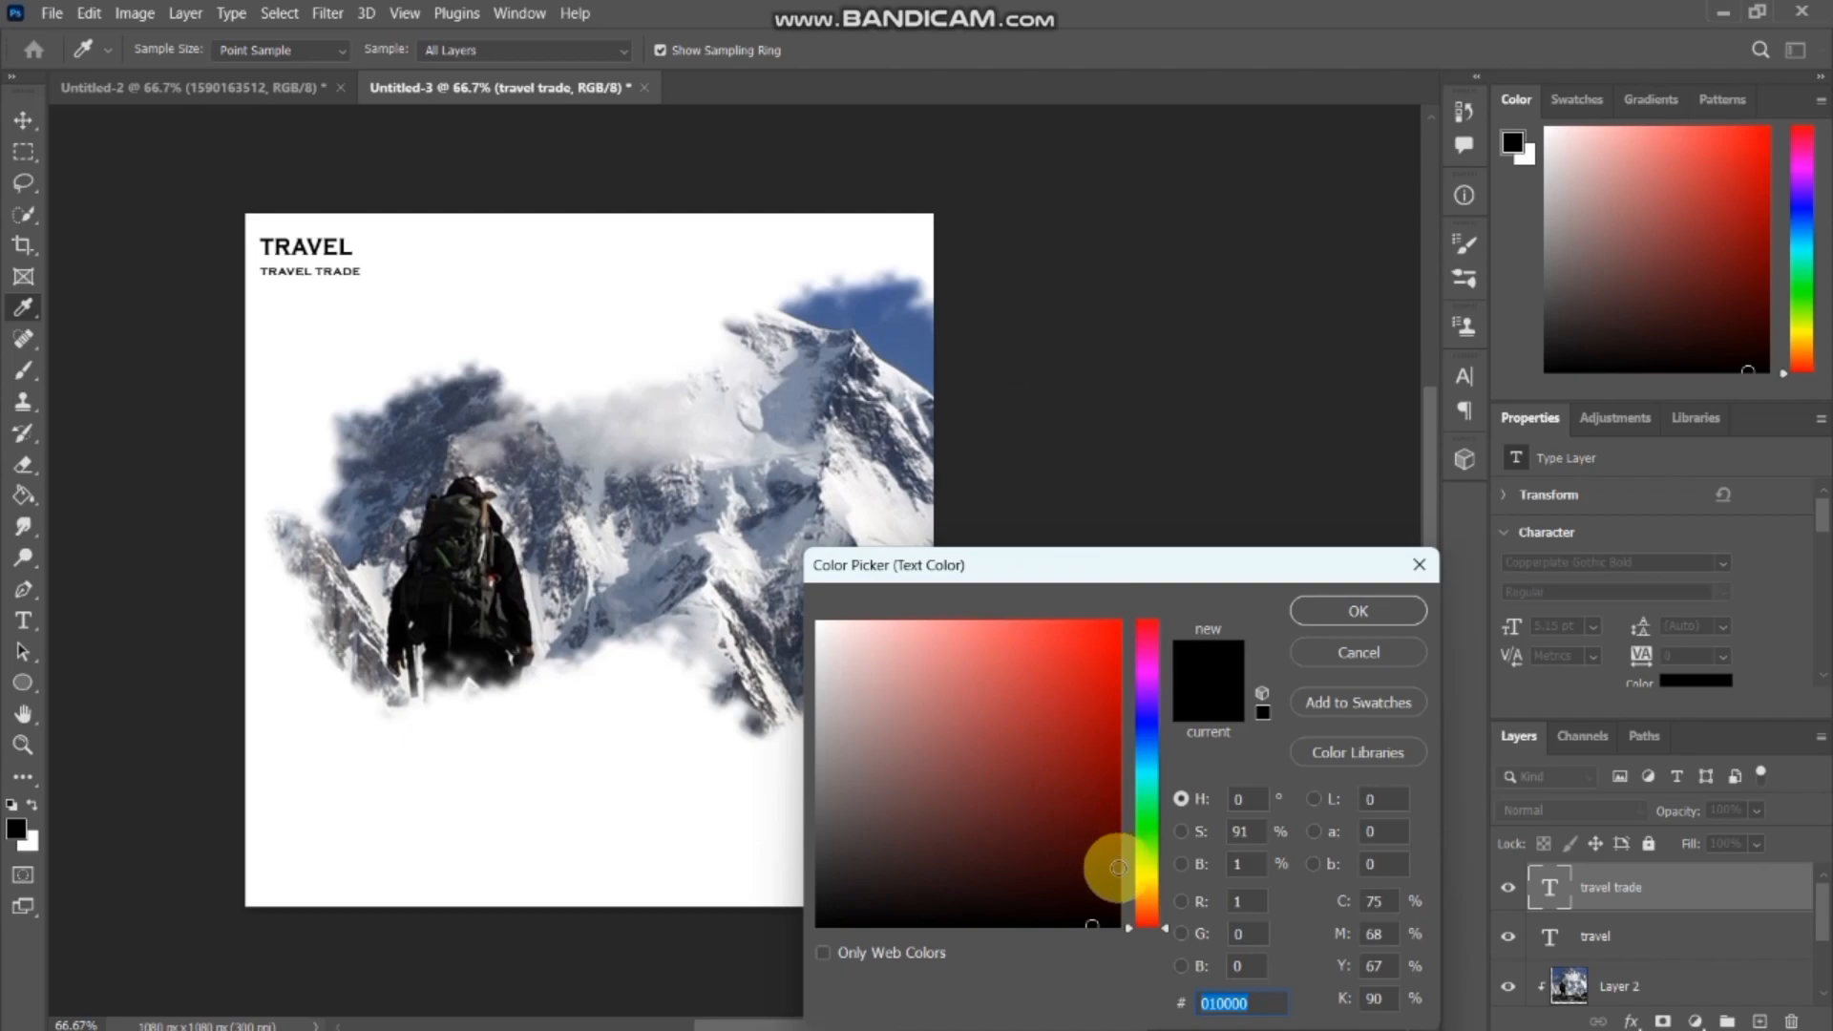
pyautogui.click(1132, 865)
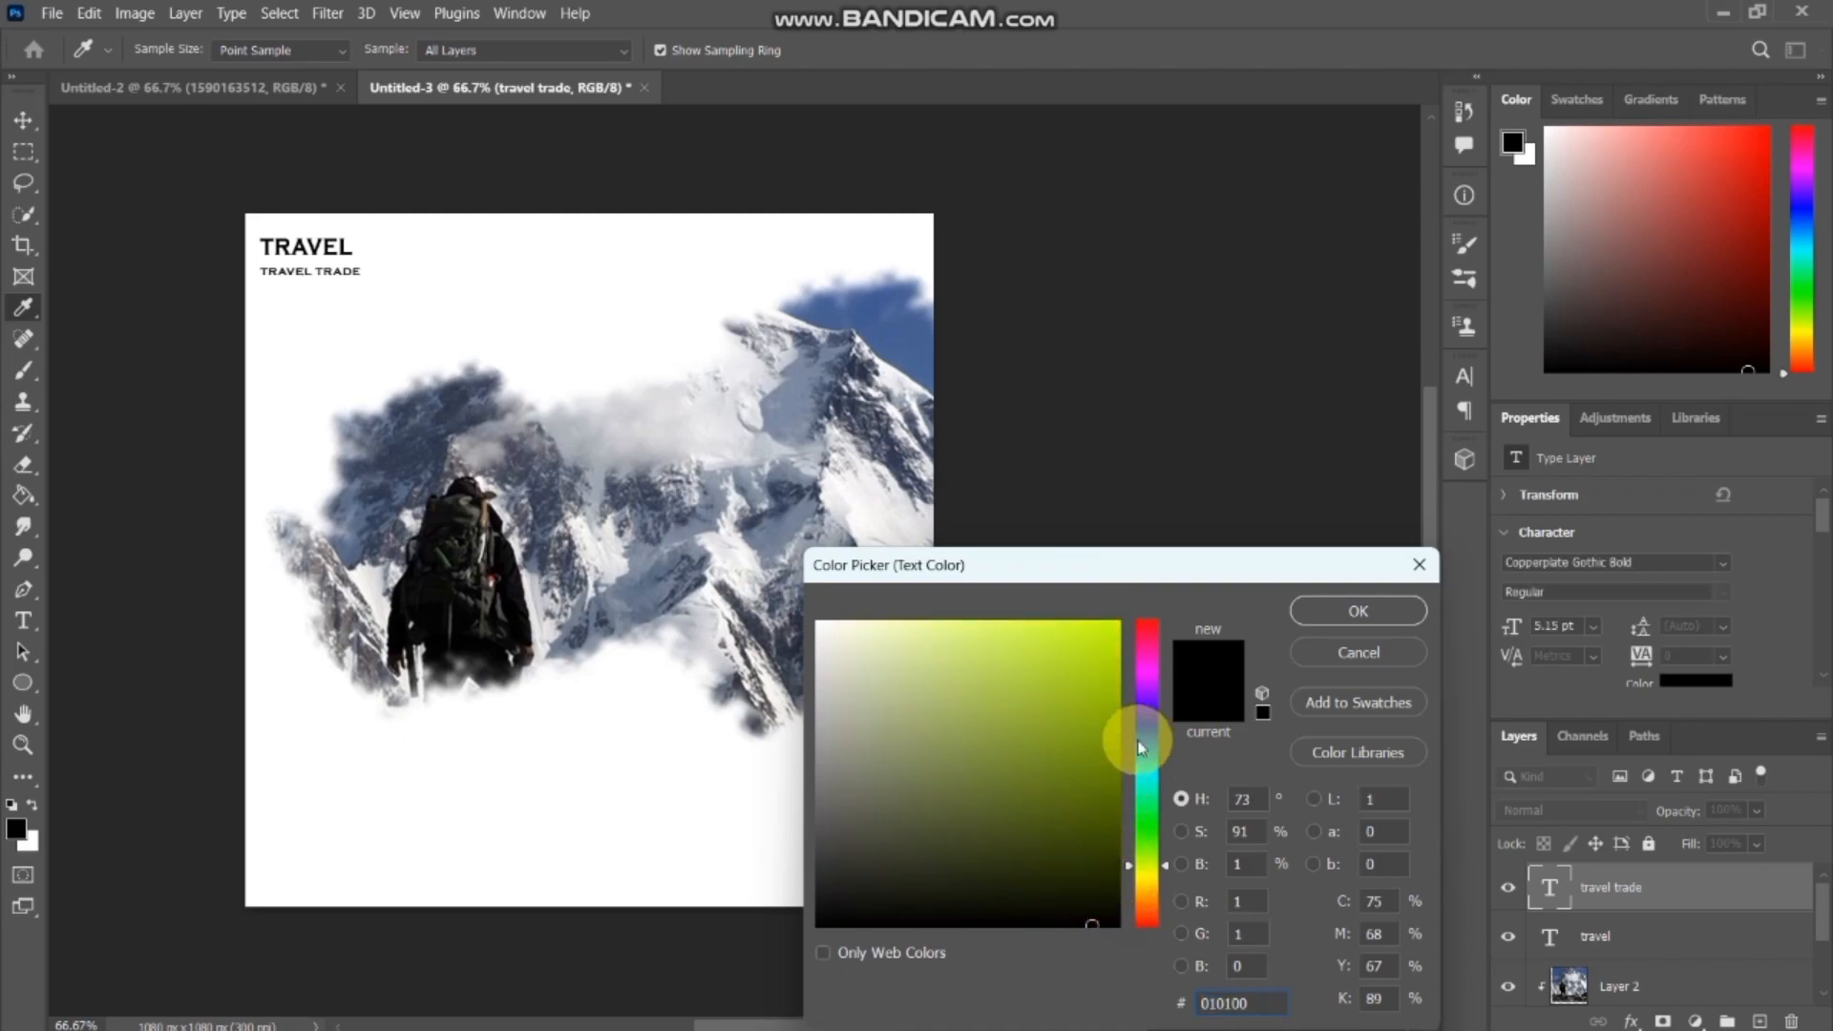
pyautogui.moveTo(1128, 867)
pyautogui.mouseDown()
pyautogui.moveTo(1111, 696)
pyautogui.moveTo(1080, 724)
pyautogui.moveTo(1077, 638)
pyautogui.mouseUp()
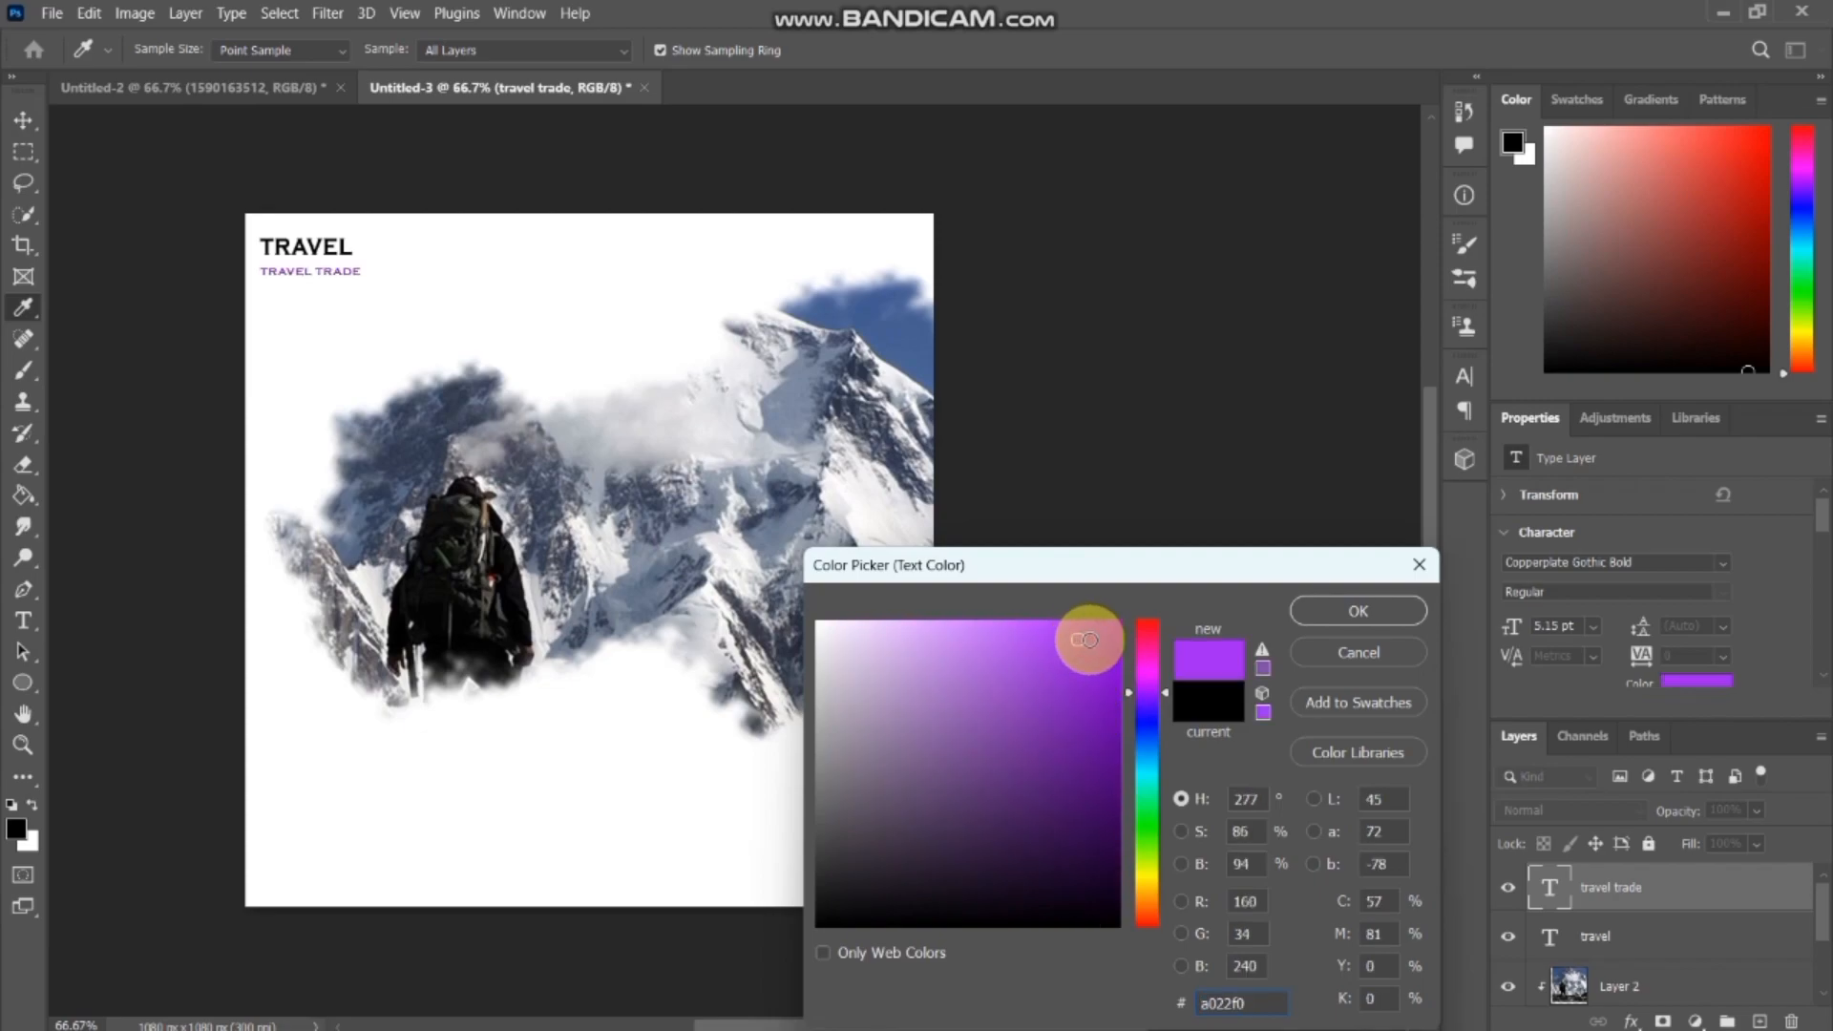
pyautogui.click(1046, 764)
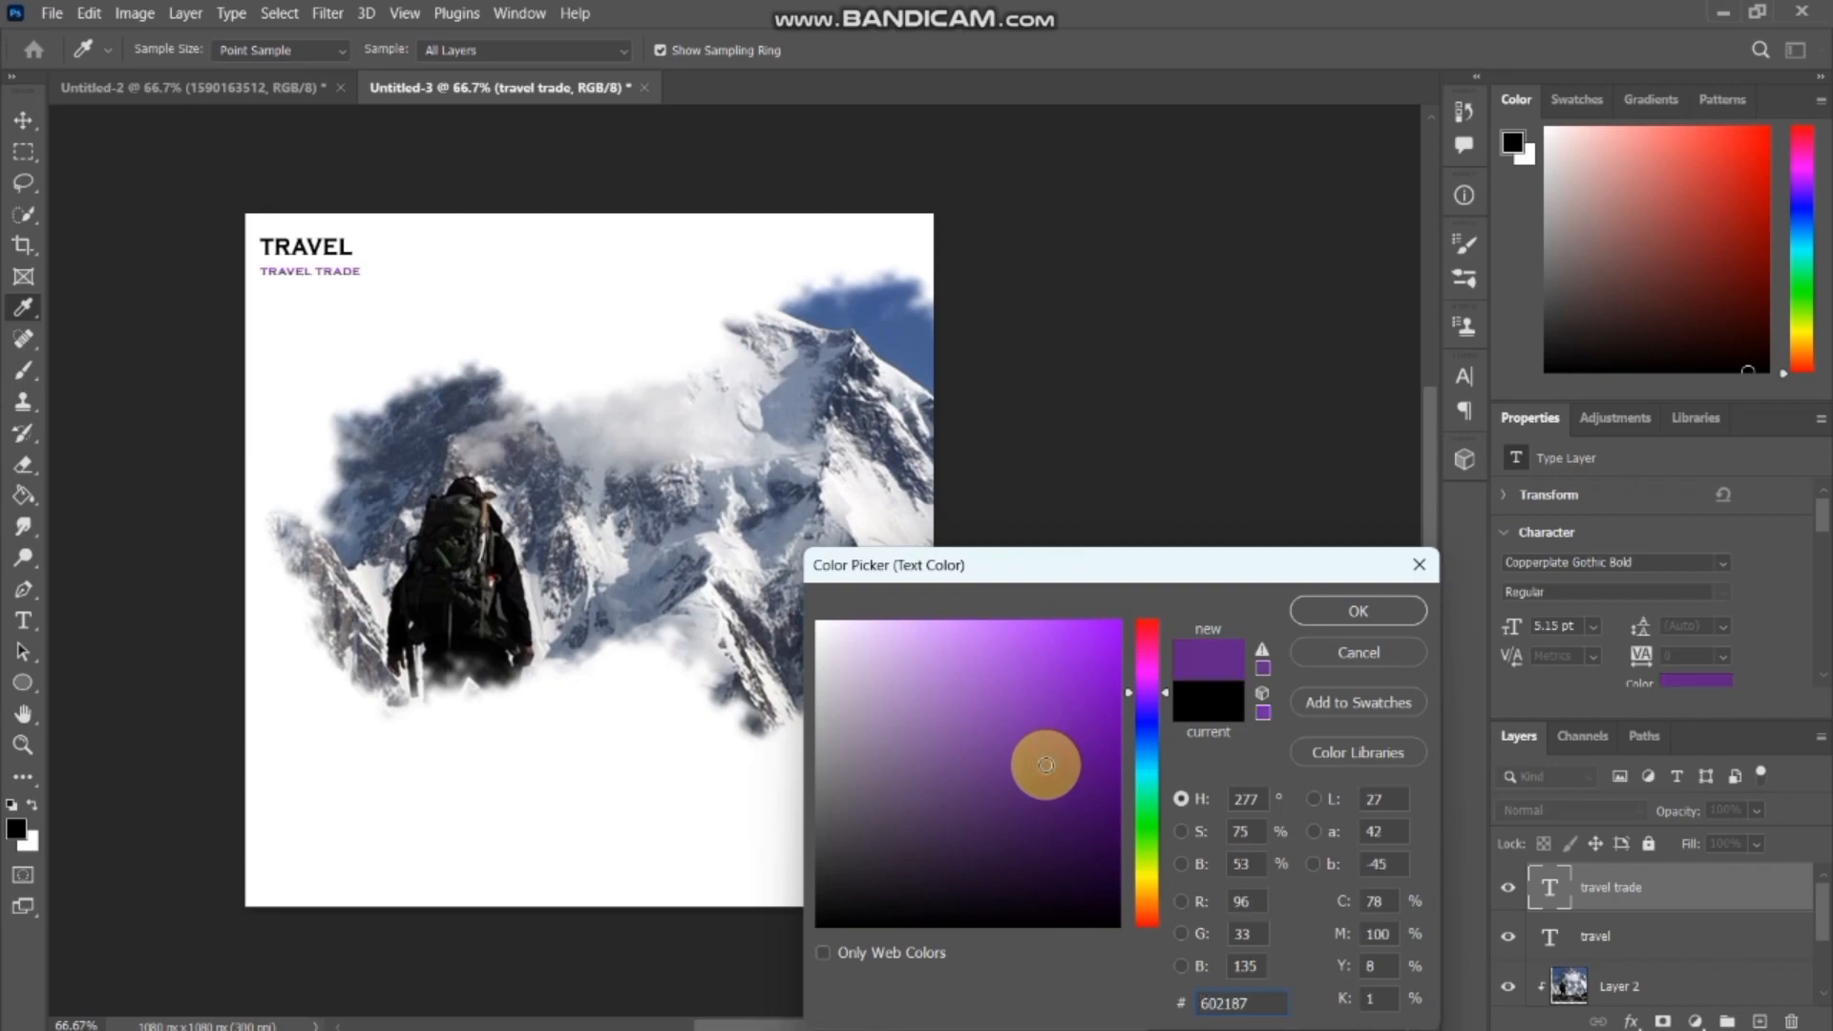
pyautogui.click(1352, 607)
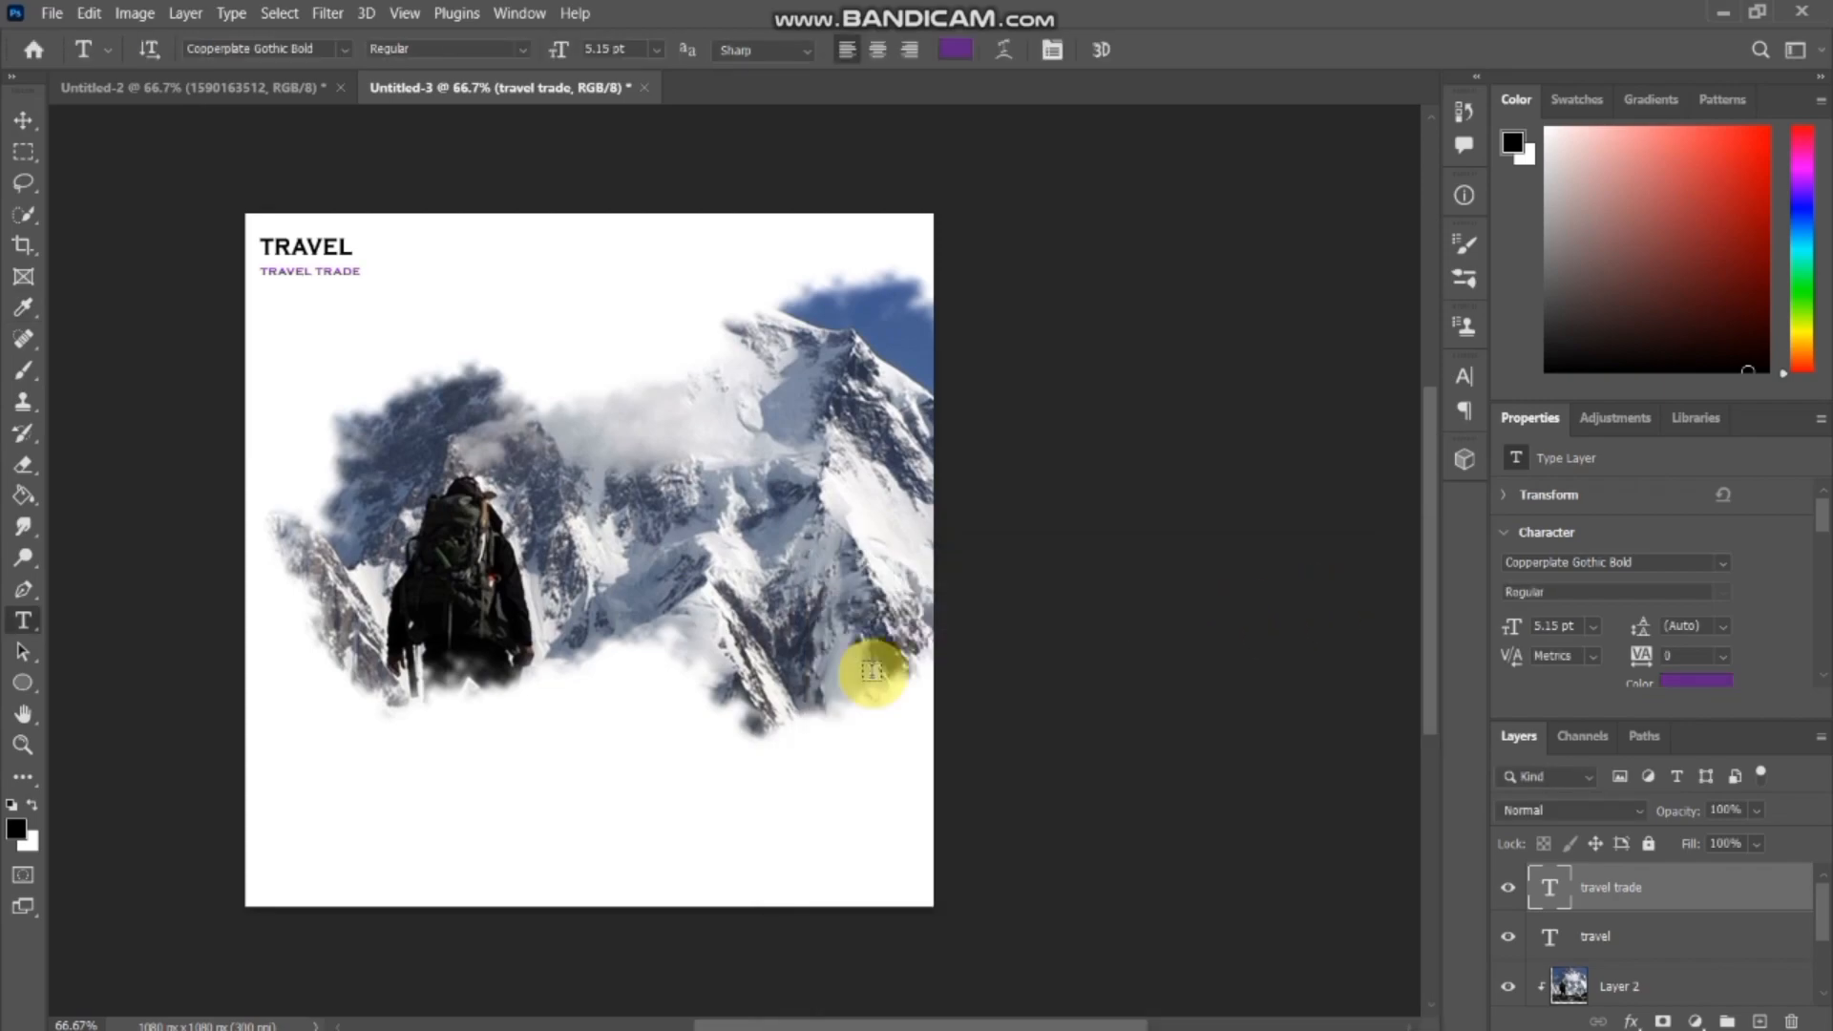
# Add a new 72 pt purple text layer reading "Travel" over the upper part of the mountain photo.
pyautogui.click(393, 427)
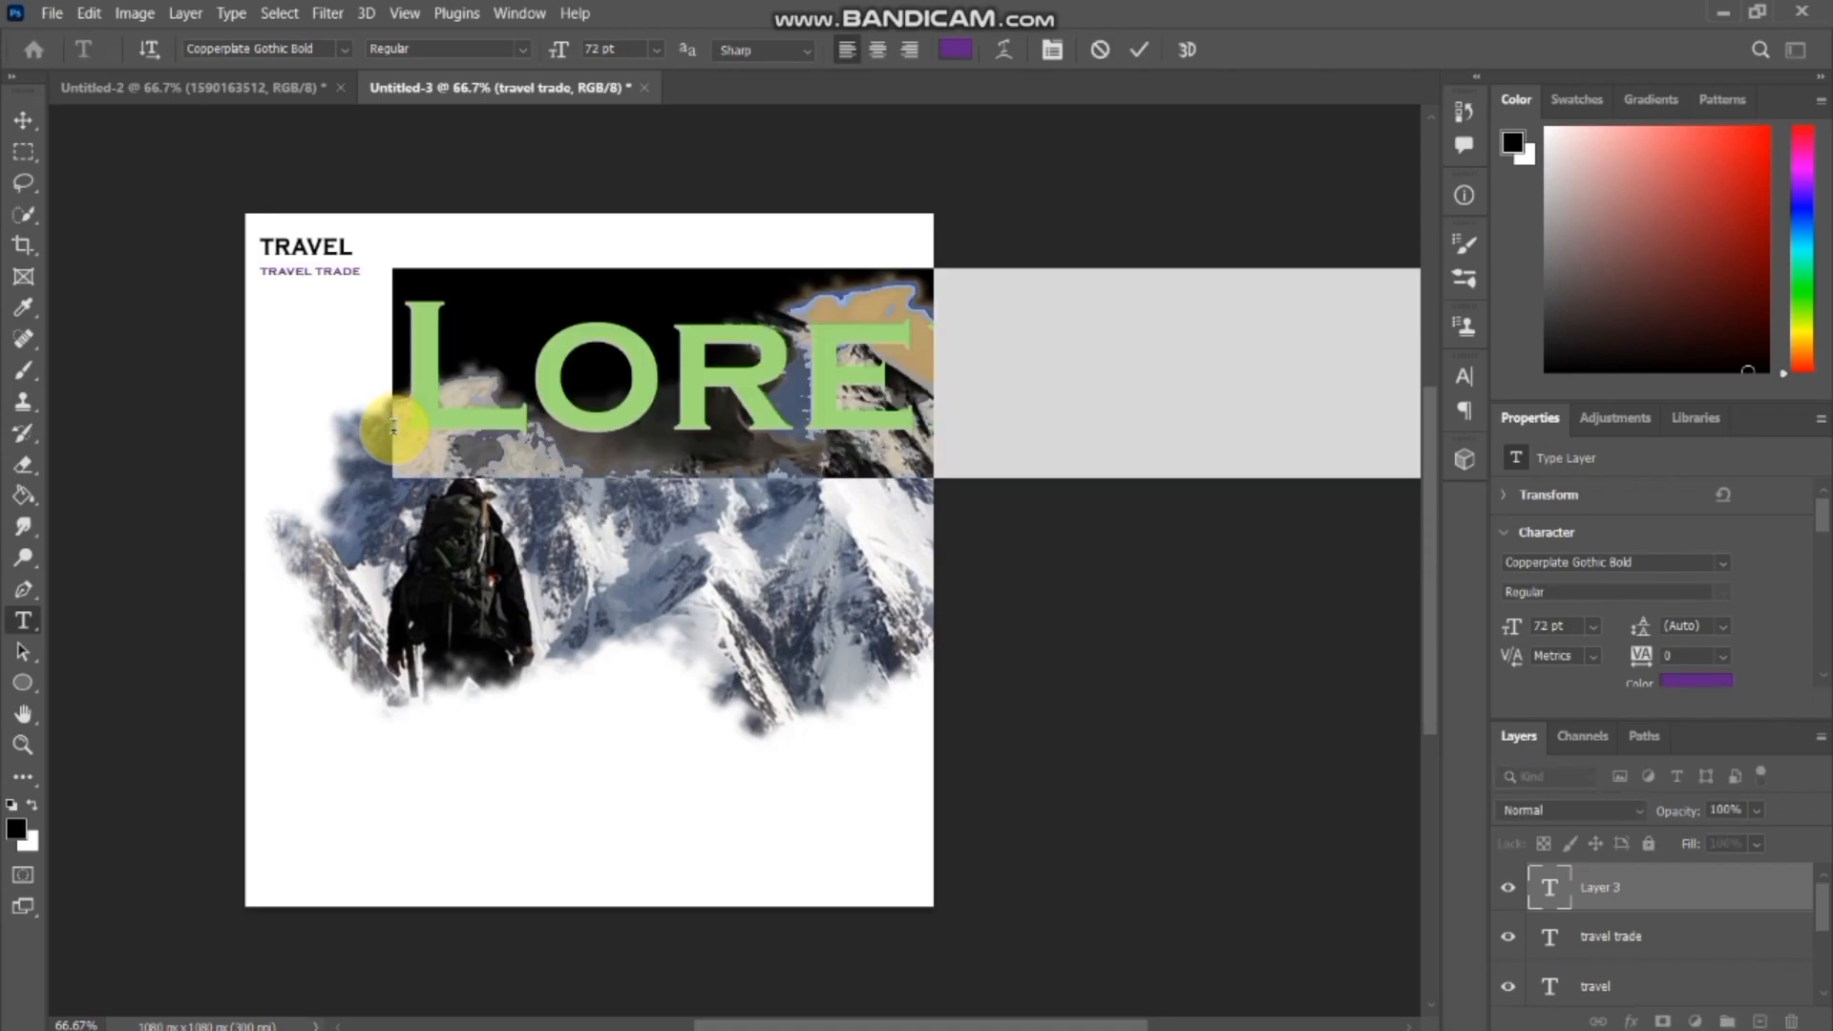
pyautogui.write('T')
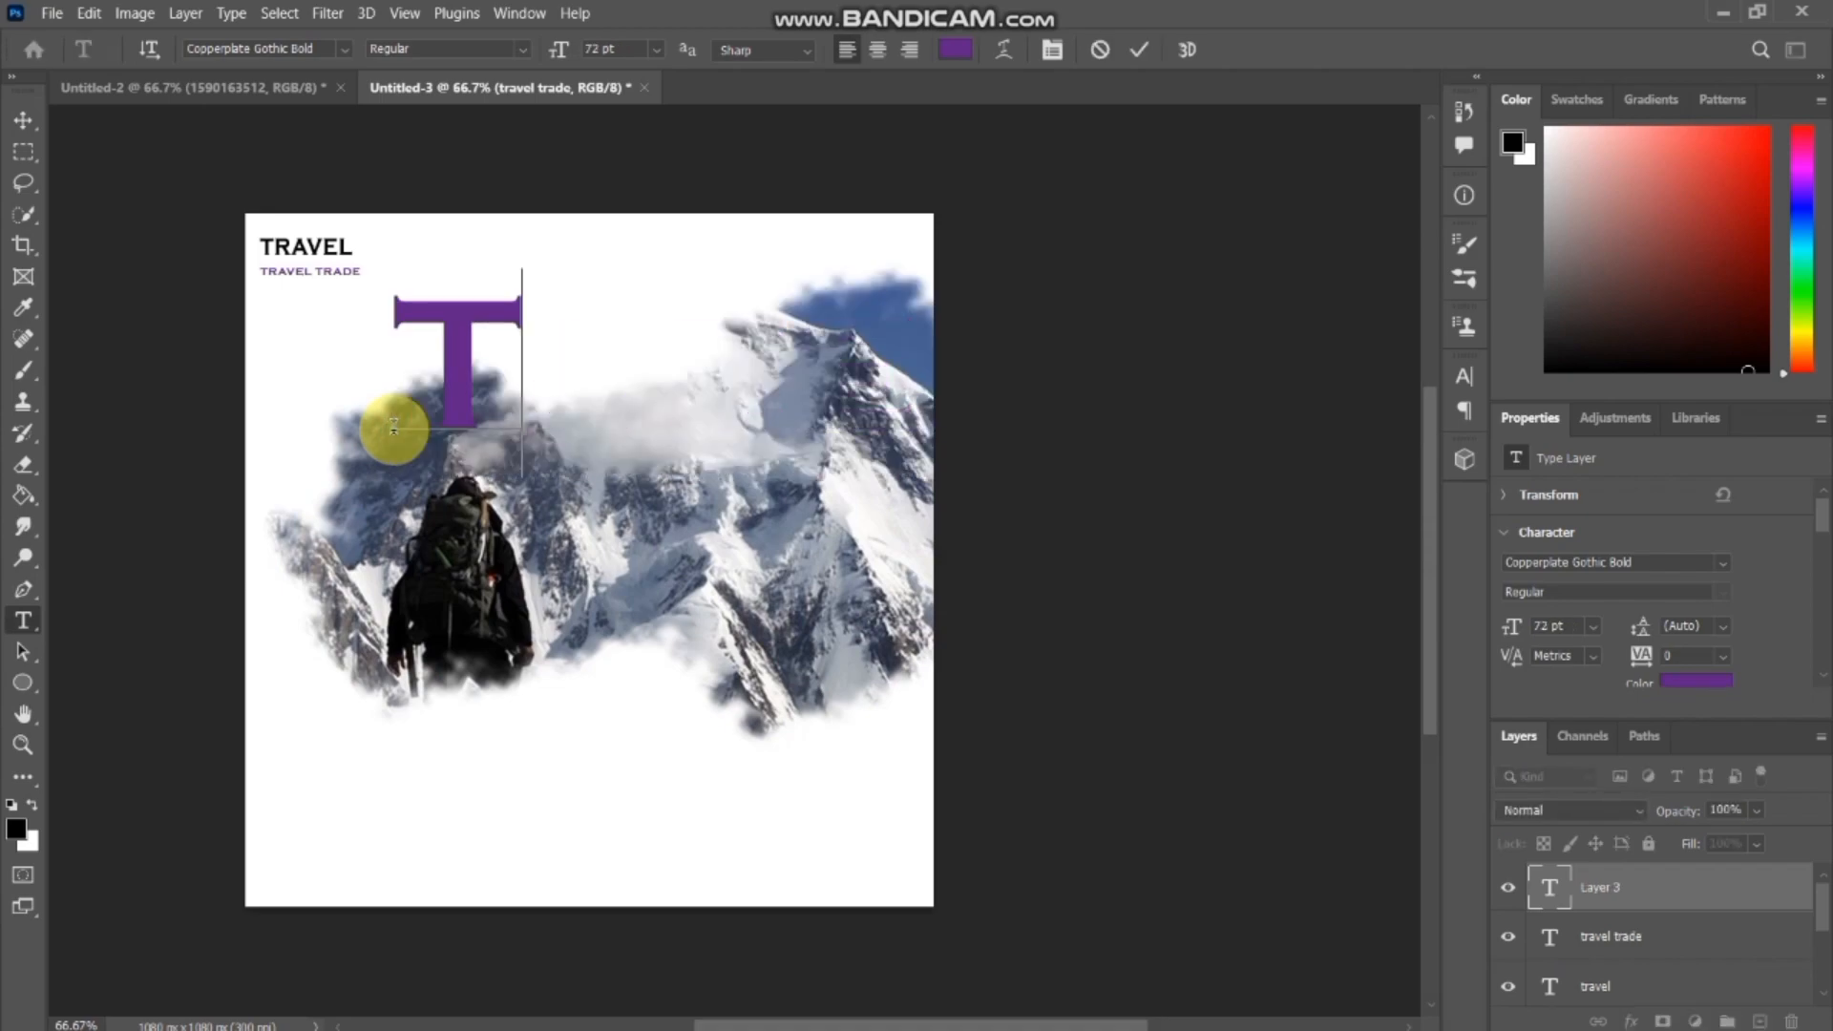
pyautogui.write('RA')
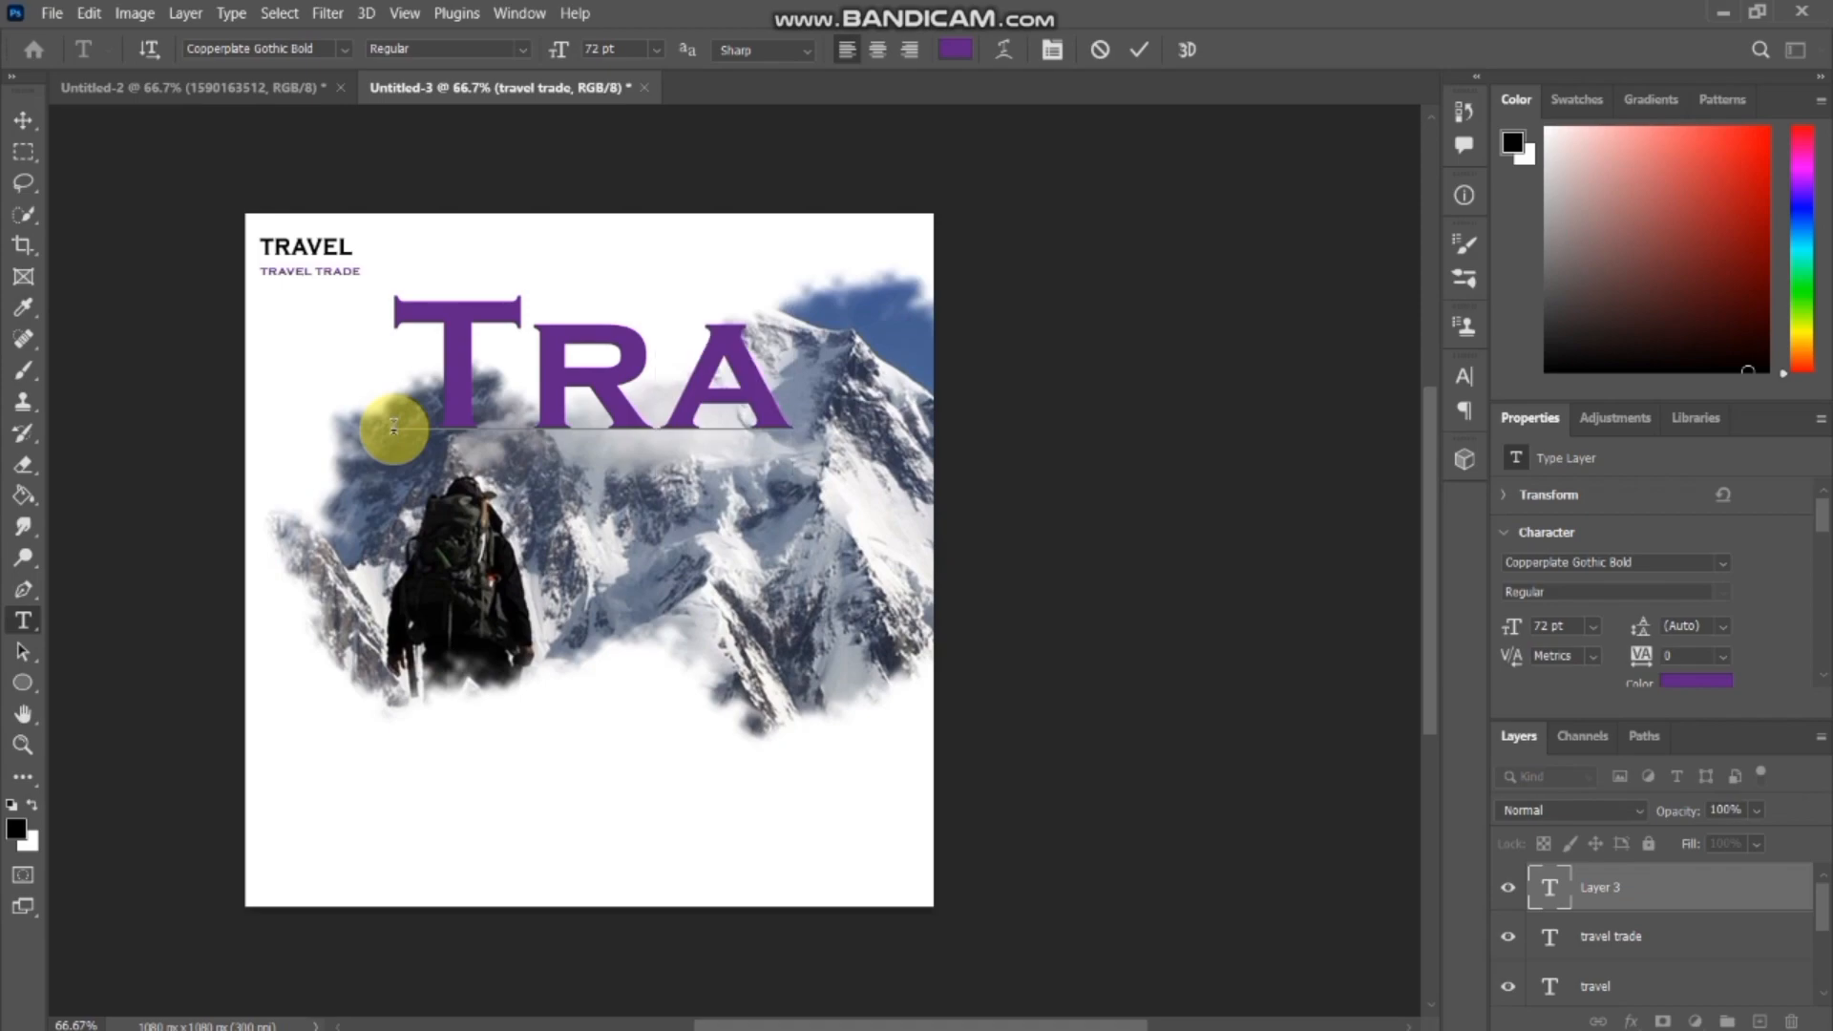
pyautogui.write('V')
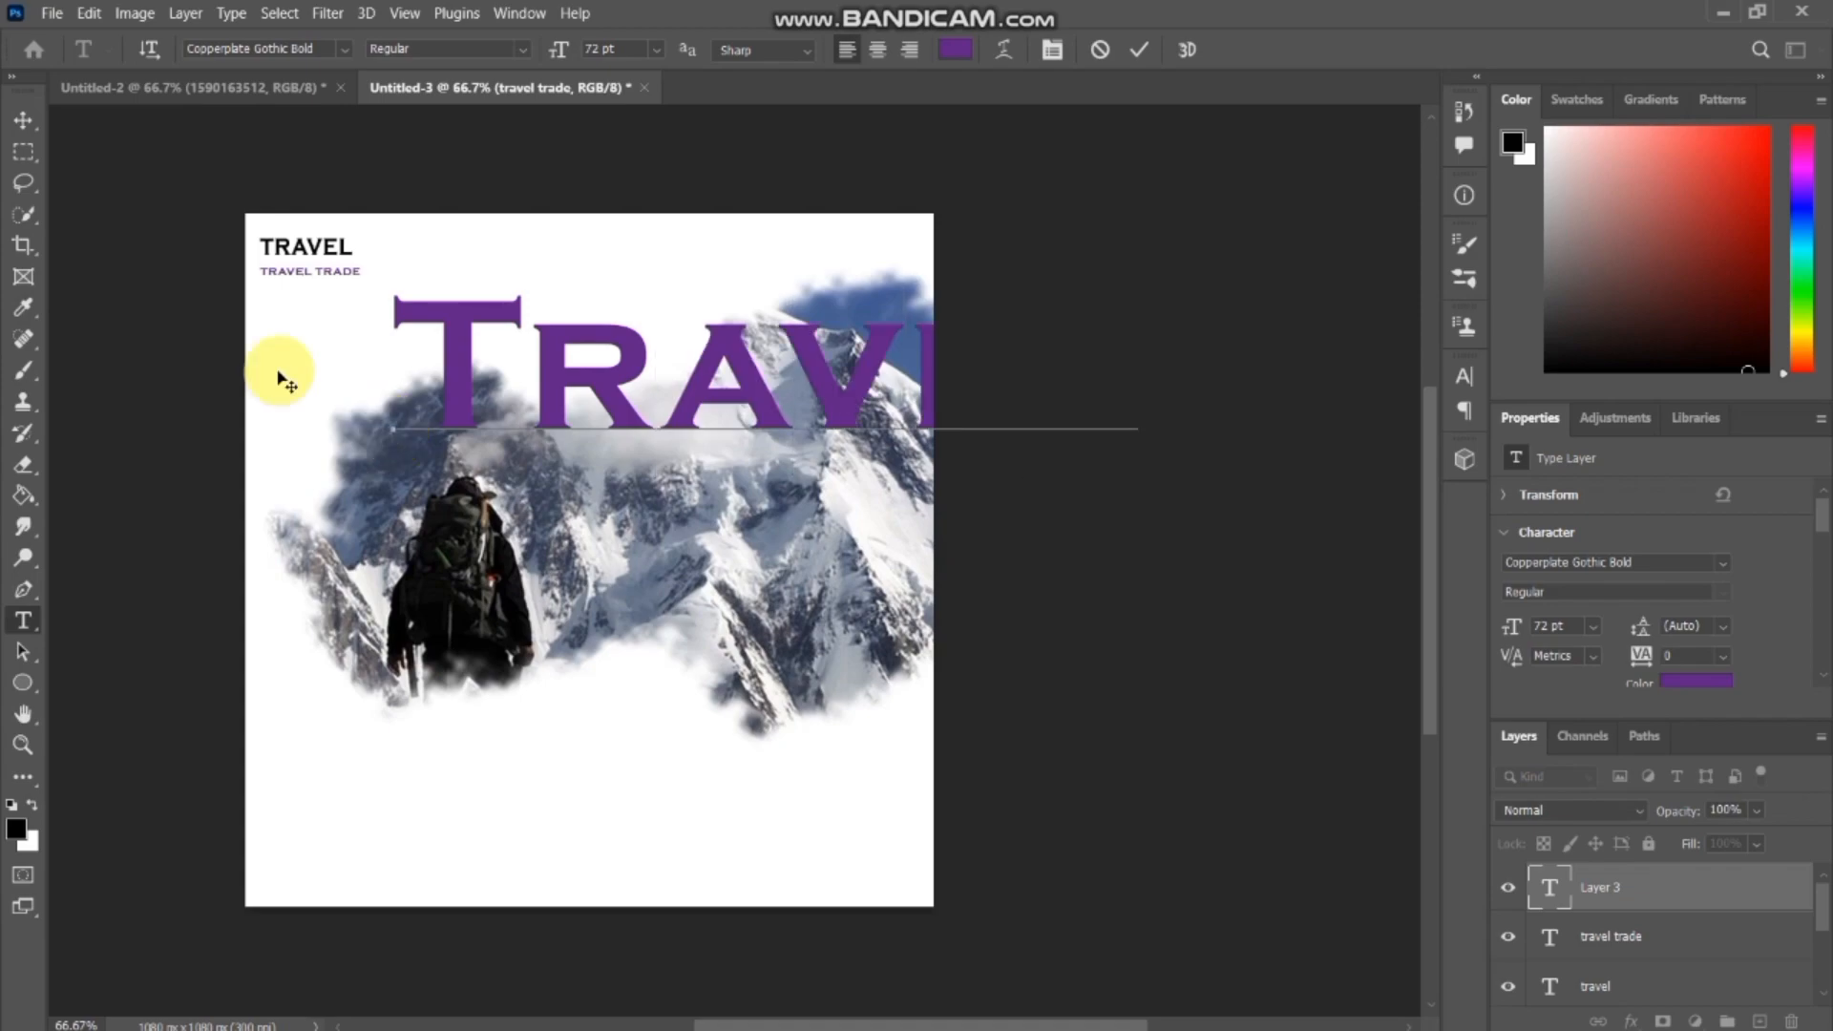
# Try other fonts, such as Adobe Caslon Pro, on the new large Travel text.
pyautogui.click(345, 49)
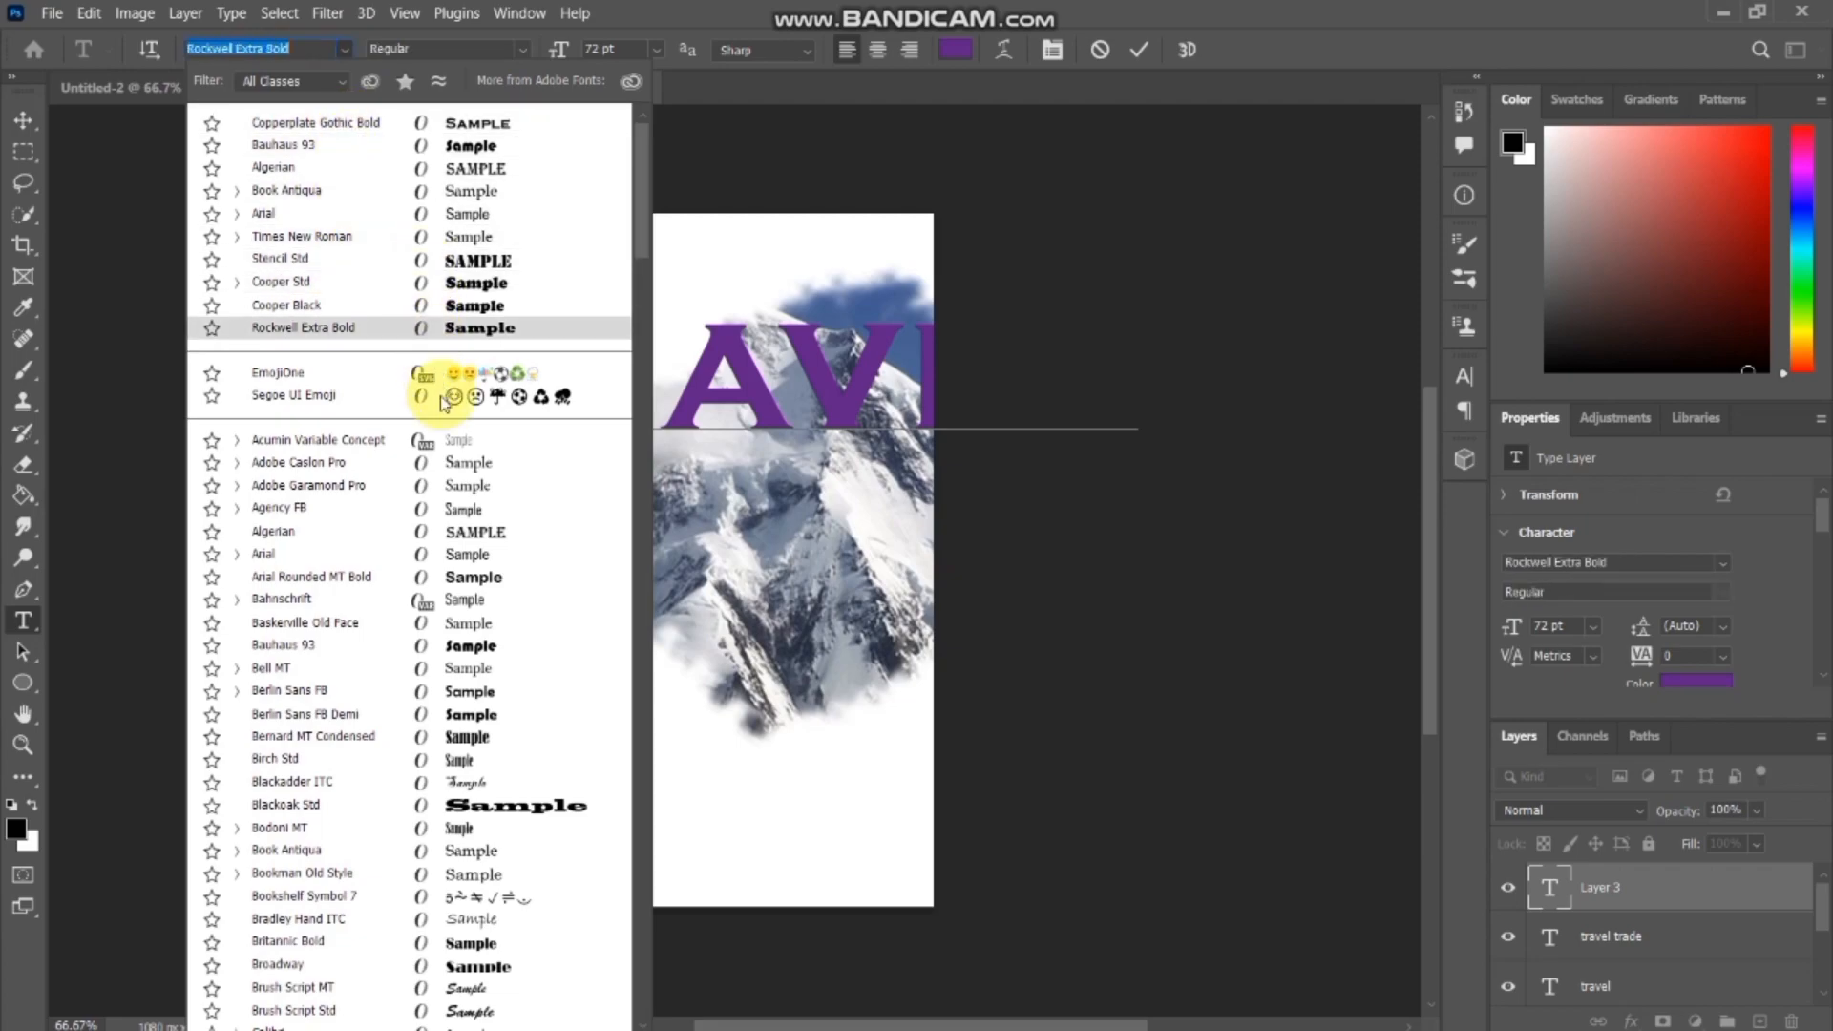
pyautogui.click(453, 468)
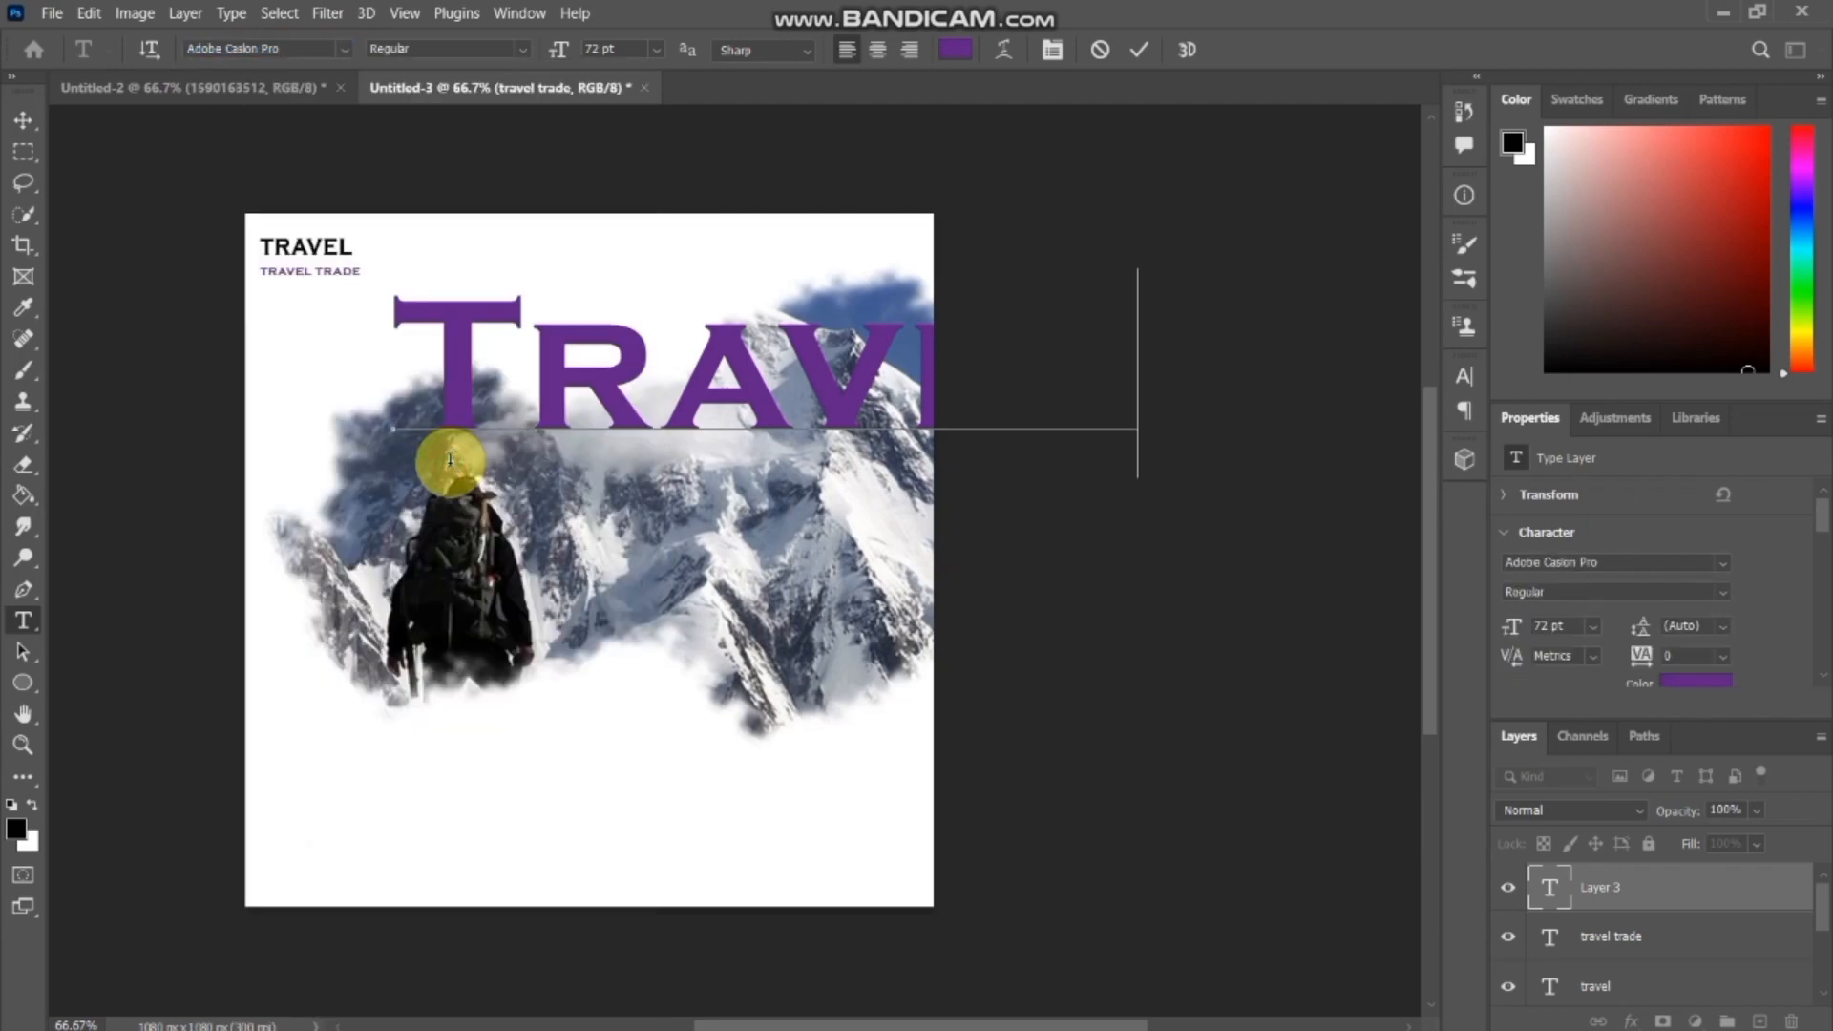
pyautogui.click(346, 48)
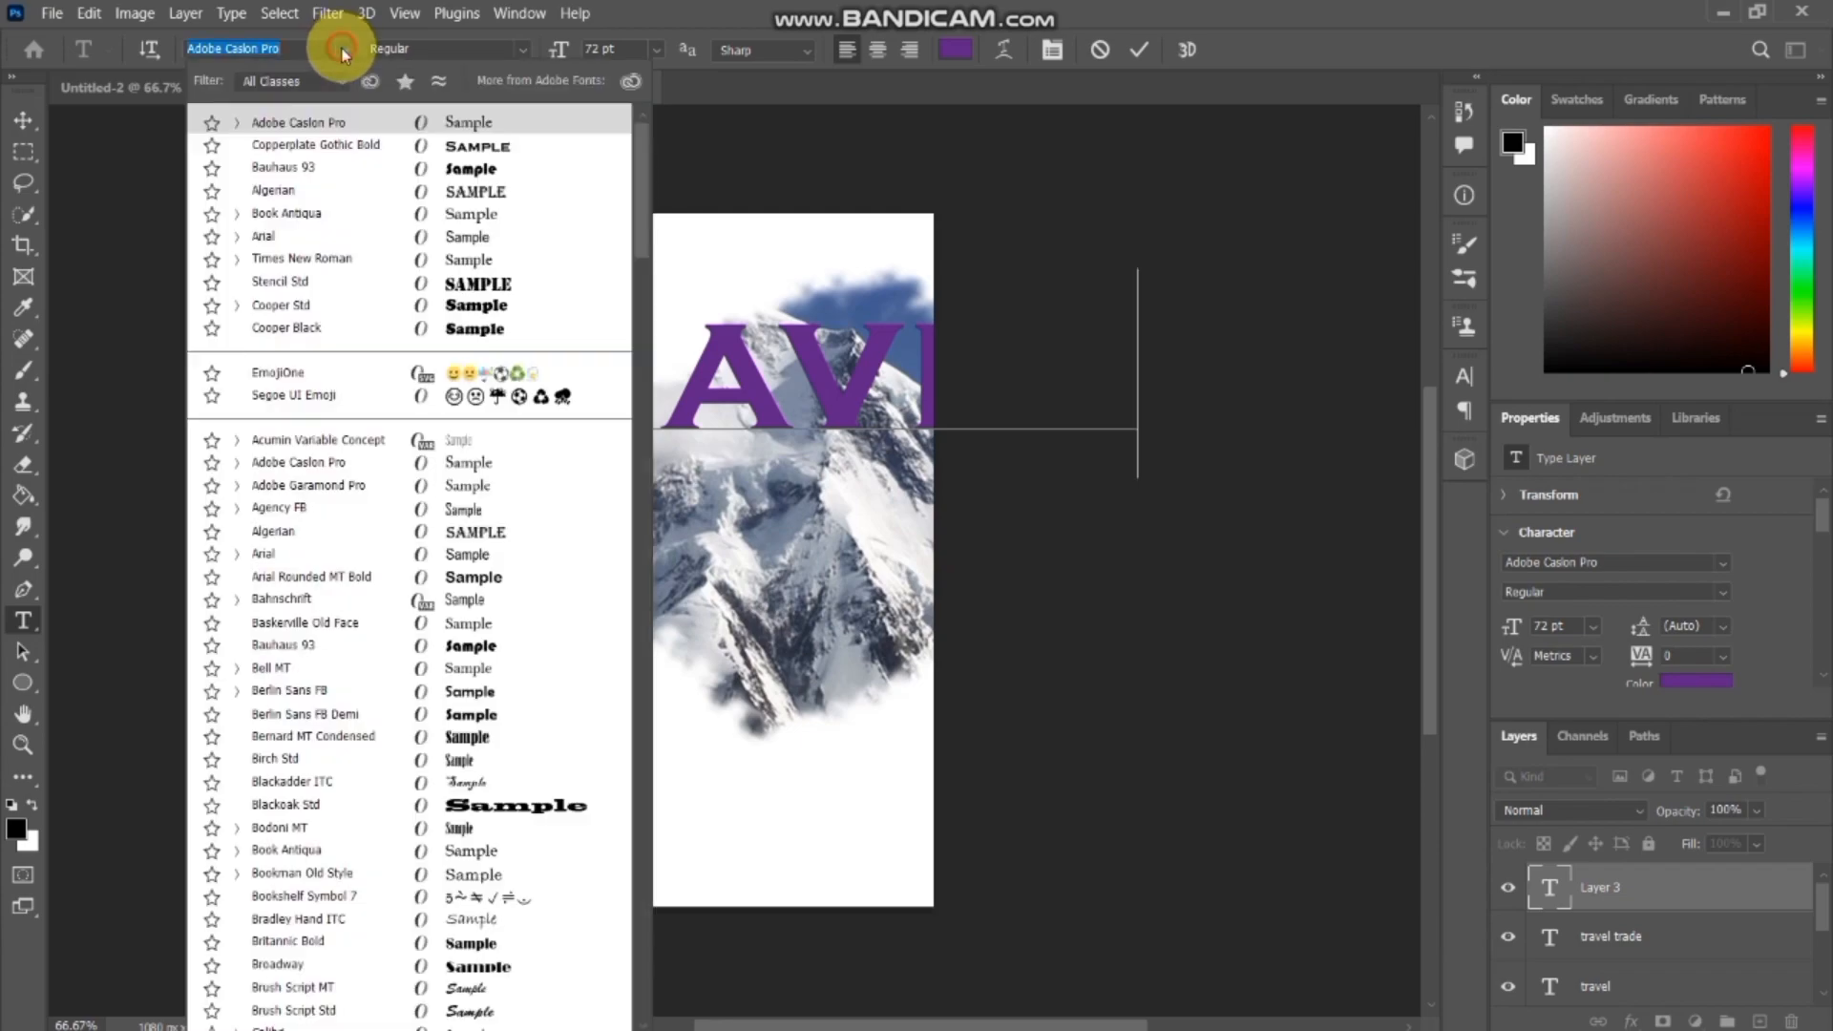
pyautogui.click(28, 121)
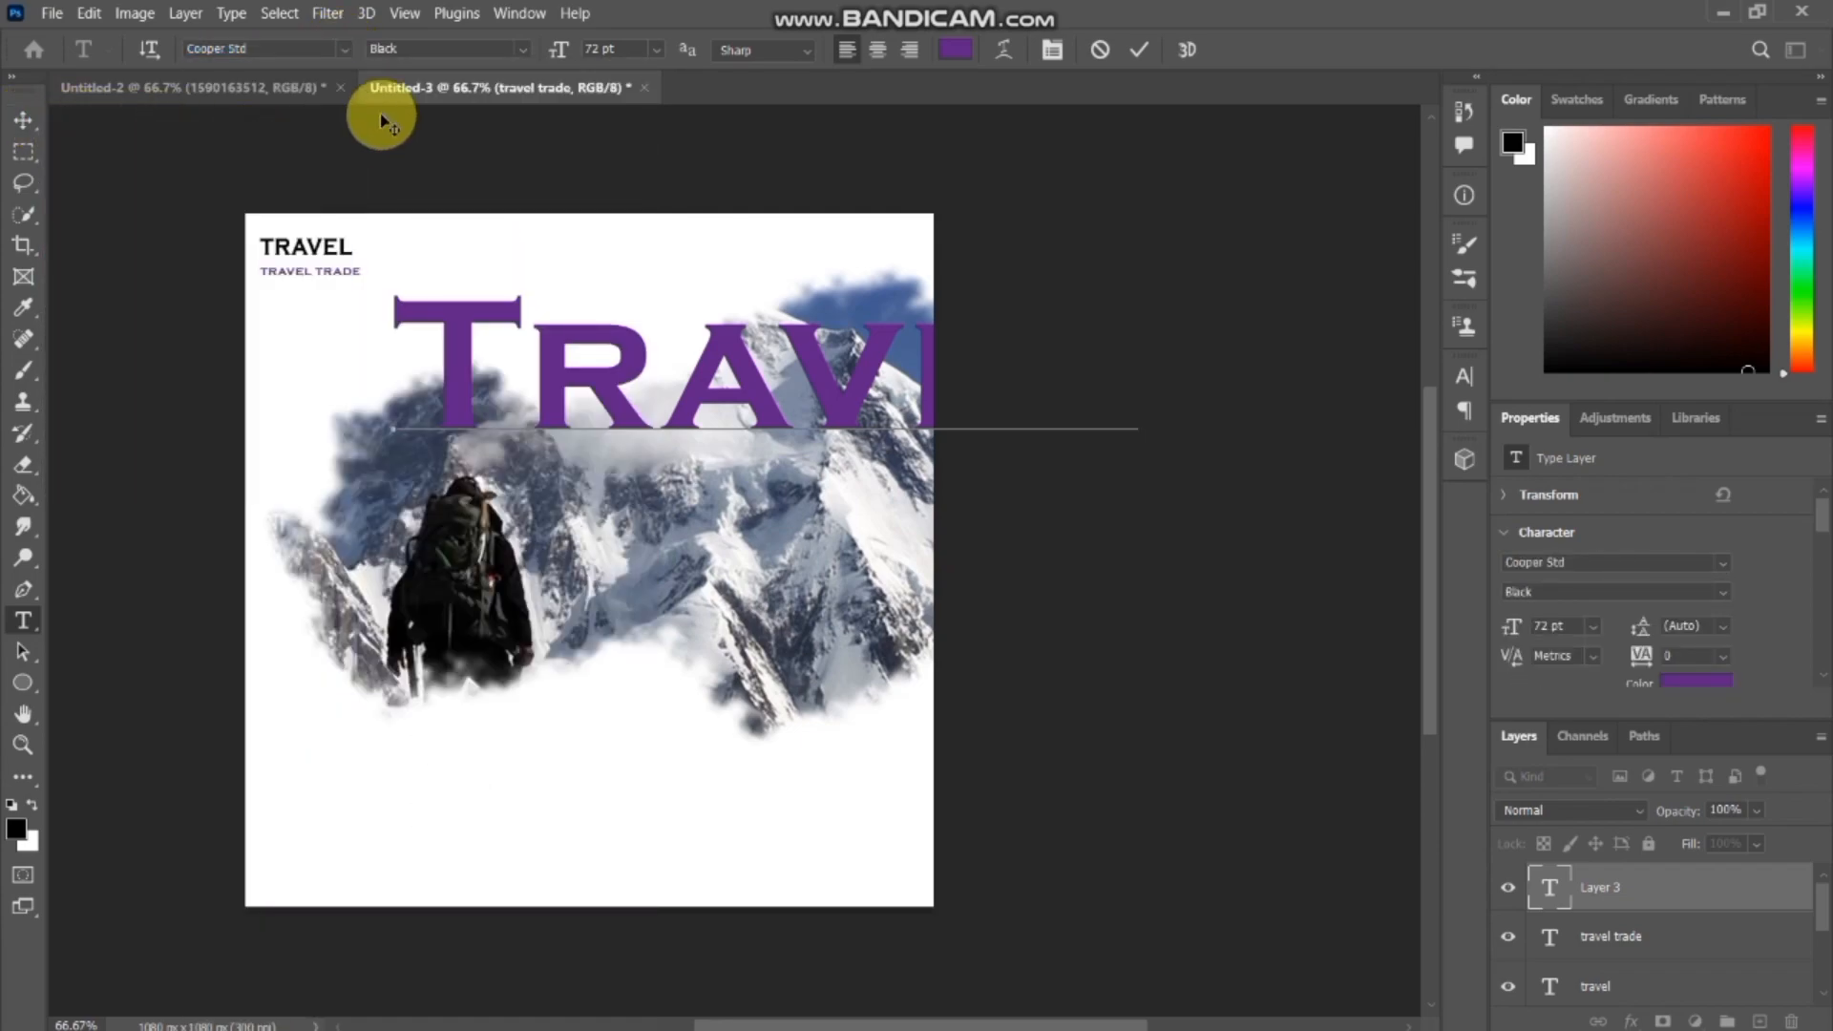
pyautogui.click(345, 49)
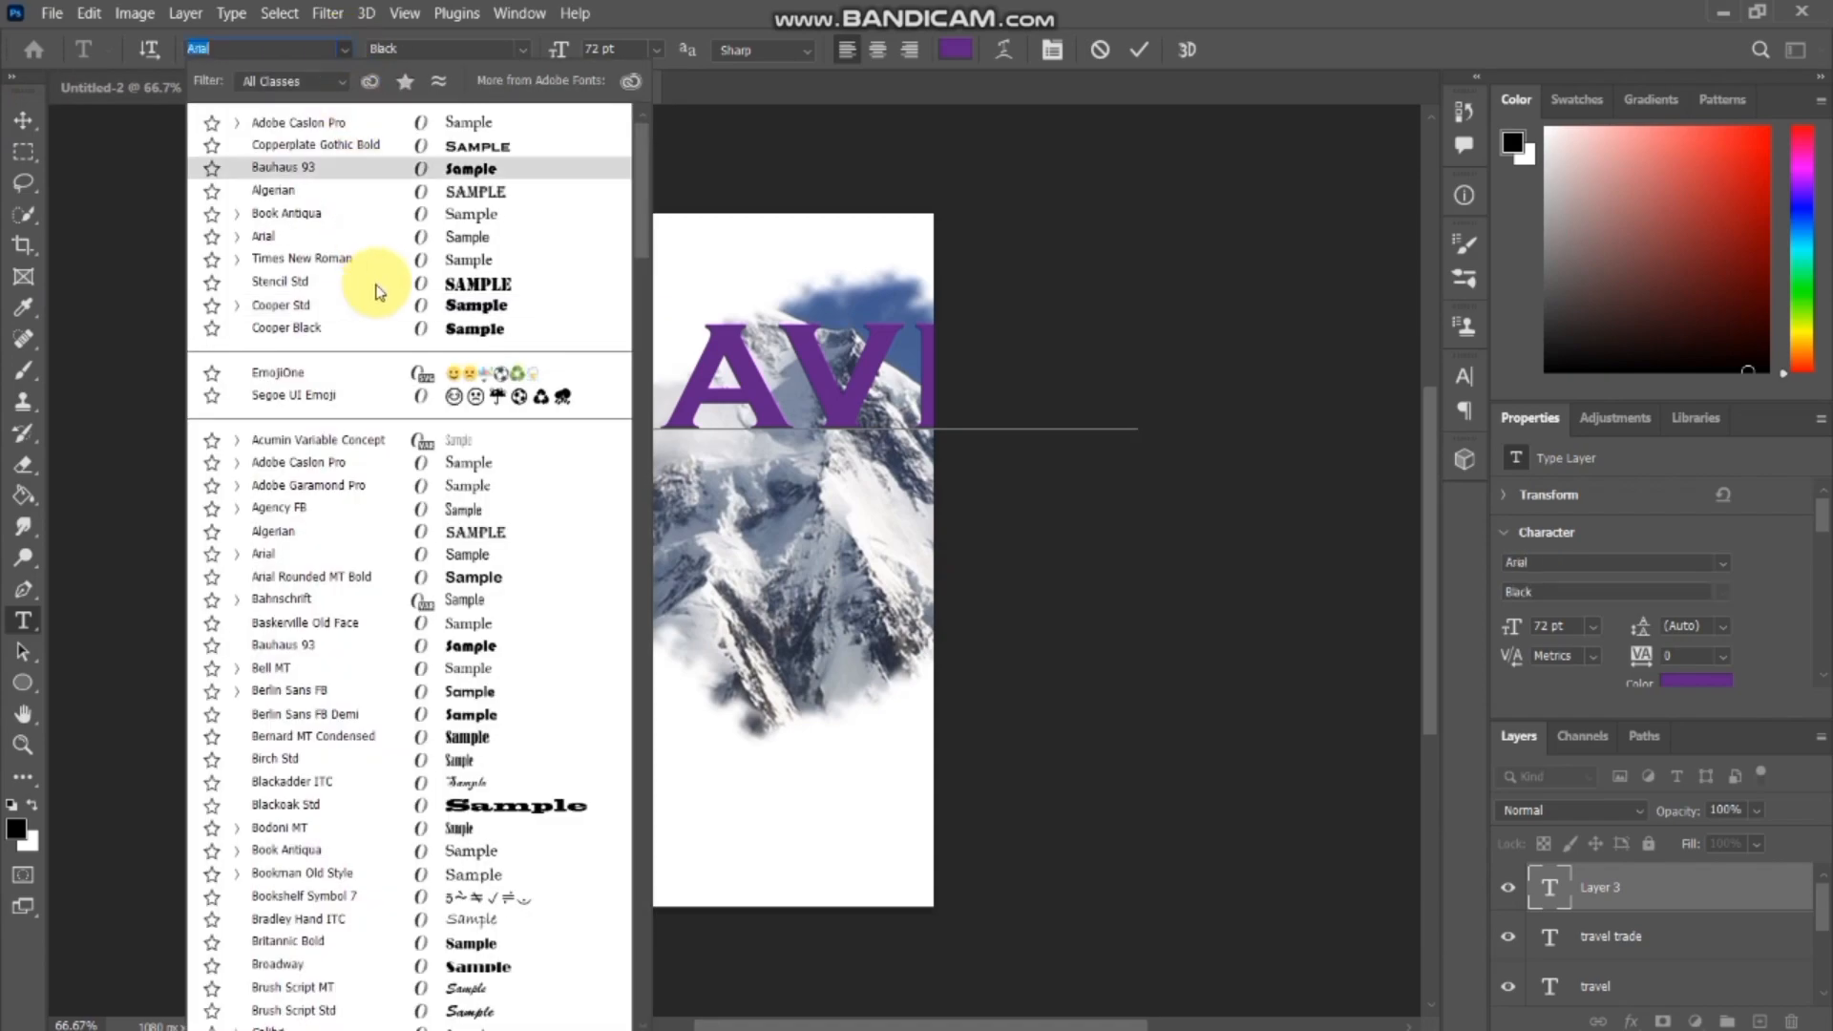
pyautogui.click(120, 420)
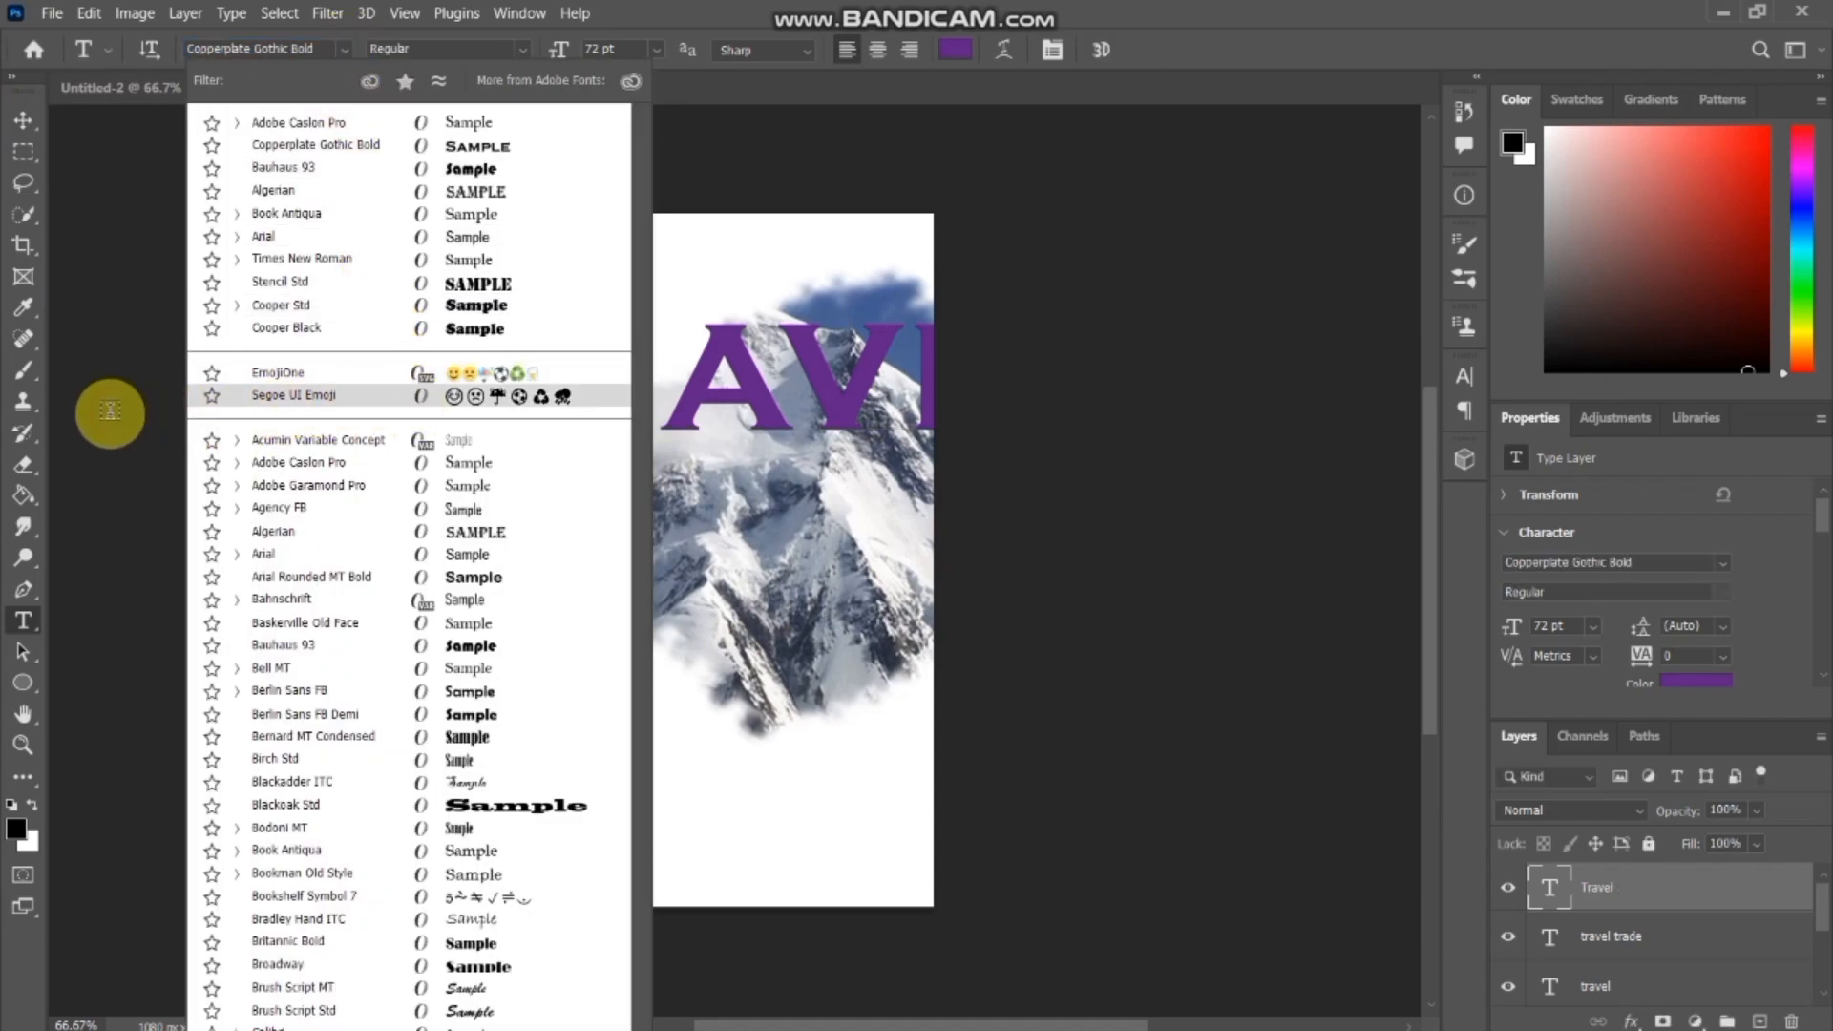
pyautogui.click(984, 283)
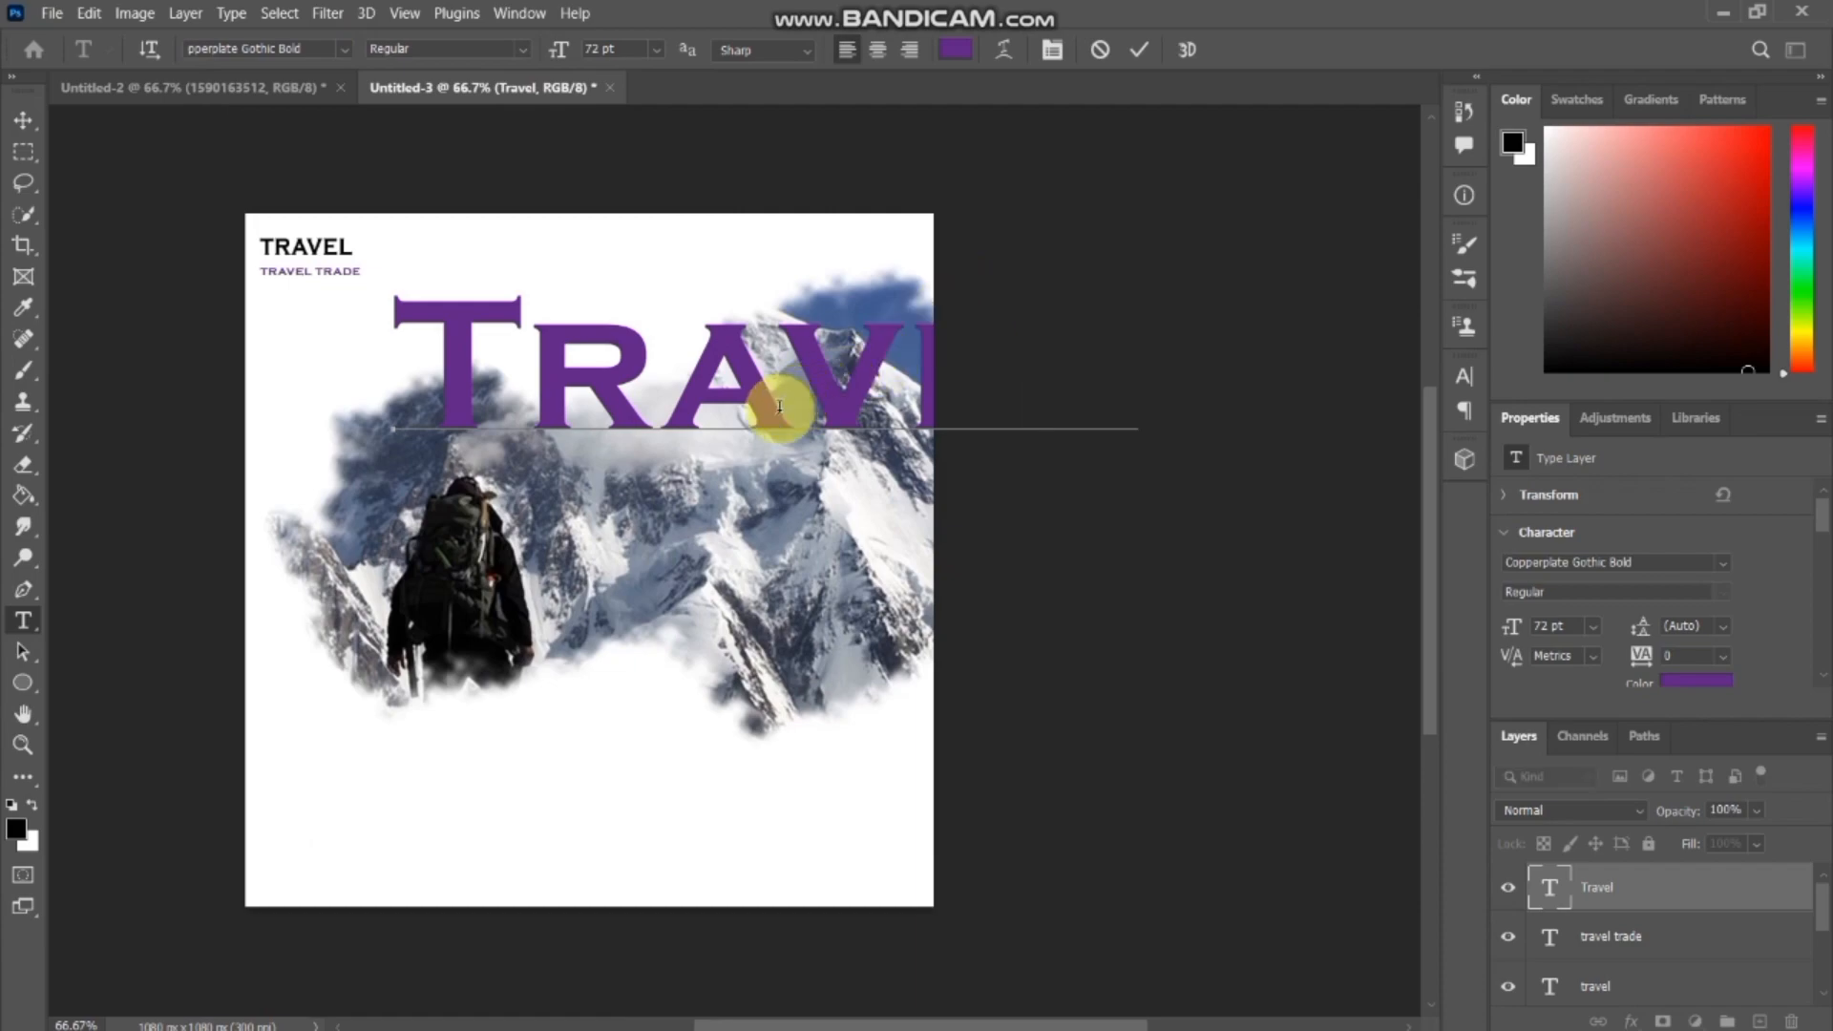
# Scale the large Travel text down to about 32.5 pt and place it near the canvas top, just above the hiker photo.
pyautogui.hotkey('ctrl', 't')
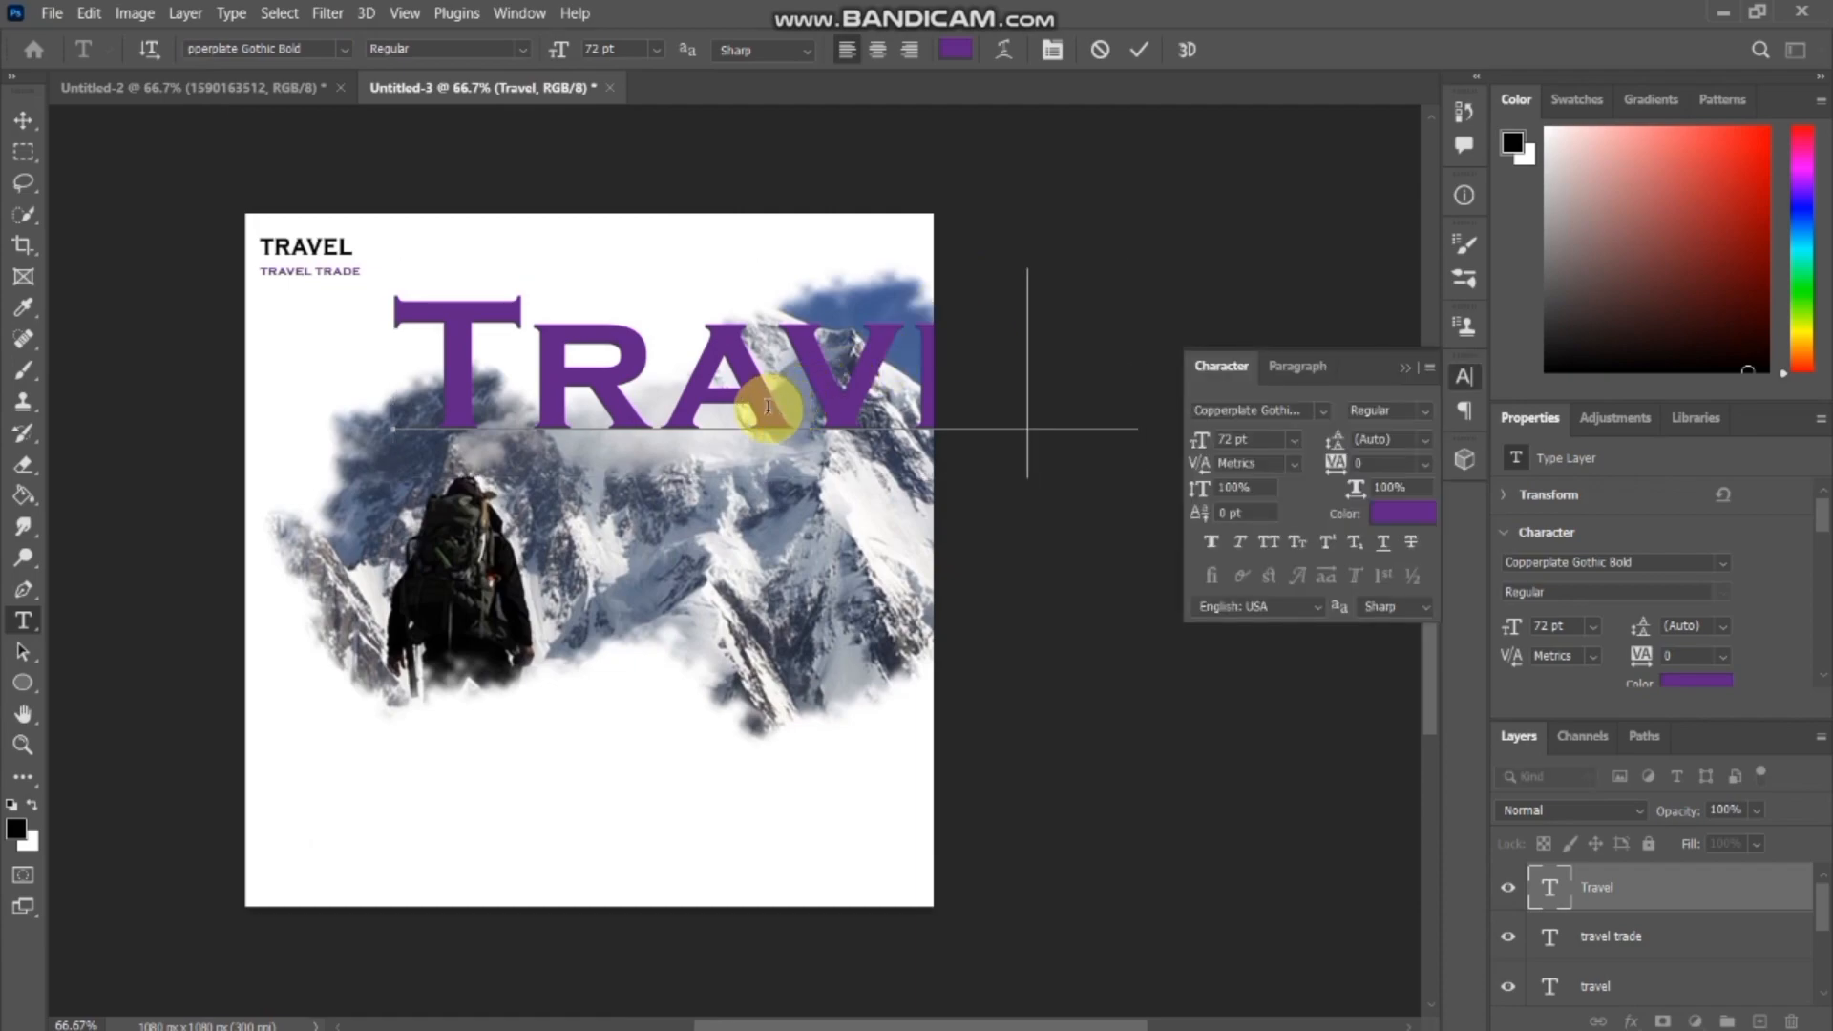
pyautogui.hotkey('ctrl', 't')
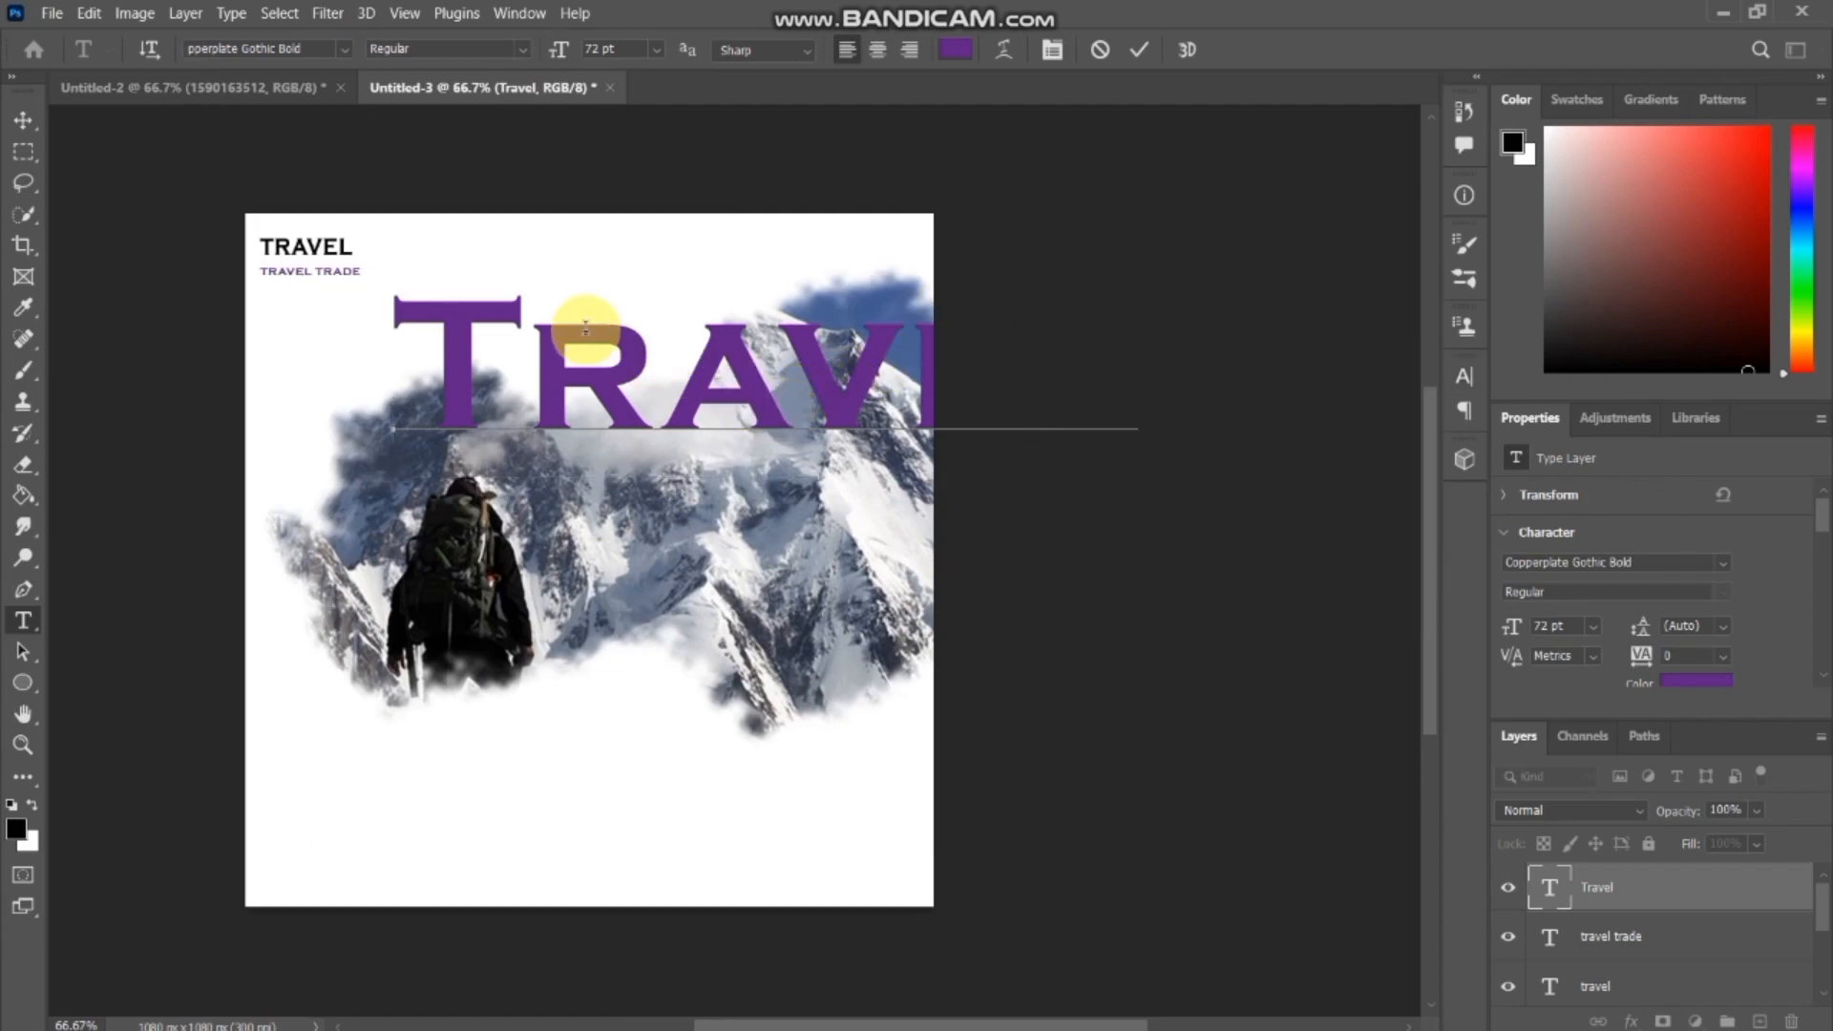
pyautogui.click(24, 118)
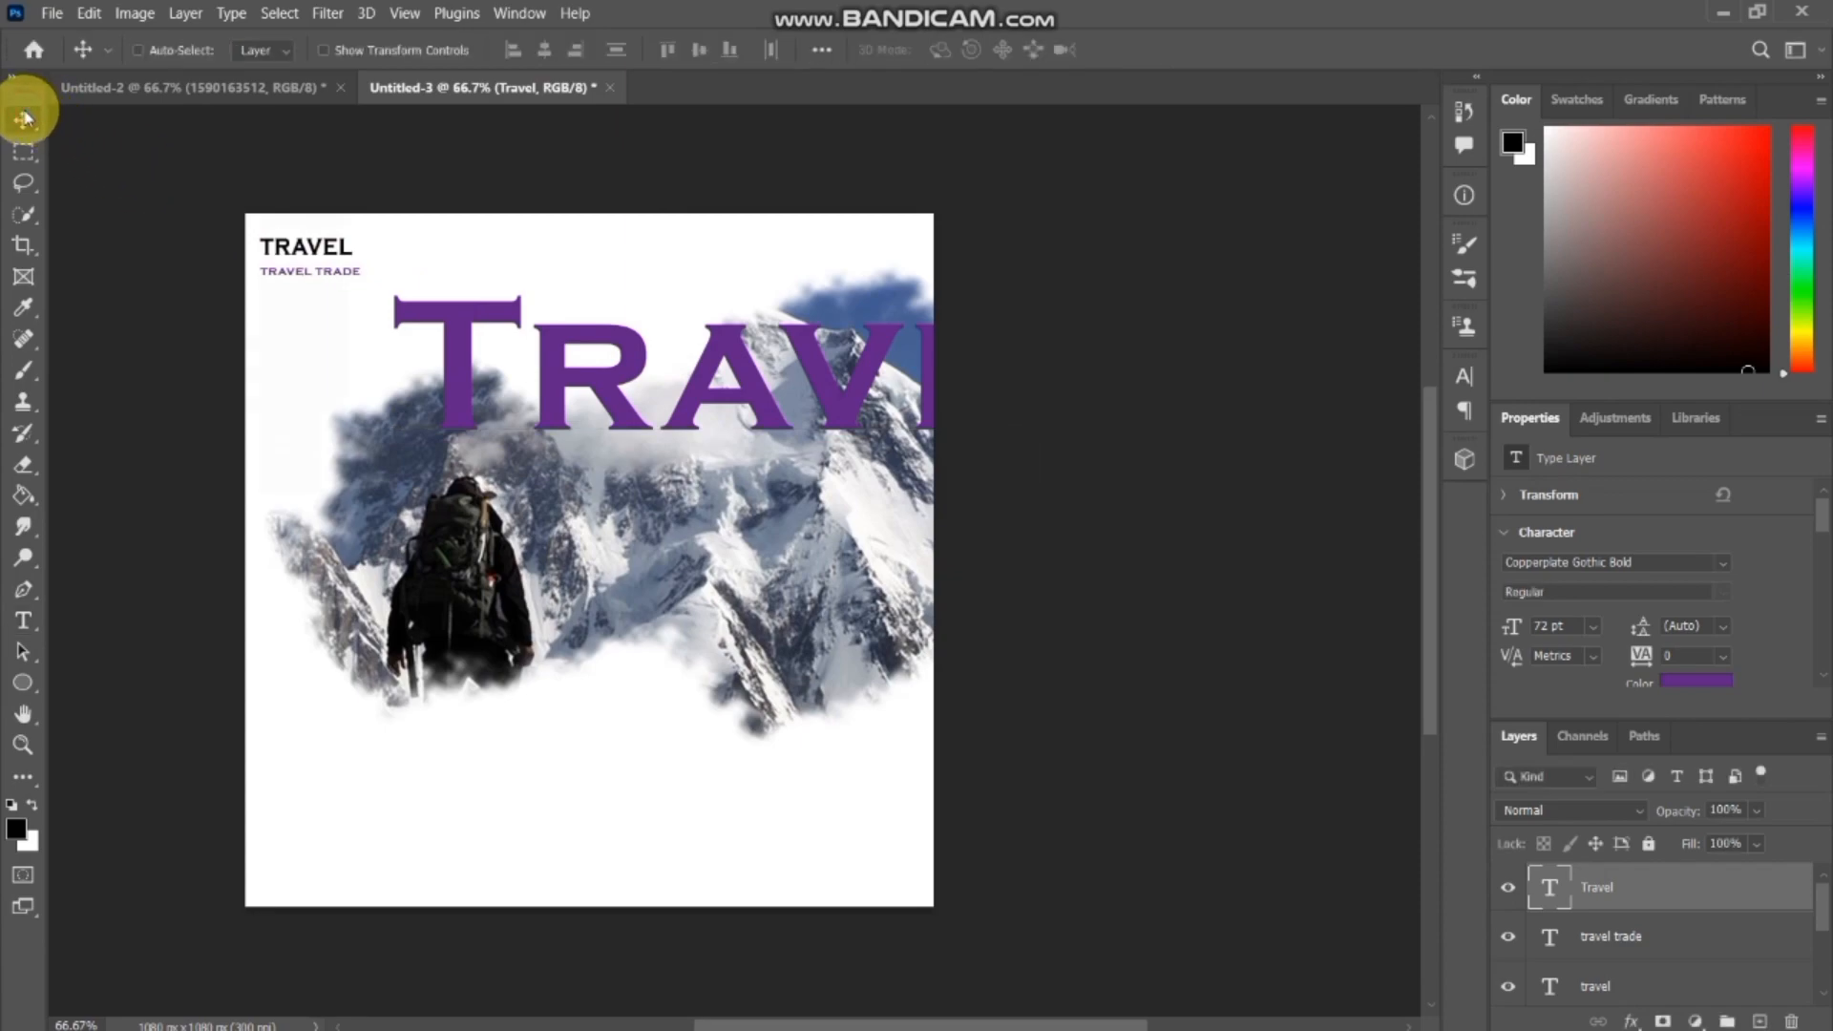
pyautogui.hotkey('ctrl', 't')
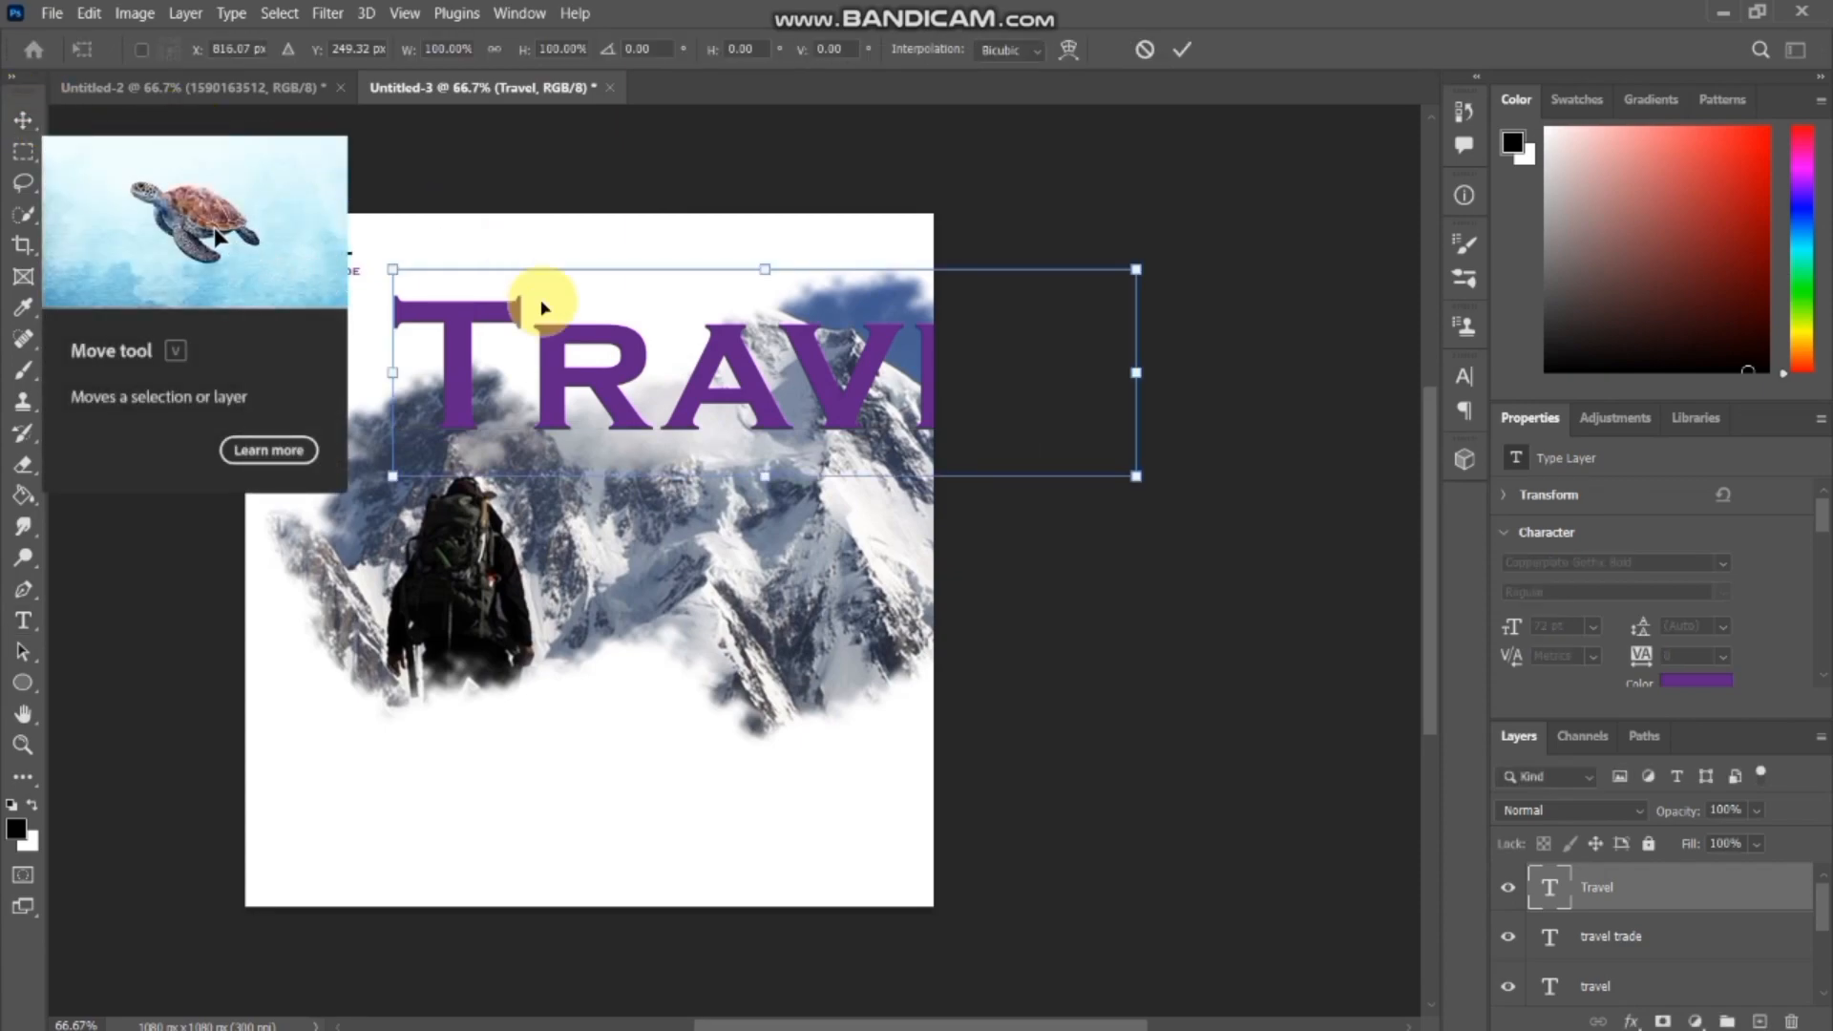
pyautogui.moveTo(697, 339); pyautogui.dragTo(521, 420)
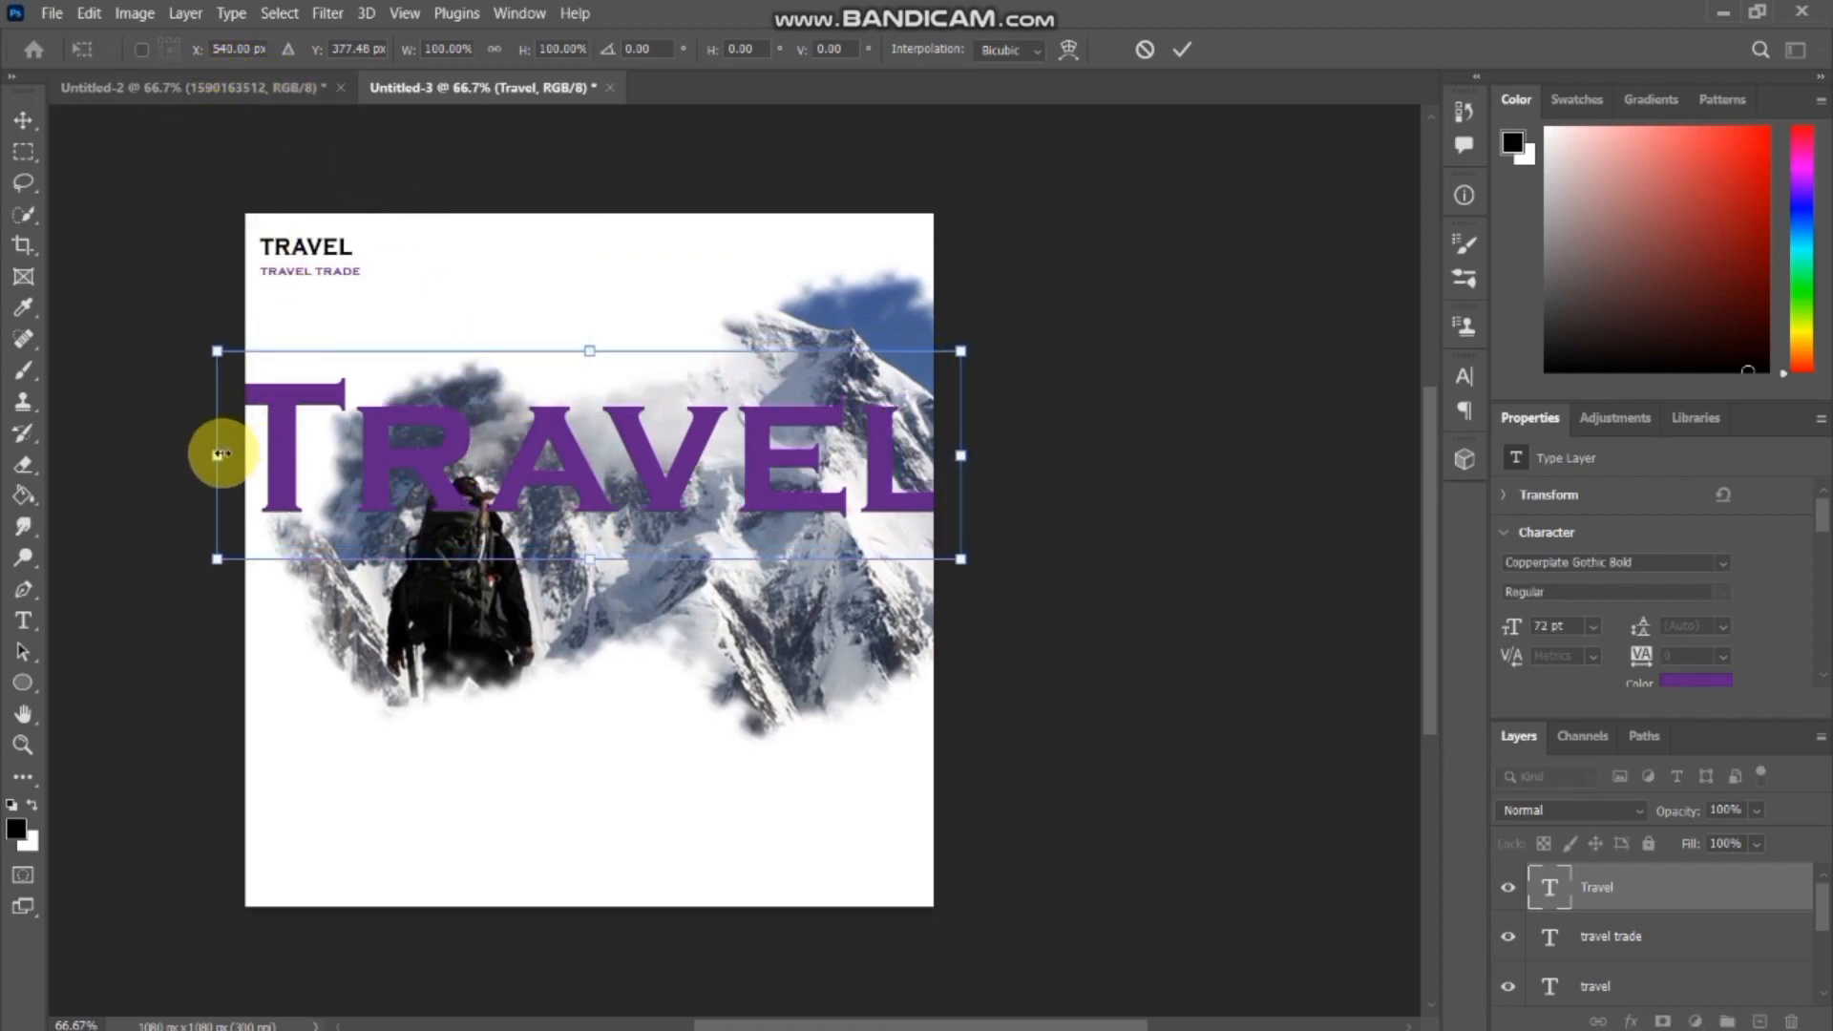
pyautogui.moveTo(221, 454); pyautogui.dragTo(584, 464)
pyautogui.moveTo(793, 471); pyautogui.dragTo(564, 336)
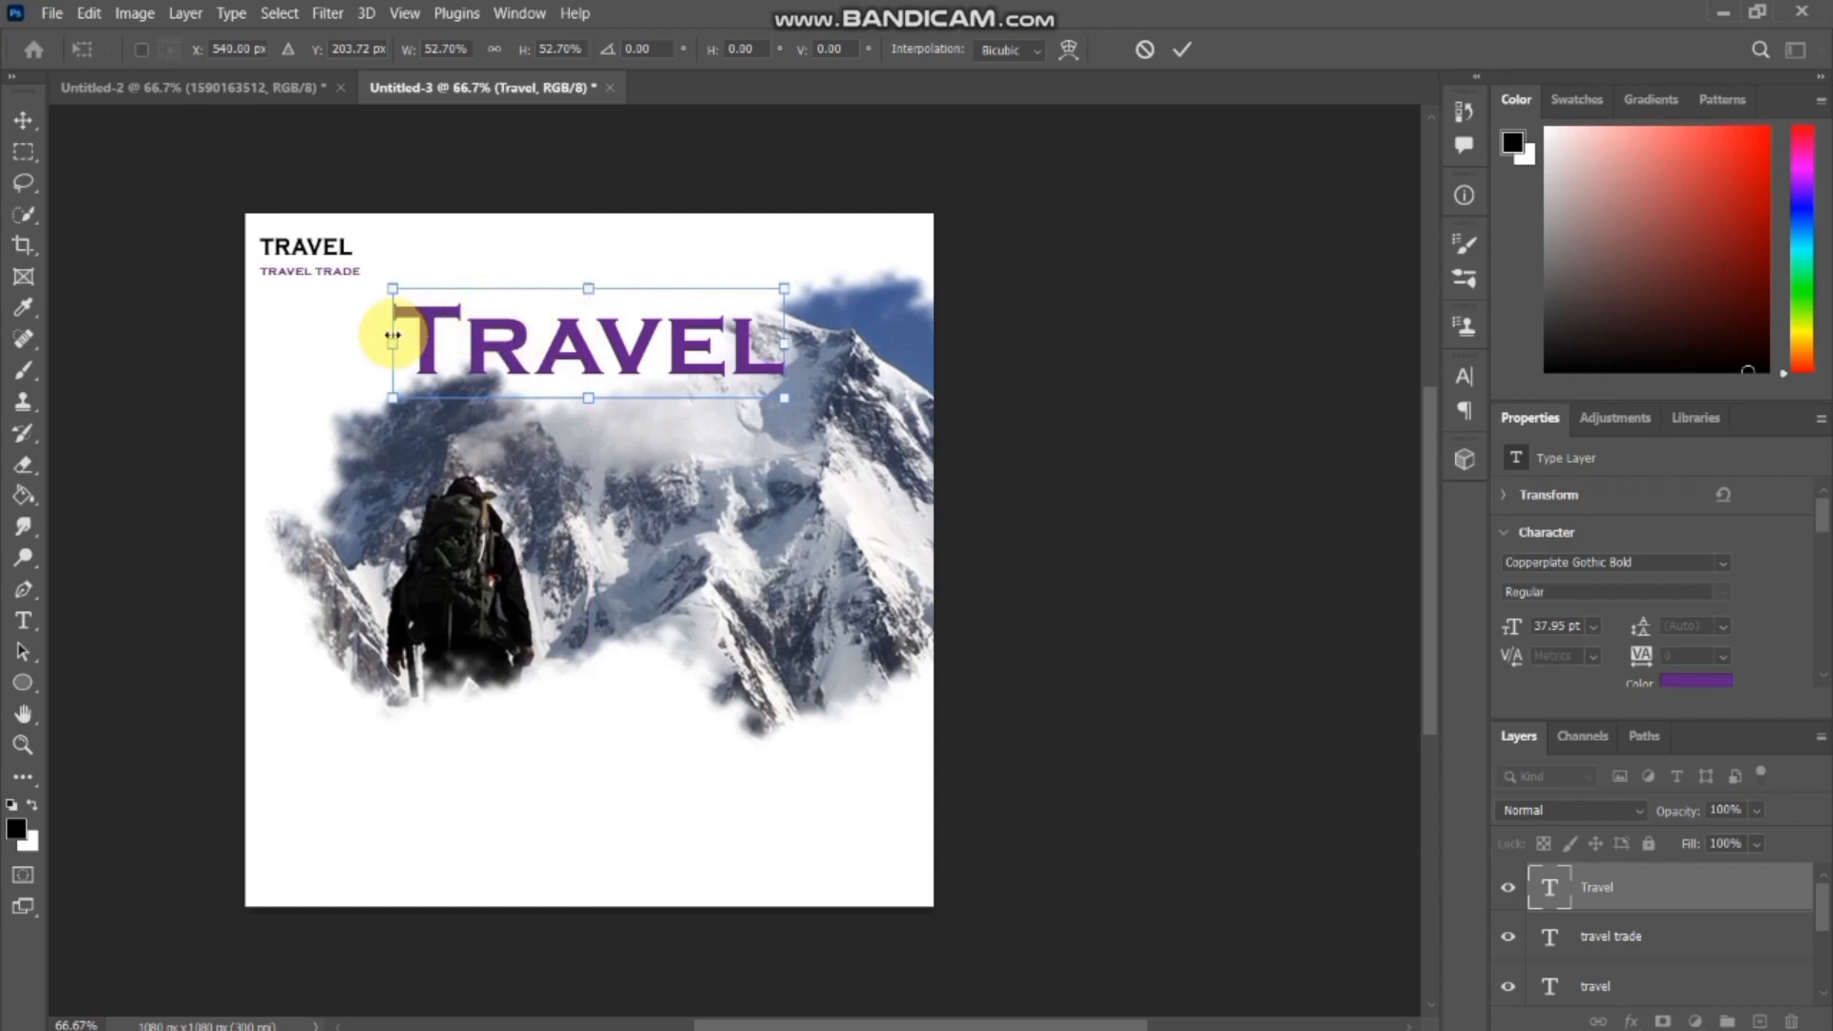
pyautogui.moveTo(392, 342); pyautogui.dragTo(448, 344)
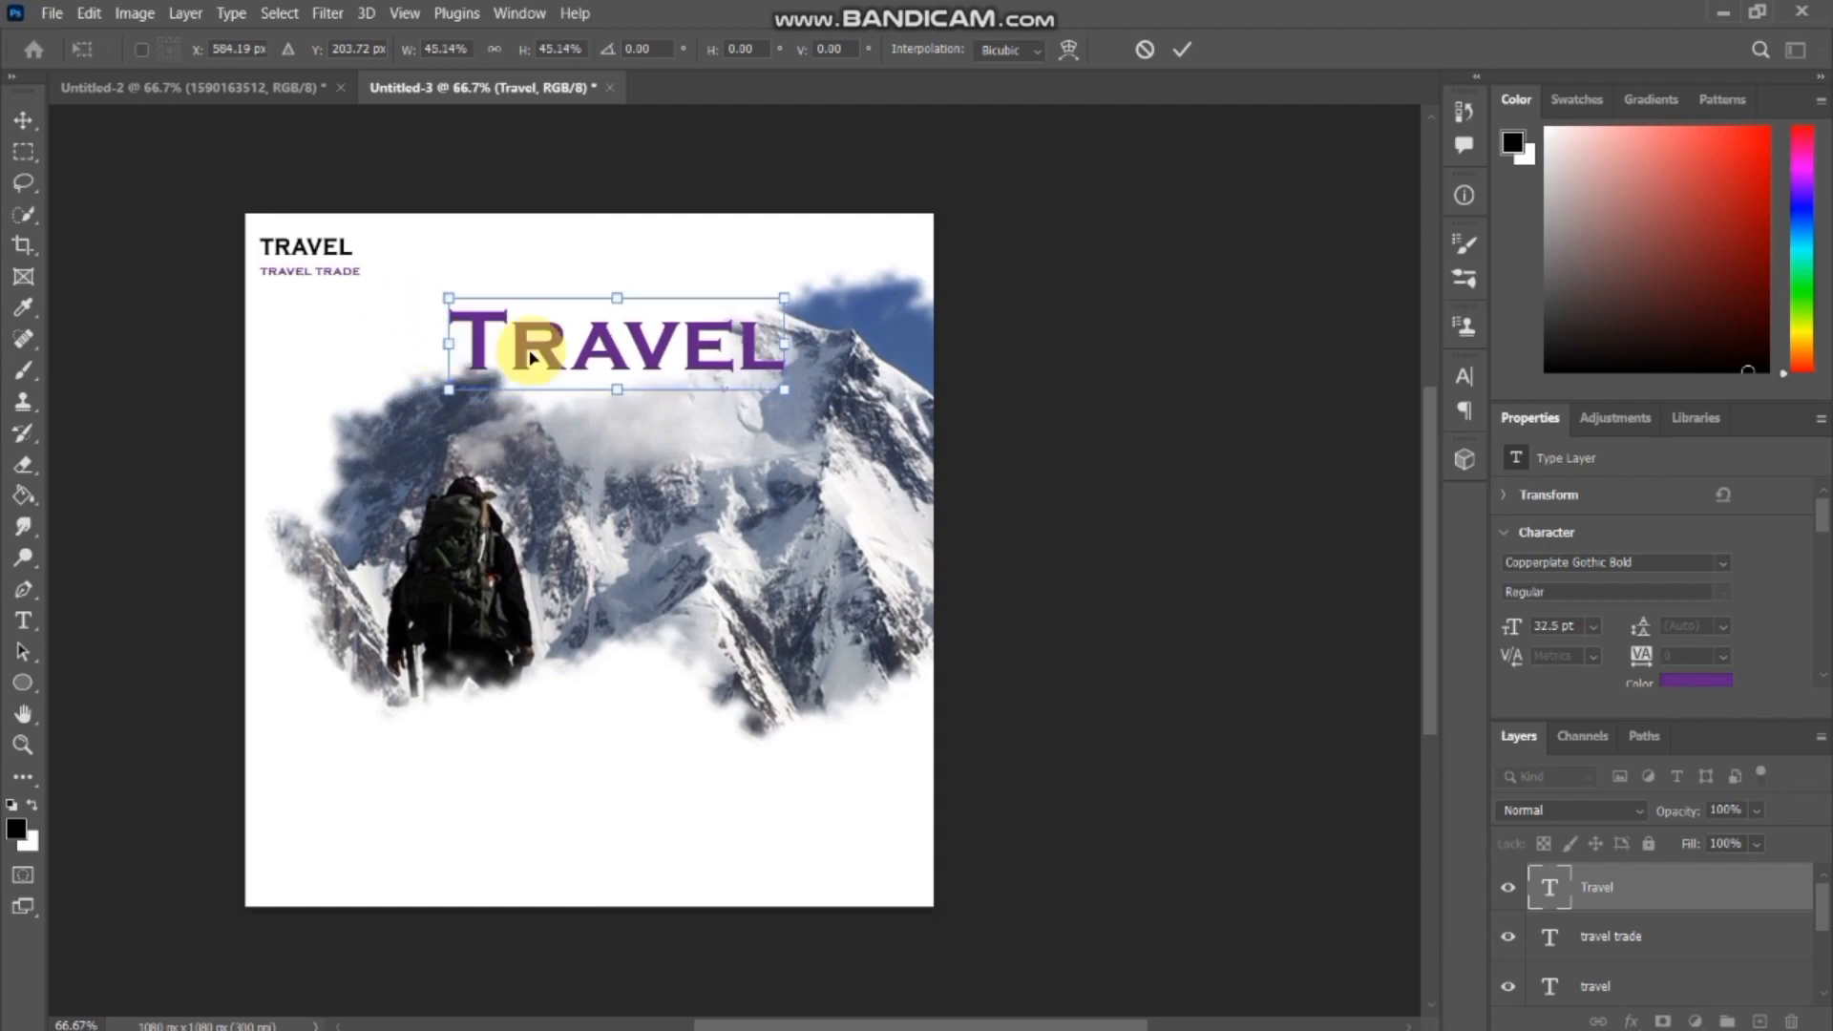
pyautogui.moveTo(615, 351); pyautogui.dragTo(582, 338)
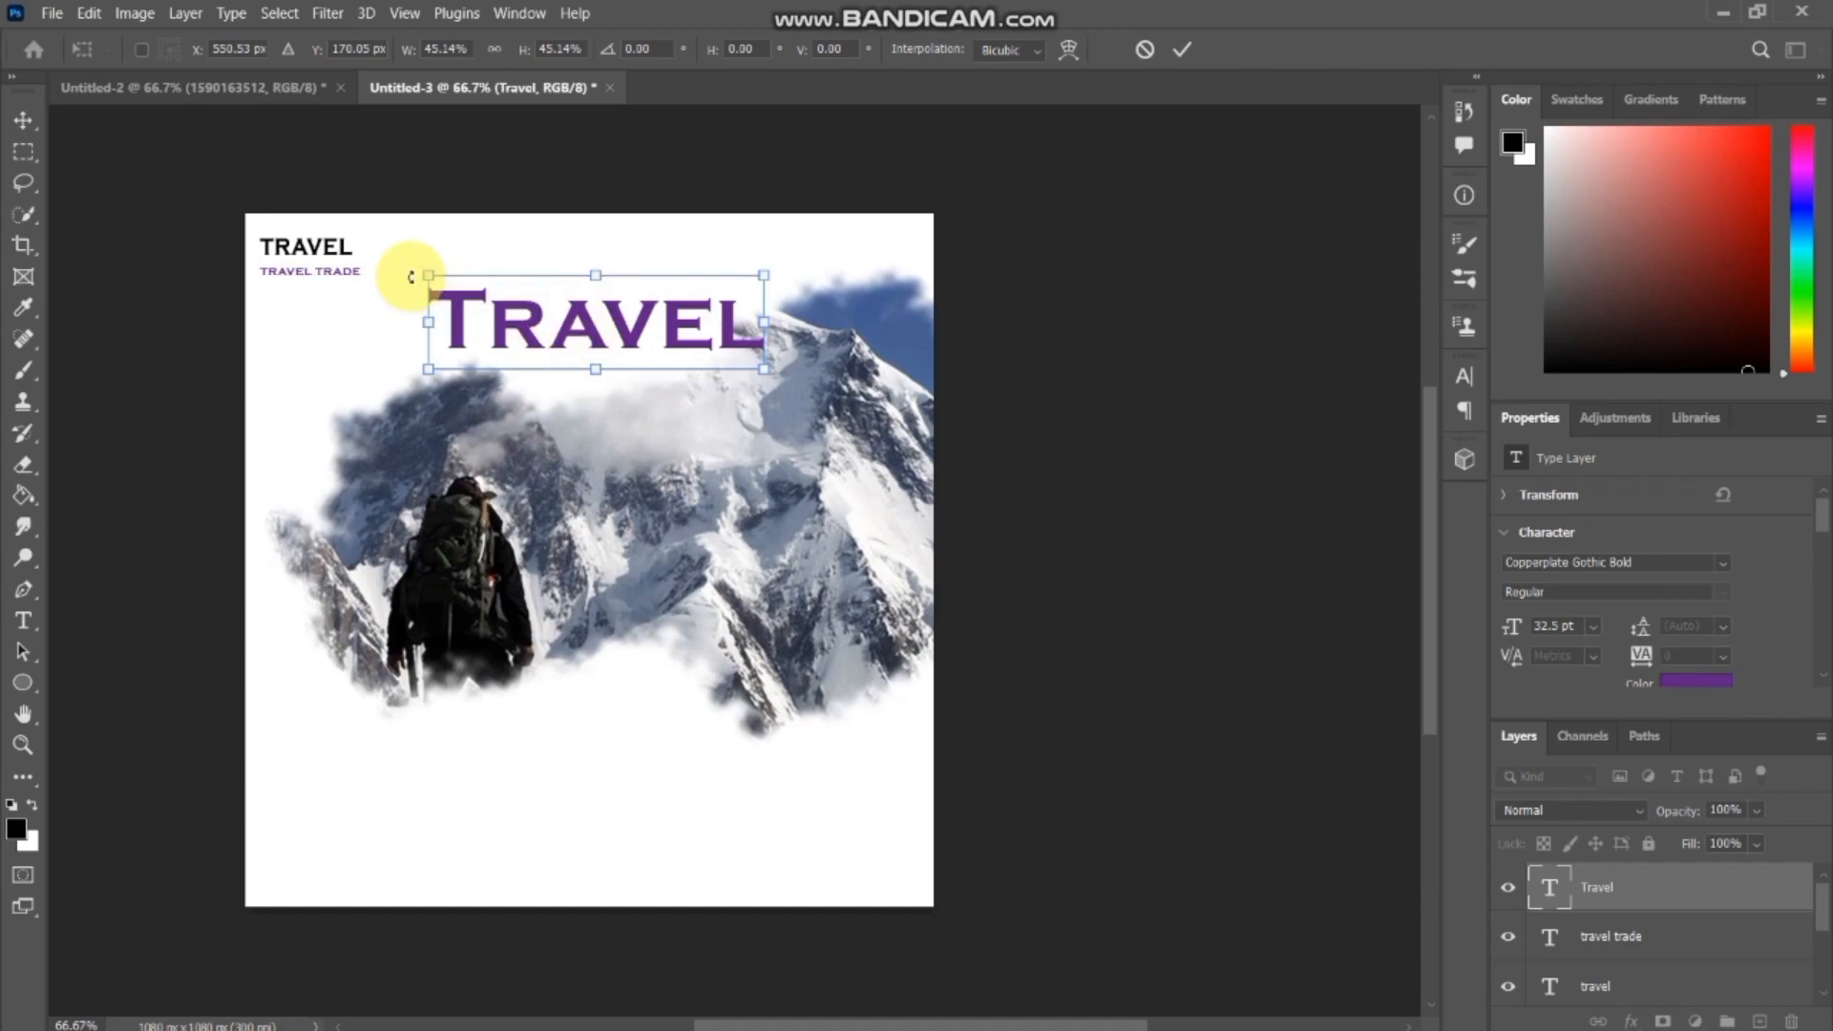
pyautogui.press('Return')
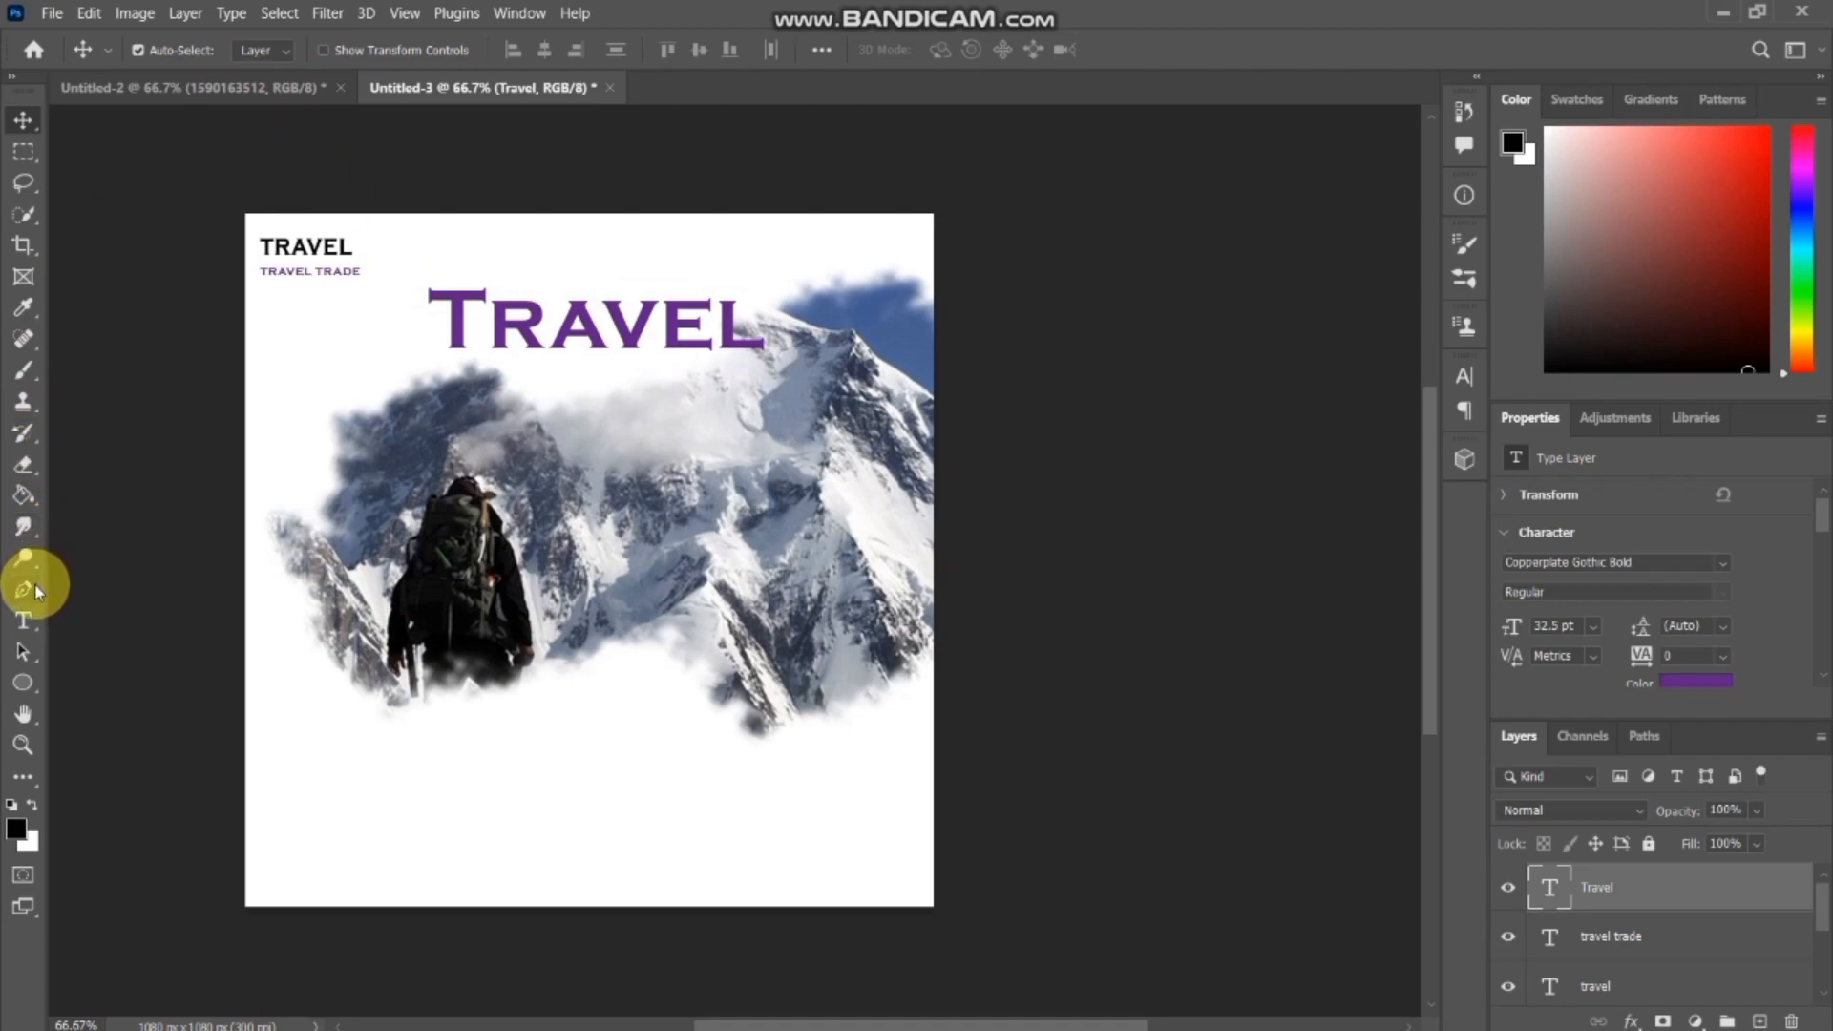
# Change the large Travel text's font to Brush Script Std Medium.
pyautogui.click(25, 619)
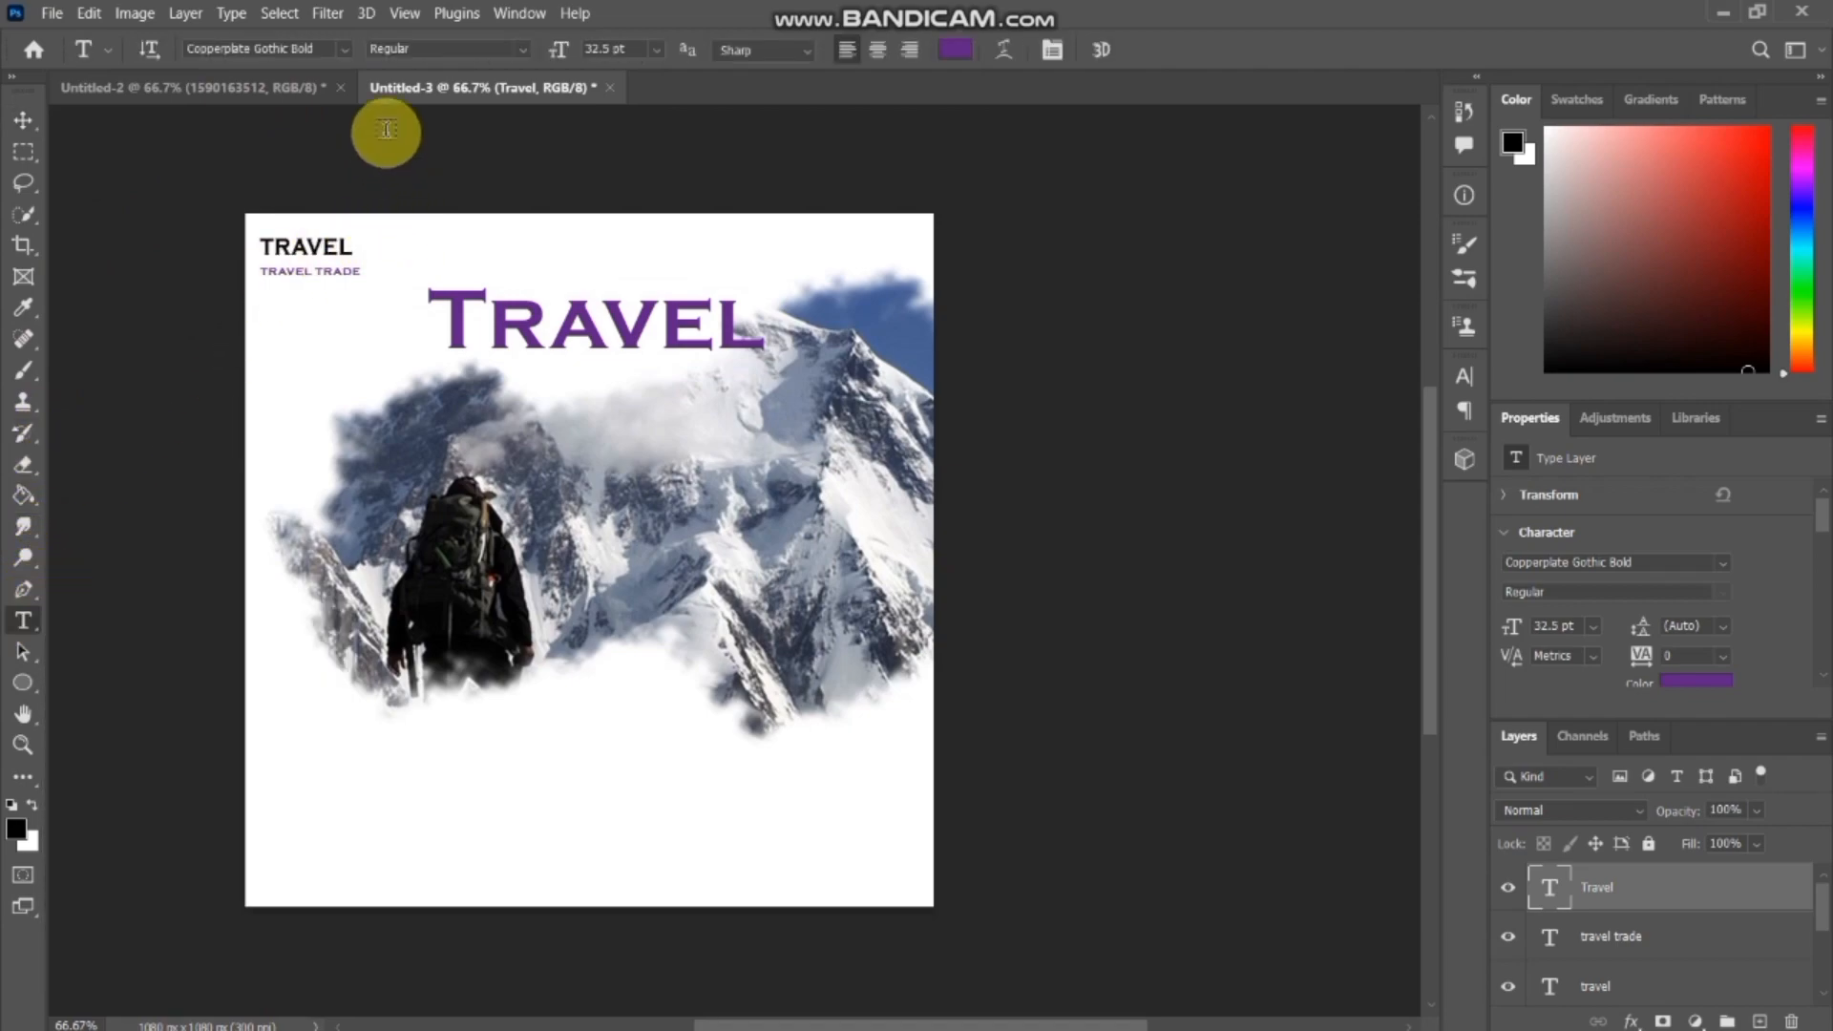
pyautogui.click(343, 49)
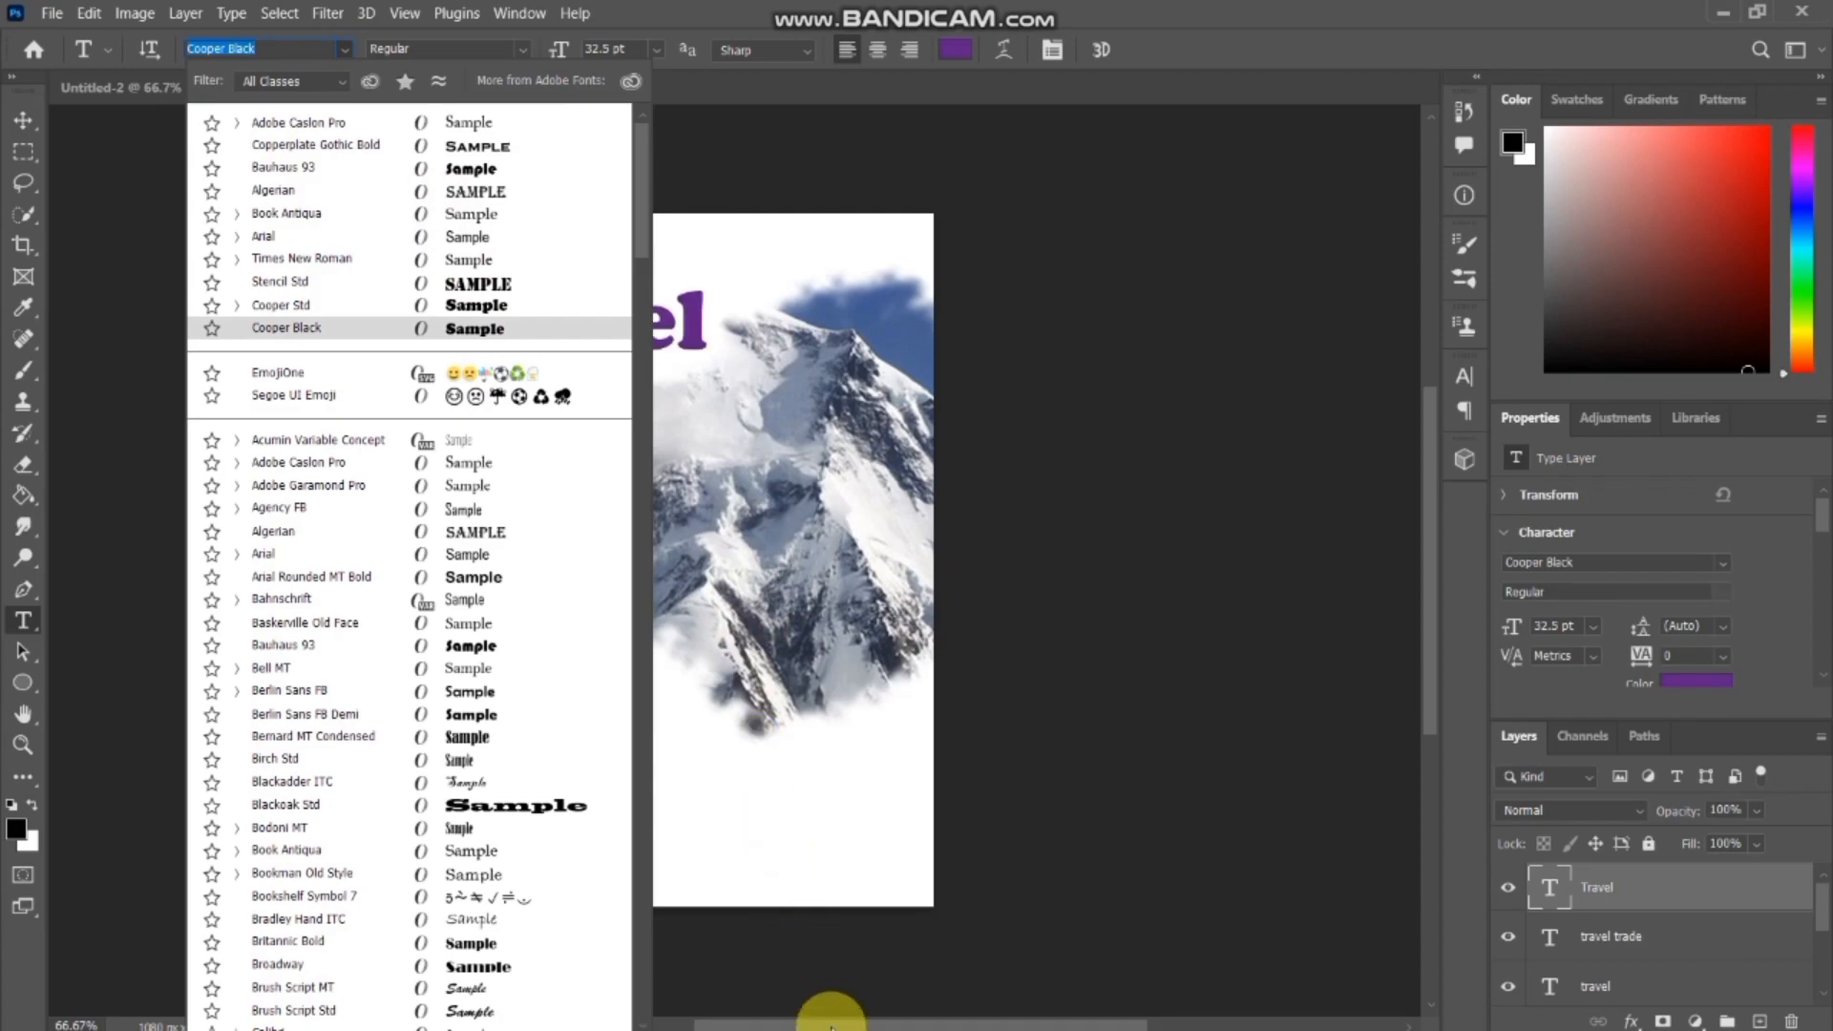
pyautogui.moveTo(830, 1021); pyautogui.dragTo(721, 1007)
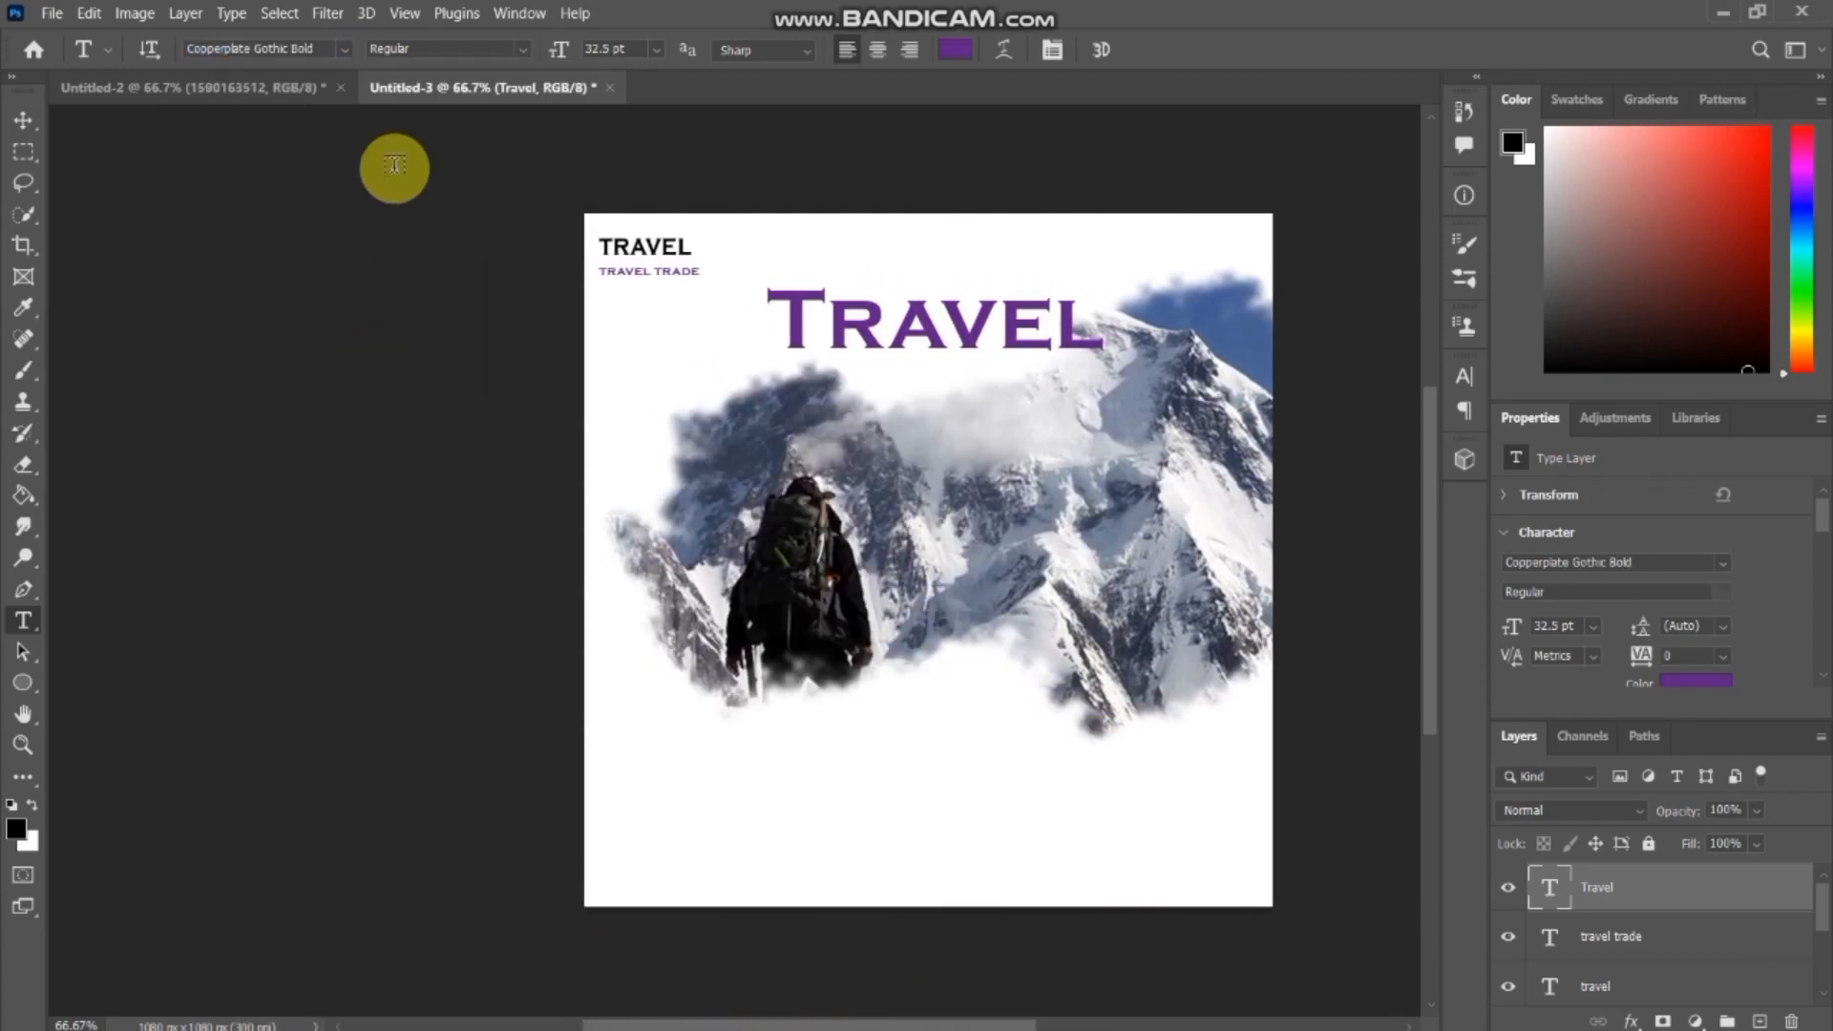
pyautogui.click(344, 50)
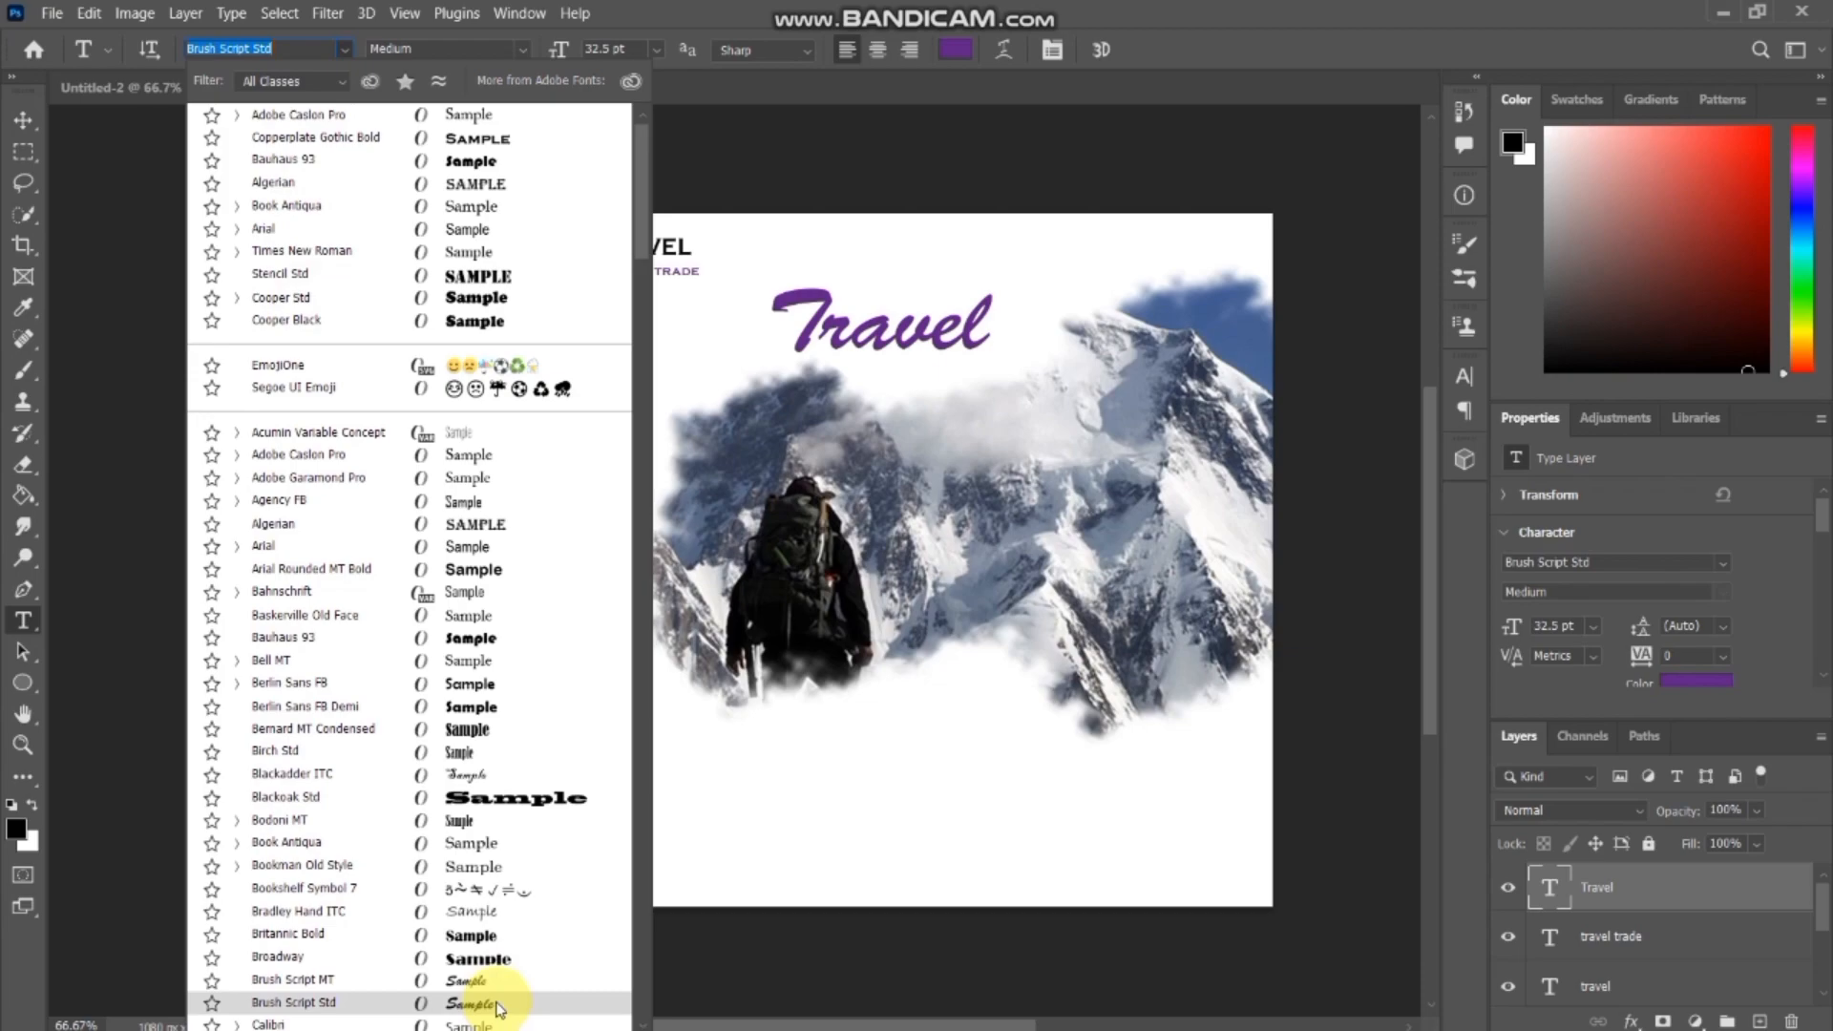
pyautogui.click(496, 1004)
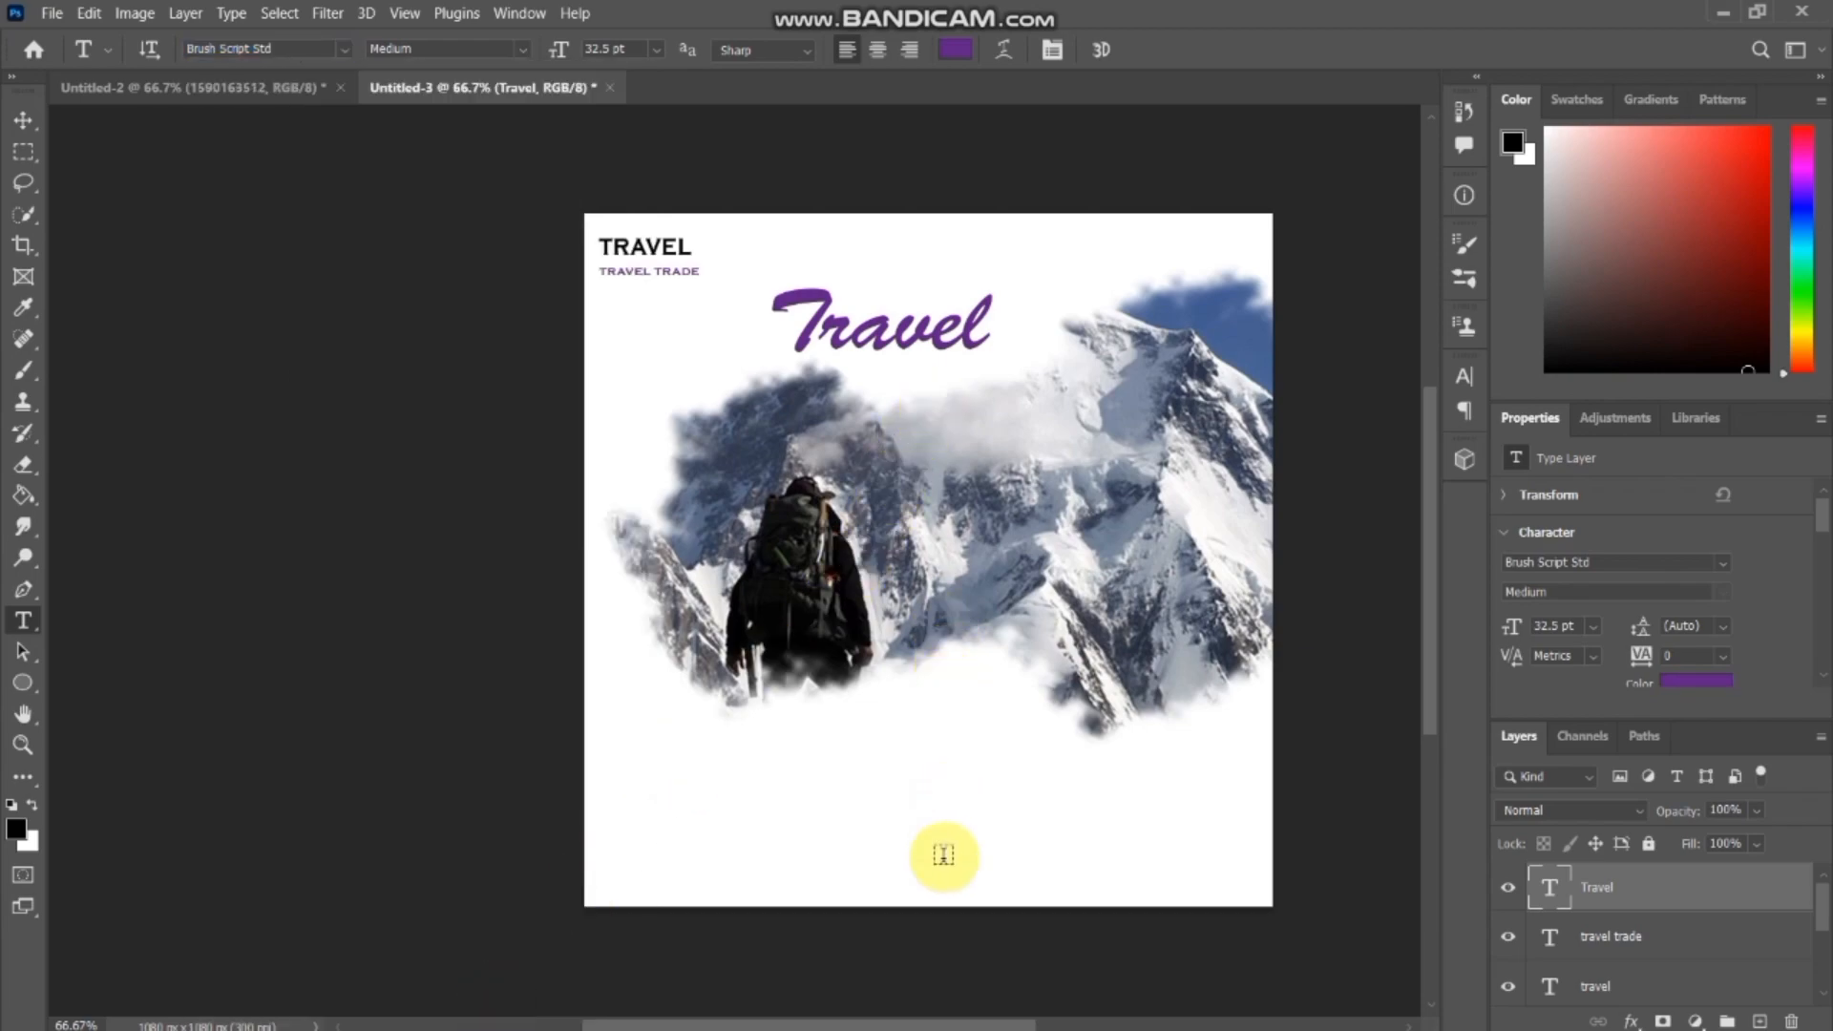
# Add a separate 72 pt Brush Script Std text layer reading "lets go", starting just below the large Travel text.
pyautogui.moveTo(897, 1023); pyautogui.dragTo(961, 1024)
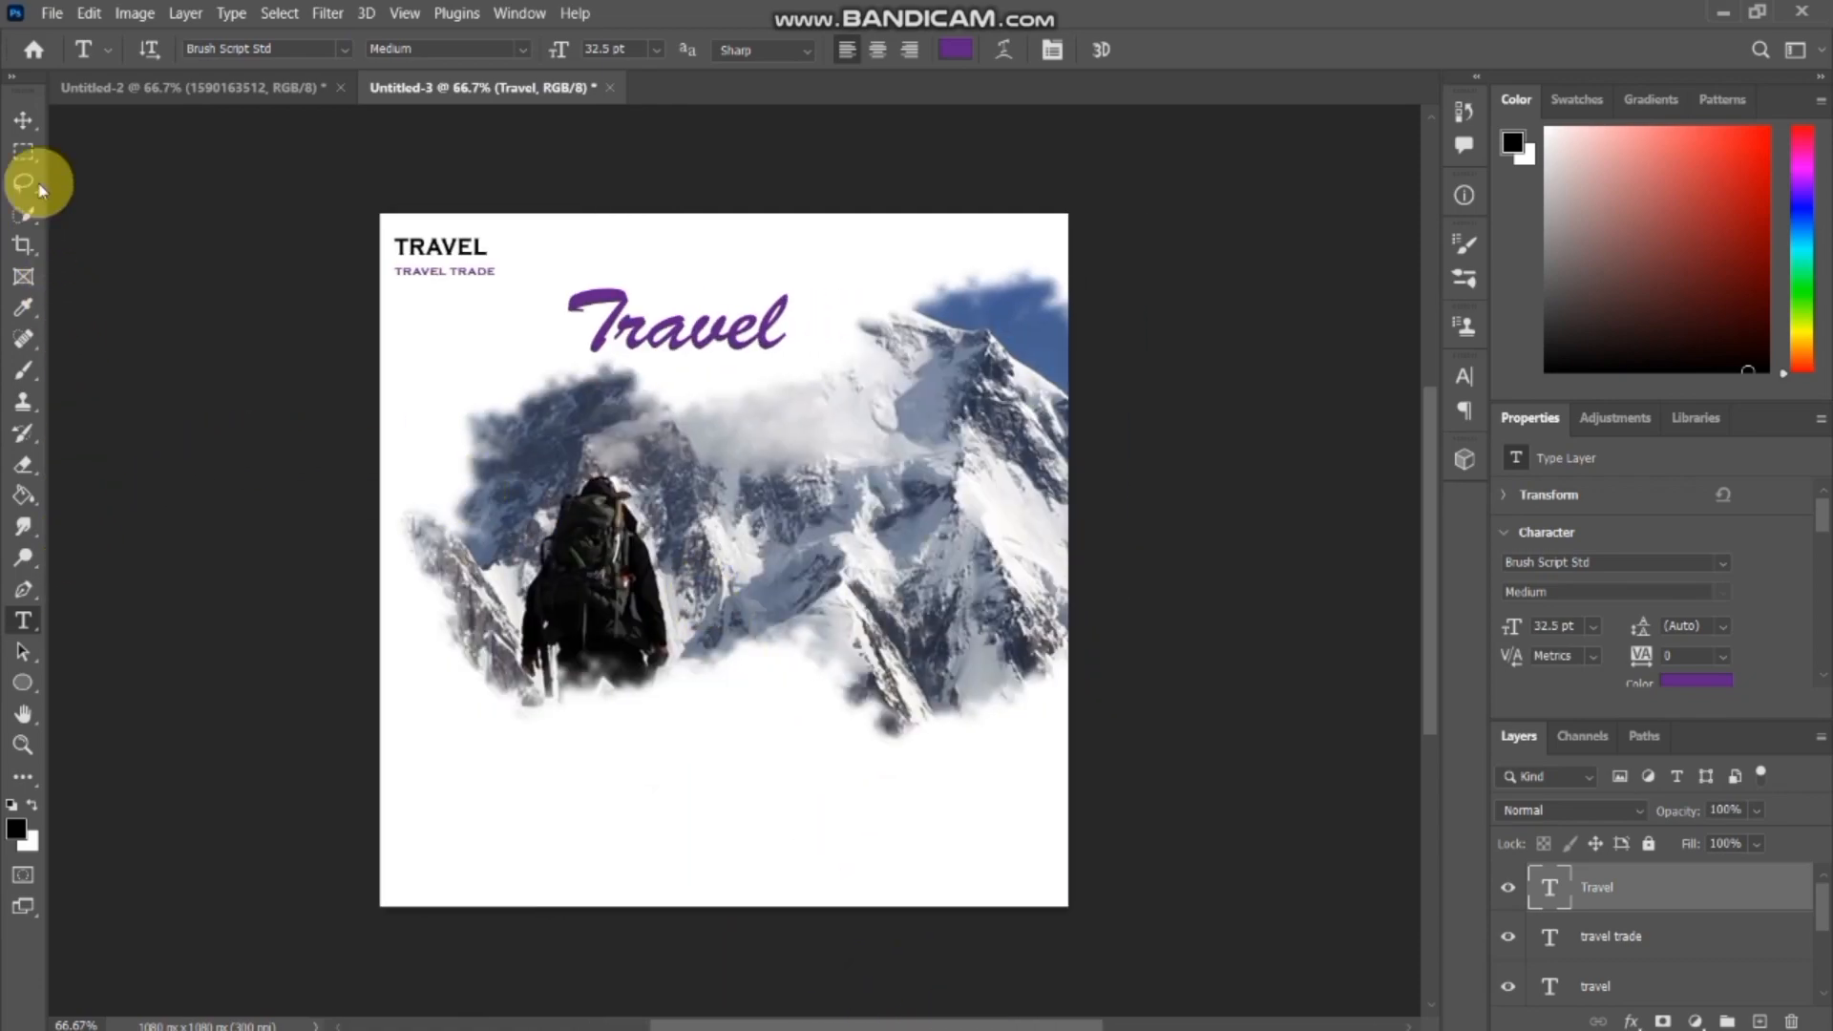
pyautogui.click(24, 121)
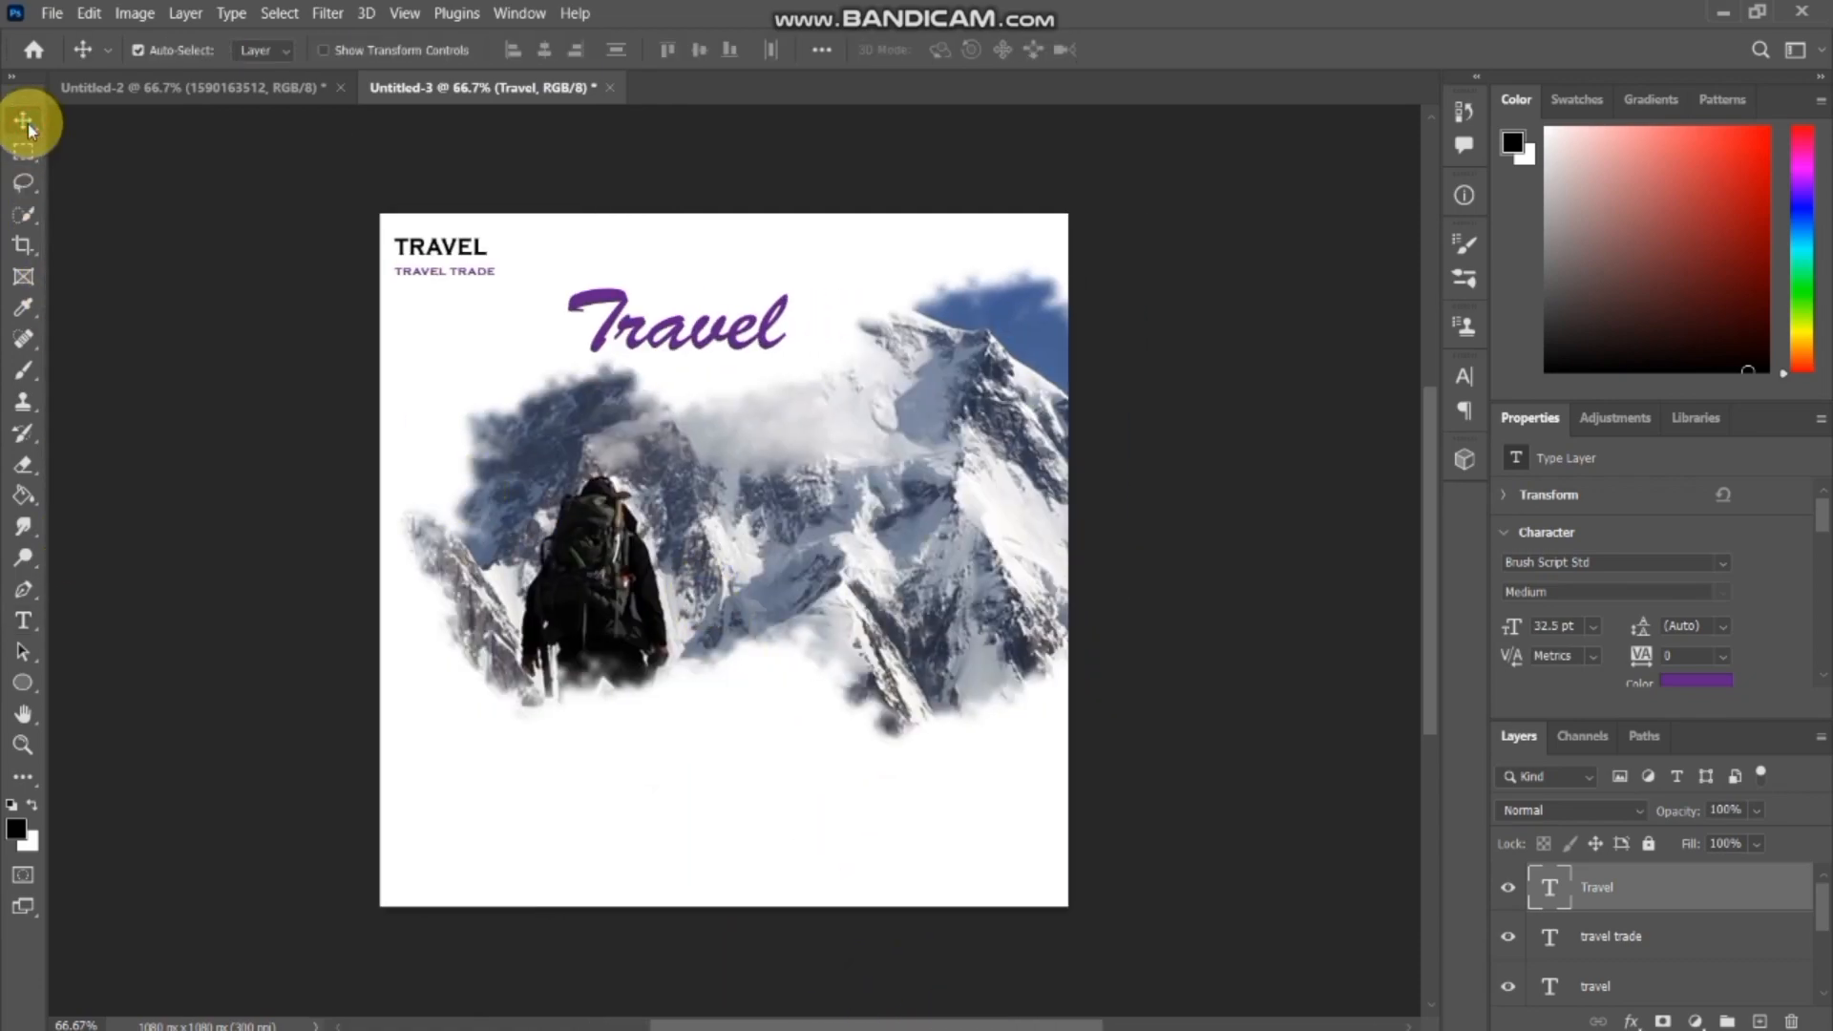
pyautogui.click(29, 621)
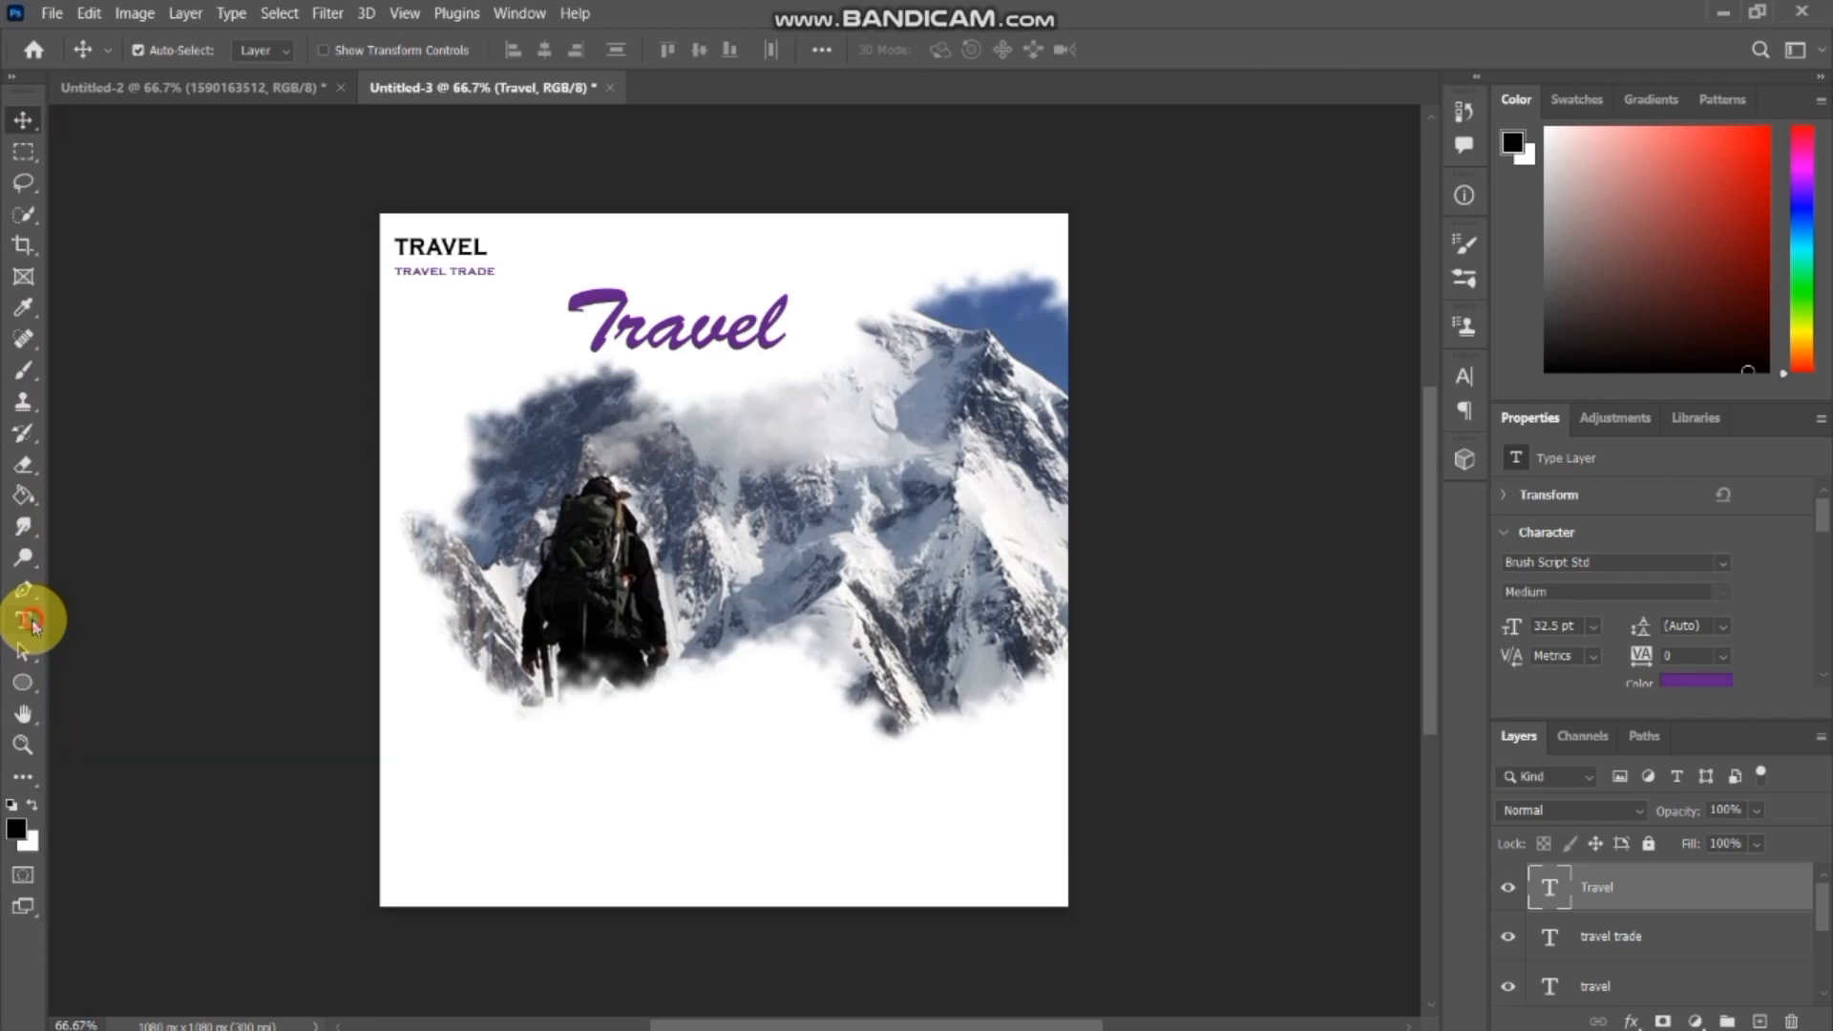
pyautogui.click(665, 382)
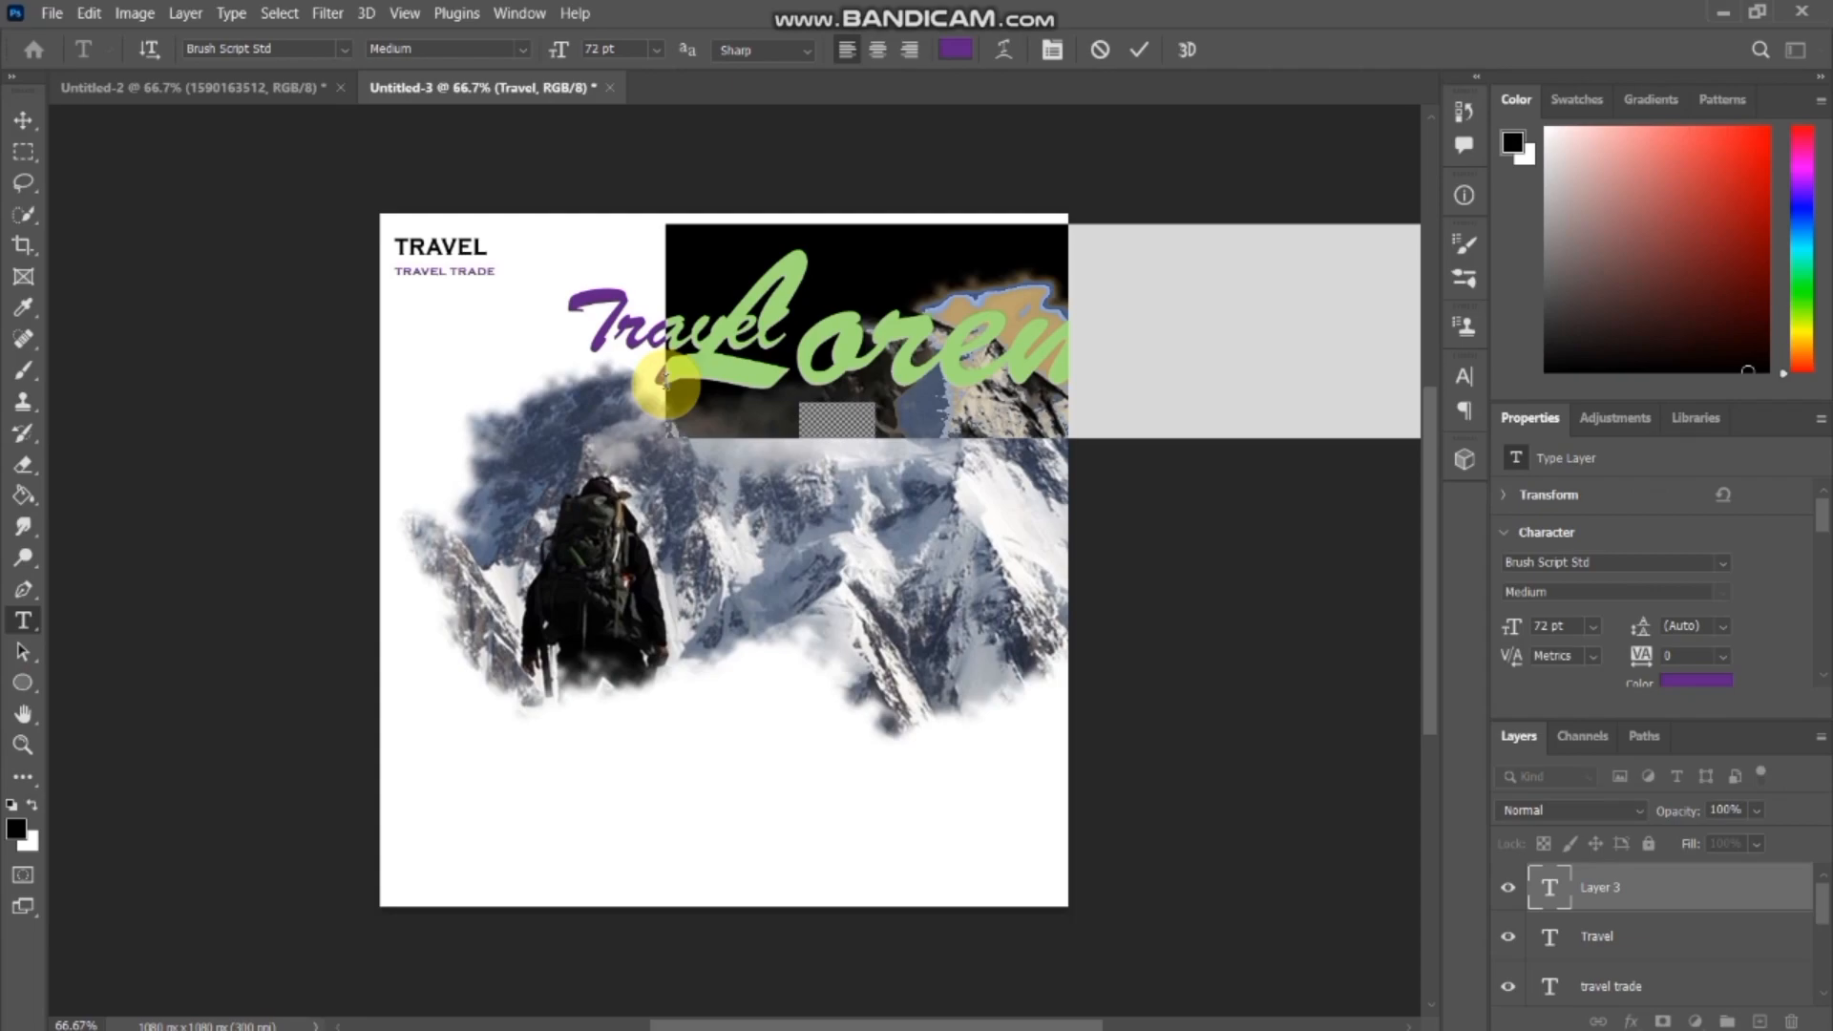
pyautogui.write('bet')
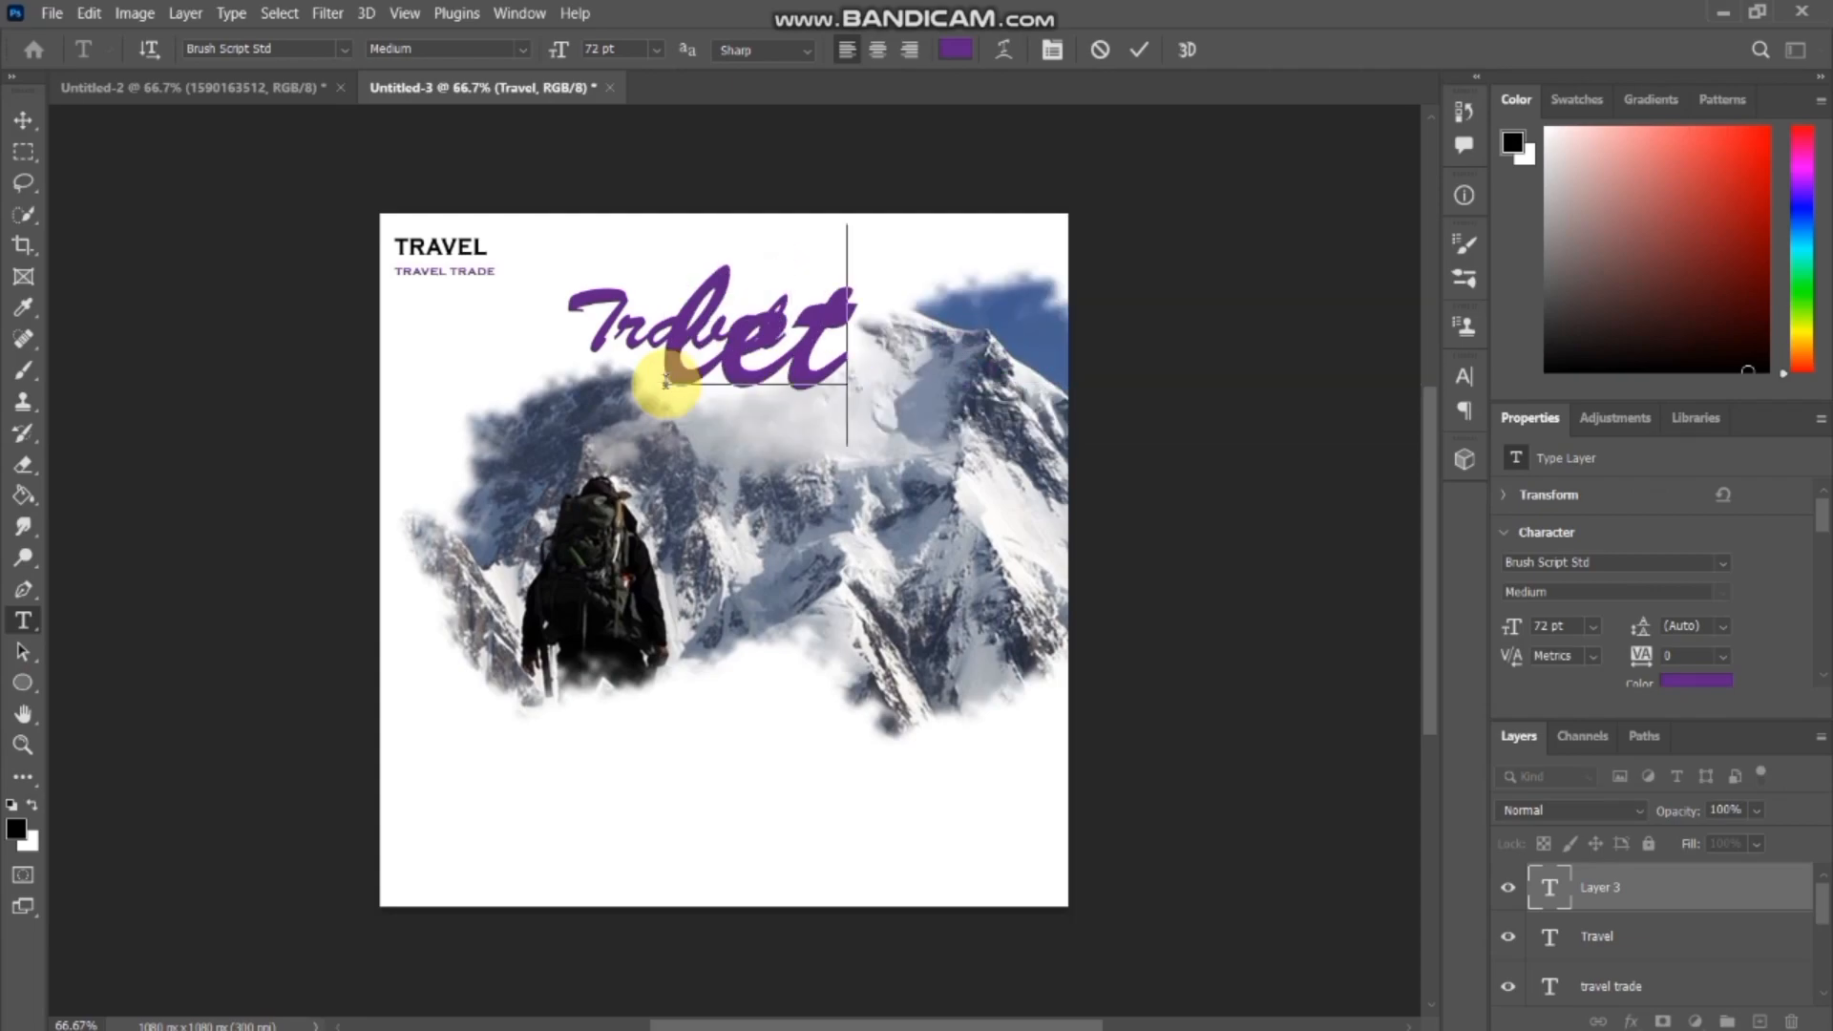
pyautogui.write('s g')
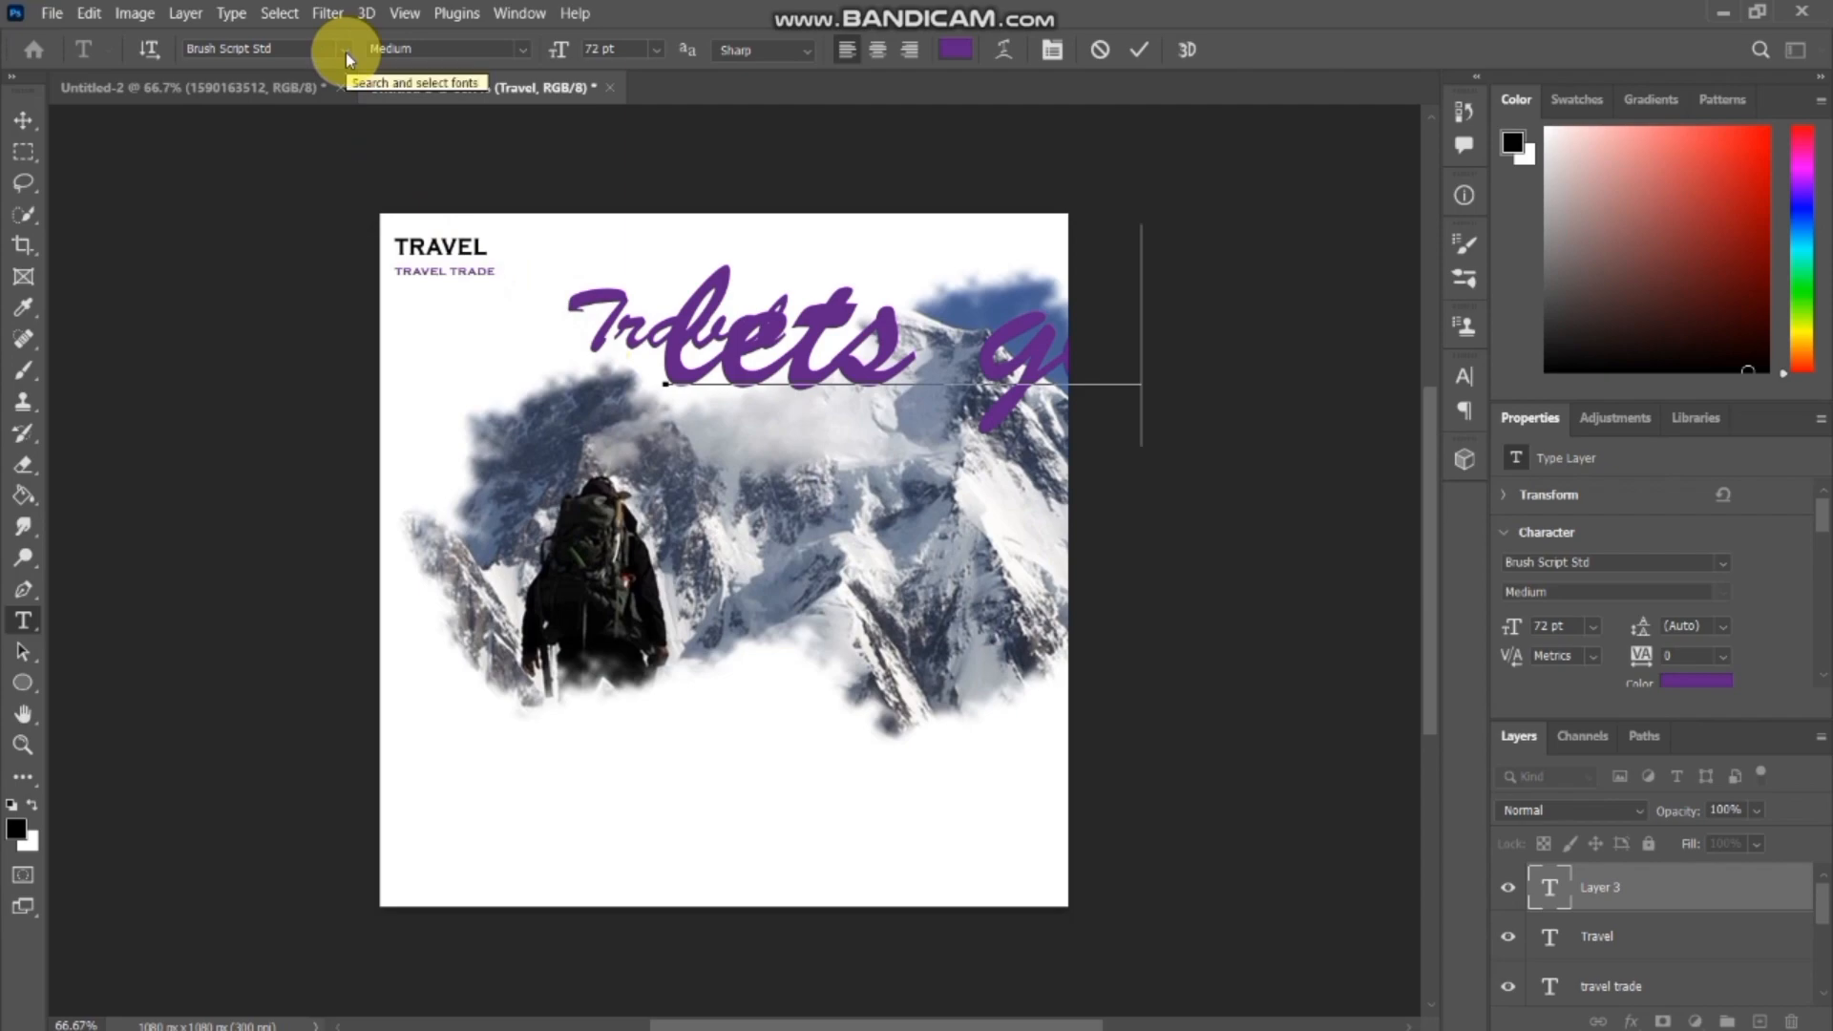
# Try to recolour the large "lets go" text near-black (#050108).
pyautogui.click(945, 49)
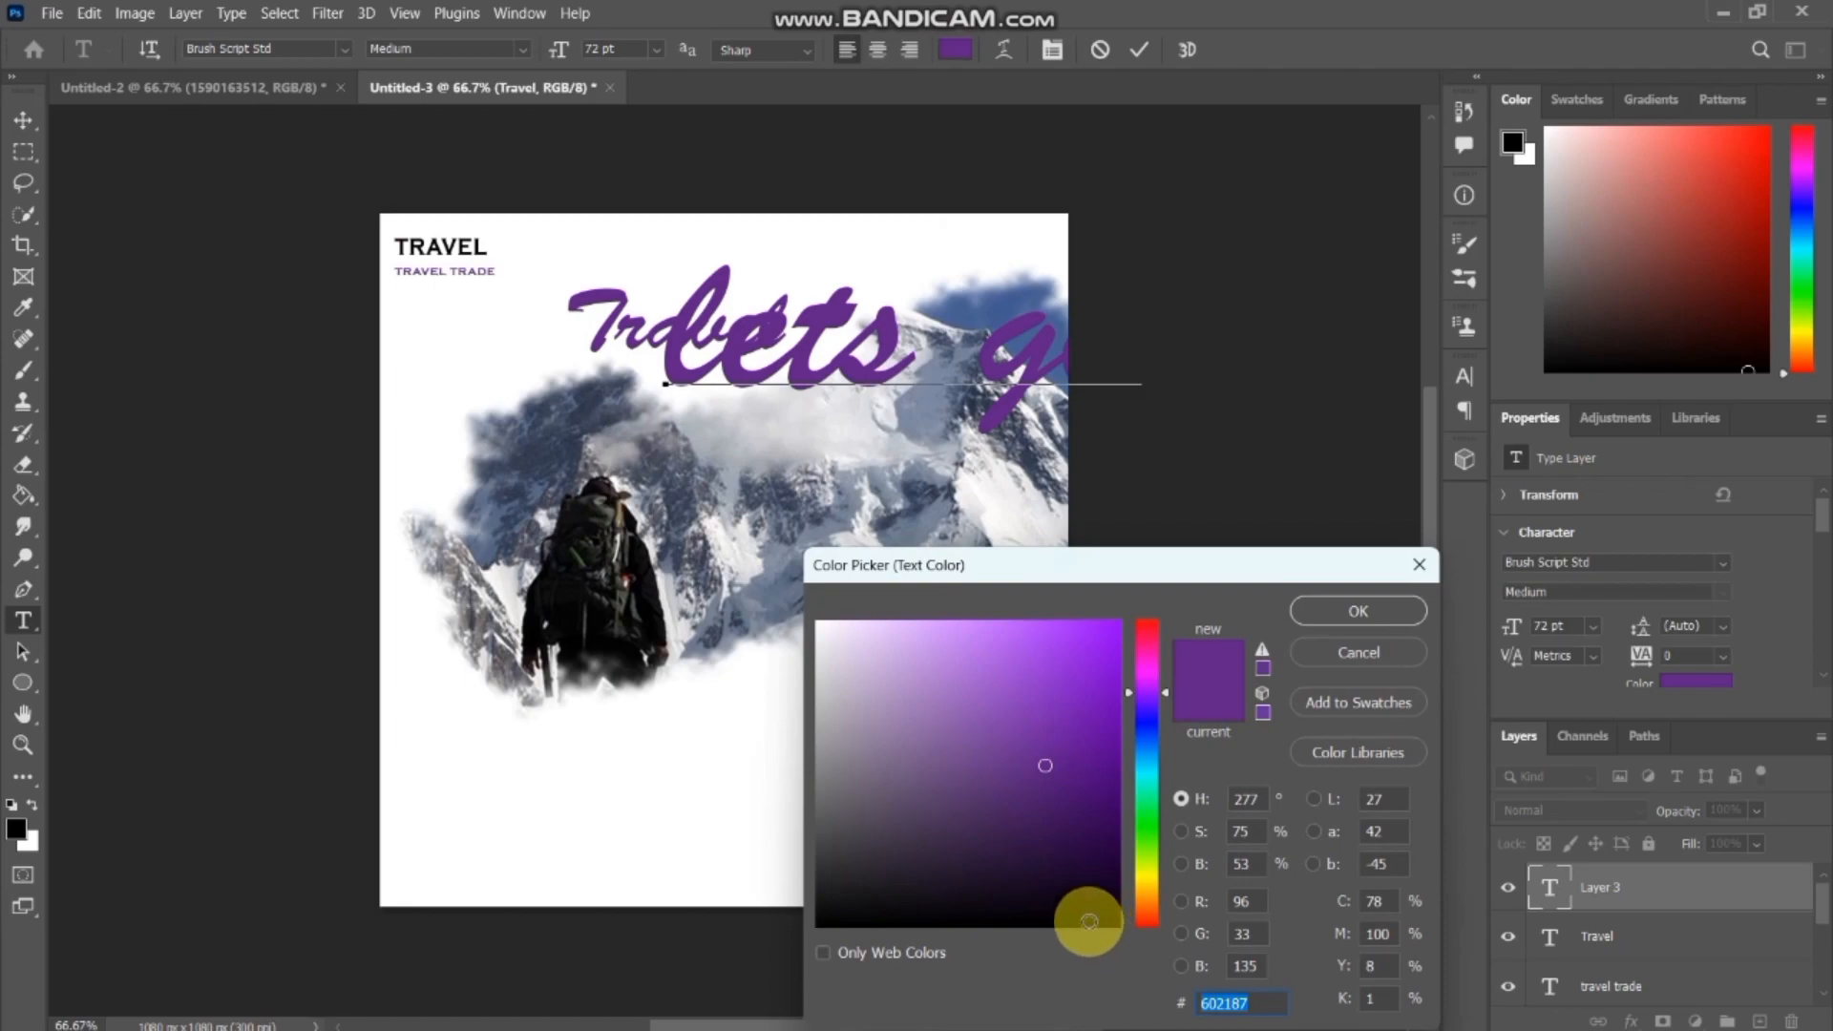
pyautogui.click(1088, 919)
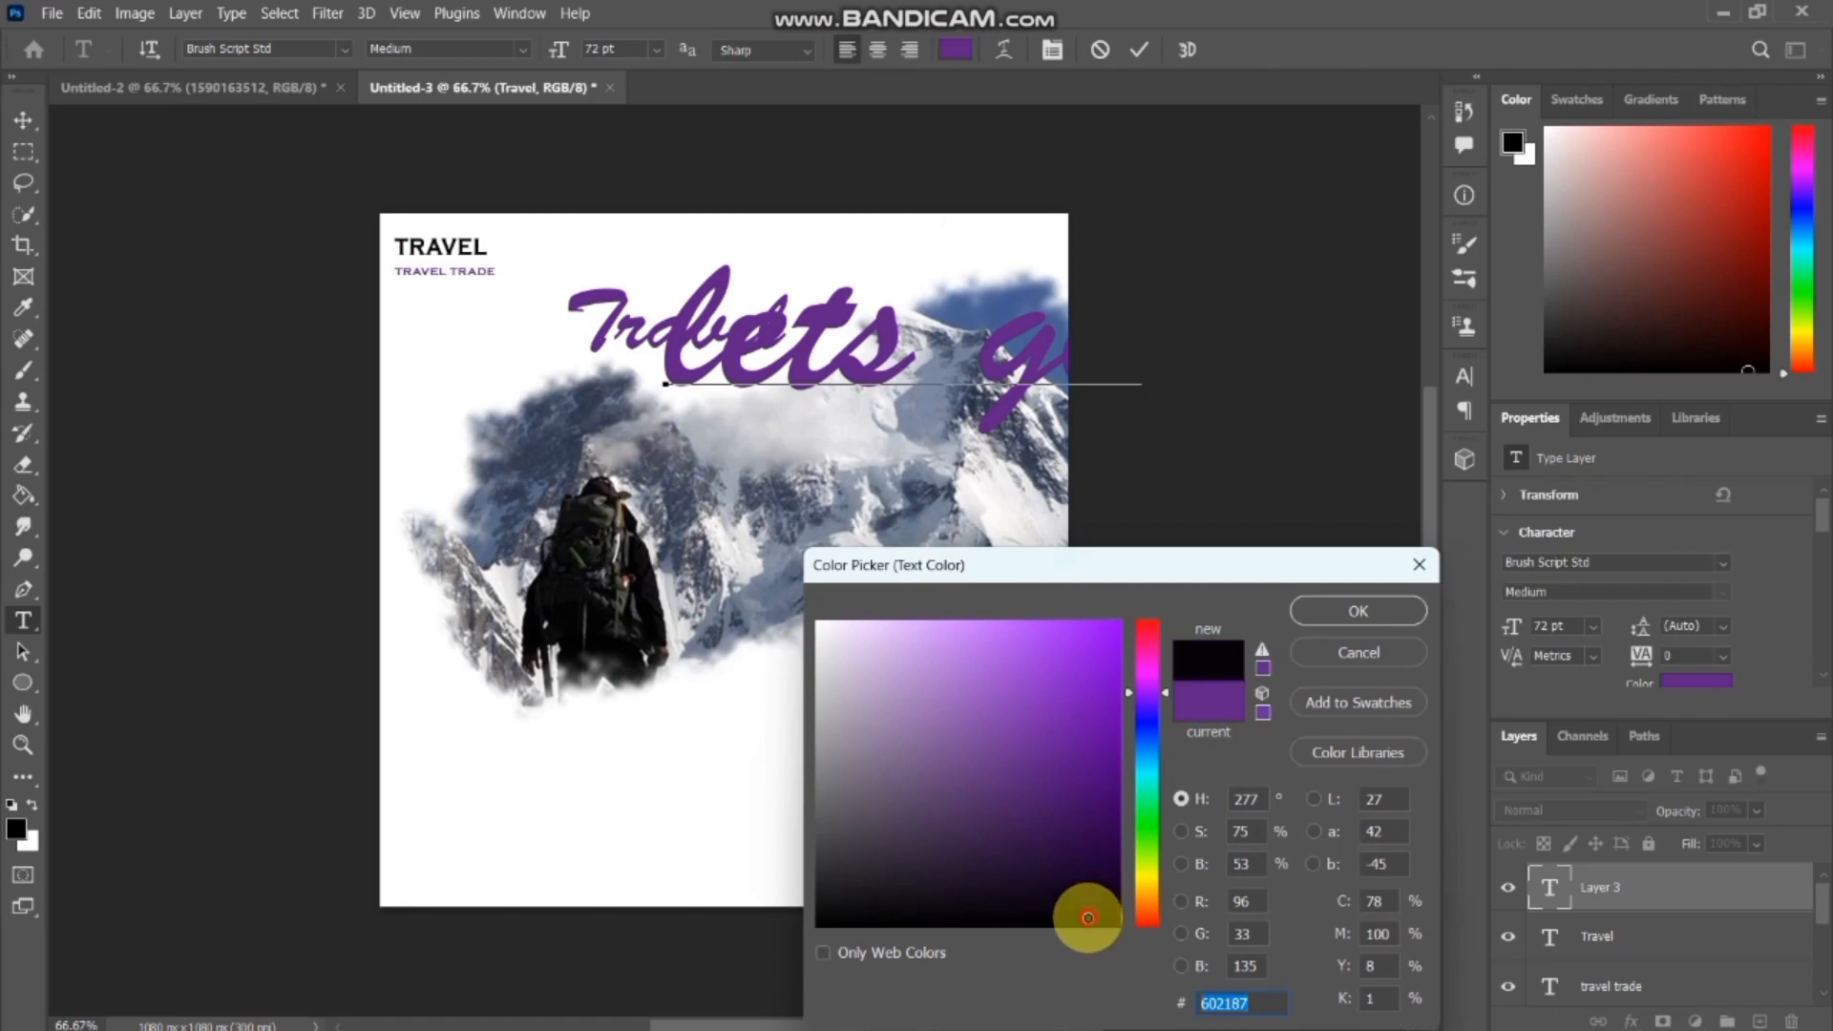
pyautogui.click(1337, 611)
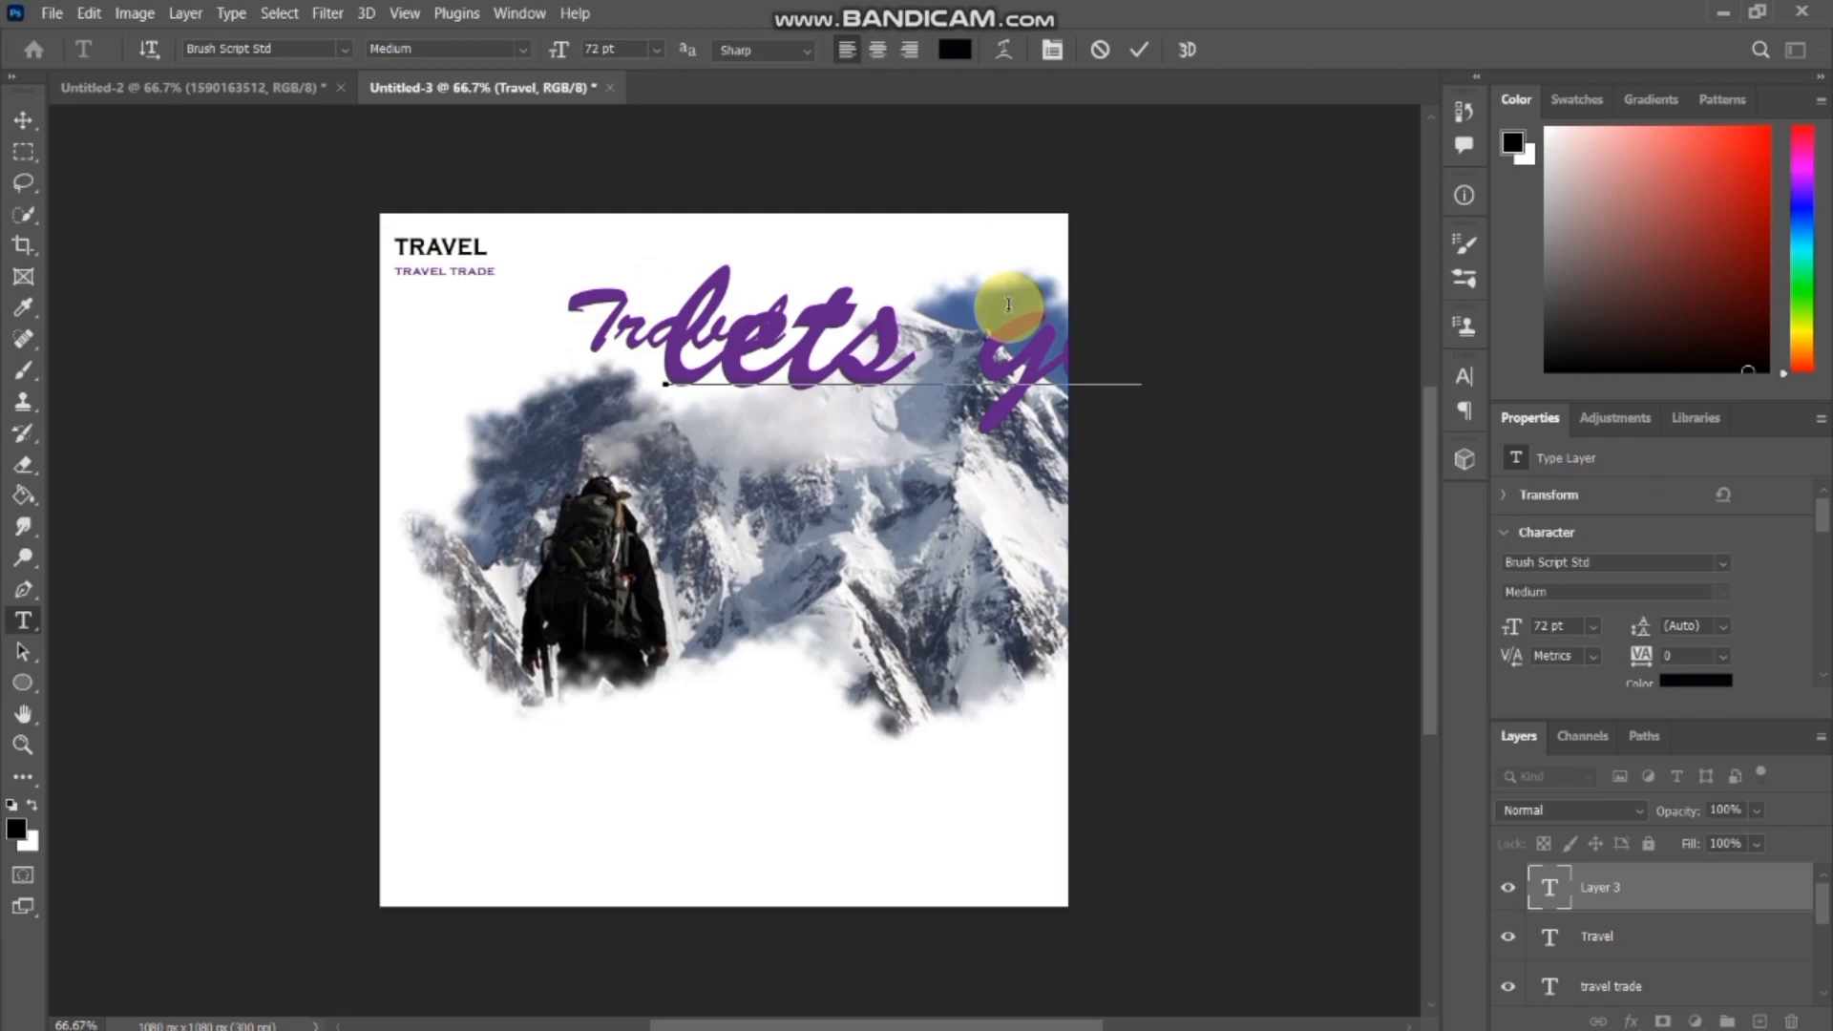
# Try other fonts, such as Copperplate Gothic Bold, Arial and Book Antiqua, on the "lets go" text while it is being edited.
pyautogui.click(343, 49)
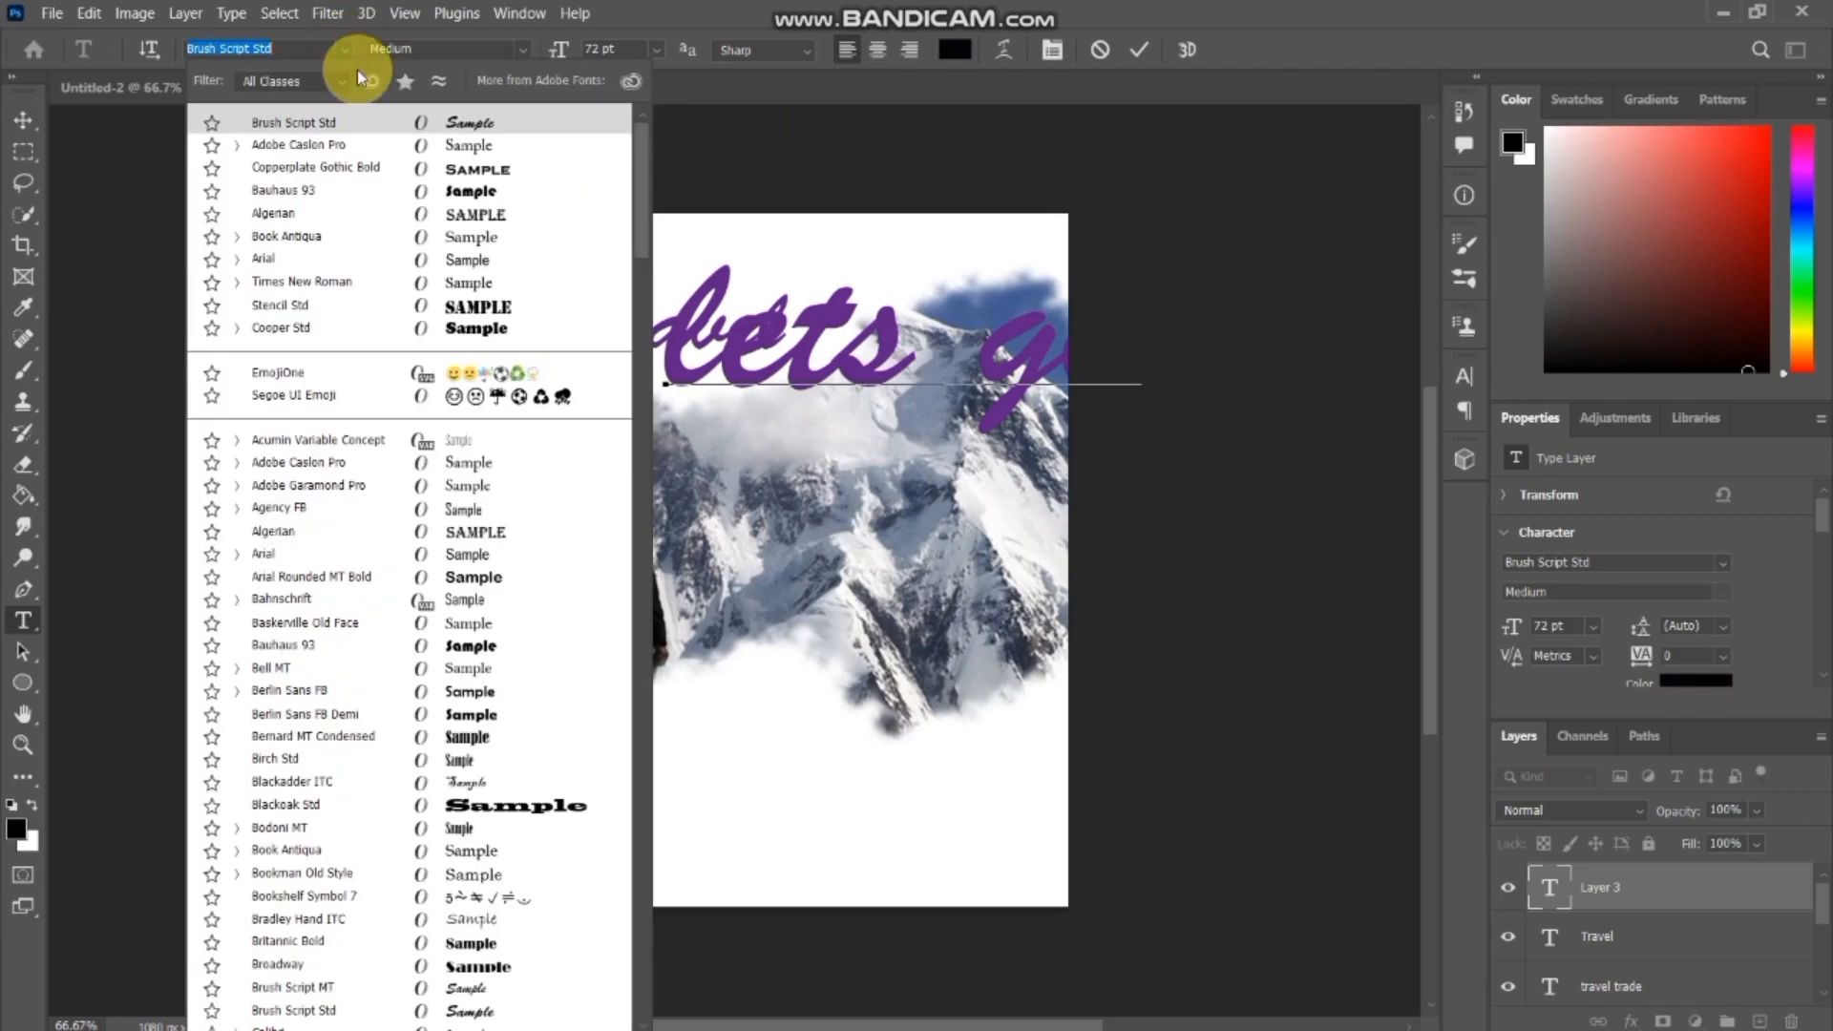
pyautogui.click(24, 119)
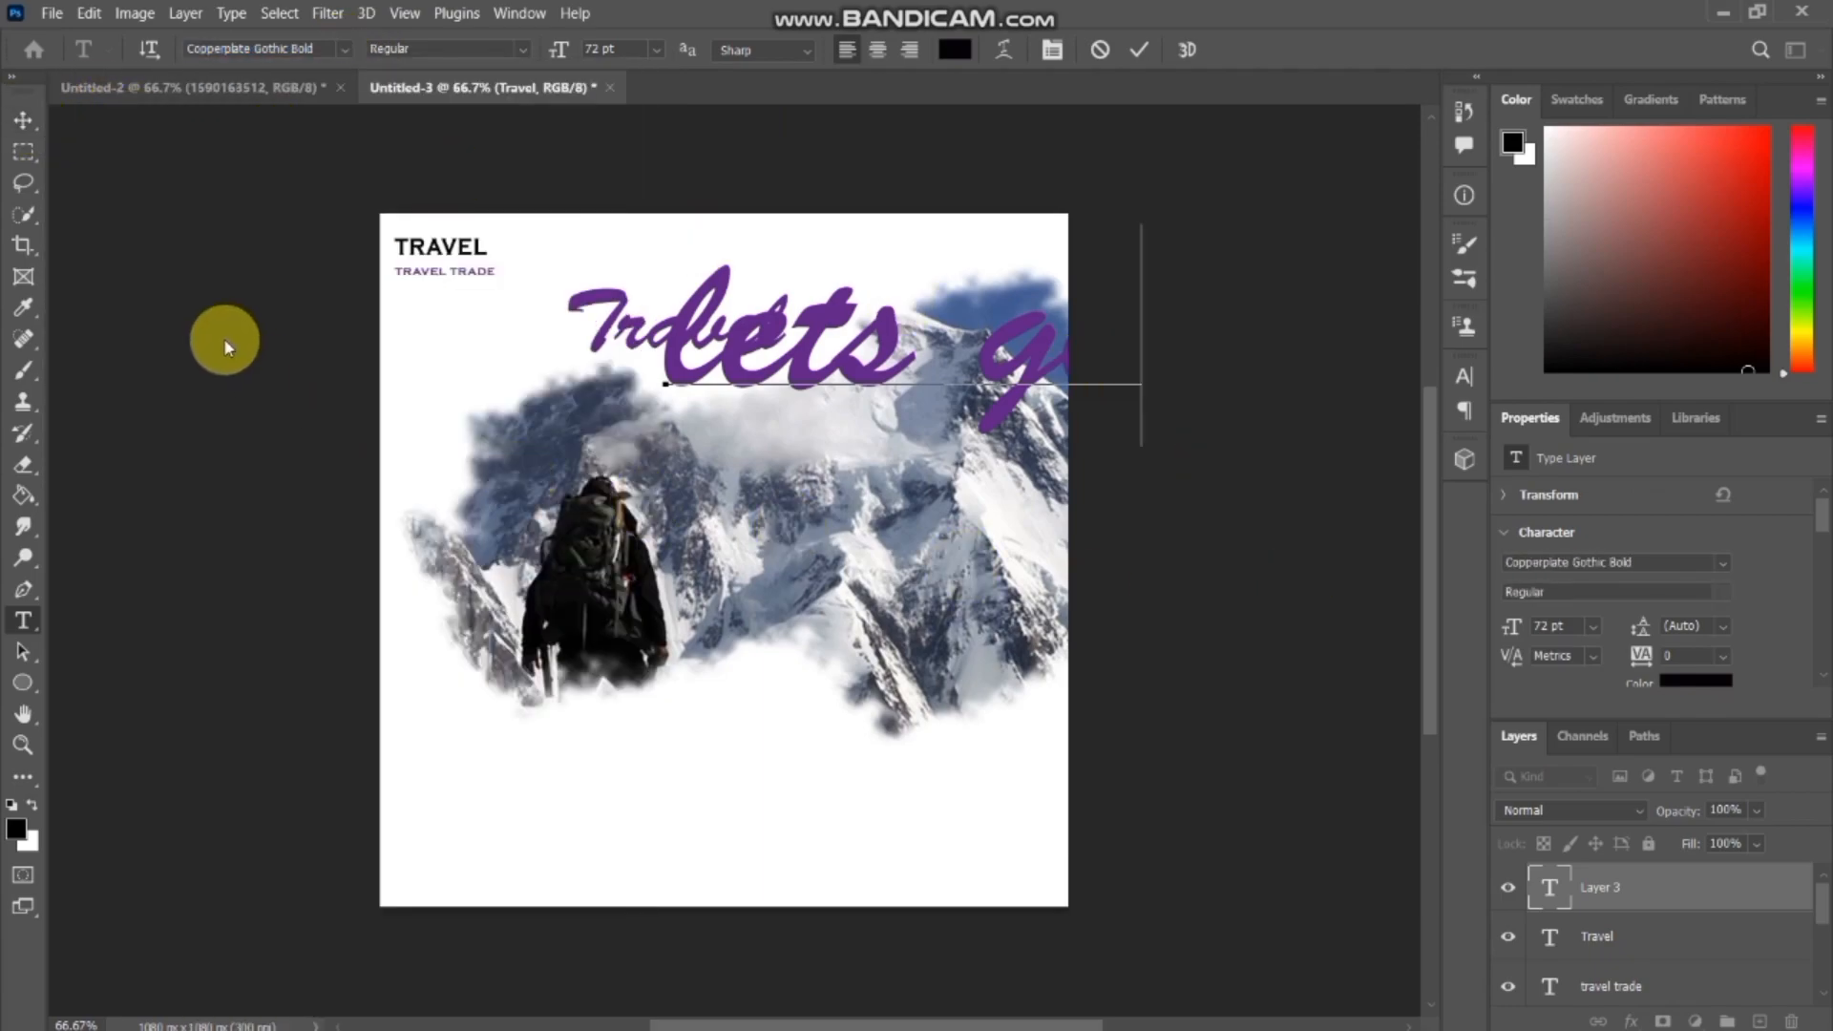
pyautogui.click(346, 49)
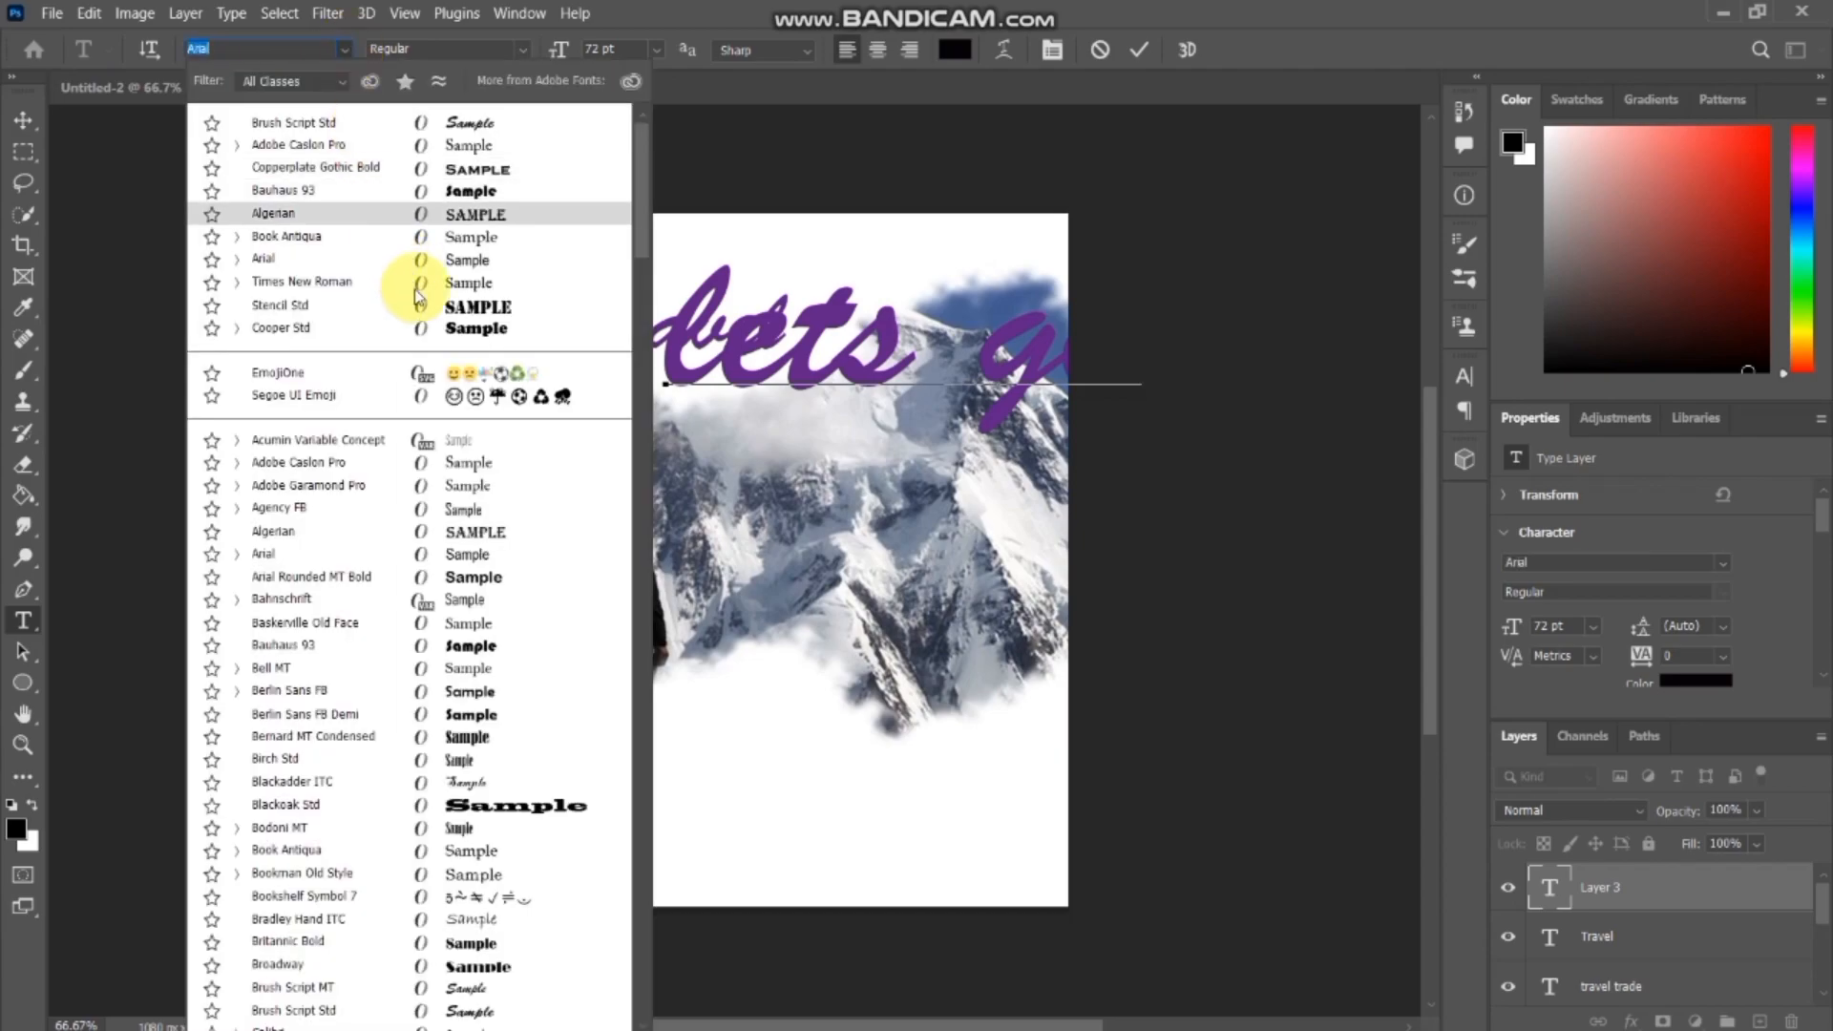
pyautogui.click(1100, 196)
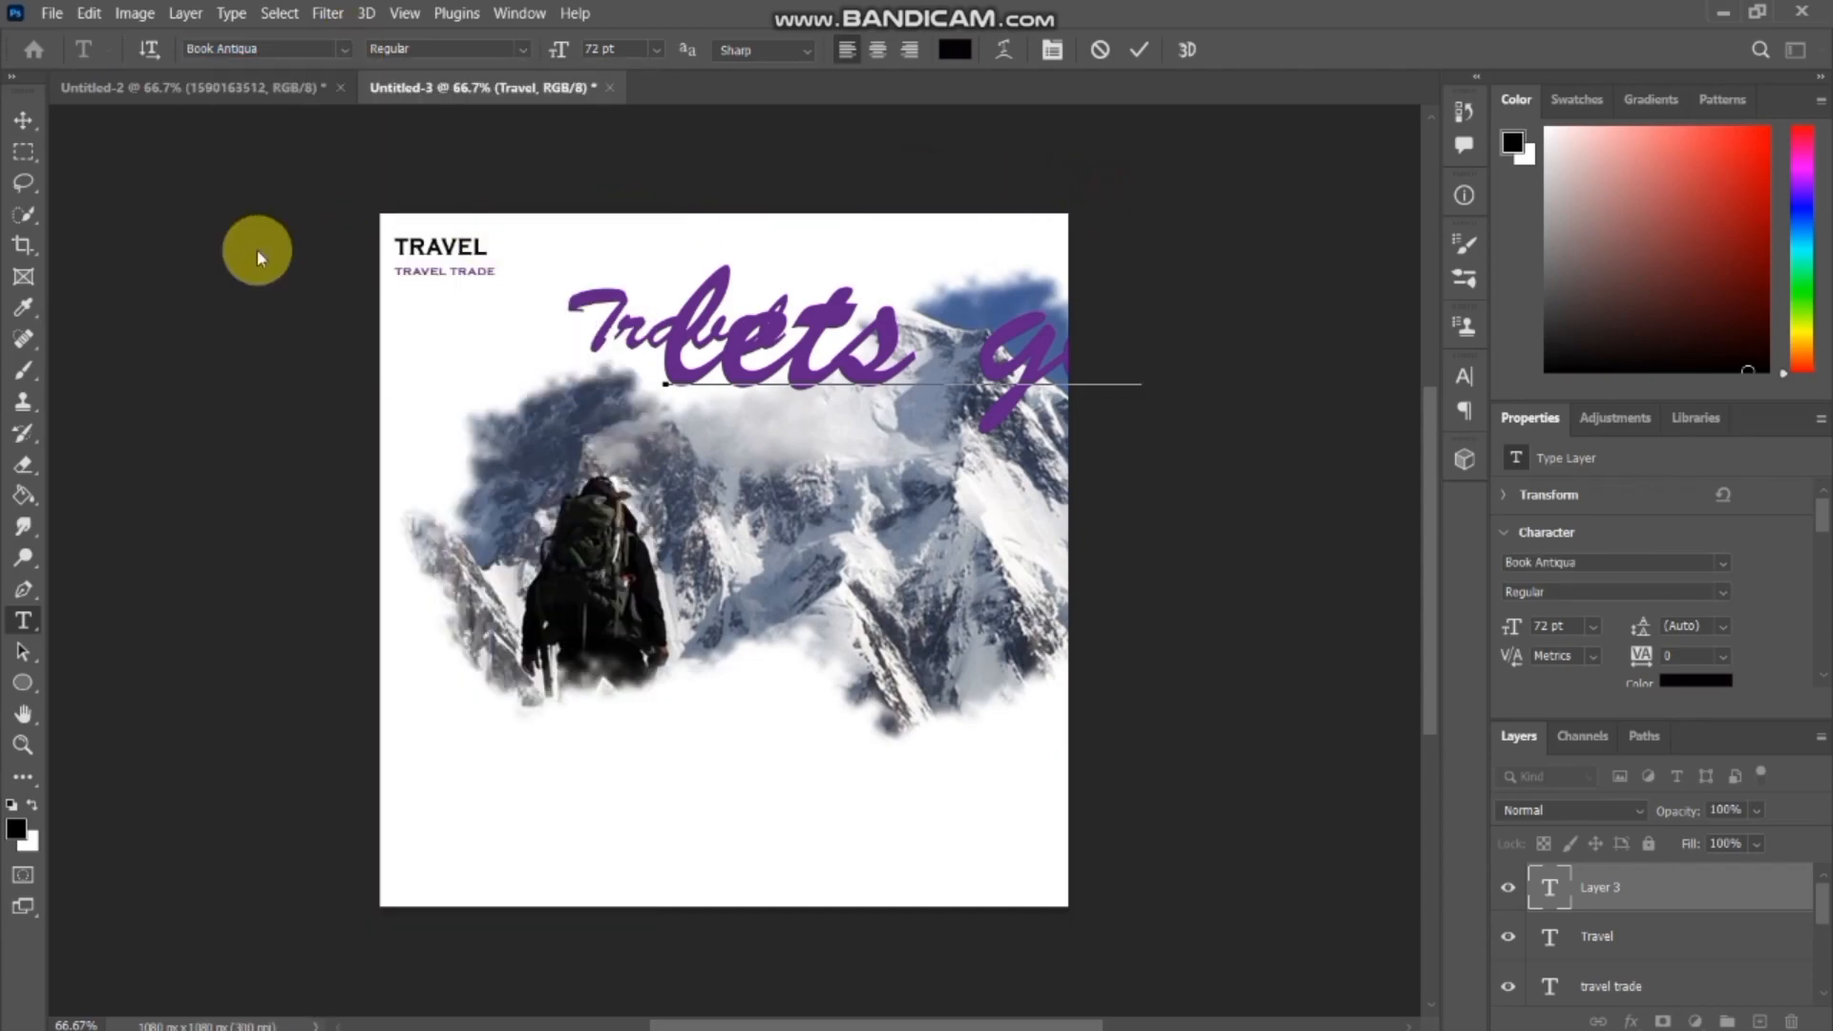
pyautogui.click(24, 120)
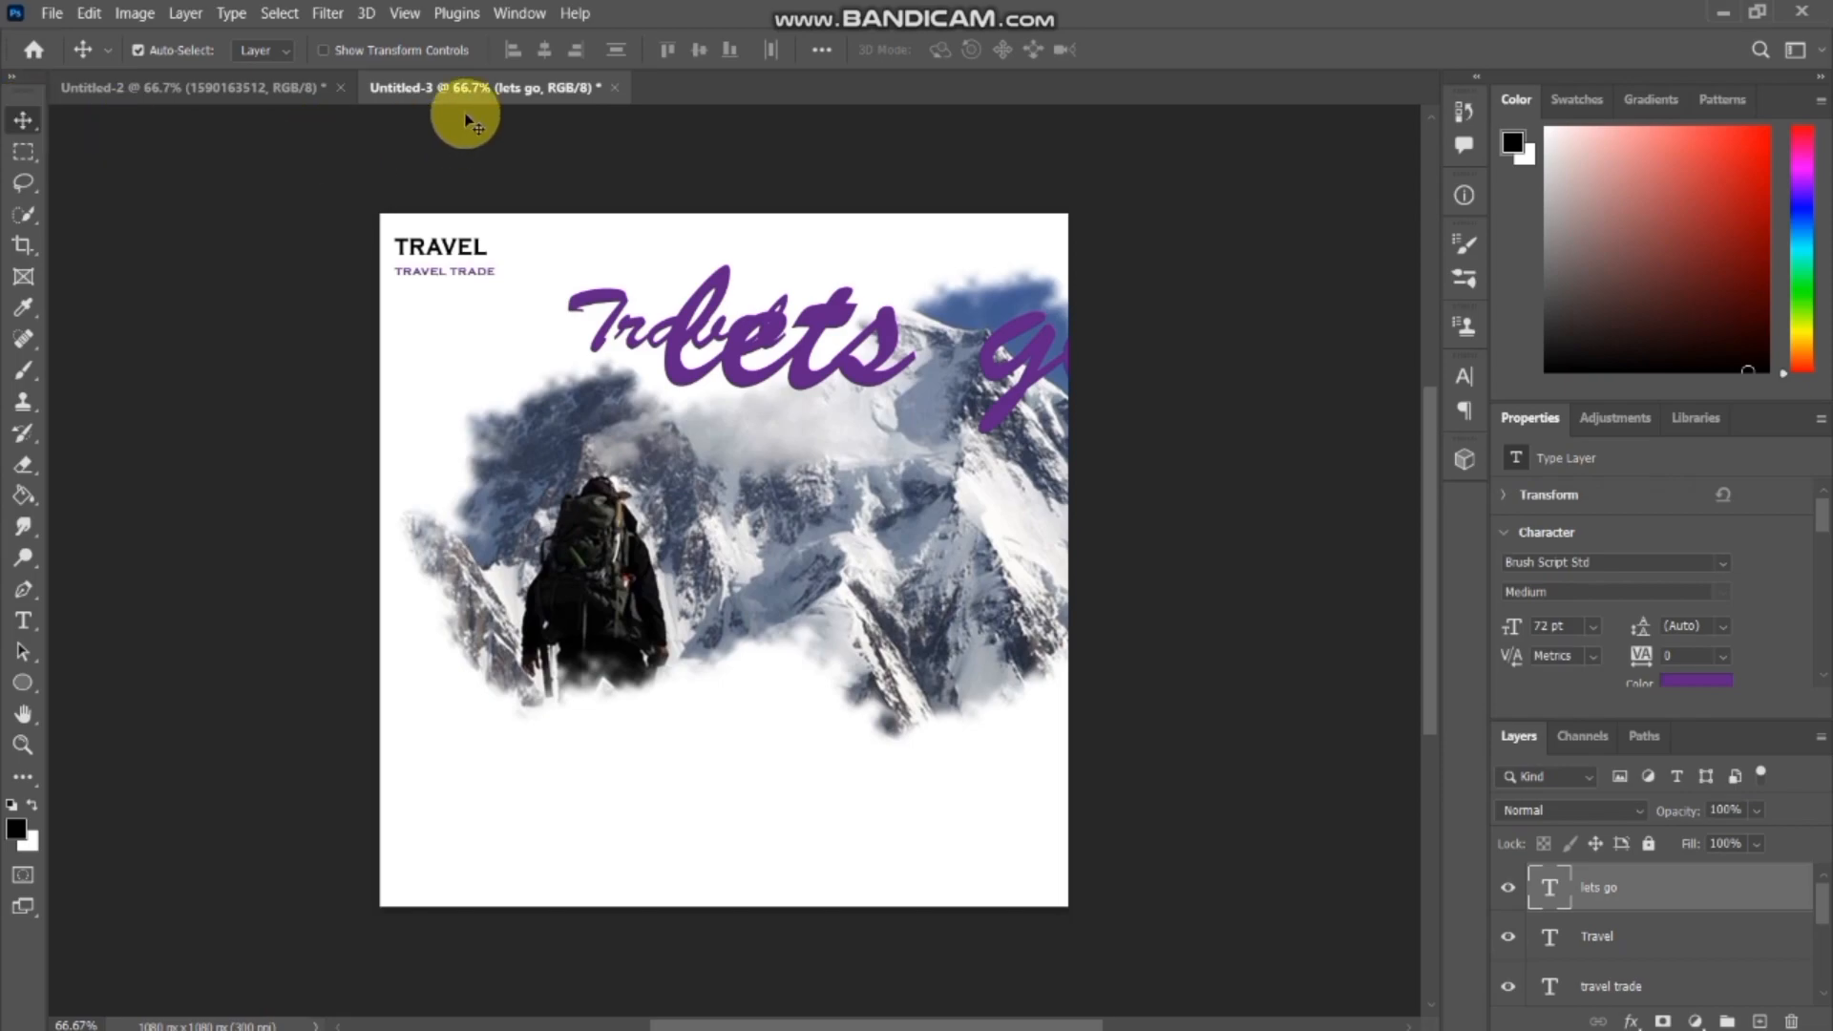
# Preview fonts such as Stencil Std and Cooper Std on the "lets go" text layer, and set it to Adobe Caslon Pro Regular.
pyautogui.click(24, 620)
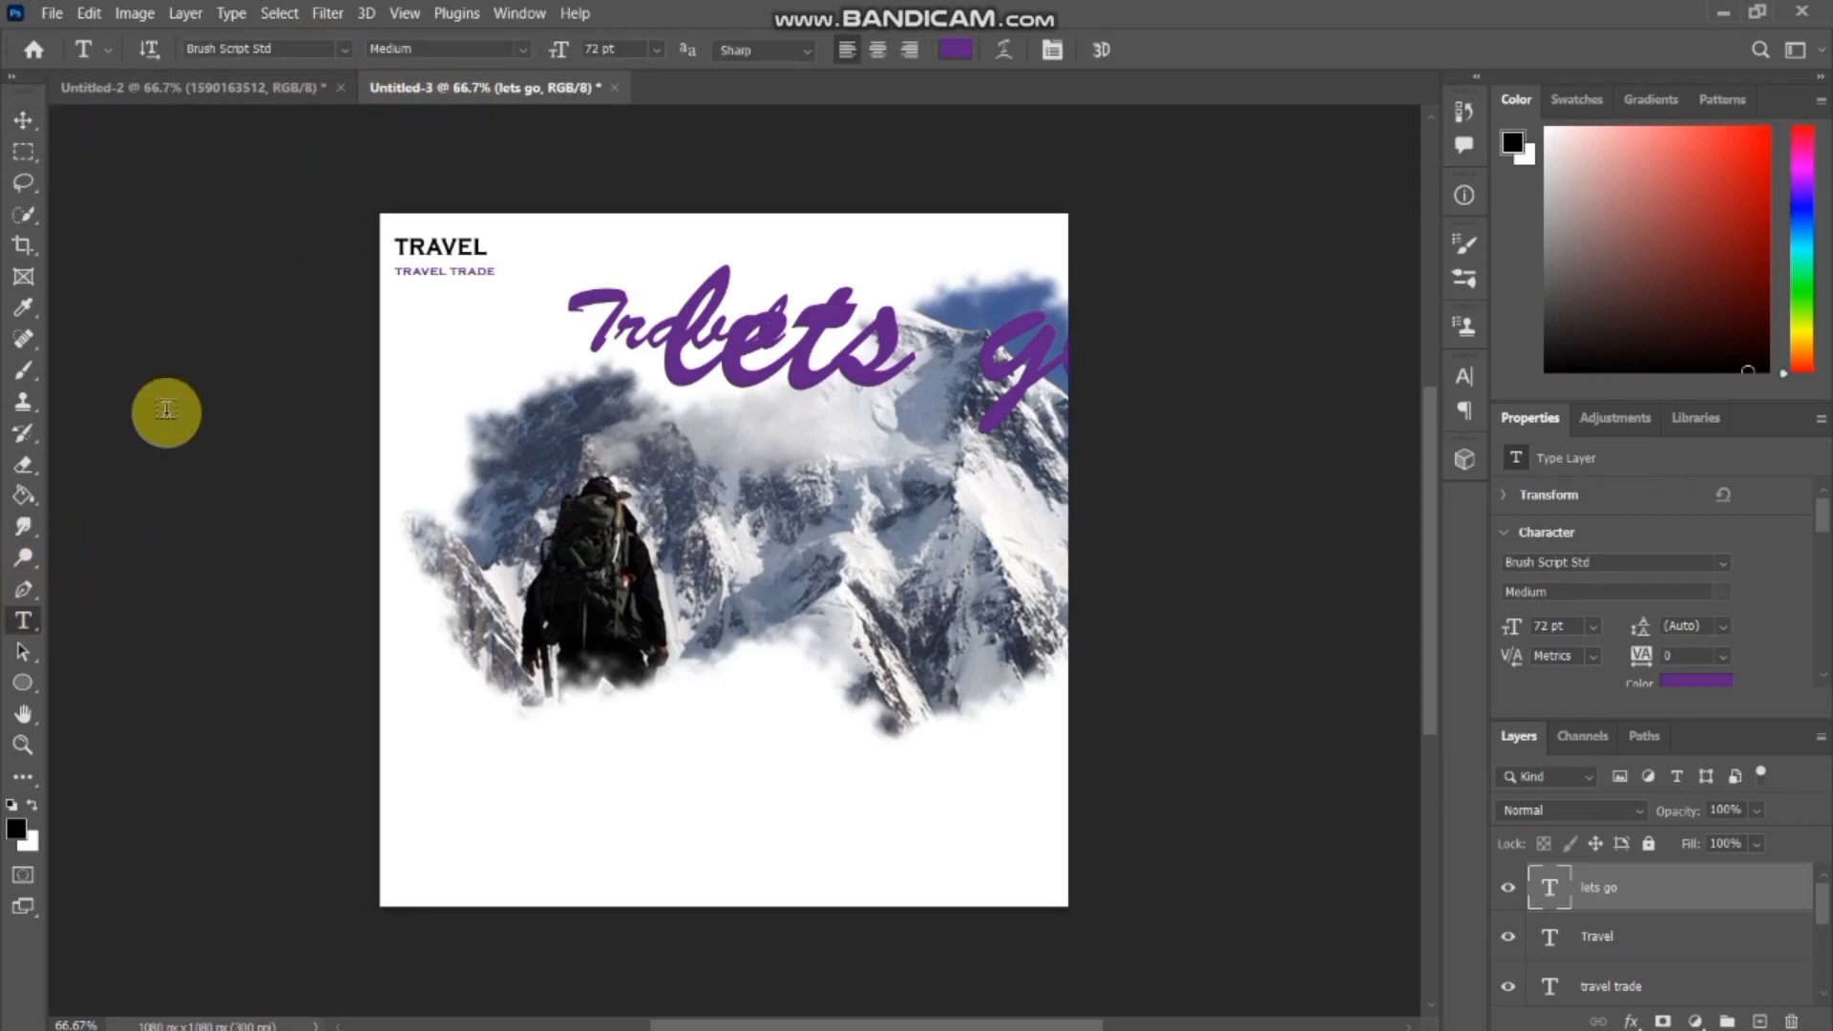
pyautogui.click(341, 49)
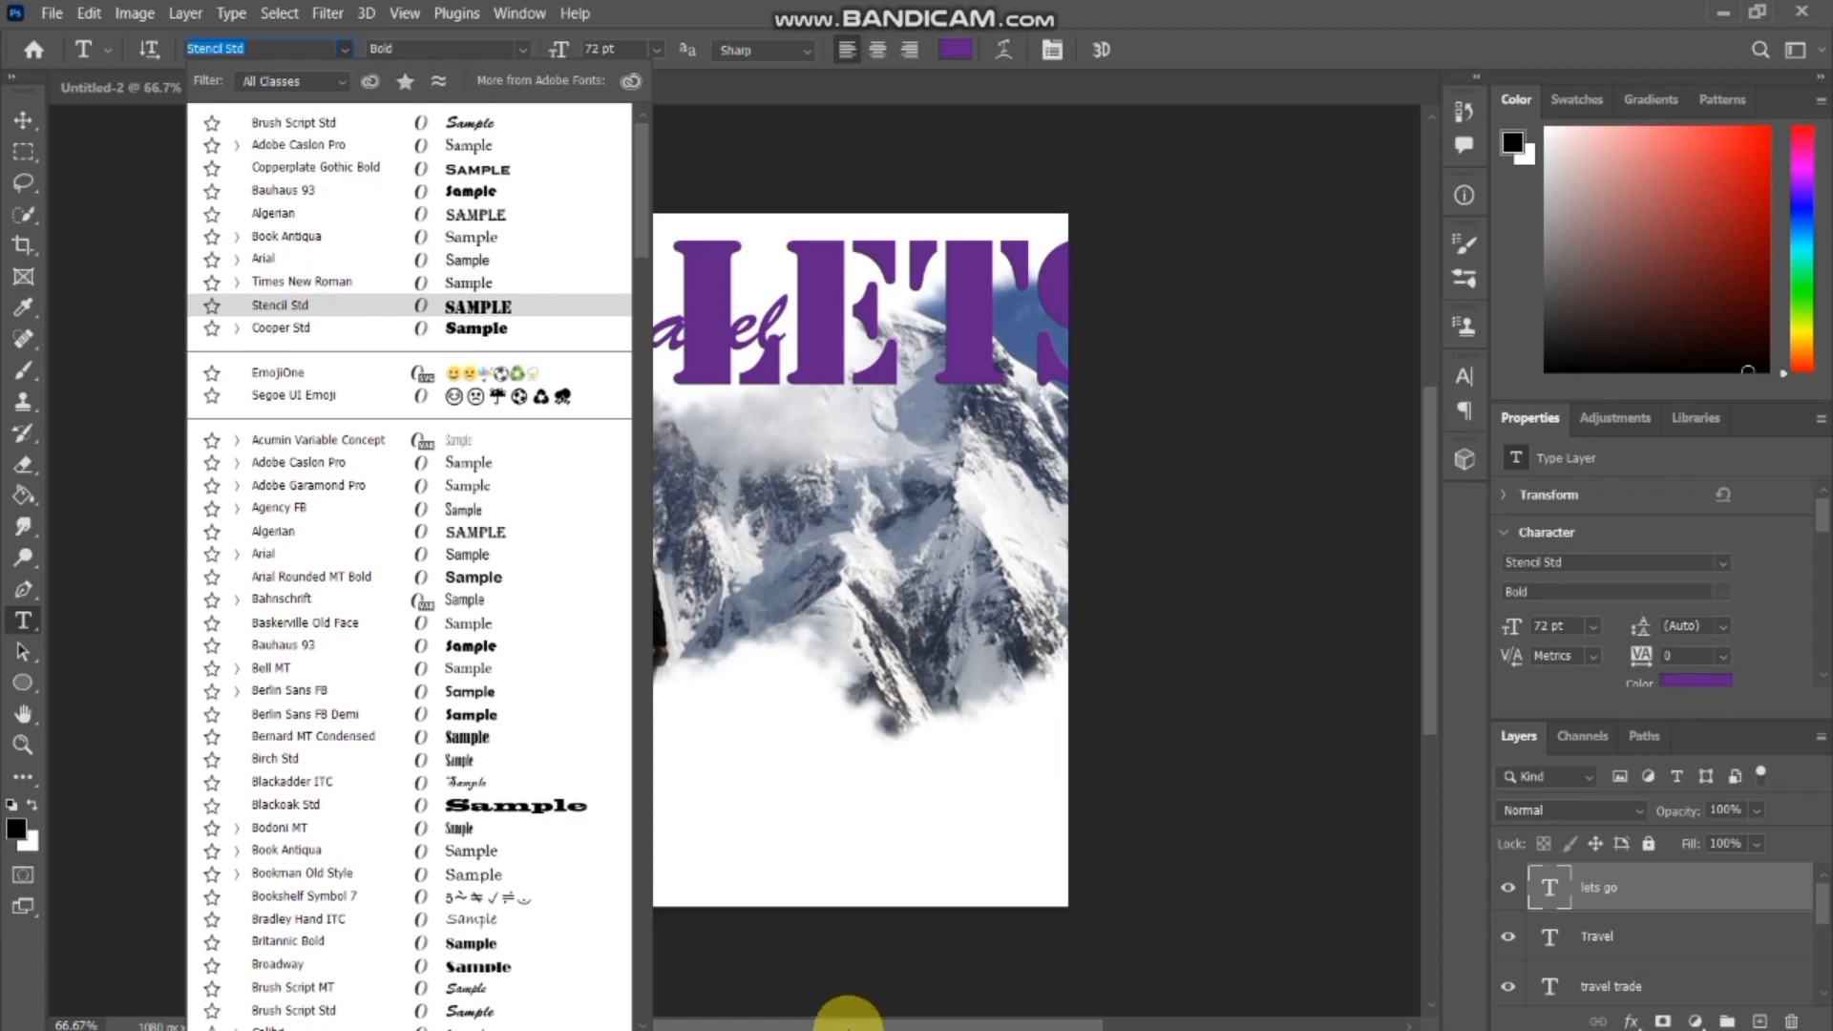
pyautogui.click(847, 1020)
pyautogui.moveTo(848, 1020); pyautogui.dragTo(777, 1015)
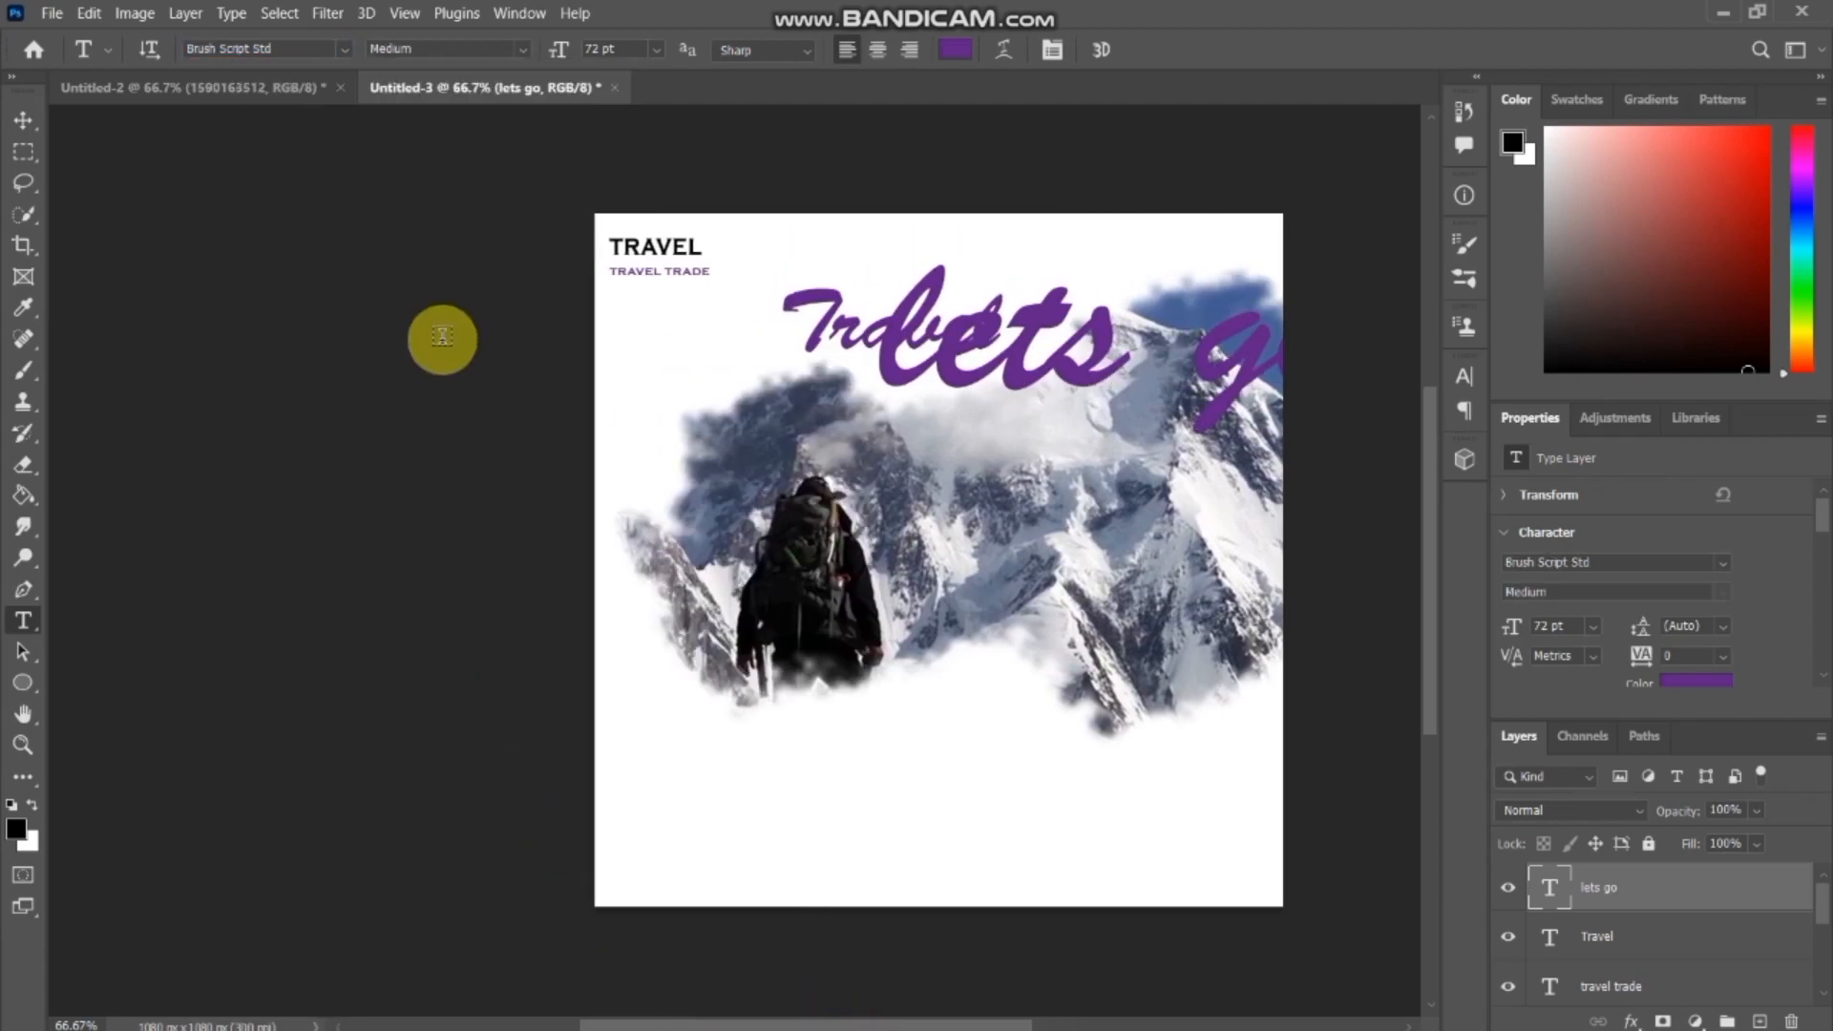
pyautogui.click(343, 49)
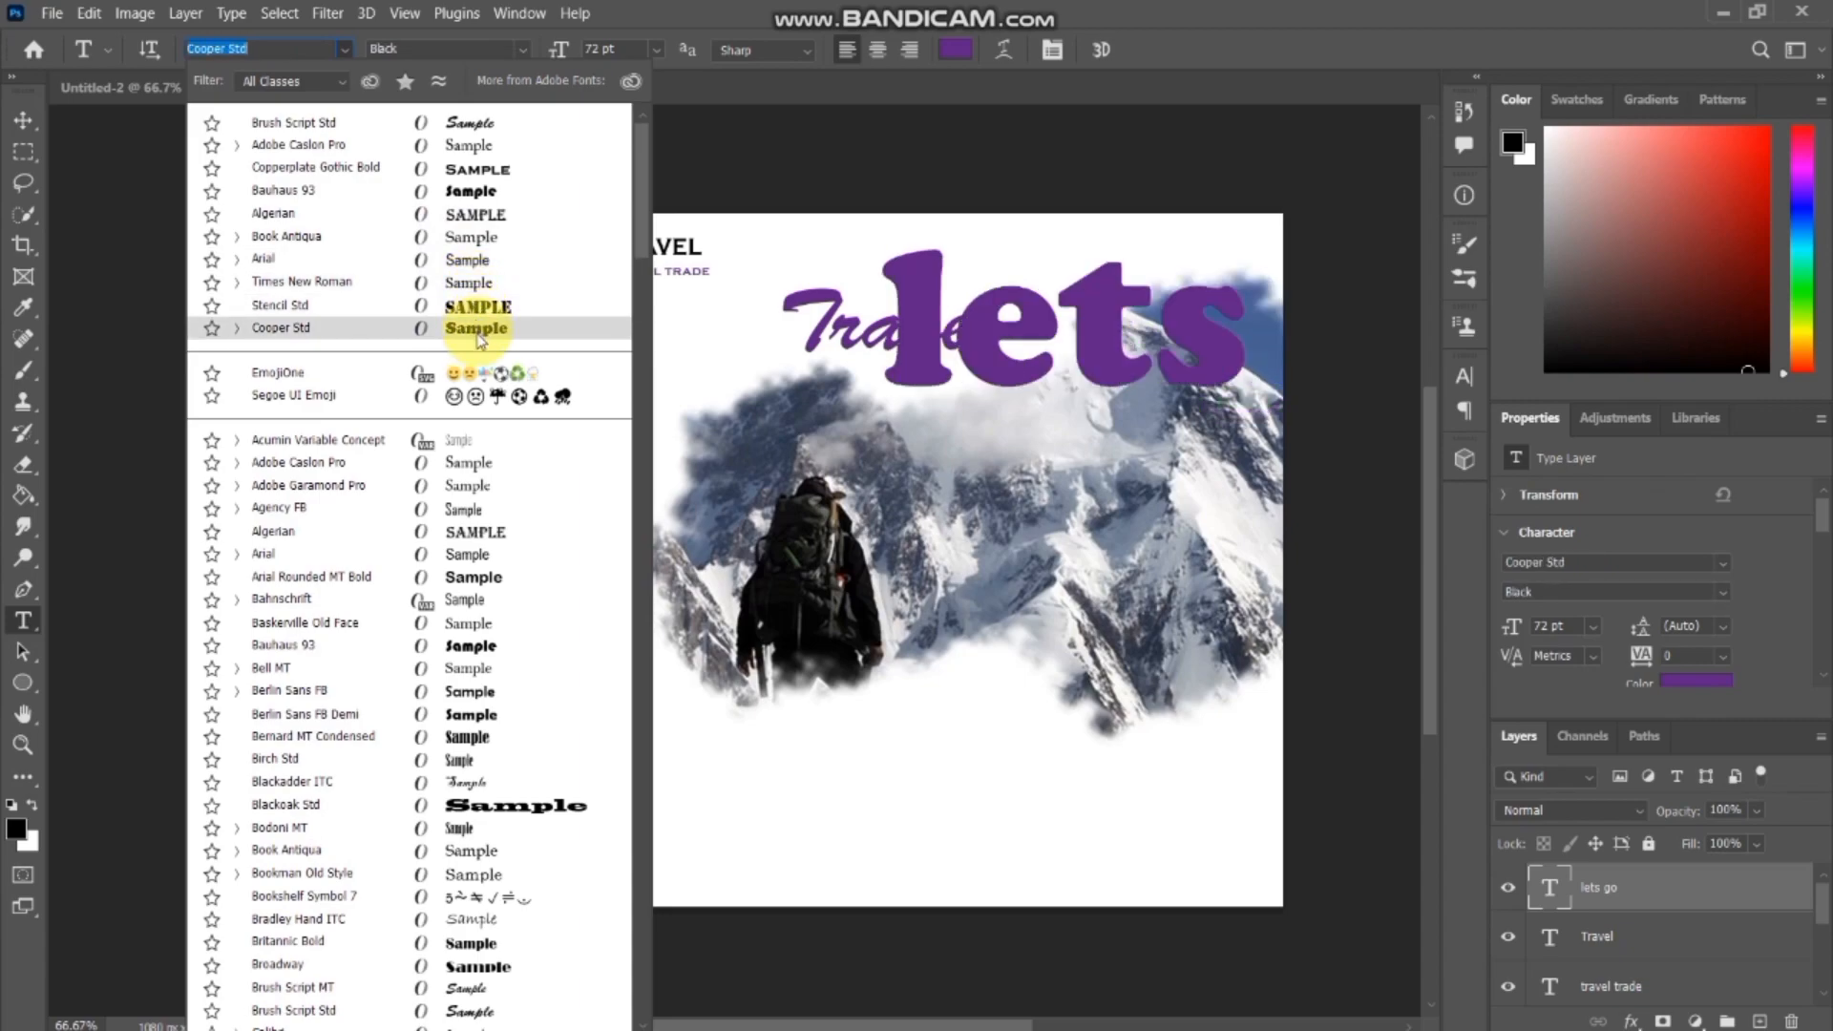
pyautogui.click(477, 468)
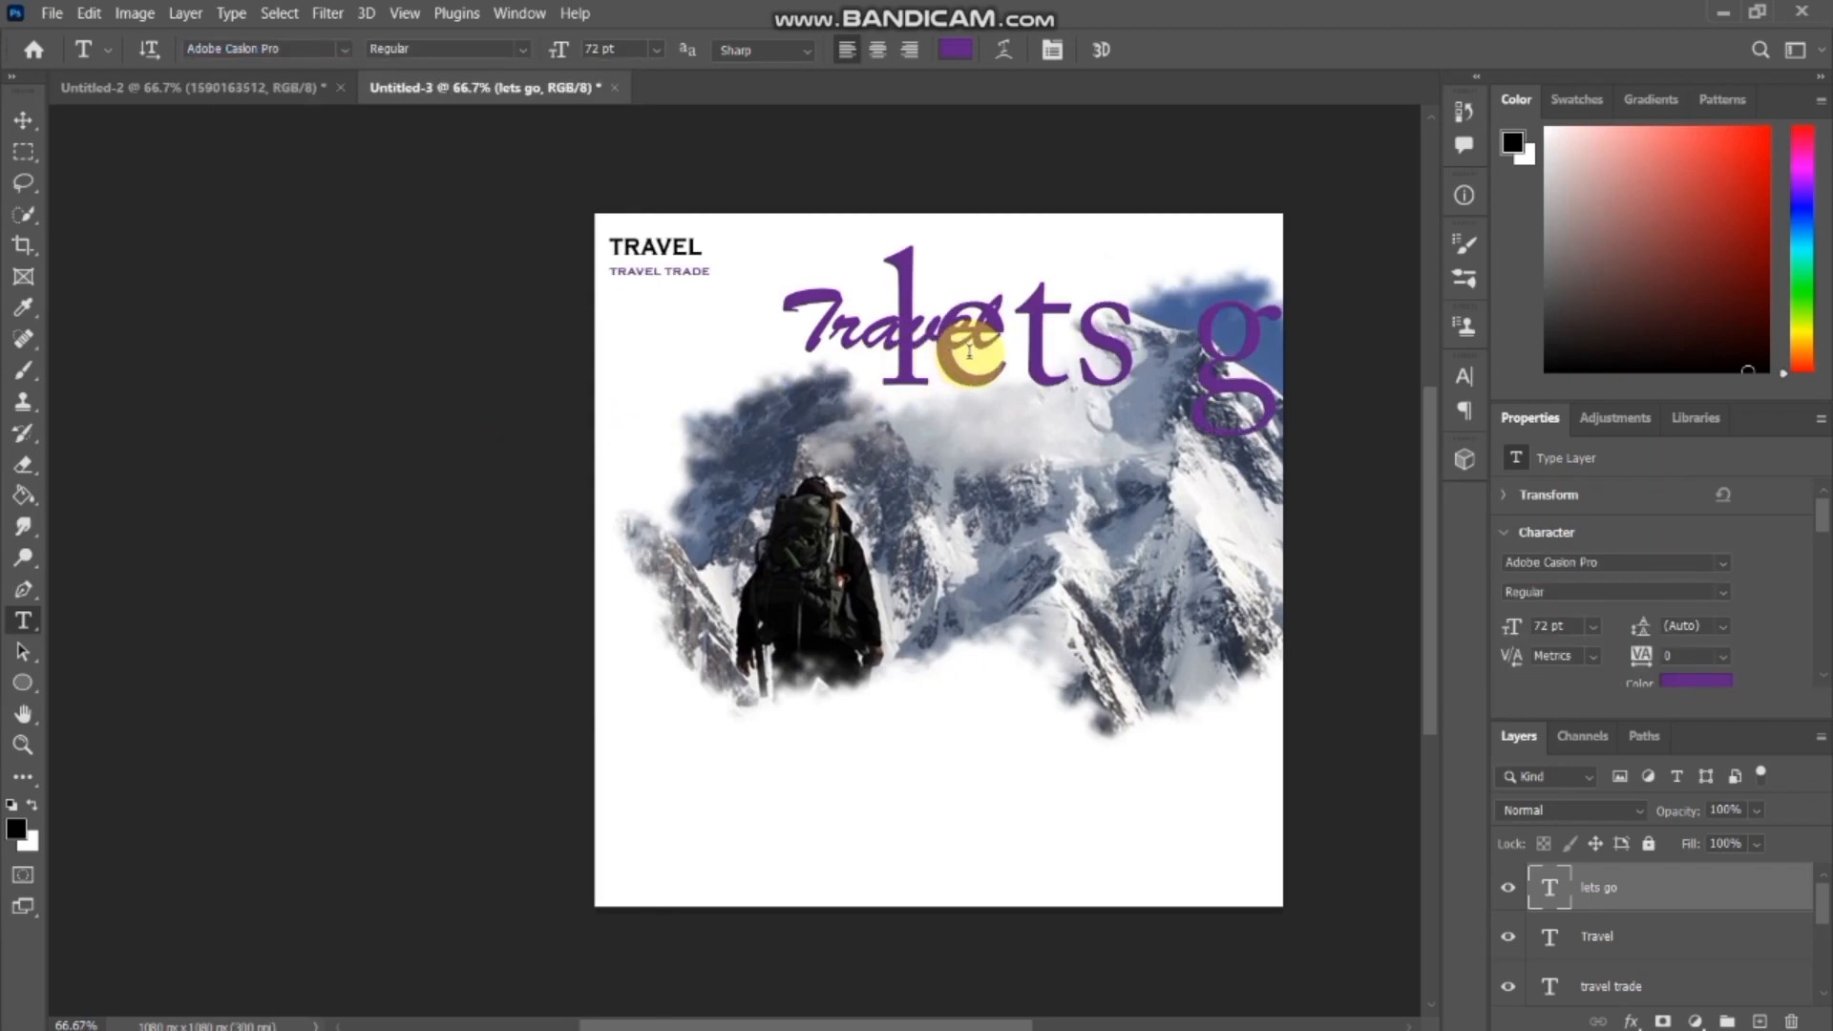
# Scale the "lets go" text down to about 10.75 pt and place it centred just below the script Travel headline.
pyautogui.hotkey('ctrl', 't')
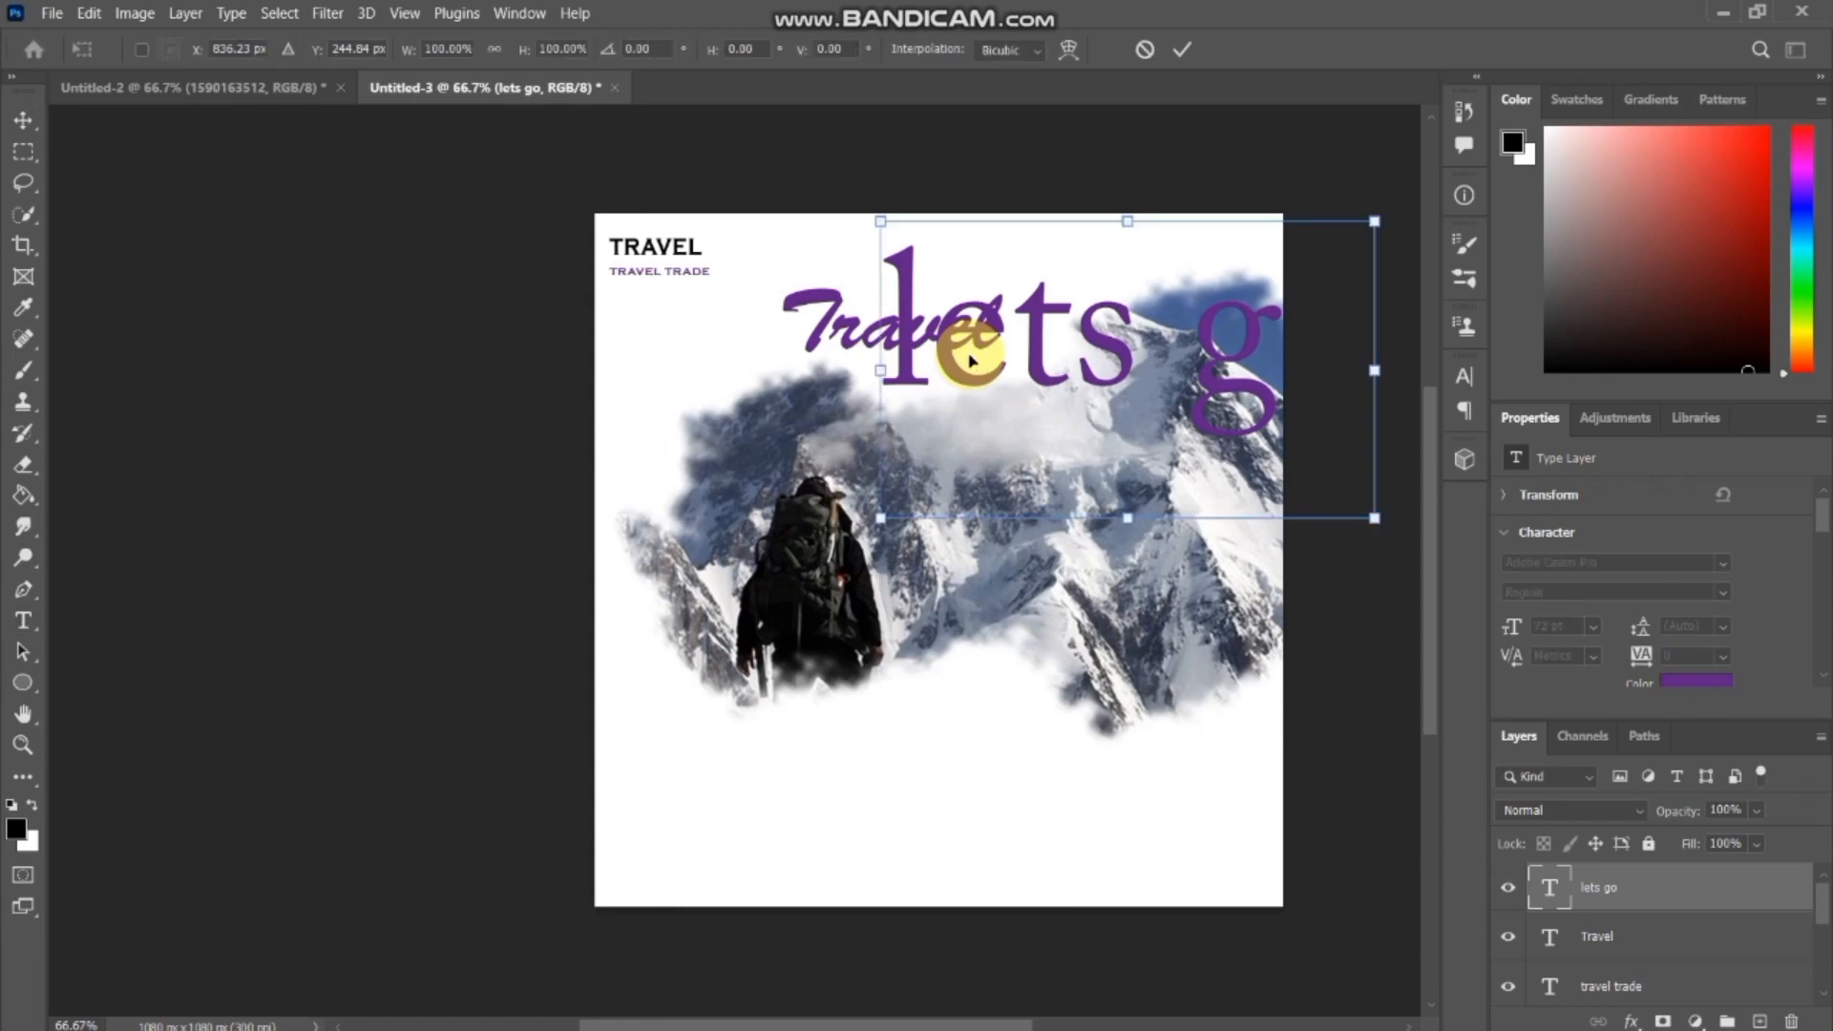
pyautogui.moveTo(868, 373); pyautogui.dragTo(921, 384)
pyautogui.doubleClick(919, 381)
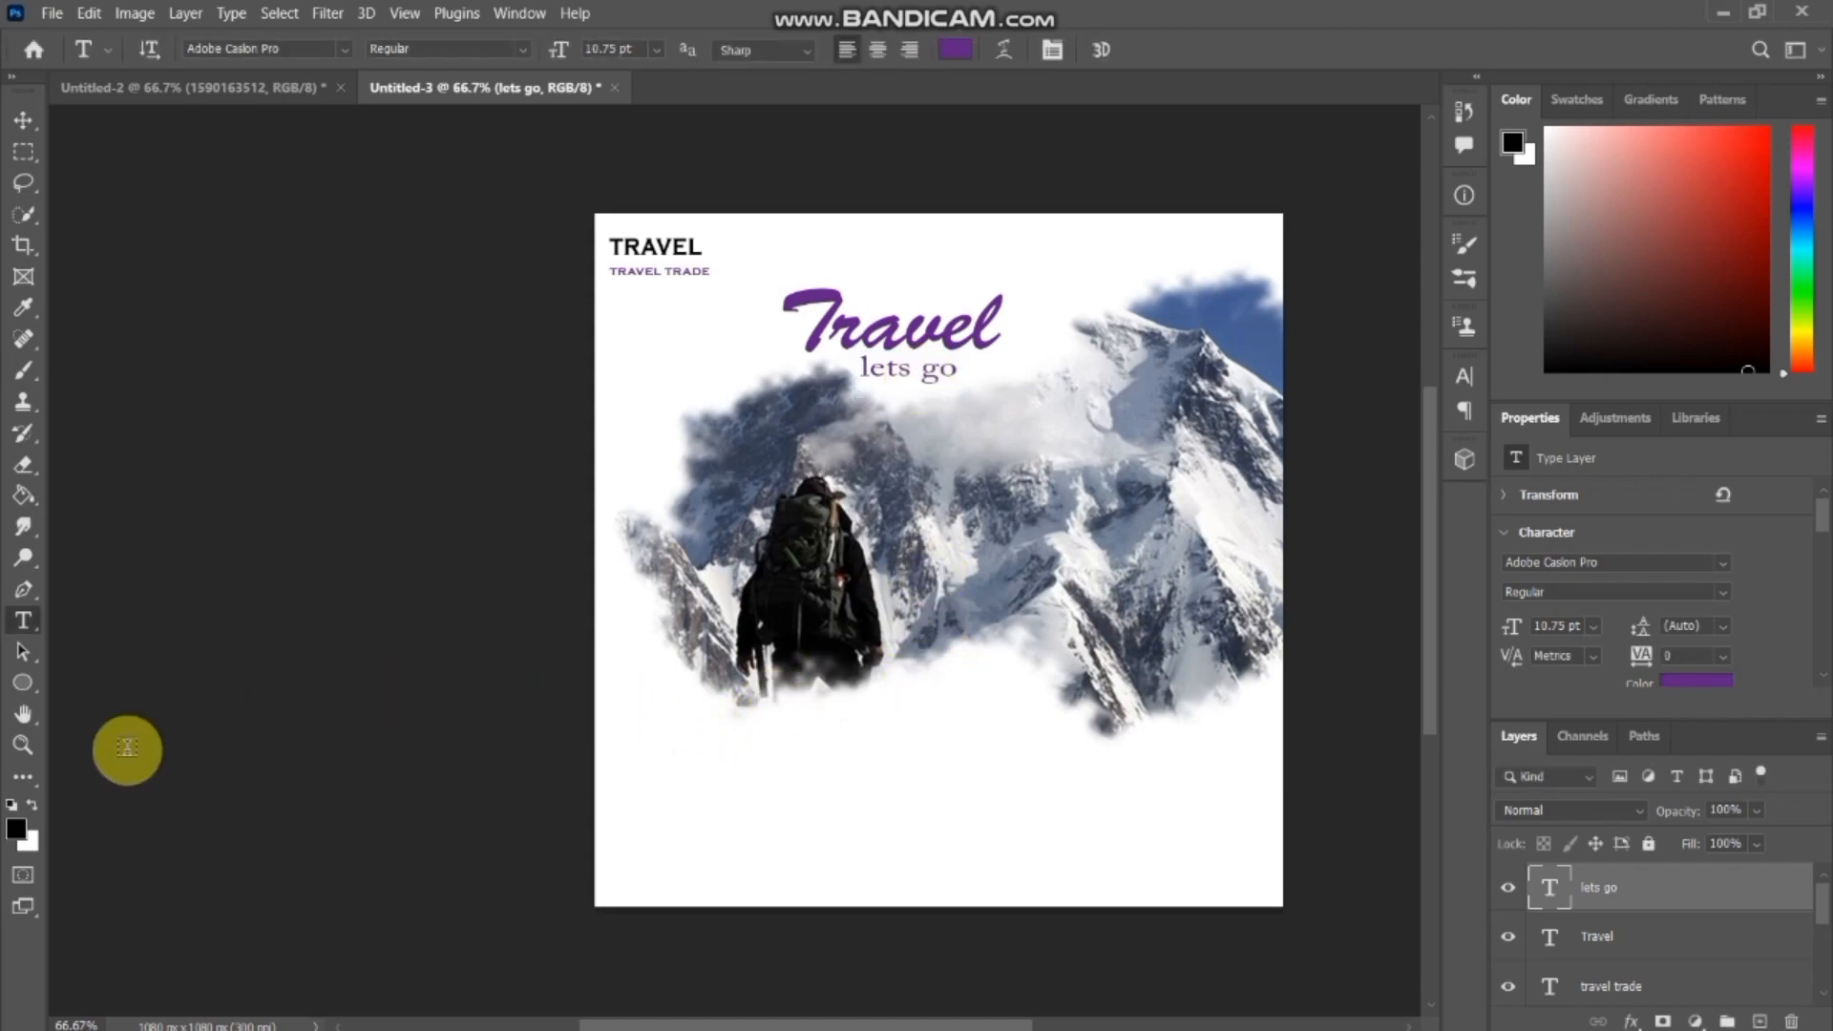
# Set the foreground colour to bright yellow (#f1ee11).
pyautogui.click(24, 830)
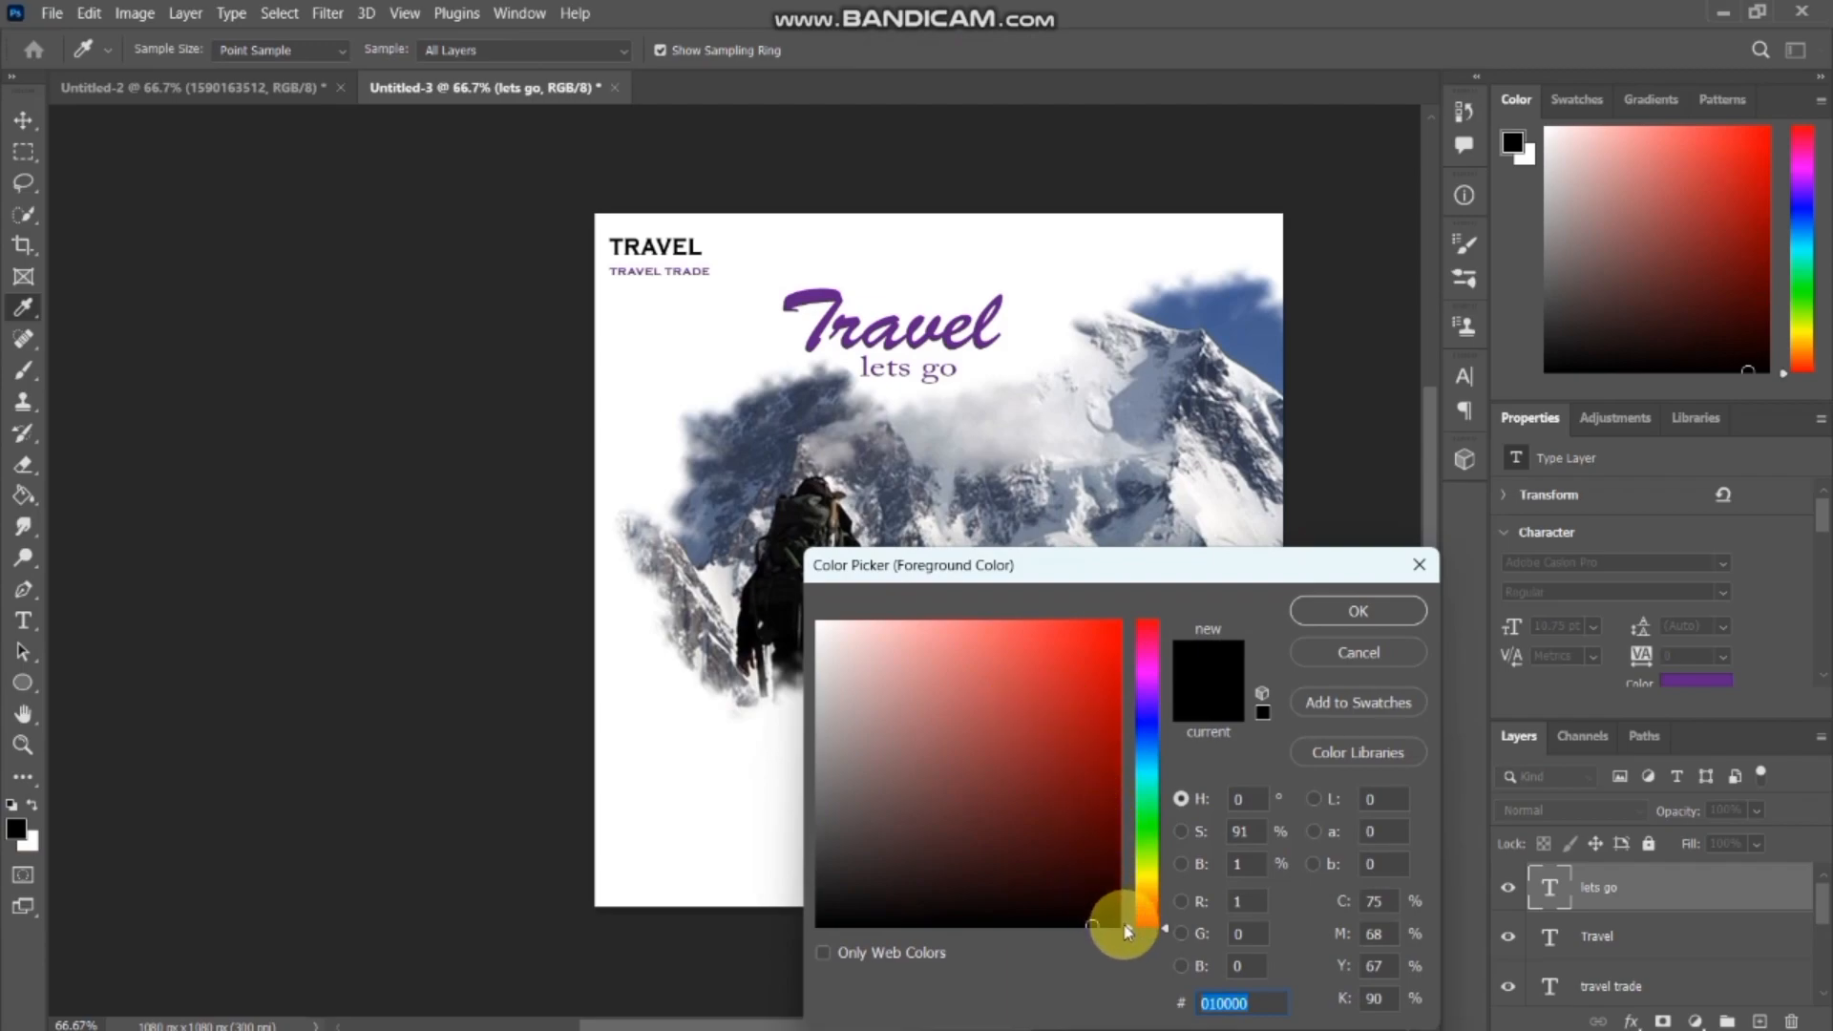
pyautogui.click(1126, 884)
pyautogui.click(1130, 877)
pyautogui.click(1066, 736)
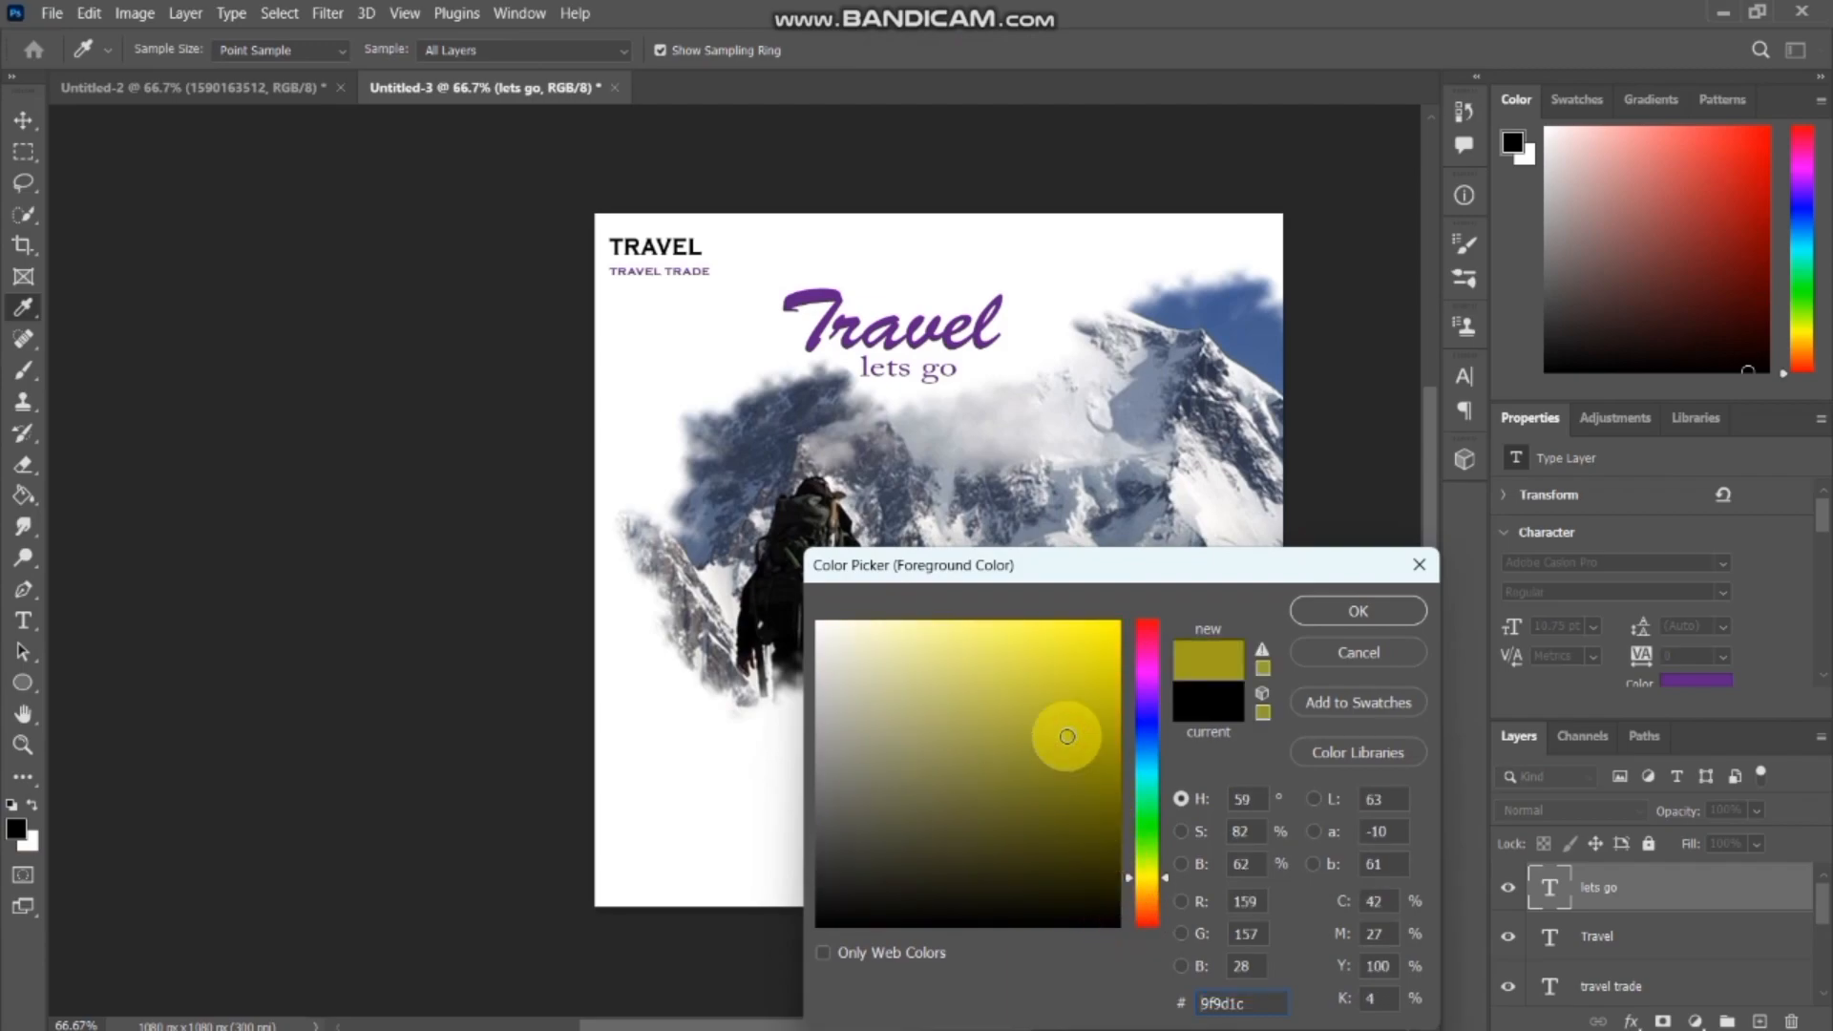
pyautogui.click(1086, 658)
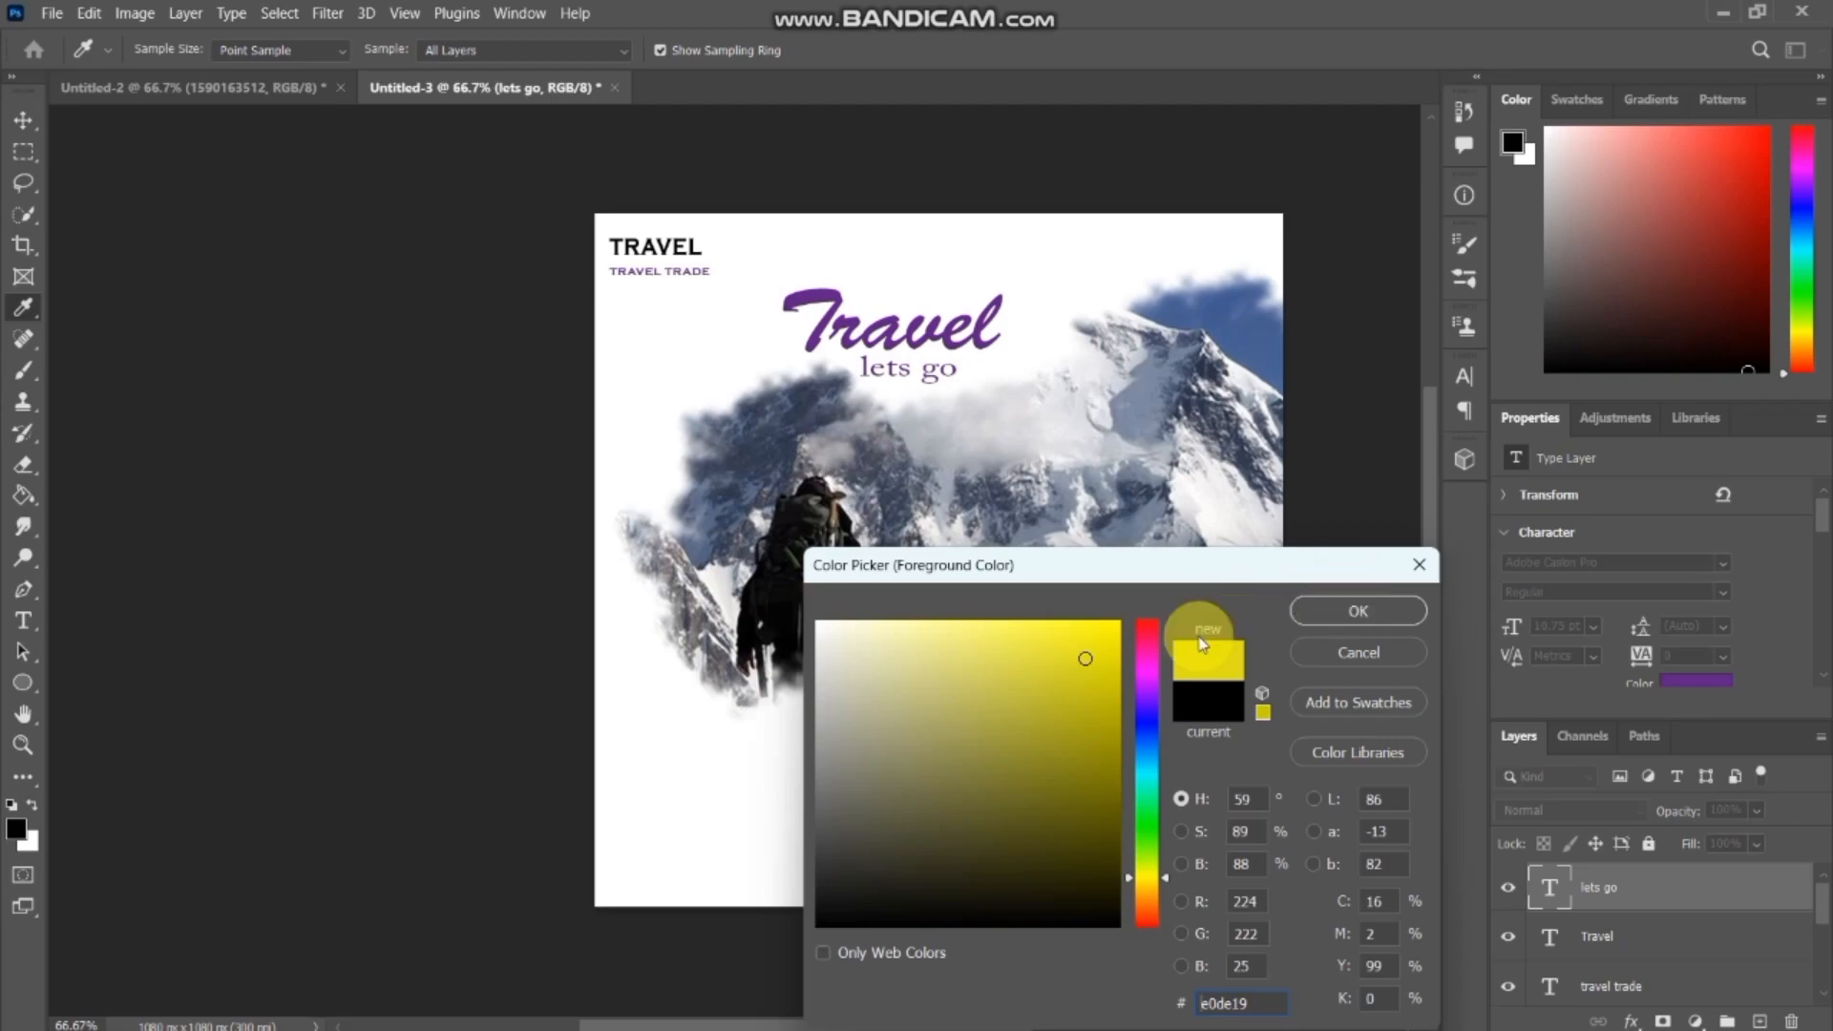
pyautogui.click(1099, 637)
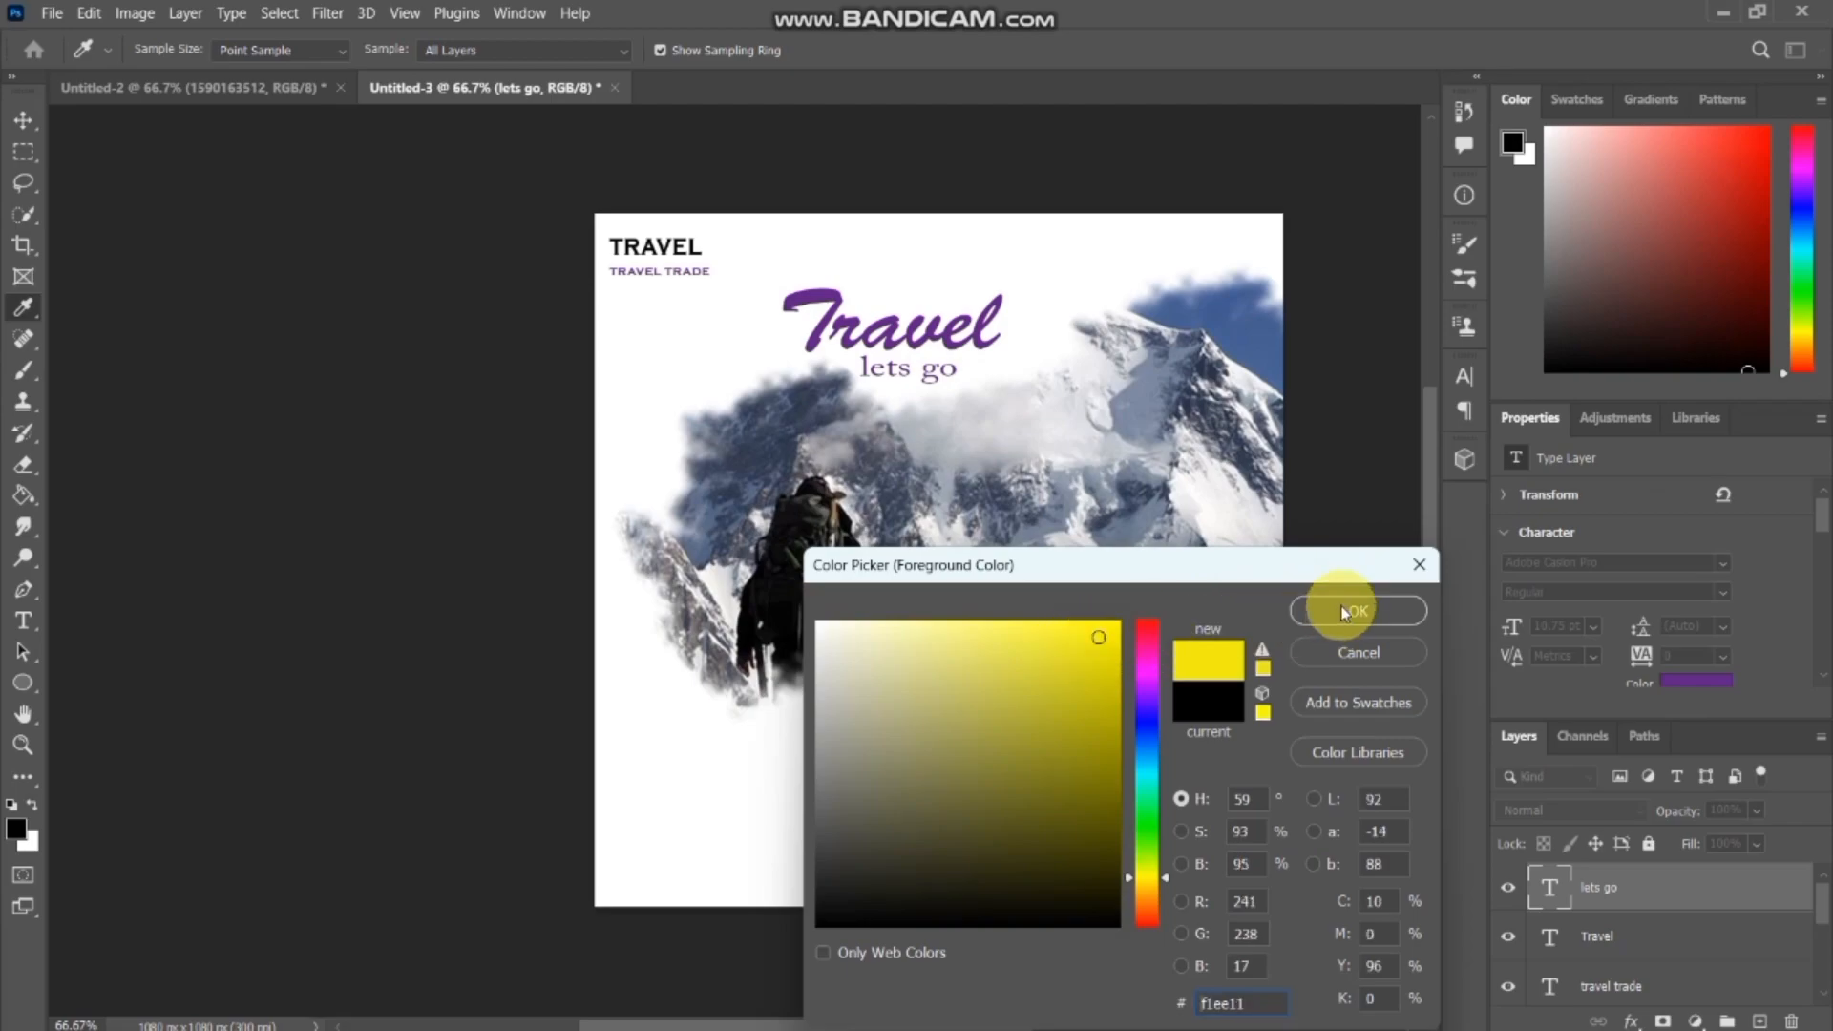
pyautogui.click(1340, 611)
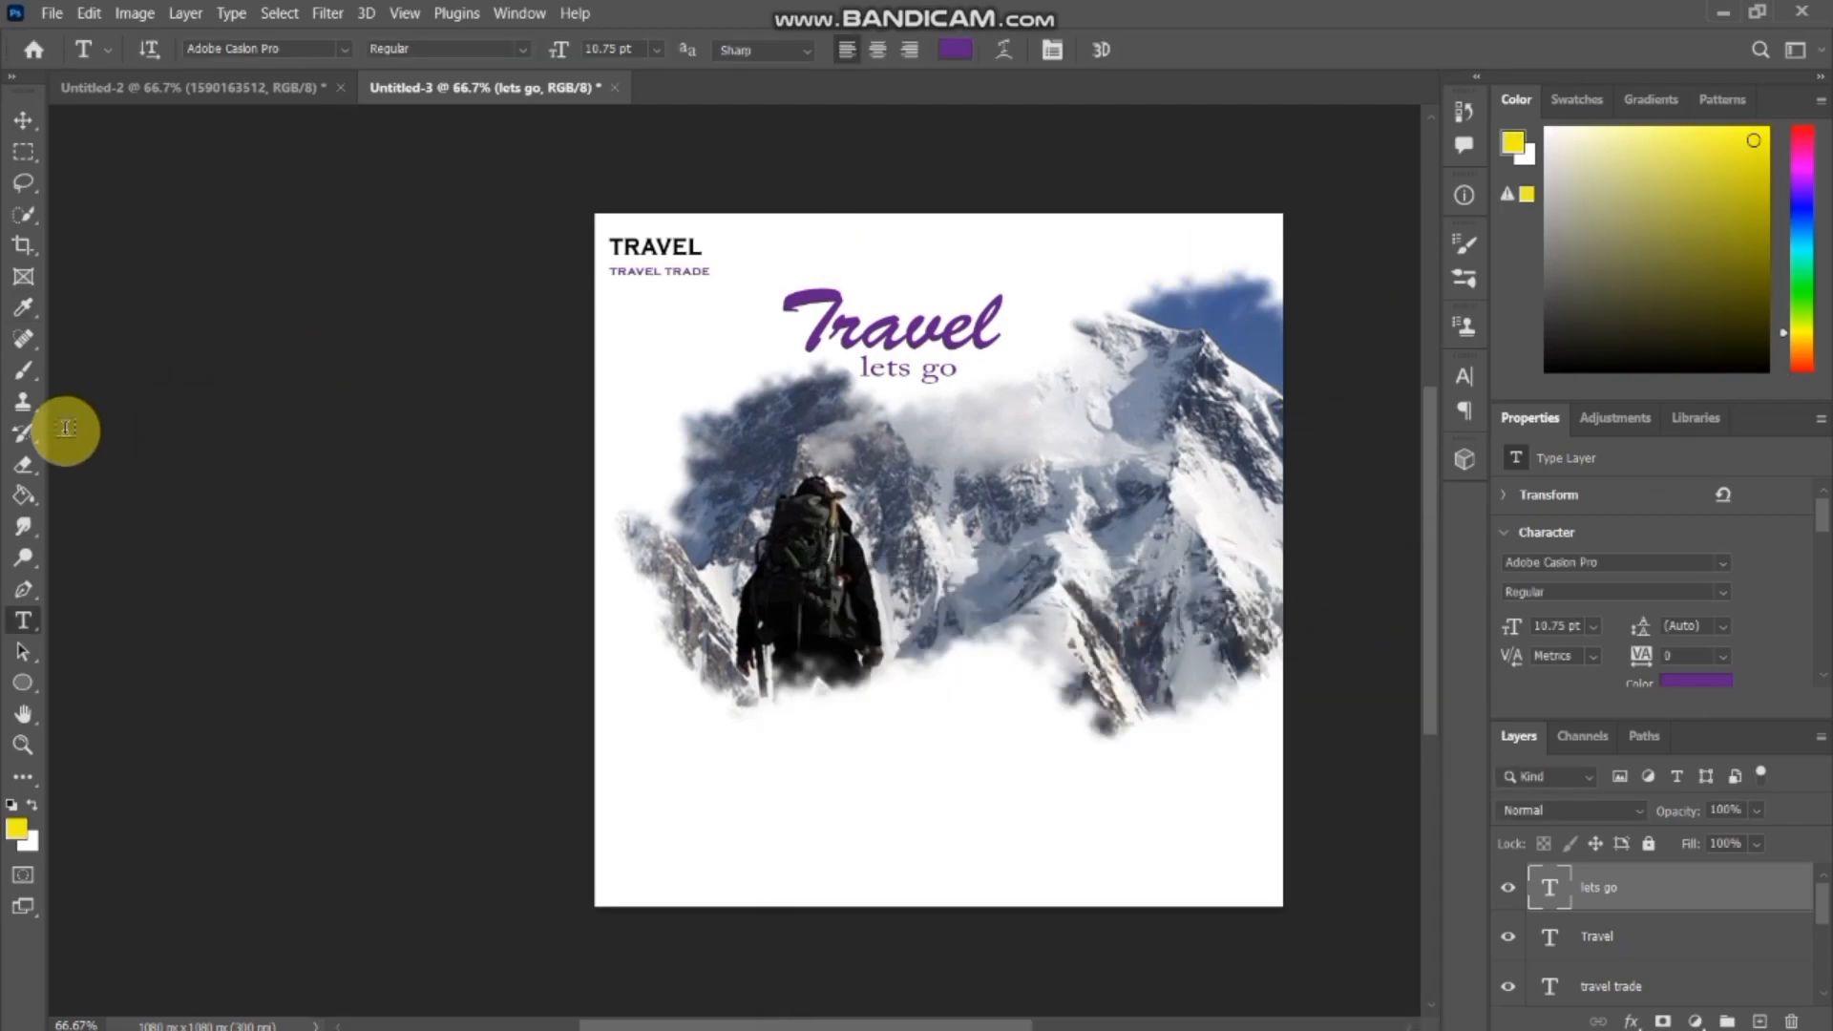
# Set up a rough-edged brush tip at 64 px and an angle of -61°, and rasterize the "lets go" layer for painting.
pyautogui.click(24, 371)
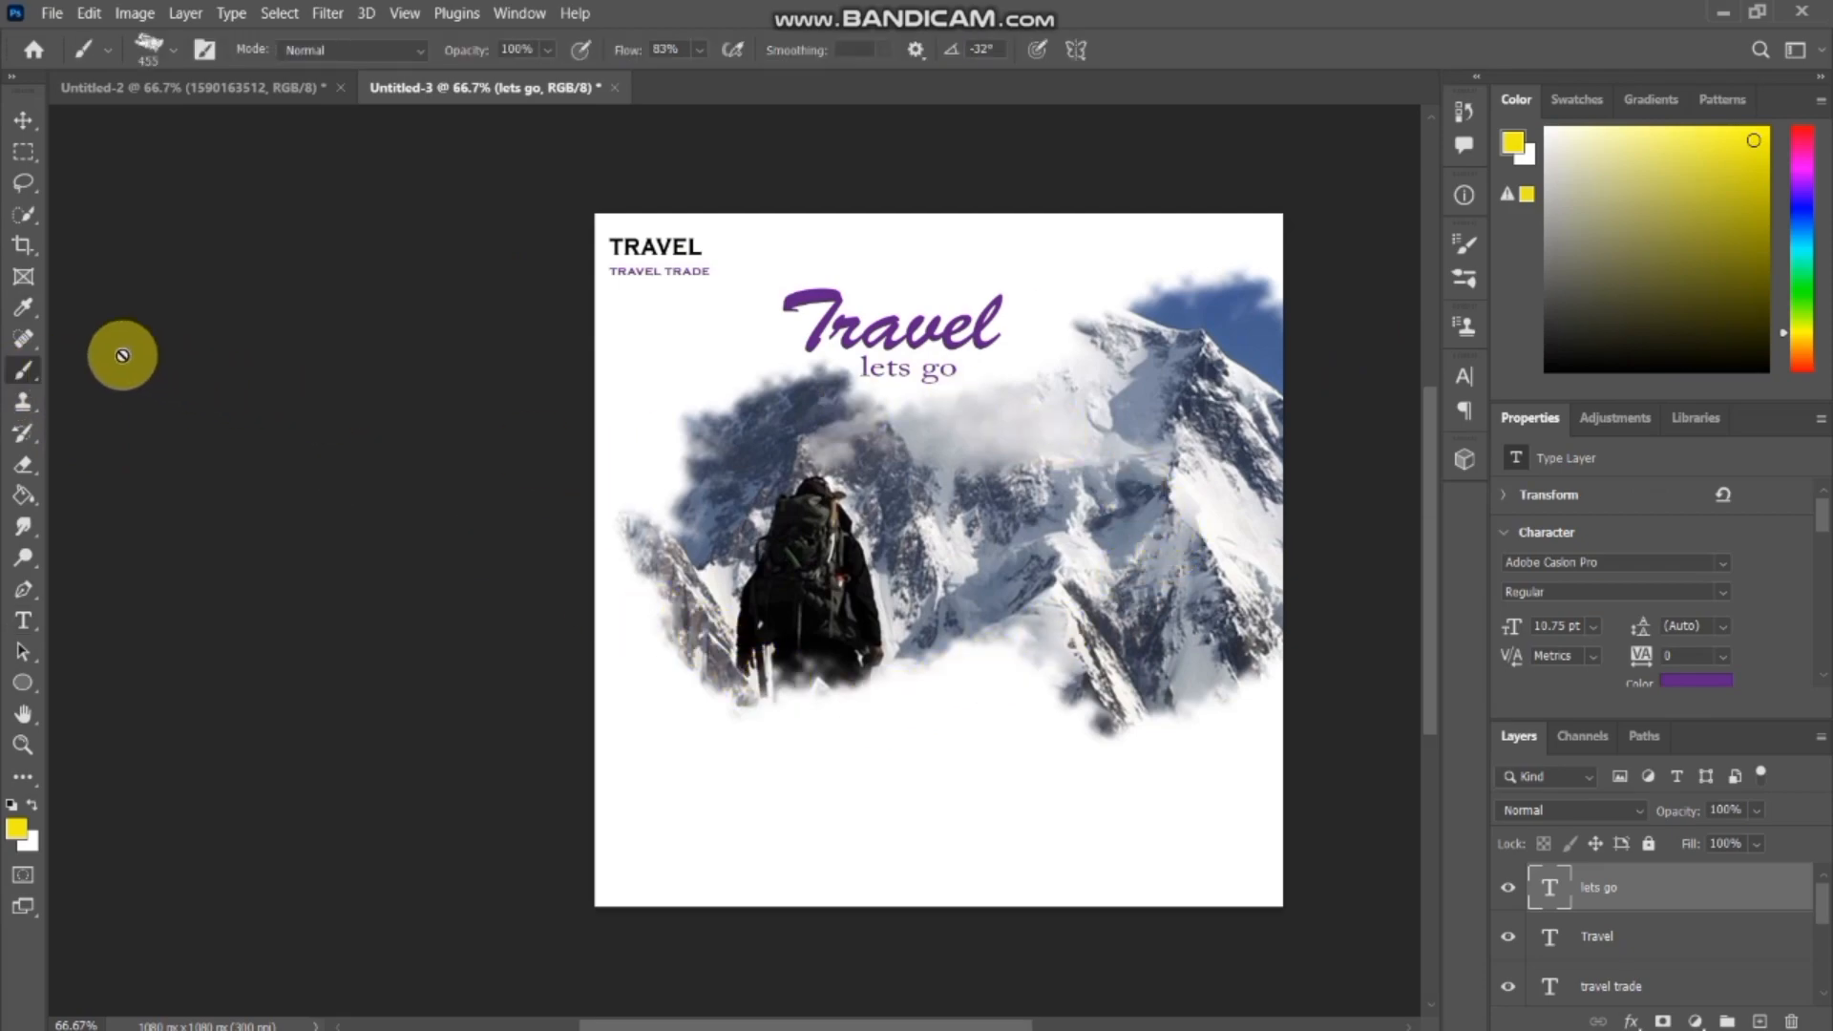
pyautogui.click(1457, 248)
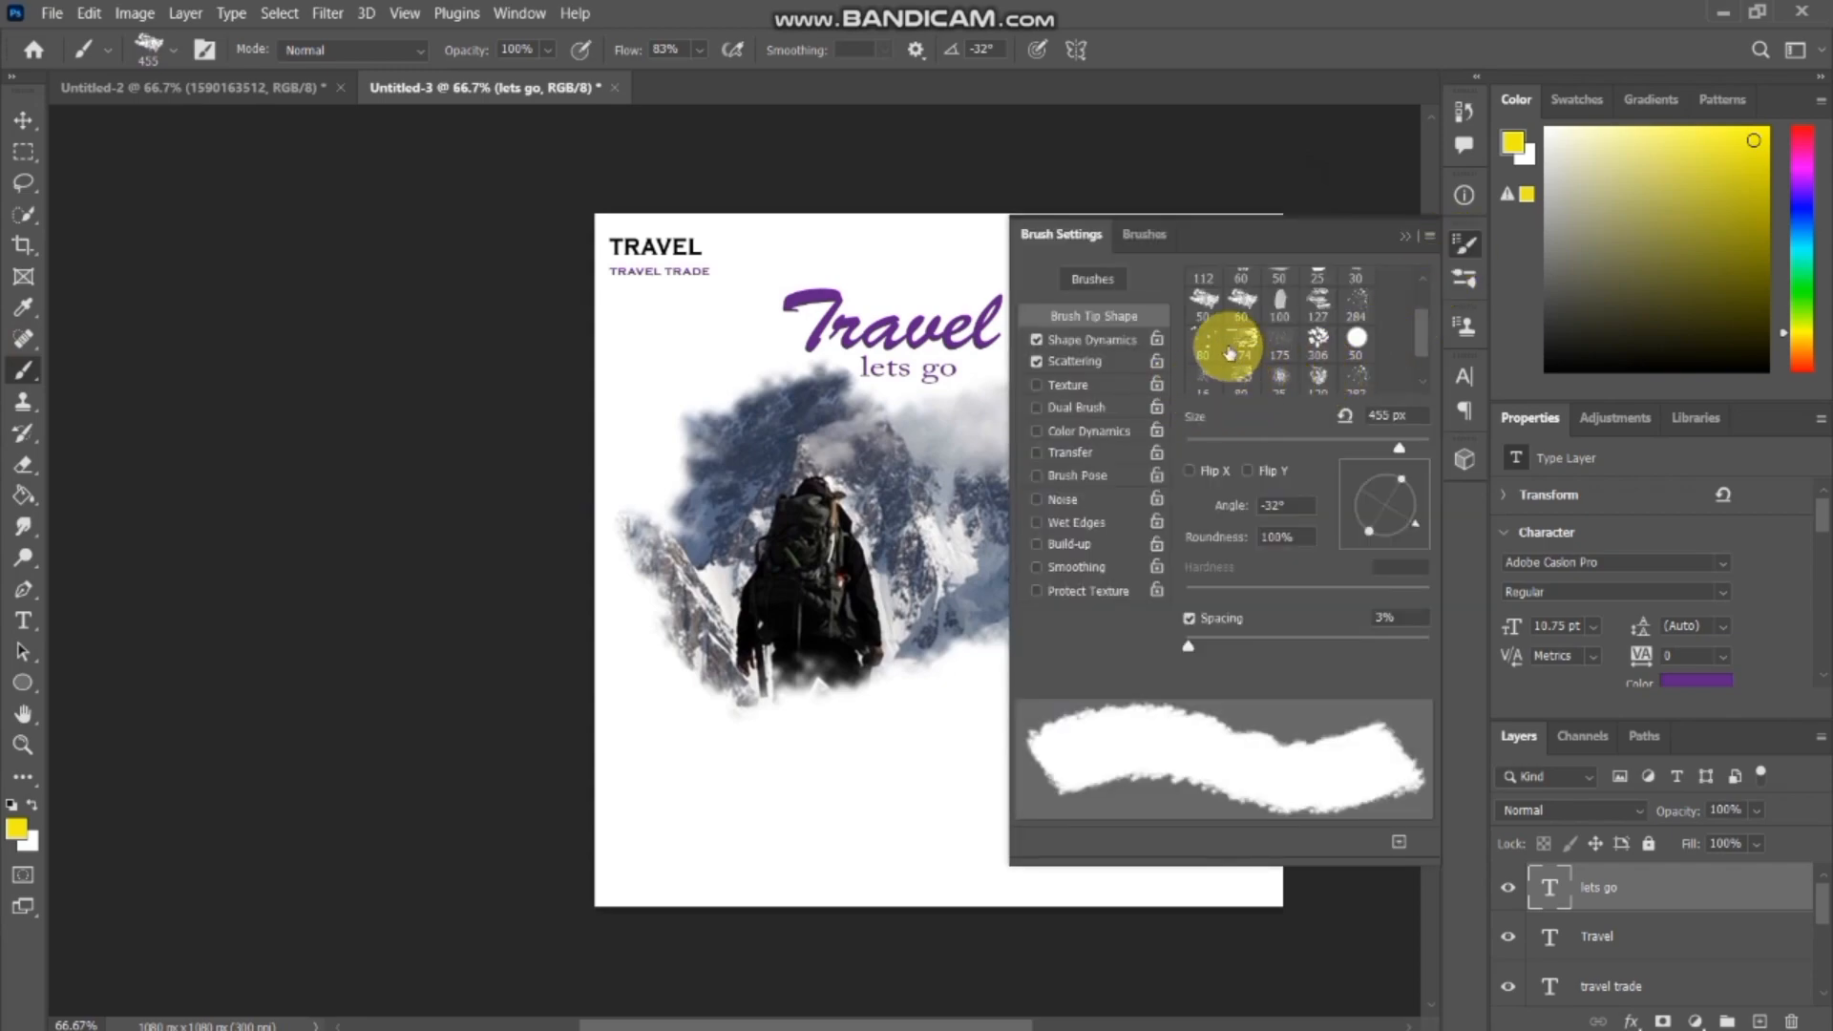
pyautogui.click(1203, 299)
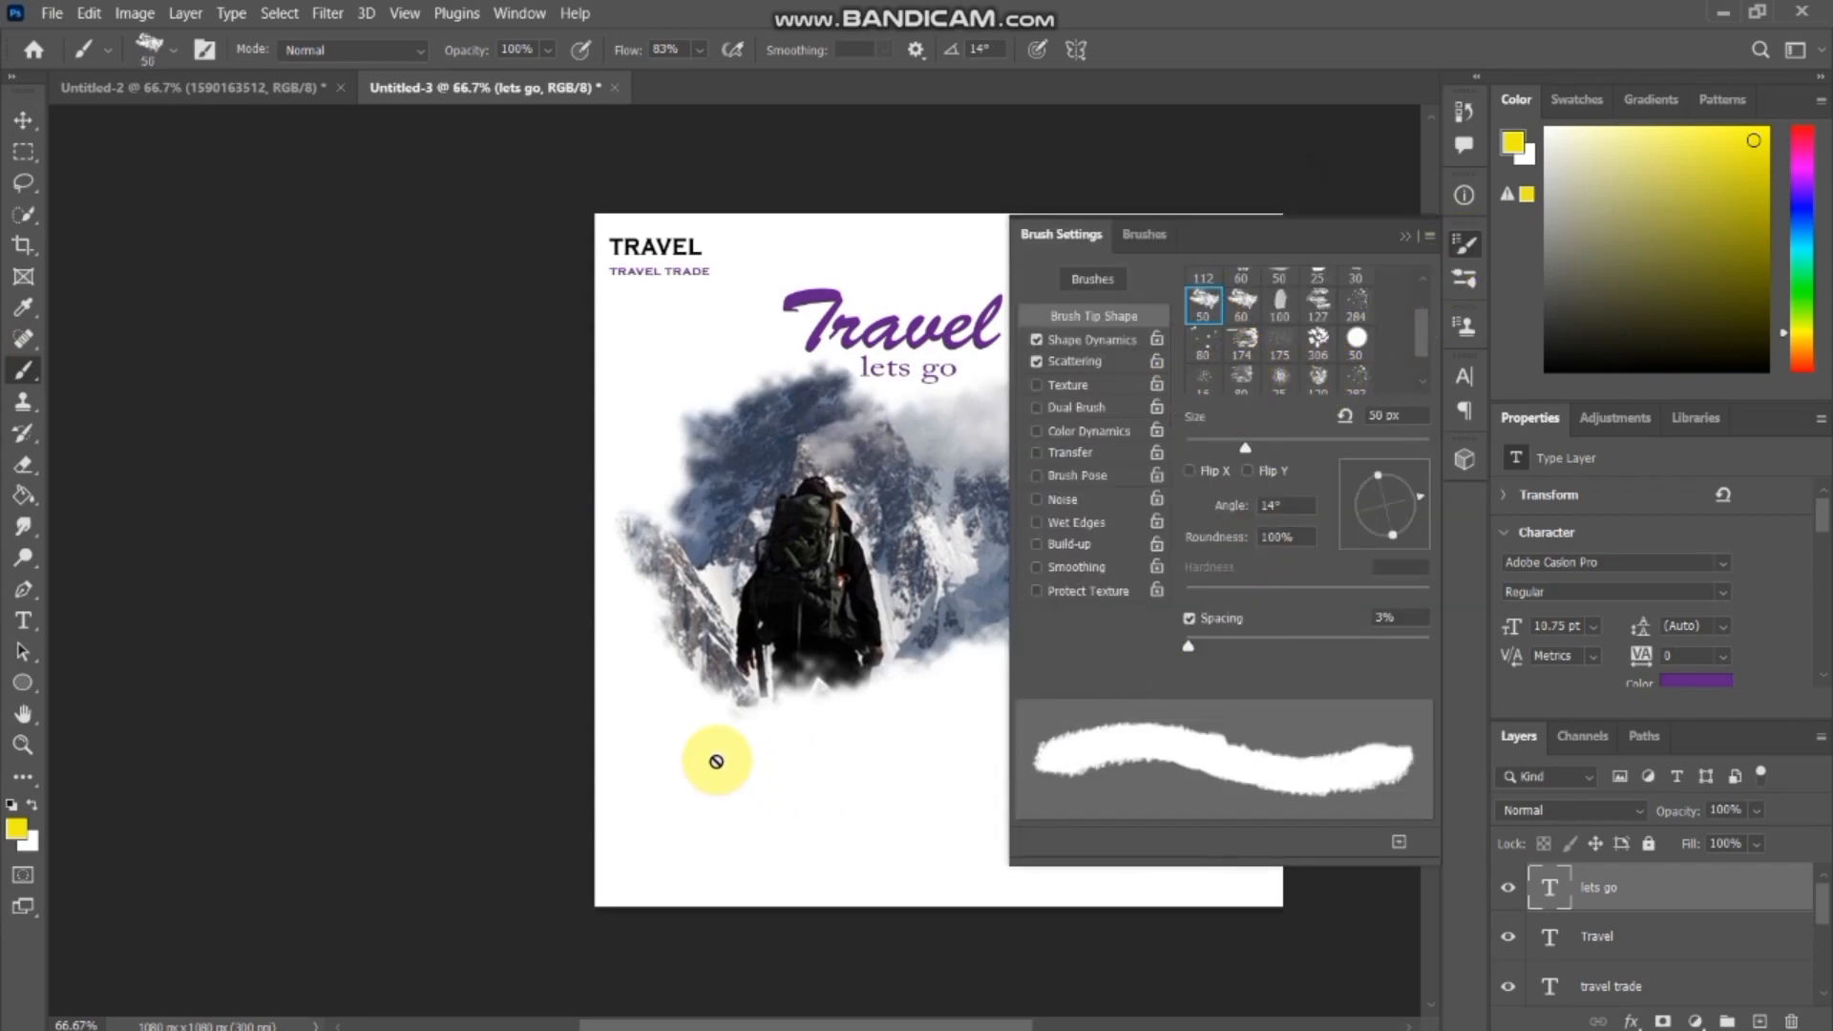
pyautogui.click(678, 737)
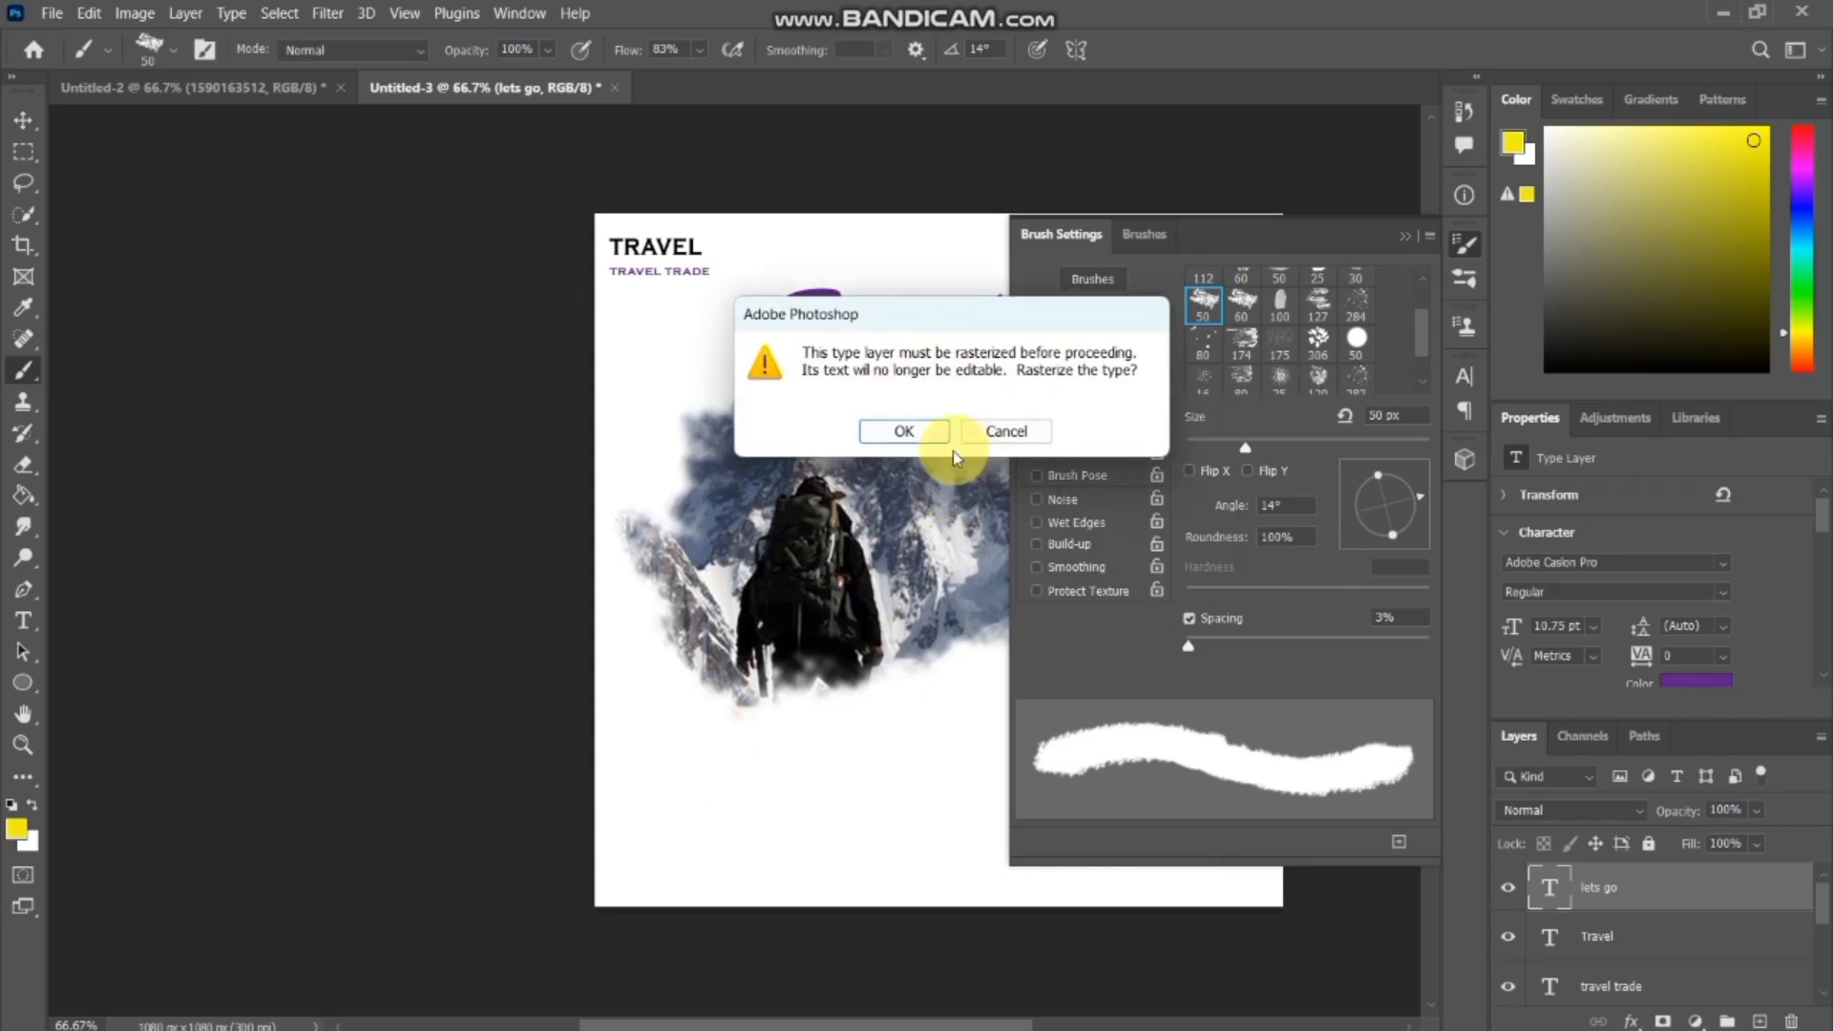
pyautogui.click(904, 432)
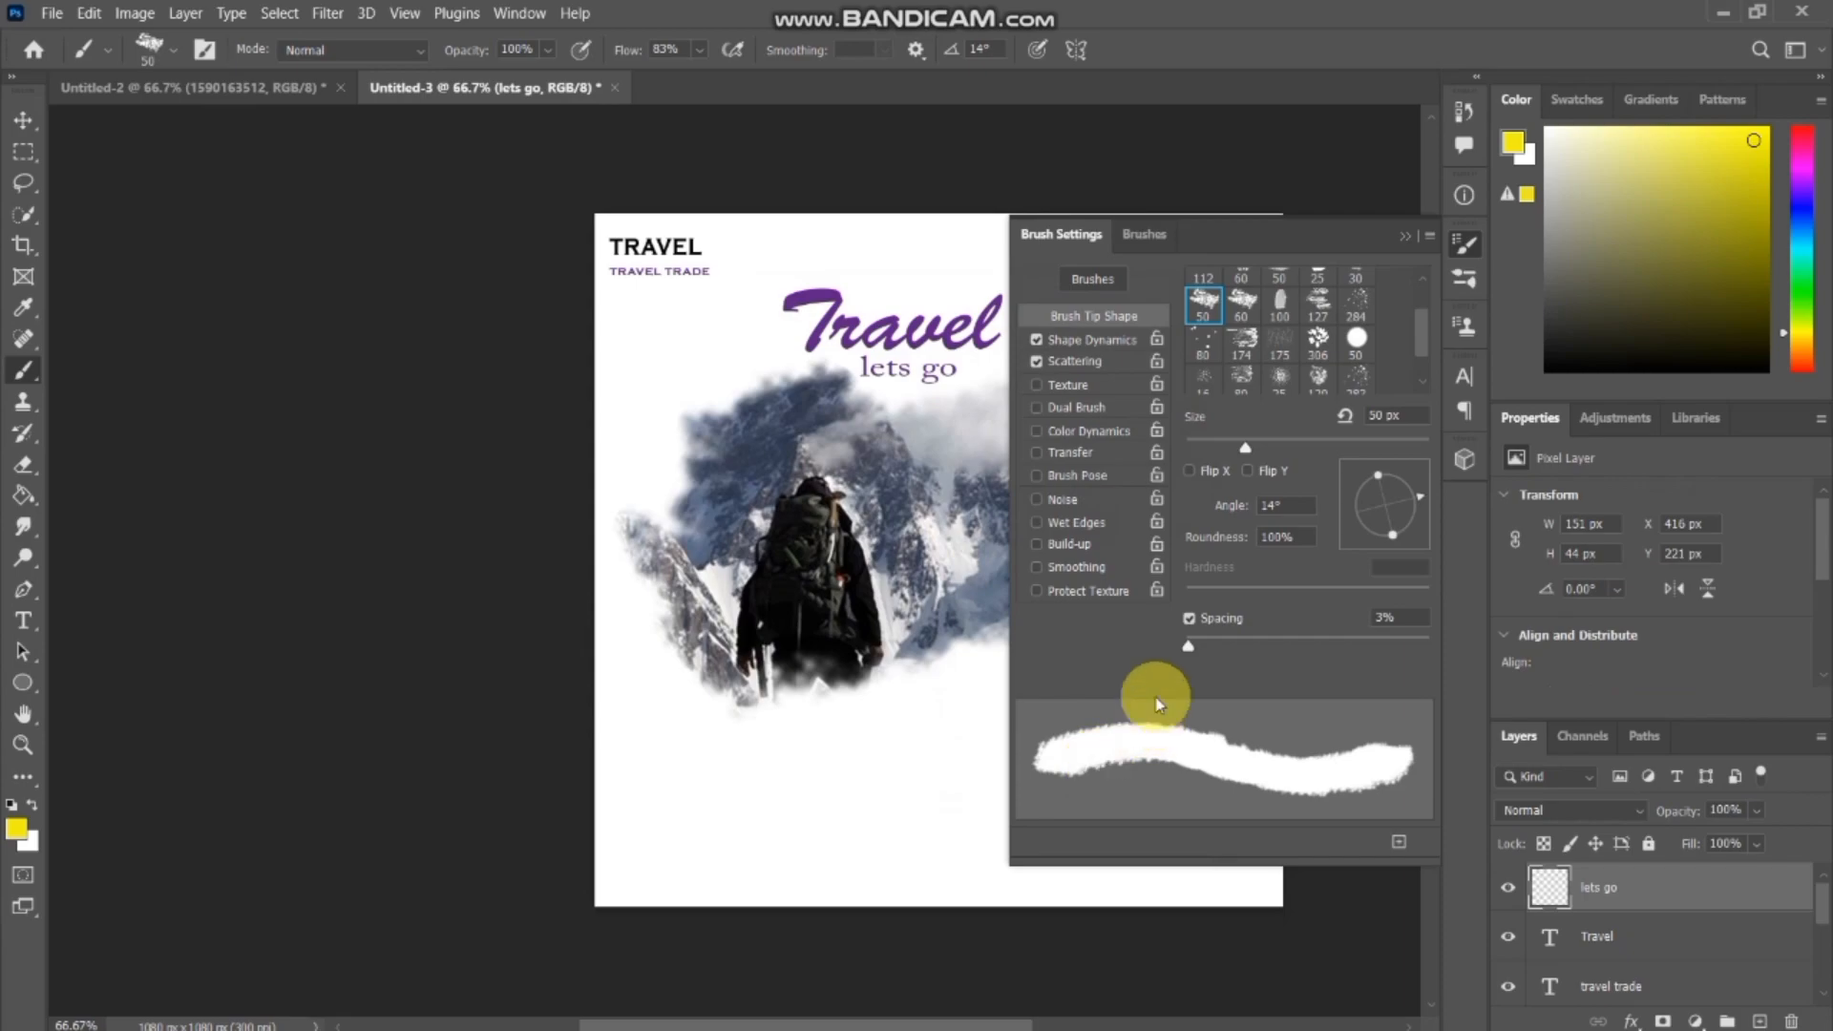
pyautogui.moveTo(1243, 448); pyautogui.dragTo(1262, 445)
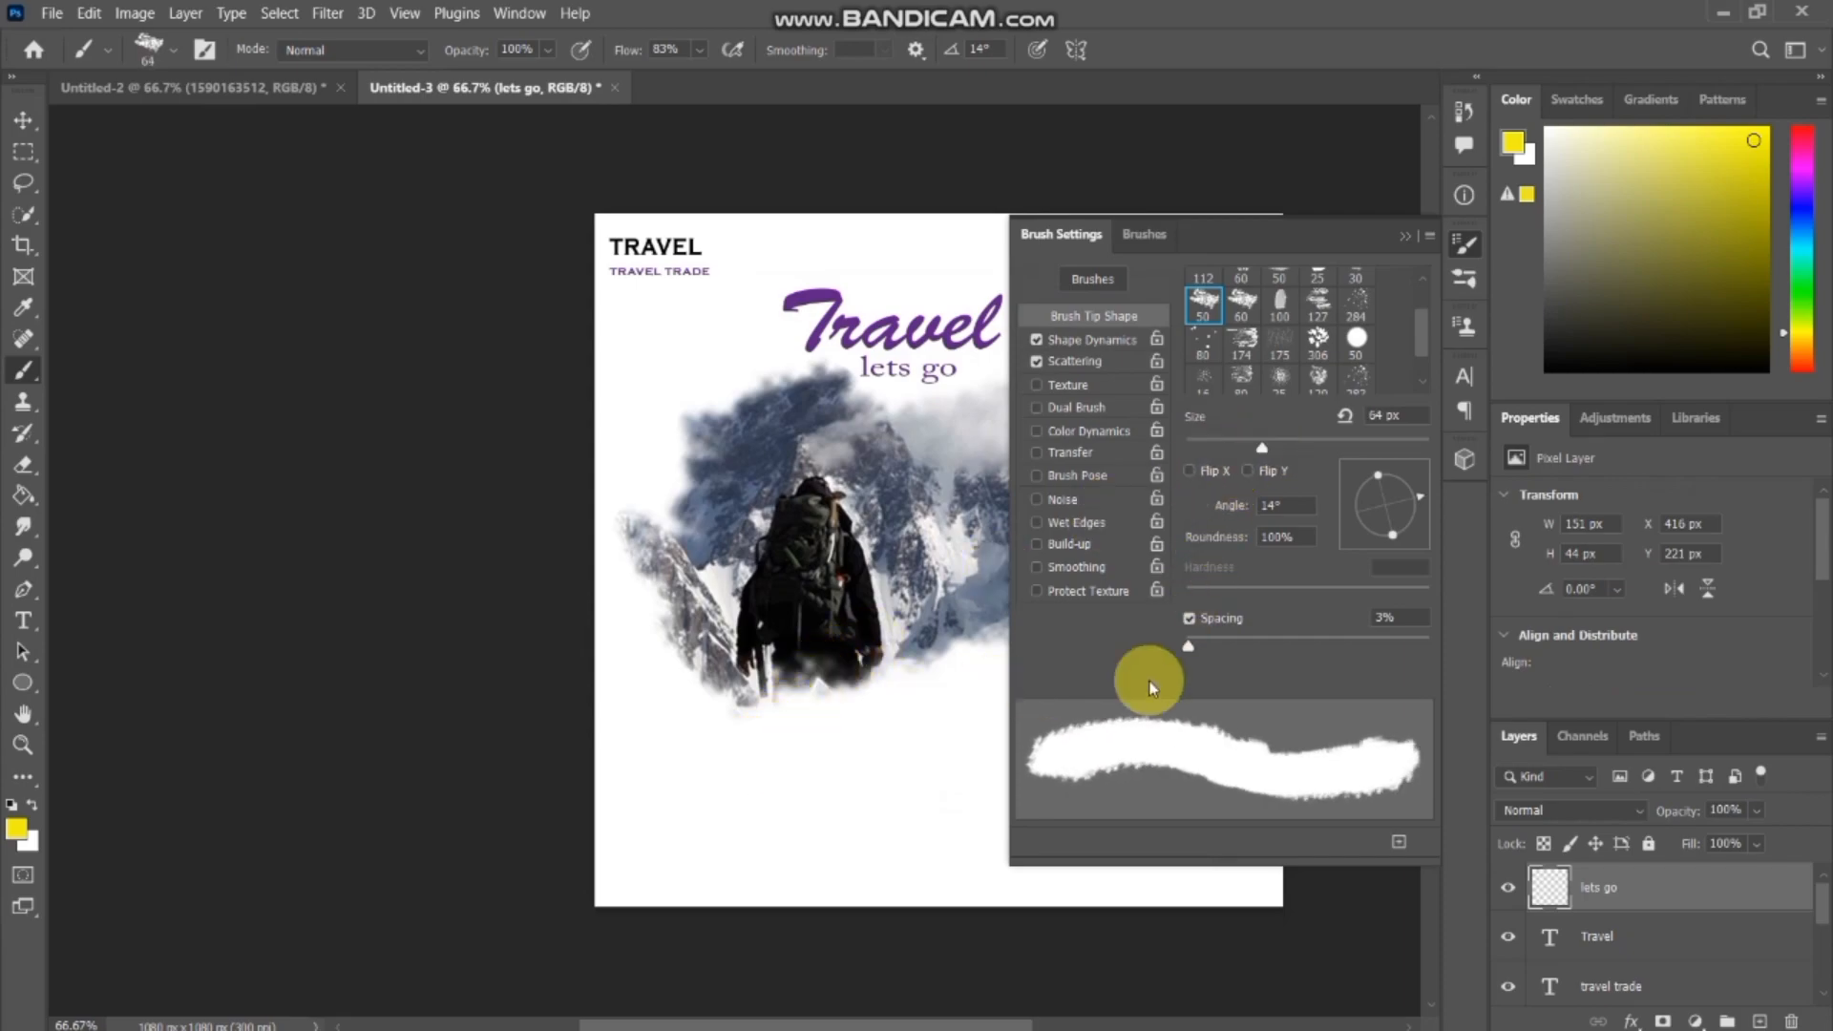
pyautogui.moveTo(1421, 506); pyautogui.dragTo(1412, 524)
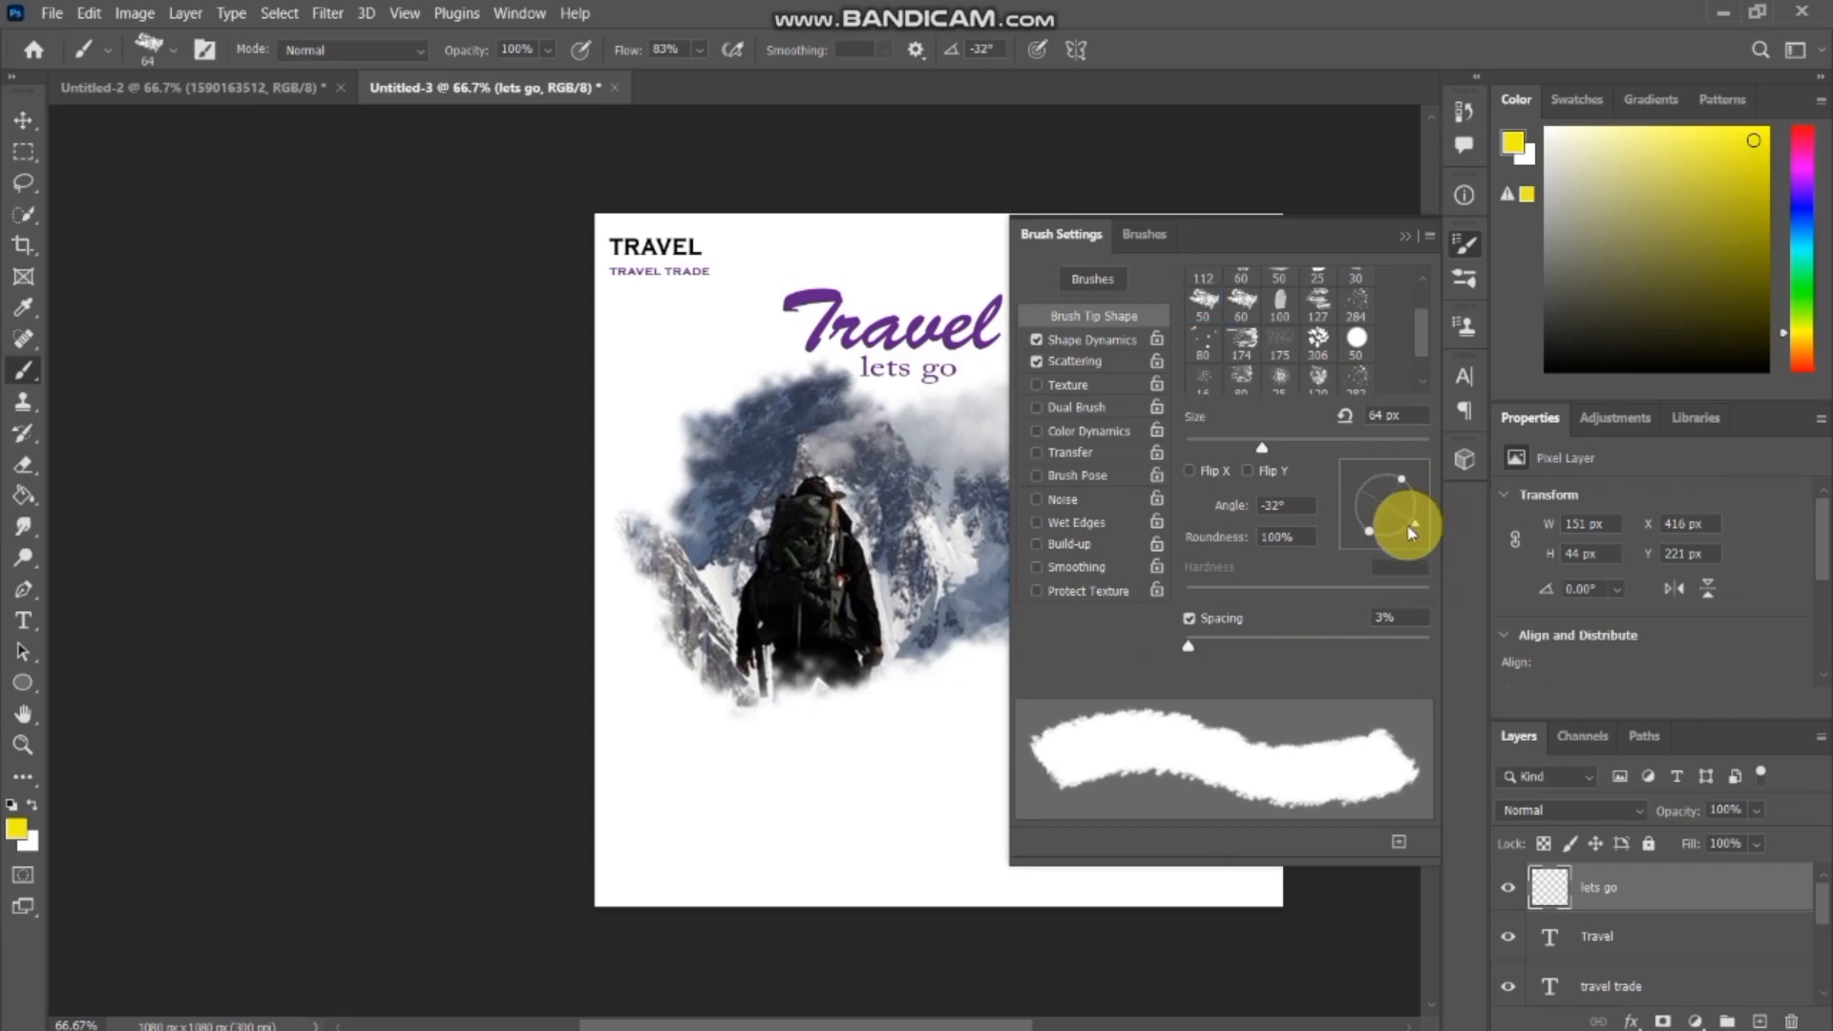
# Paint a small horizontal yellow brush patch on the white area below the hiker, undoing the first trial stroke.
pyautogui.moveTo(756, 754); pyautogui.dragTo(867, 745)
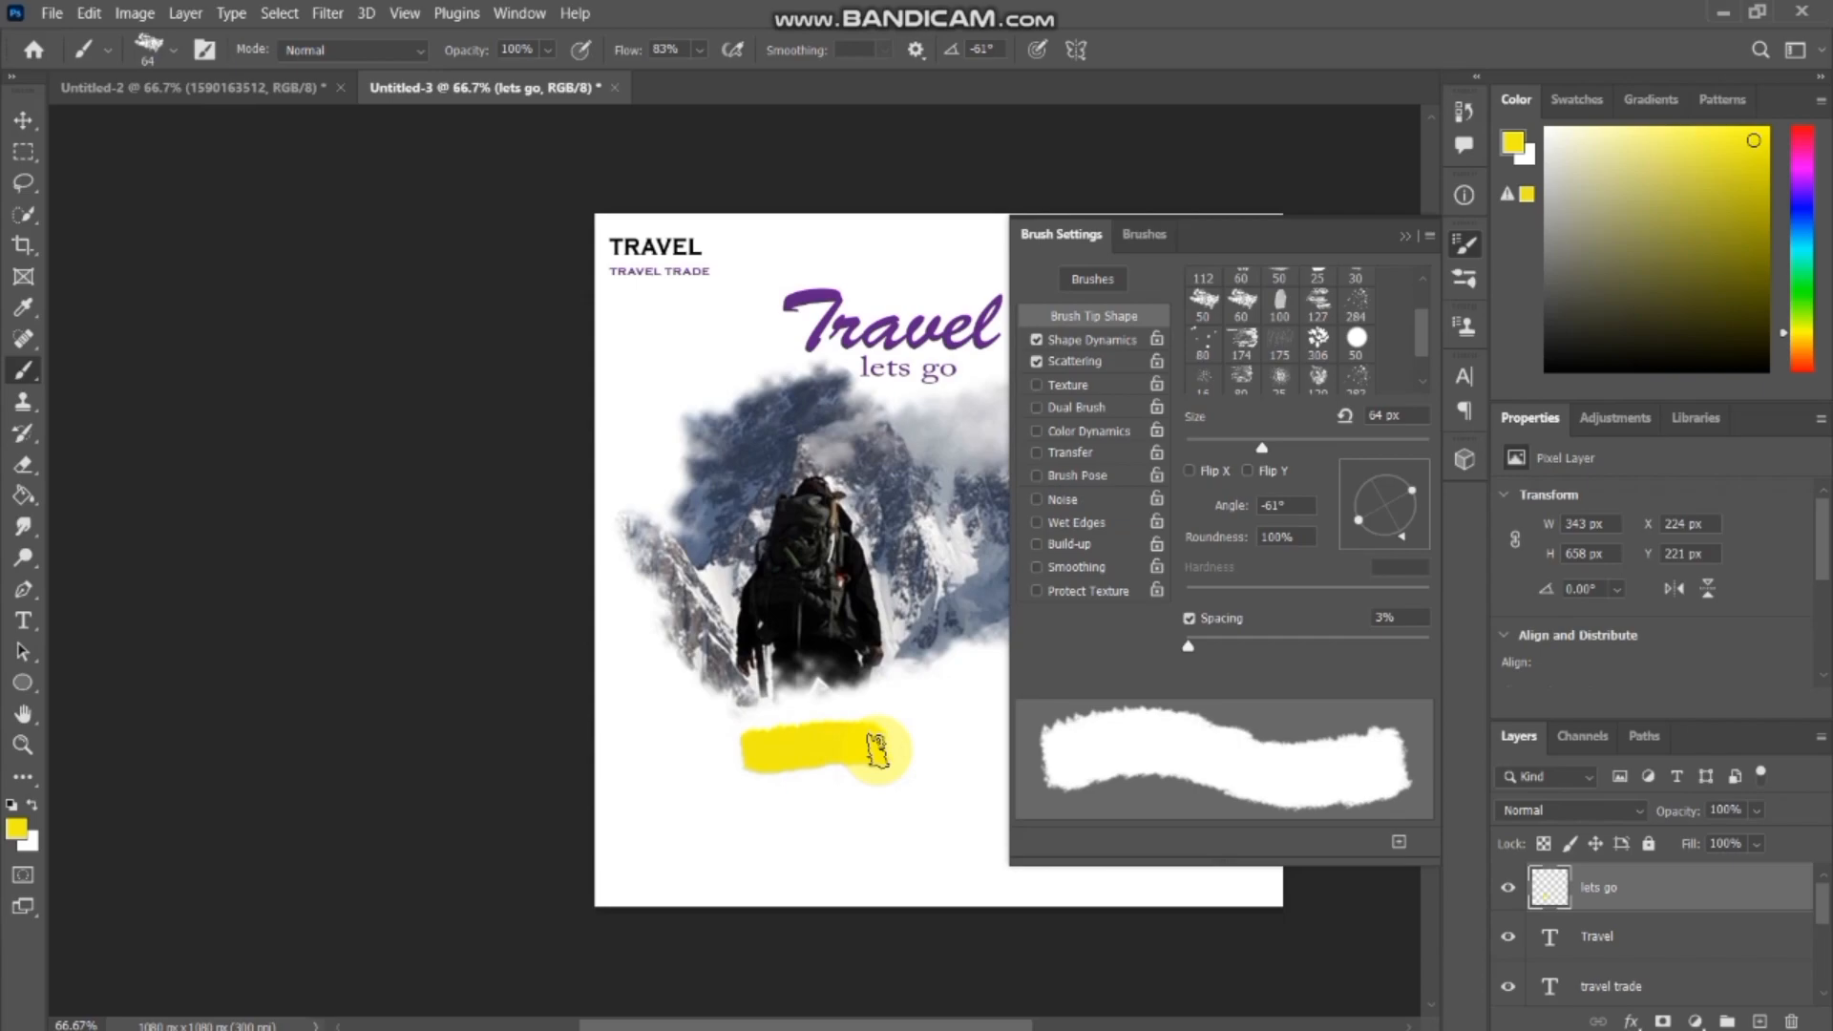
pyautogui.hotkey('ctrl', 'z')
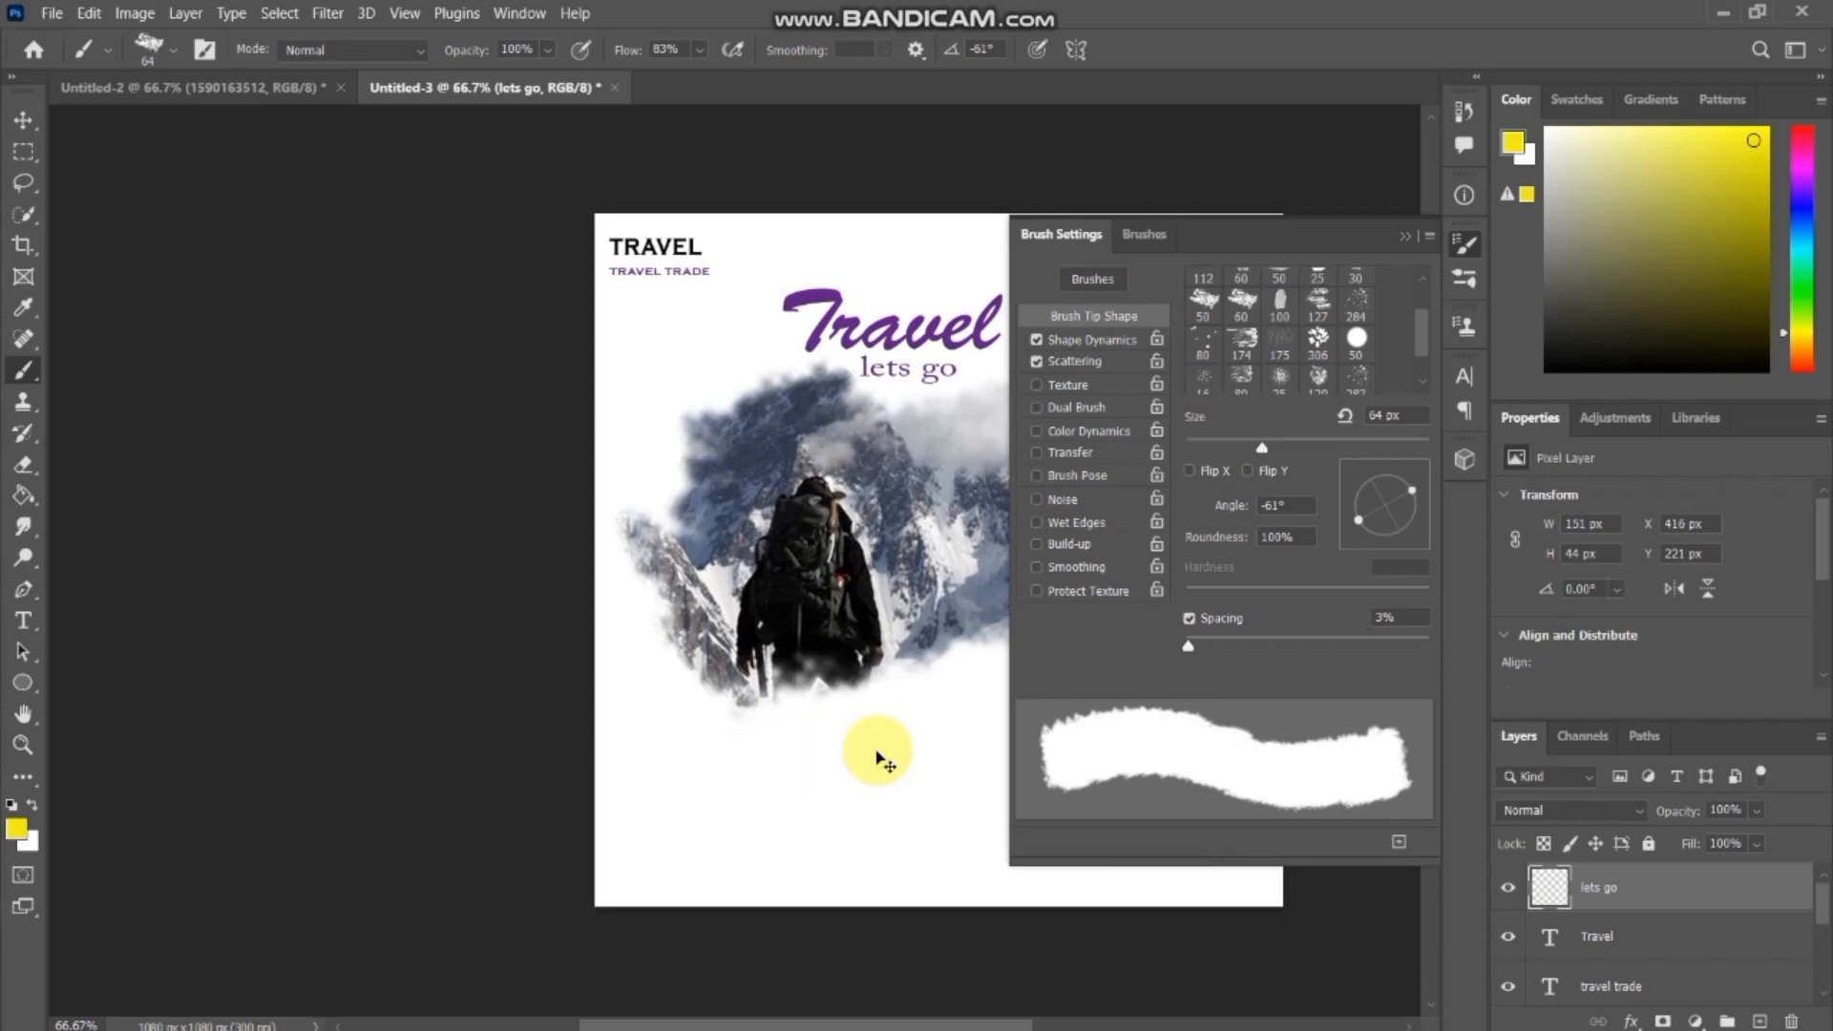
pyautogui.moveTo(920, 1021); pyautogui.dragTo(997, 1023)
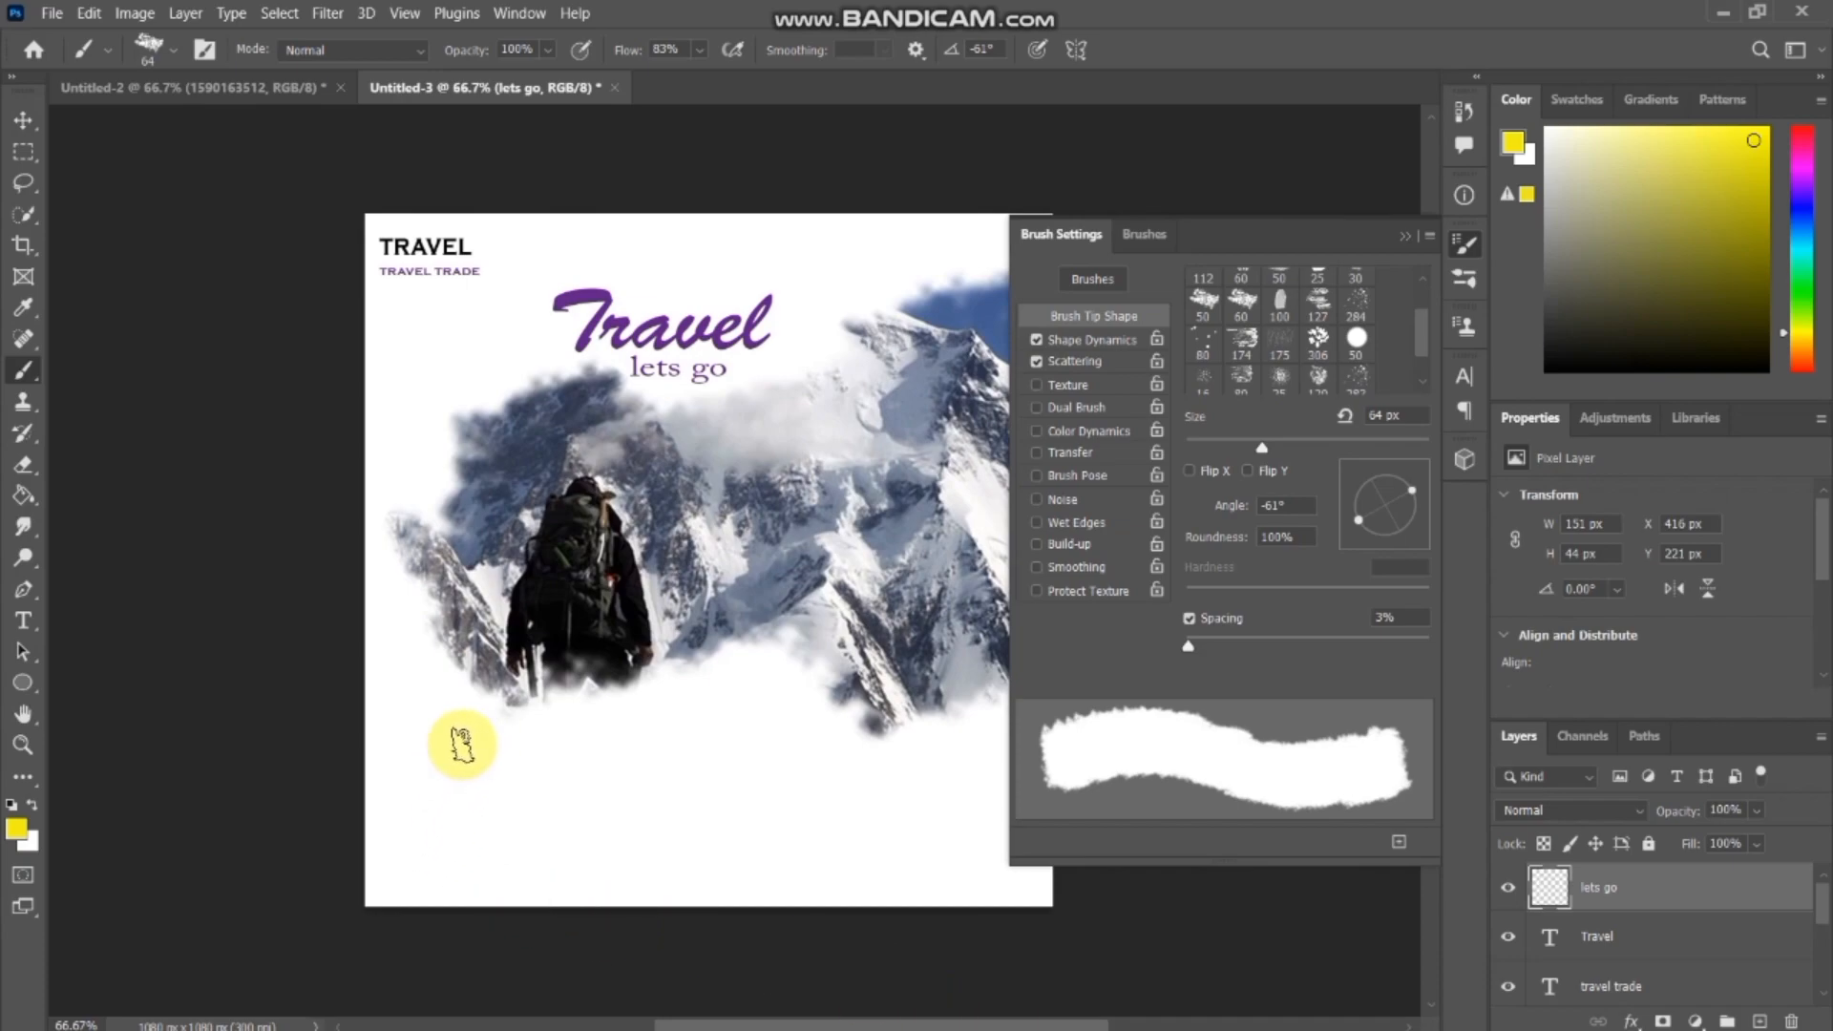
pyautogui.moveTo(449, 745); pyautogui.dragTo(584, 745)
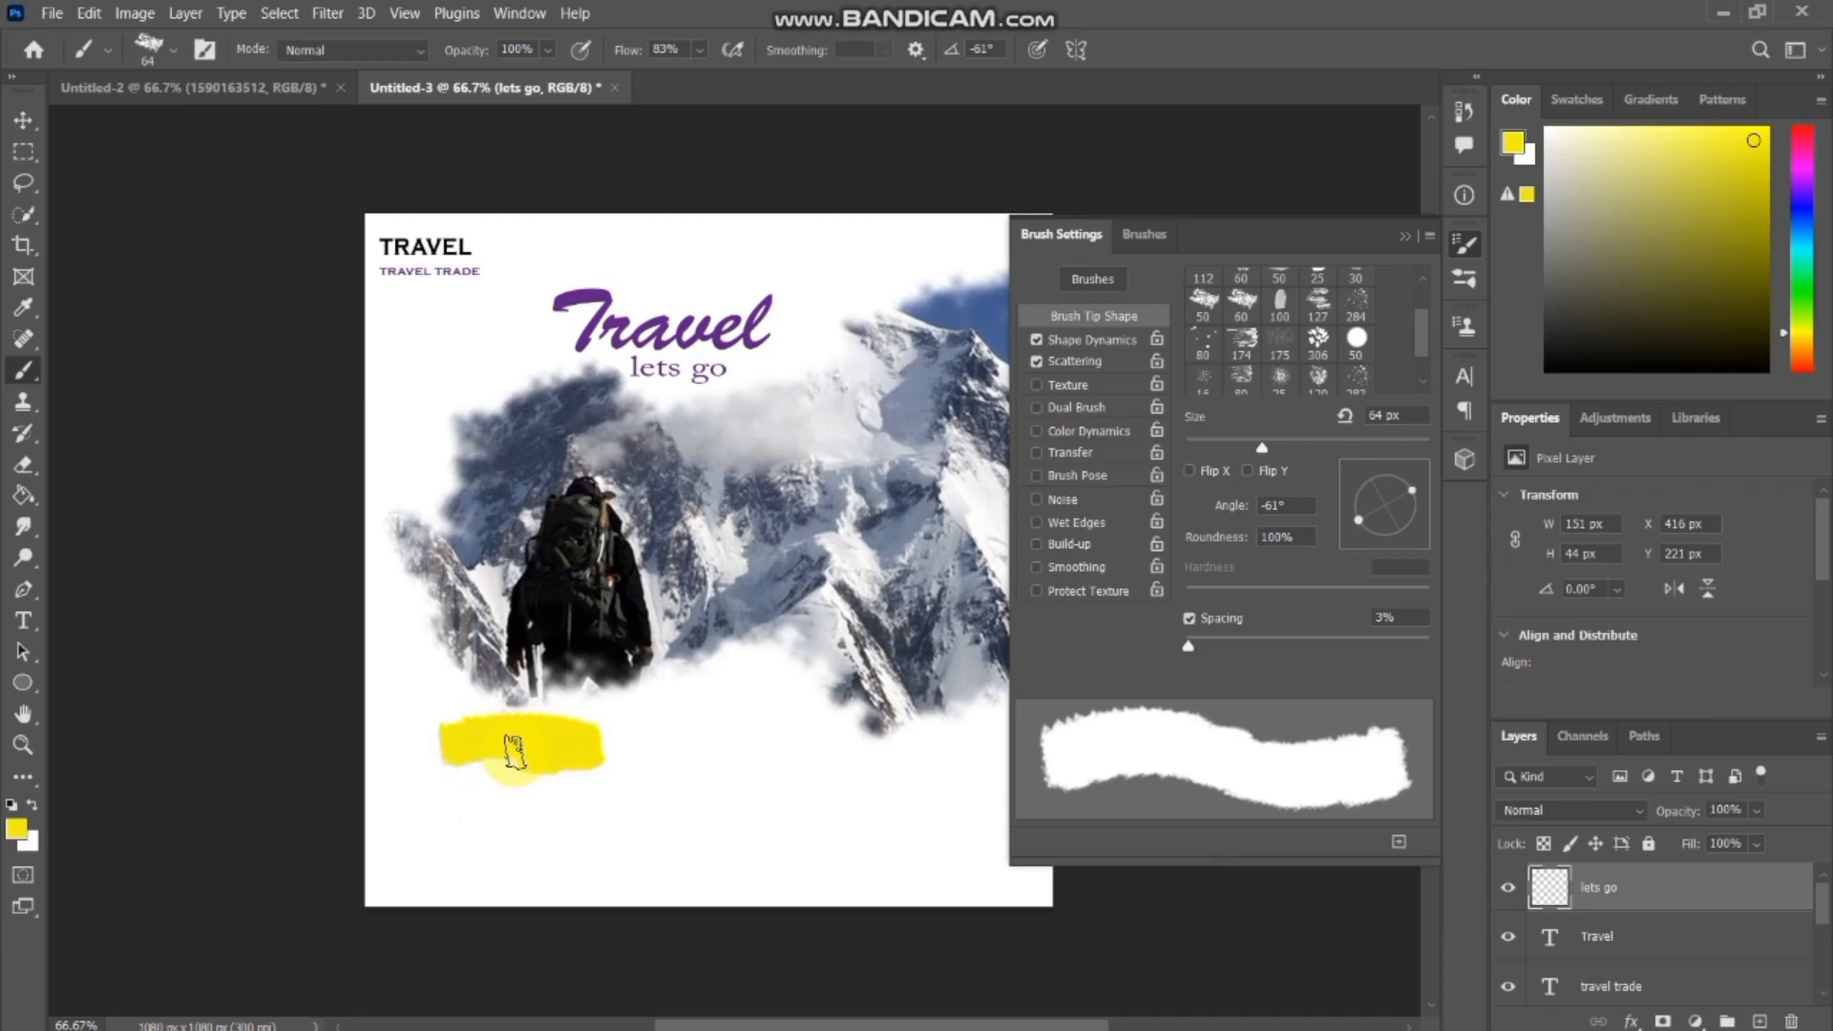
pyautogui.moveTo(453, 758); pyautogui.dragTo(453, 759)
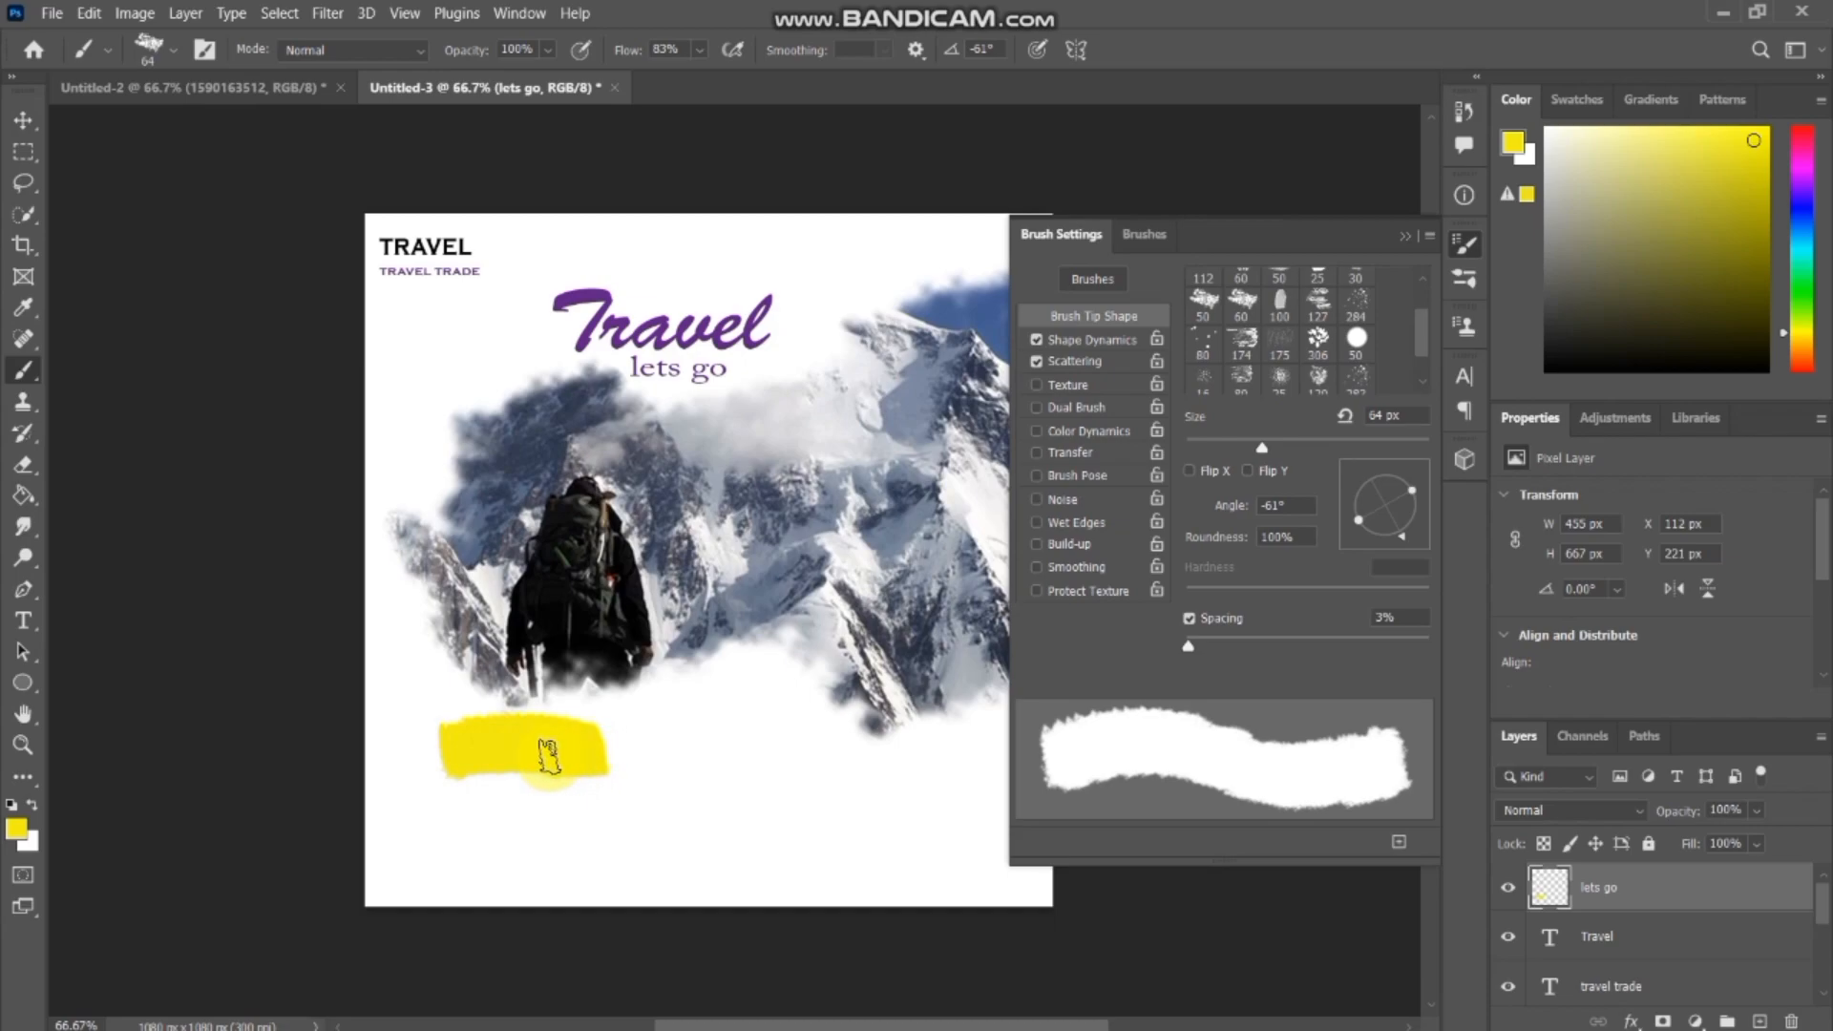
pyautogui.click(635, 728)
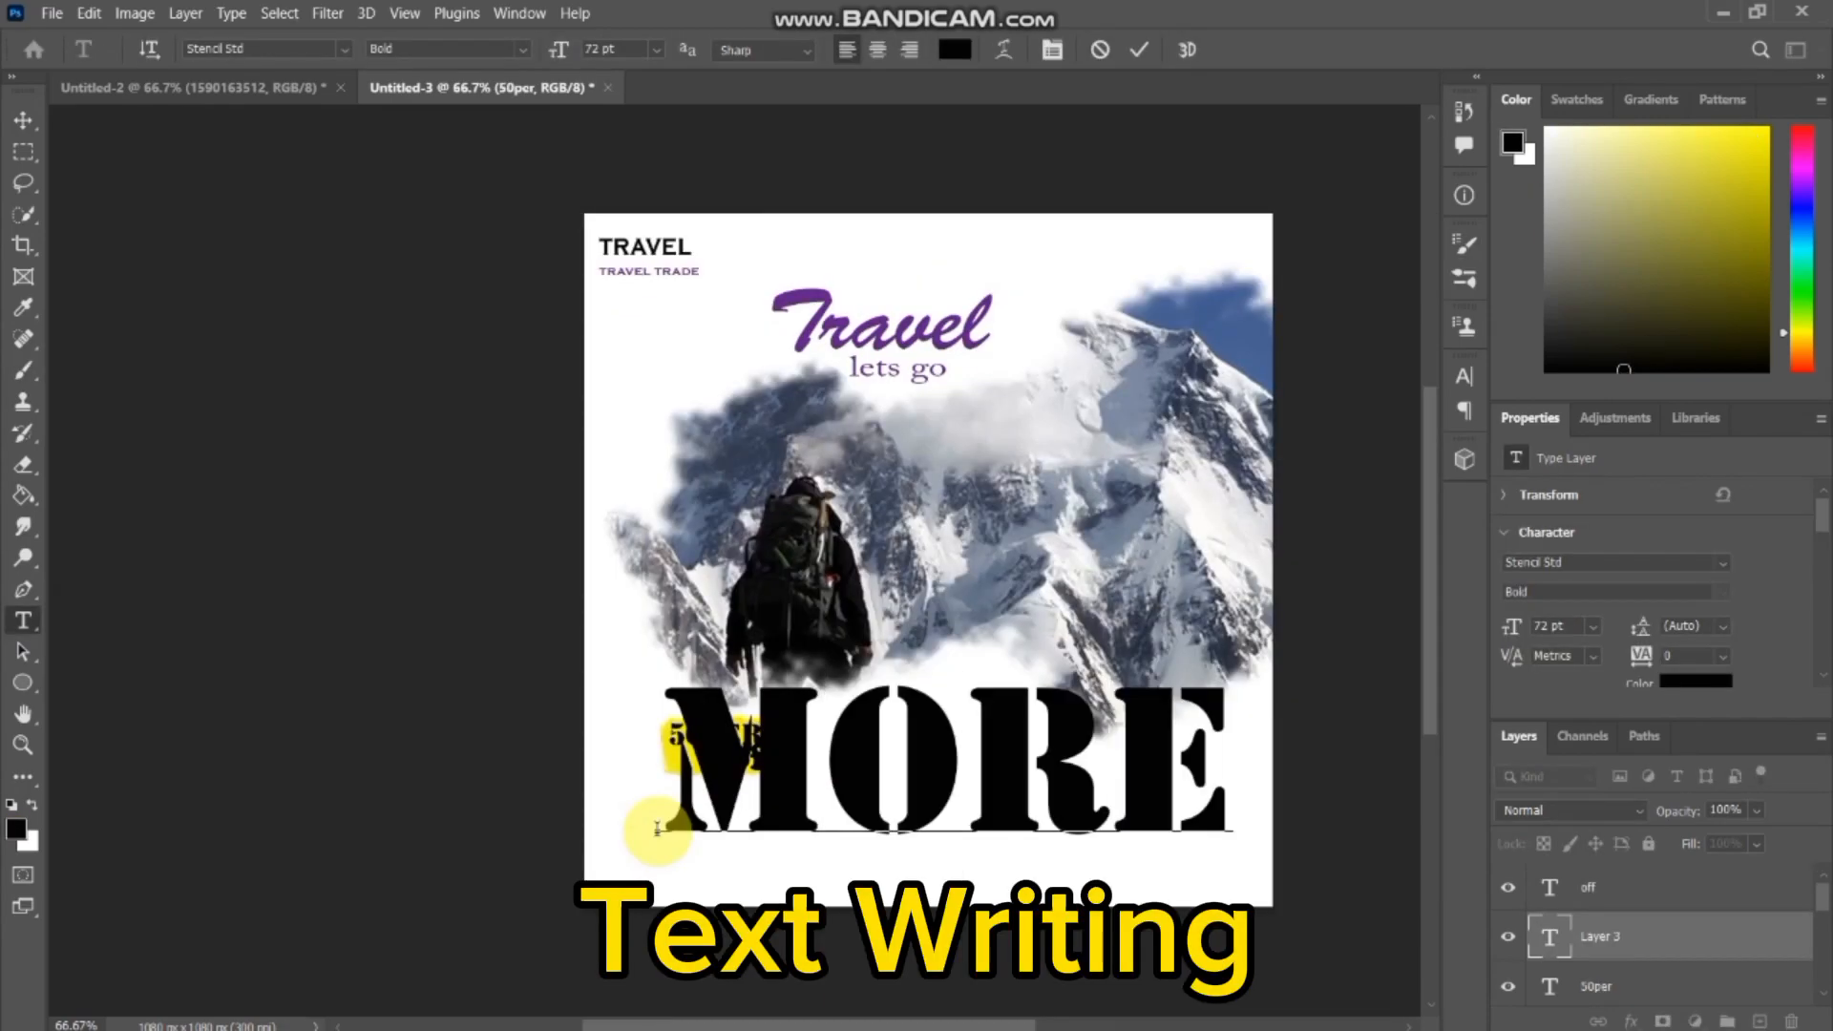
# Scale the black Stencil Std text "more cont us" down to a small line and place it below the yellow patch.
pyautogui.click(24, 122)
pyautogui.hotkey('ctrl', 't')
pyautogui.moveTo(655, 887); pyautogui.dragTo(814, 872)
pyautogui.moveTo(927, 777); pyautogui.dragTo(729, 777)
pyautogui.moveTo(450, 847); pyautogui.dragTo(773, 807)
pyautogui.moveTo(885, 837)
pyautogui.mouseDown()
pyautogui.moveTo(1029, 837)
pyautogui.moveTo(872, 837)
pyautogui.mouseUp()
pyautogui.moveTo(759, 807); pyautogui.dragTo(895, 787)
pyautogui.moveTo(945, 778); pyautogui.dragTo(782, 827)
pyautogui.moveTo(626, 847); pyautogui.dragTo(671, 841)
pyautogui.moveTo(795, 844); pyautogui.dragTo(876, 845)
pyautogui.press('Return')
pyautogui.hotkey('ctrl', 't')
pyautogui.press('Return')
# Add a separate 72 pt Stencil Std text layer with the contact phone number near the canvas's lower left.
pyautogui.click(24, 620)
pyautogui.click(666, 873)
pyautogui.write('9-067843')
# Scale the contact number text down to match the "more cont us" line and place it centred directly beneath it.
pyautogui.click(24, 121)
pyautogui.hotkey('ctrl', 't')
pyautogui.moveTo(907, 827); pyautogui.dragTo(986, 816)
pyautogui.moveTo(1136, 811); pyautogui.dragTo(790, 908)
pyautogui.moveTo(655, 840); pyautogui.dragTo(723, 836)
pyautogui.moveTo(764, 821); pyautogui.dragTo(716, 879)
pyautogui.moveTo(755, 892); pyautogui.dragTo(702, 856)
pyautogui.press('Return')
pyautogui.click(24, 620)
pyautogui.click(1086, 816)
pyautogui.write('MO')
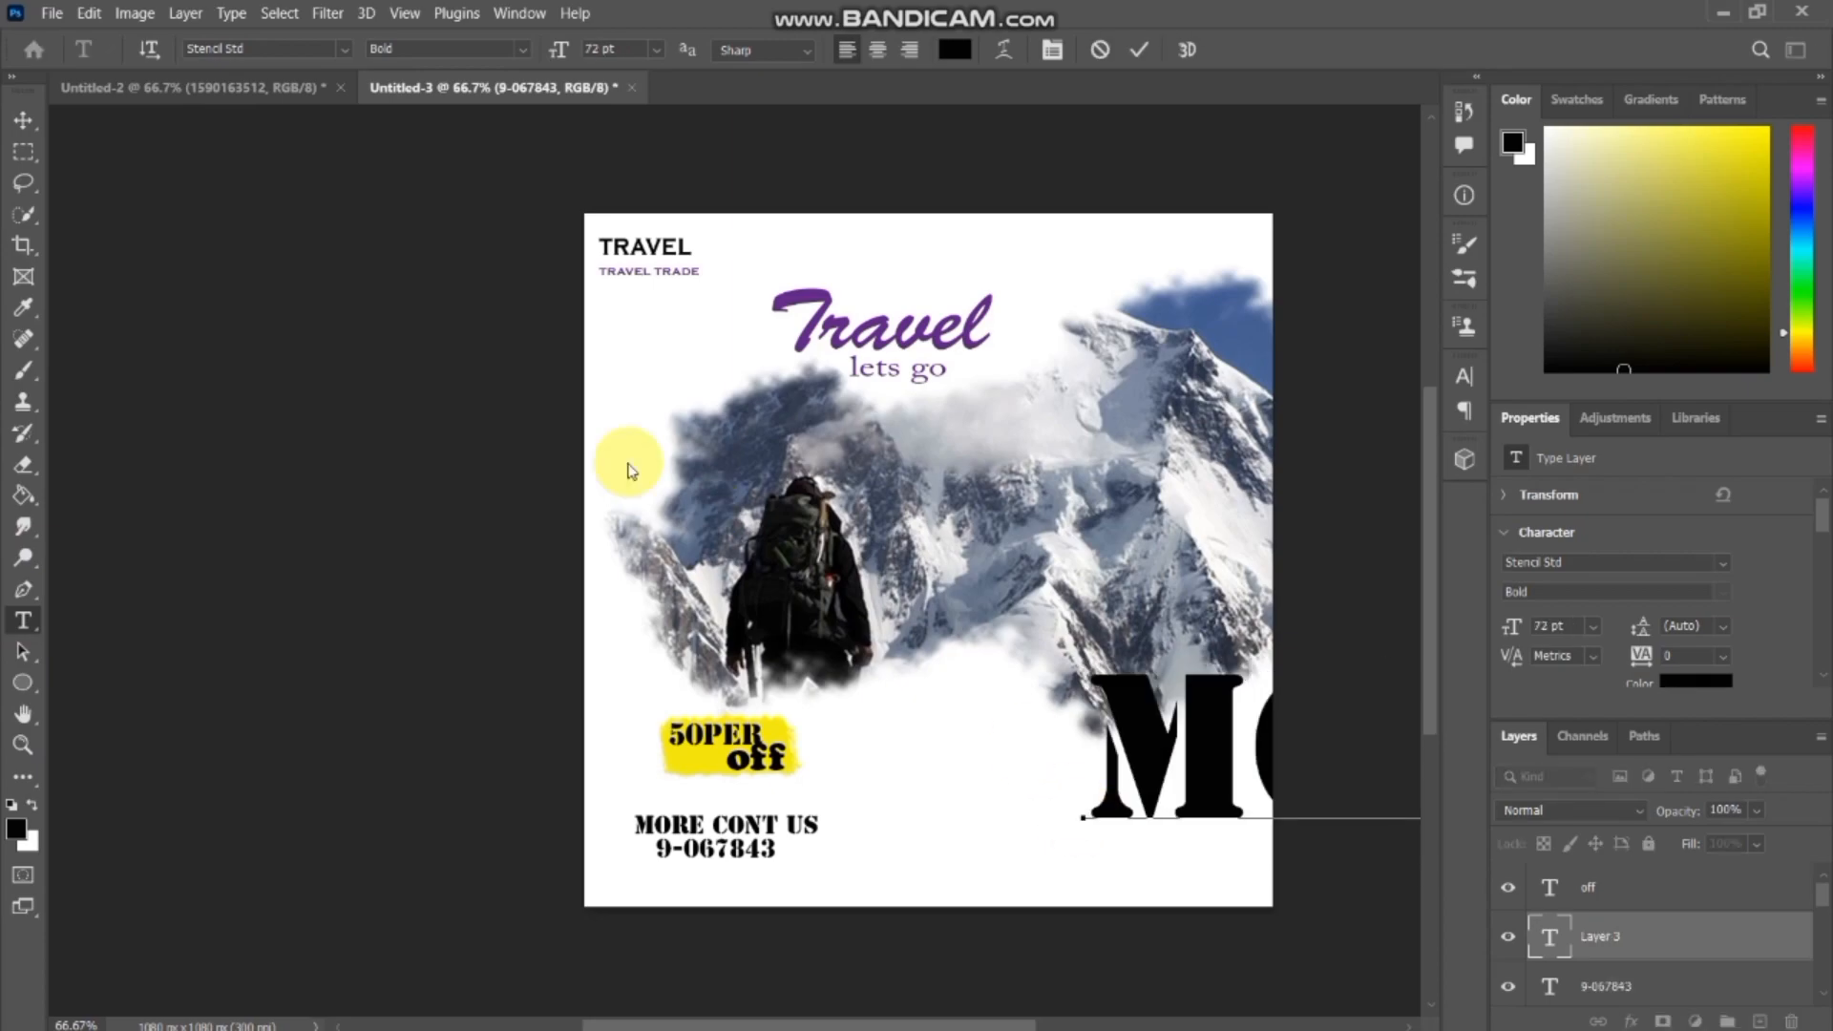
pyautogui.hotkey('ctrl', 't')
pyautogui.moveTo(1130, 826); pyautogui.dragTo(888, 804)
pyautogui.moveTo(787, 767); pyautogui.dragTo(1006, 765)
pyautogui.moveTo(1176, 767); pyautogui.dragTo(1019, 766)
pyautogui.moveTo(849, 766); pyautogui.dragTo(1038, 766)
pyautogui.moveTo(1249, 765); pyautogui.dragTo(1237, 821)
pyautogui.moveTo(1149, 815)
pyautogui.mouseDown()
pyautogui.moveTo(1151, 795)
pyautogui.moveTo(1155, 827)
pyautogui.mouseUp()
pyautogui.press('Return')
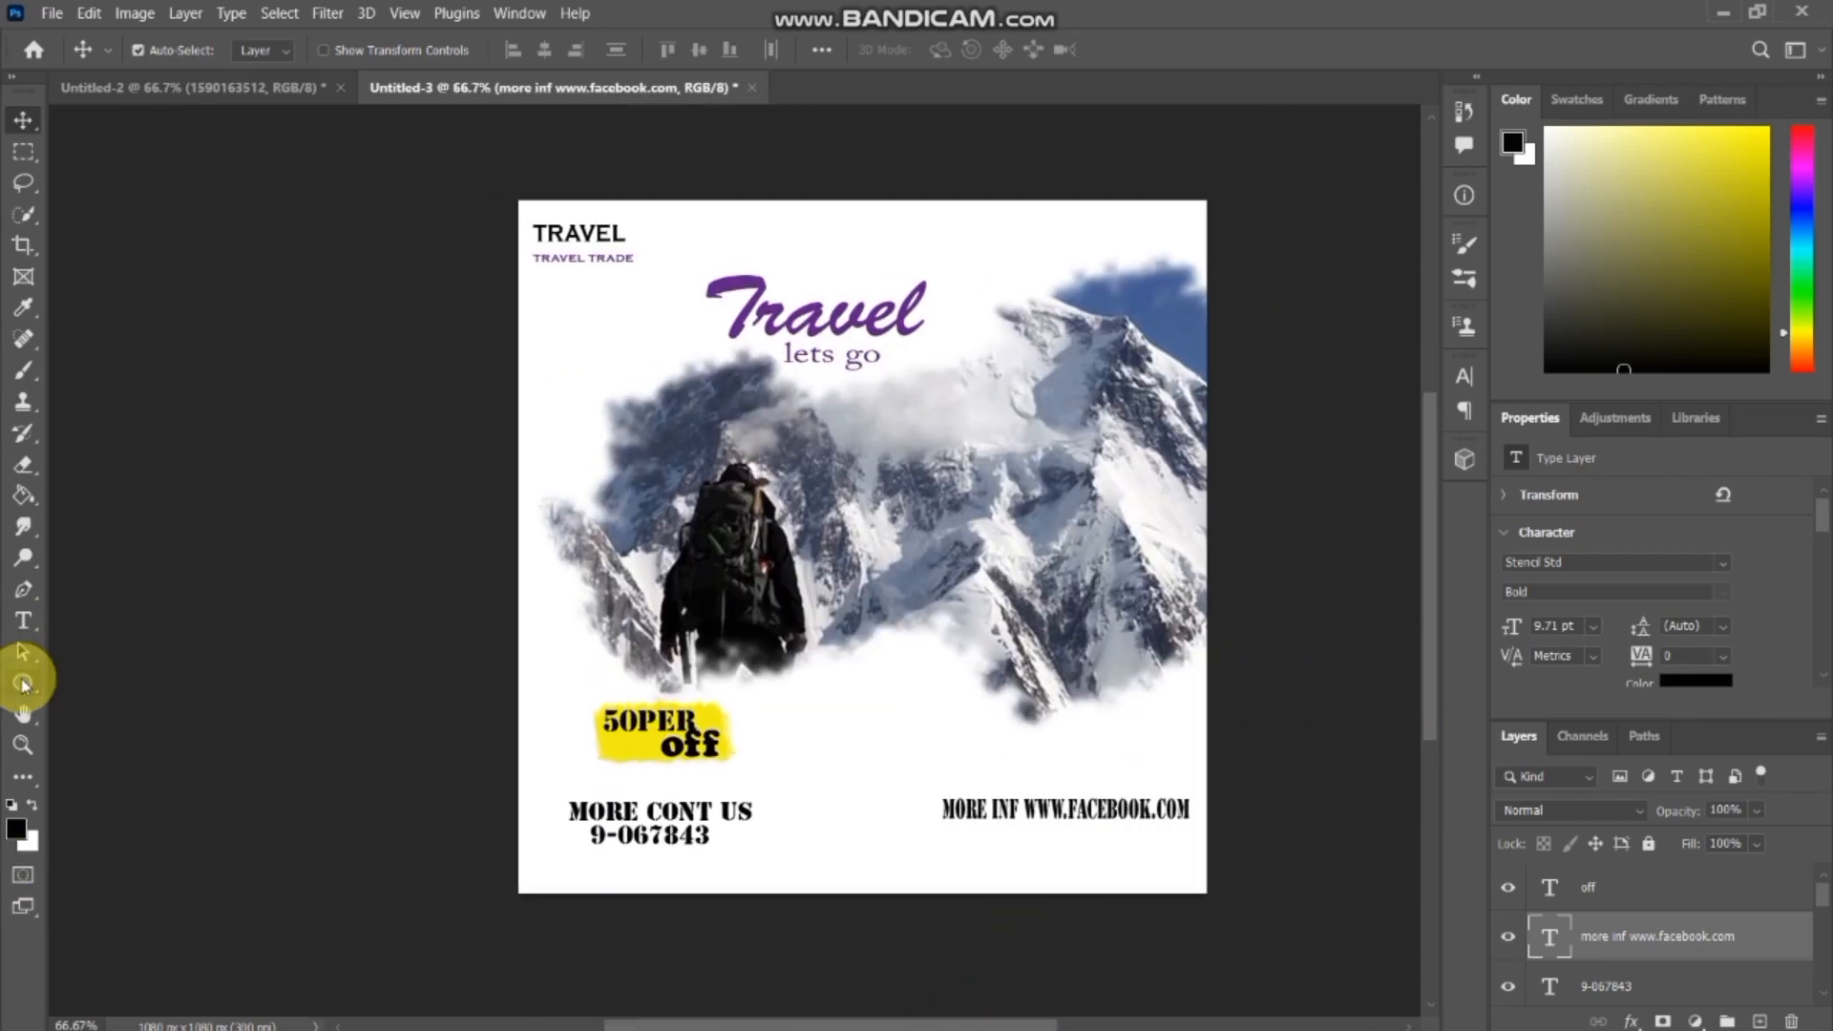
# Choose the Rectangle tool and set the foreground colour to a vivid blue-violet for the shape fill.
pyautogui.click(23, 682)
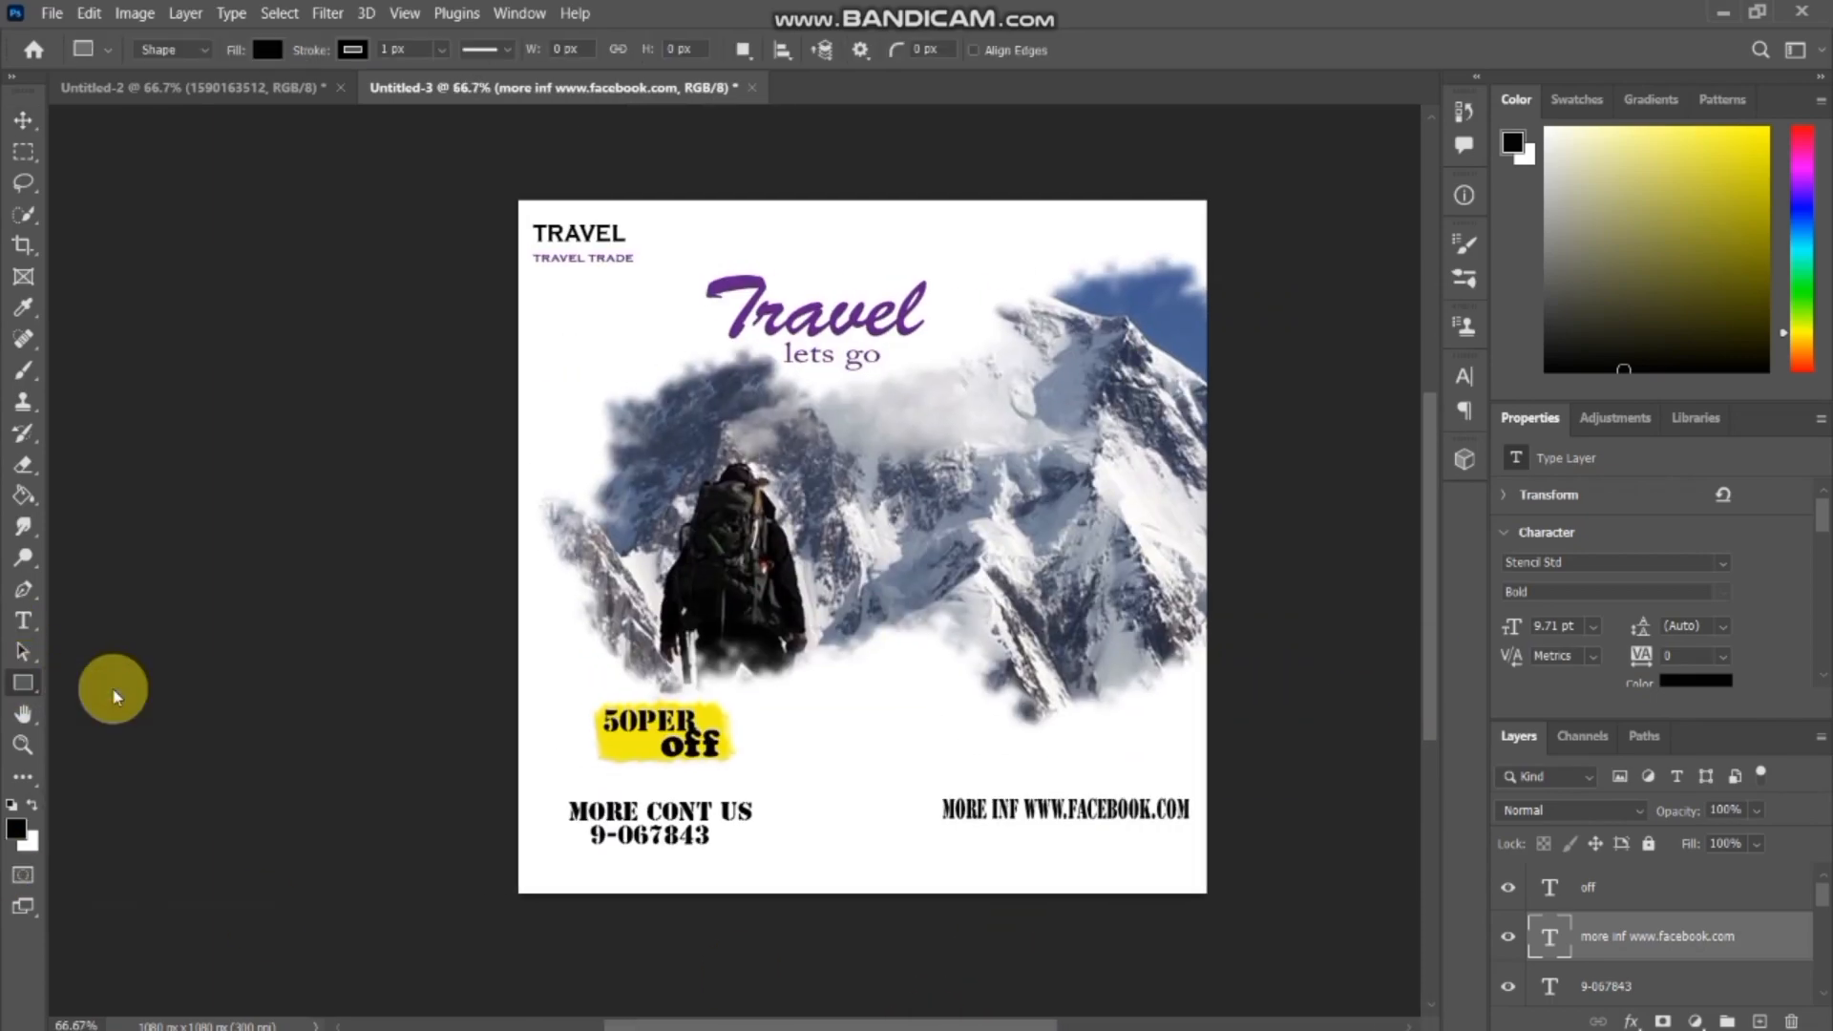
pyautogui.click(113, 691)
pyautogui.click(16, 828)
pyautogui.click(1146, 709)
pyautogui.click(1106, 647)
pyautogui.click(1358, 610)
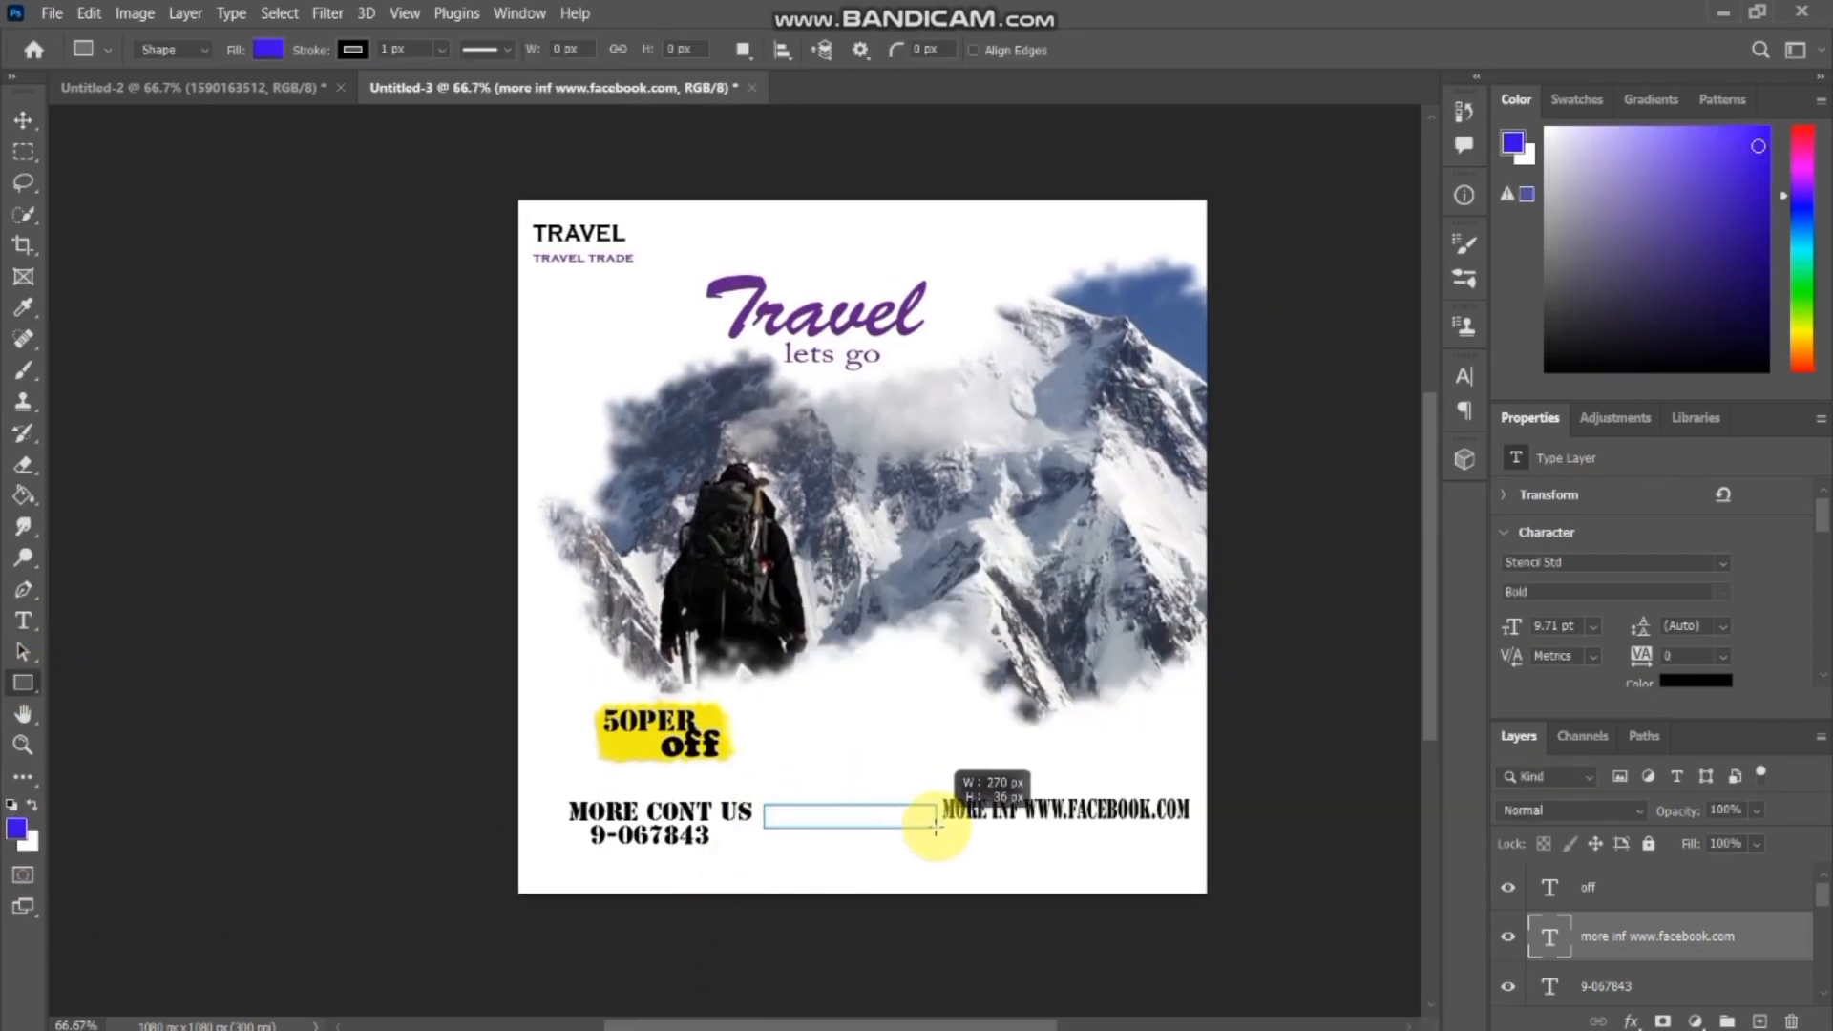
pyautogui.moveTo(935, 827); pyautogui.dragTo(935, 827)
pyautogui.moveTo(936, 816); pyautogui.dragTo(926, 817)
pyautogui.press('Delete')
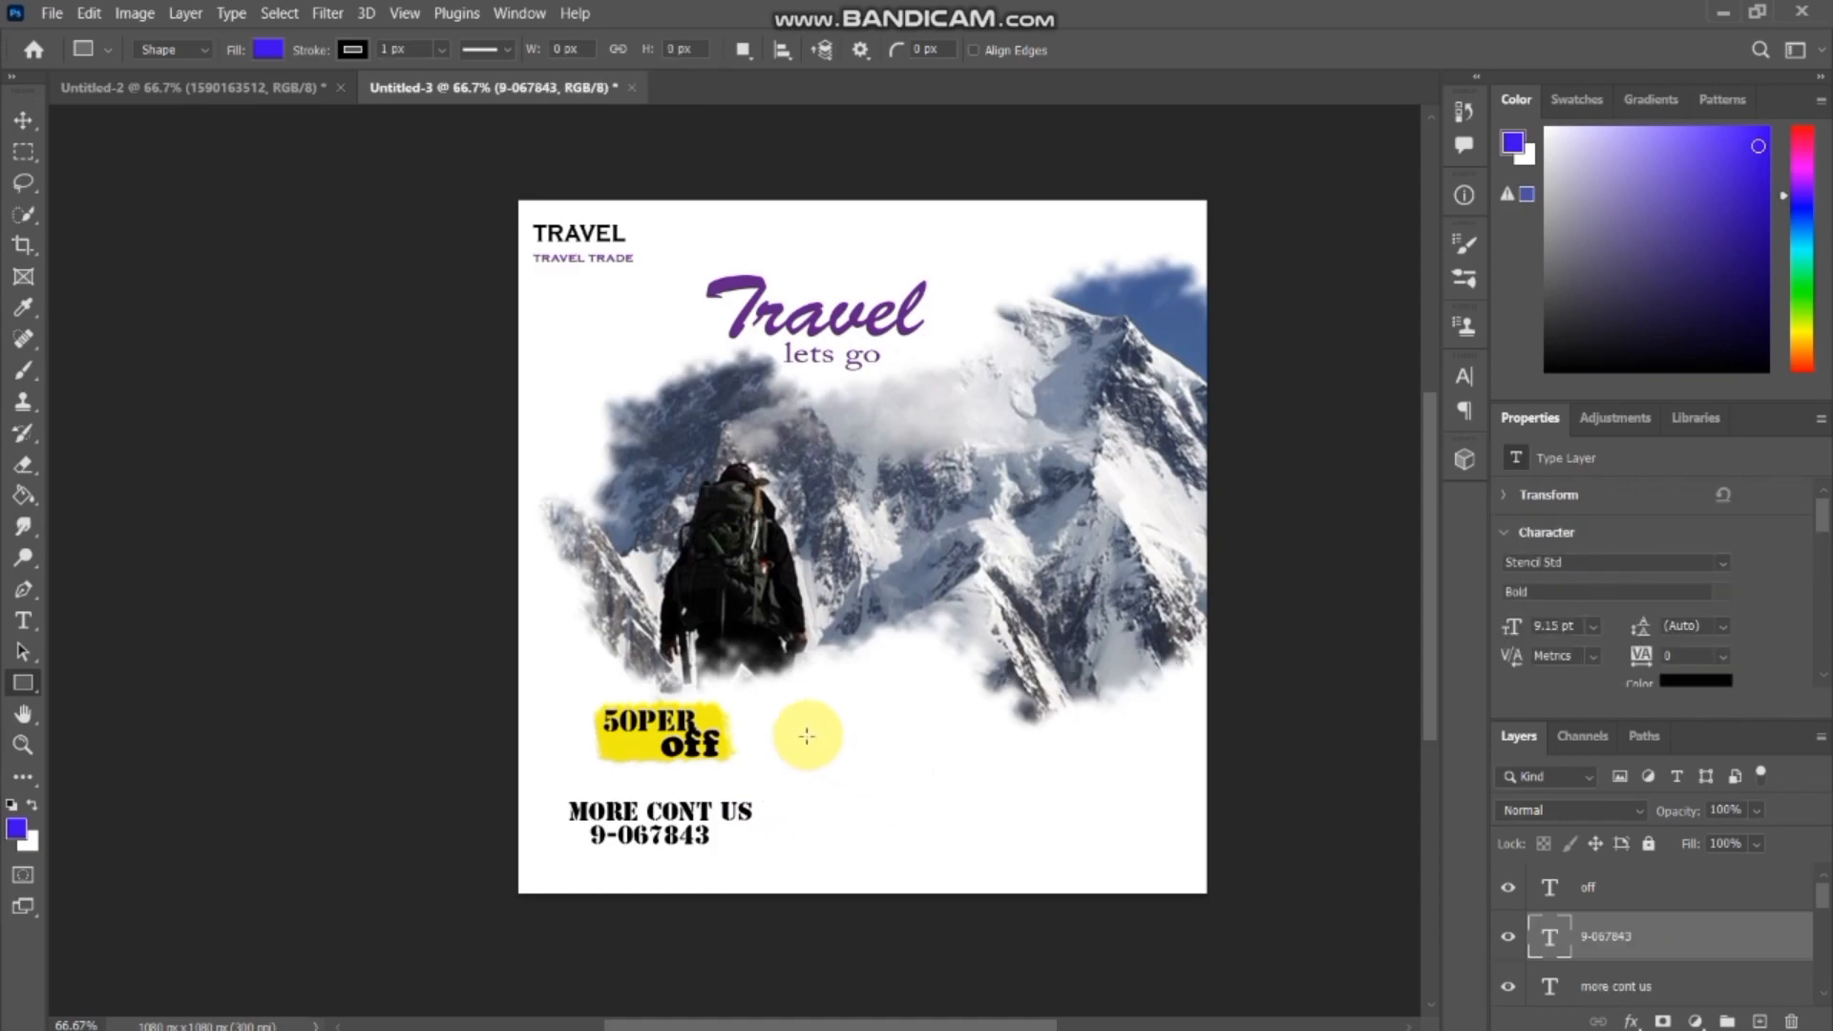
# Draw a blue rectangle about 405 × 68 px below the photo, beside the yellow discount patch, and widen it very slightly.
pyautogui.moveTo(807, 735); pyautogui.dragTo(1047, 773)
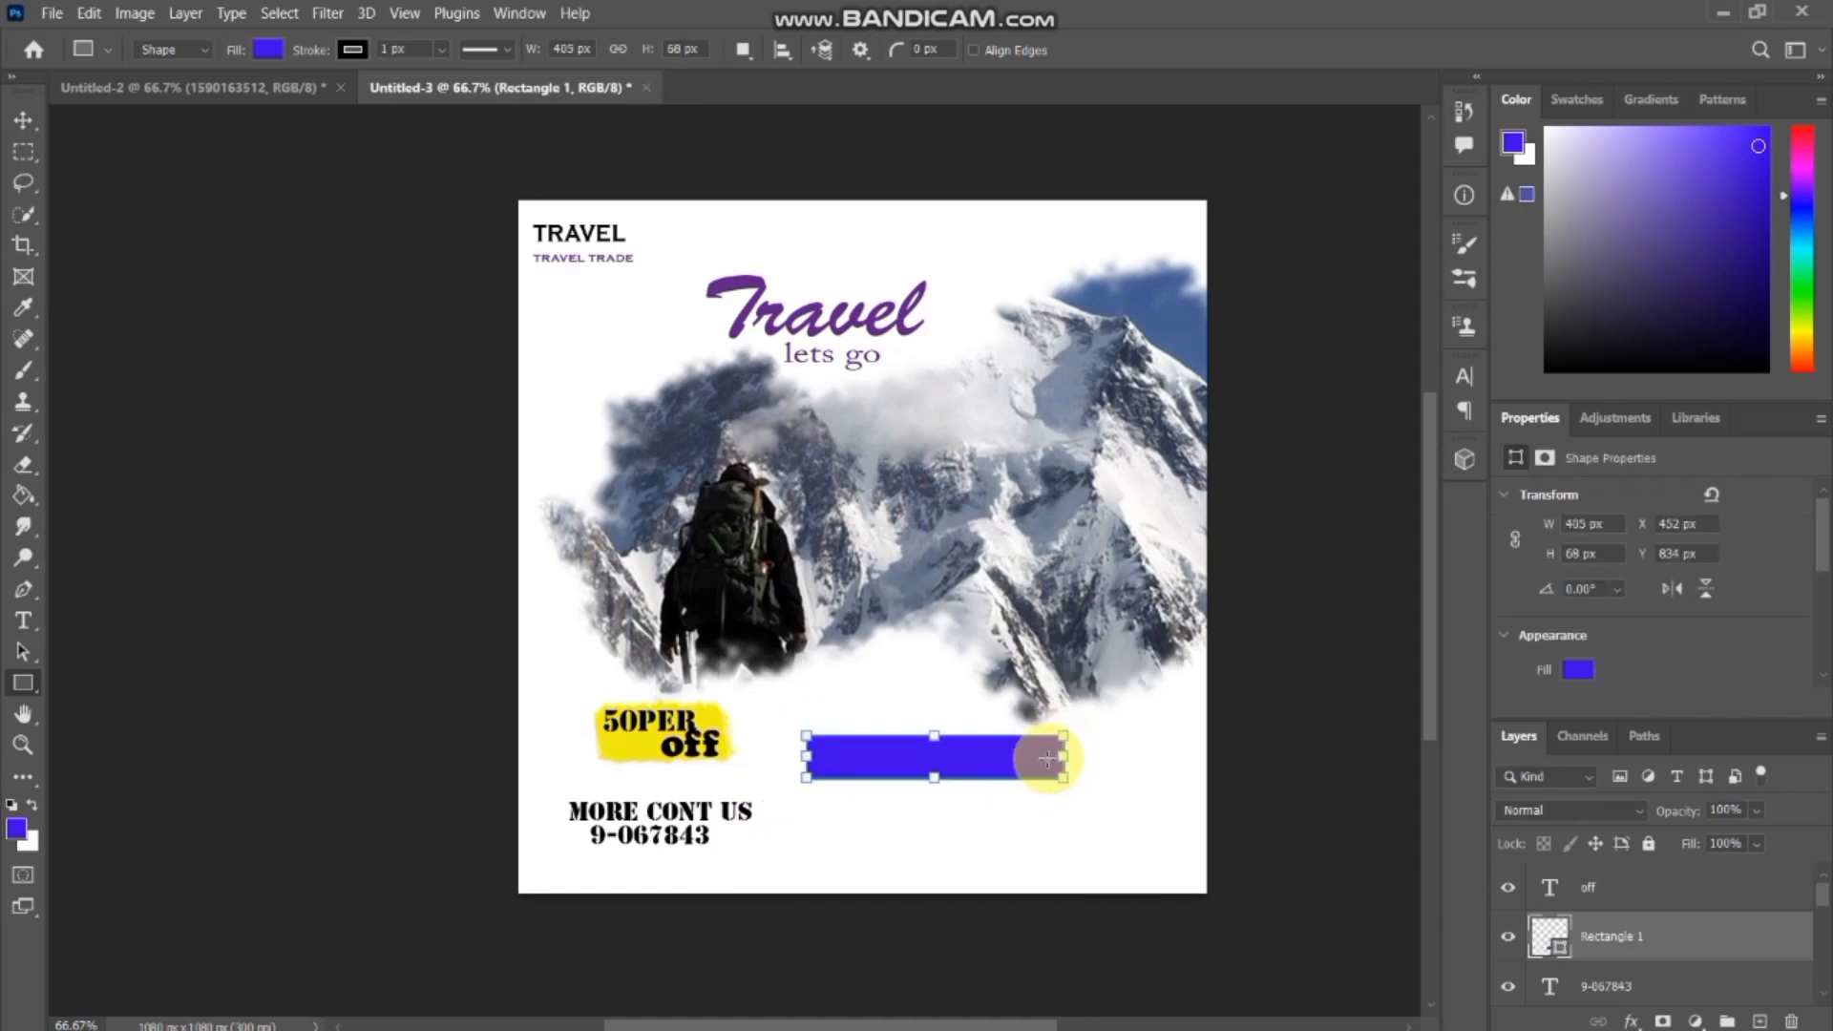
pyautogui.click(24, 117)
pyautogui.click(919, 718)
pyautogui.click(936, 756)
pyautogui.hotkey('ctrl', 't')
pyautogui.click(926, 428)
pyautogui.hotkey('ctrl', 't')
pyautogui.moveTo(1055, 754); pyautogui.dragTo(1058, 754)
pyautogui.press('Return')
# Add a 72 pt Stencil Std text layer reading "Book now" in off-white, starting on the blue rectangle.
pyautogui.click(24, 621)
pyautogui.click(955, 51)
pyautogui.click(804, 597)
pyautogui.press('Return')
pyautogui.click(863, 765)
pyautogui.write('Book now')
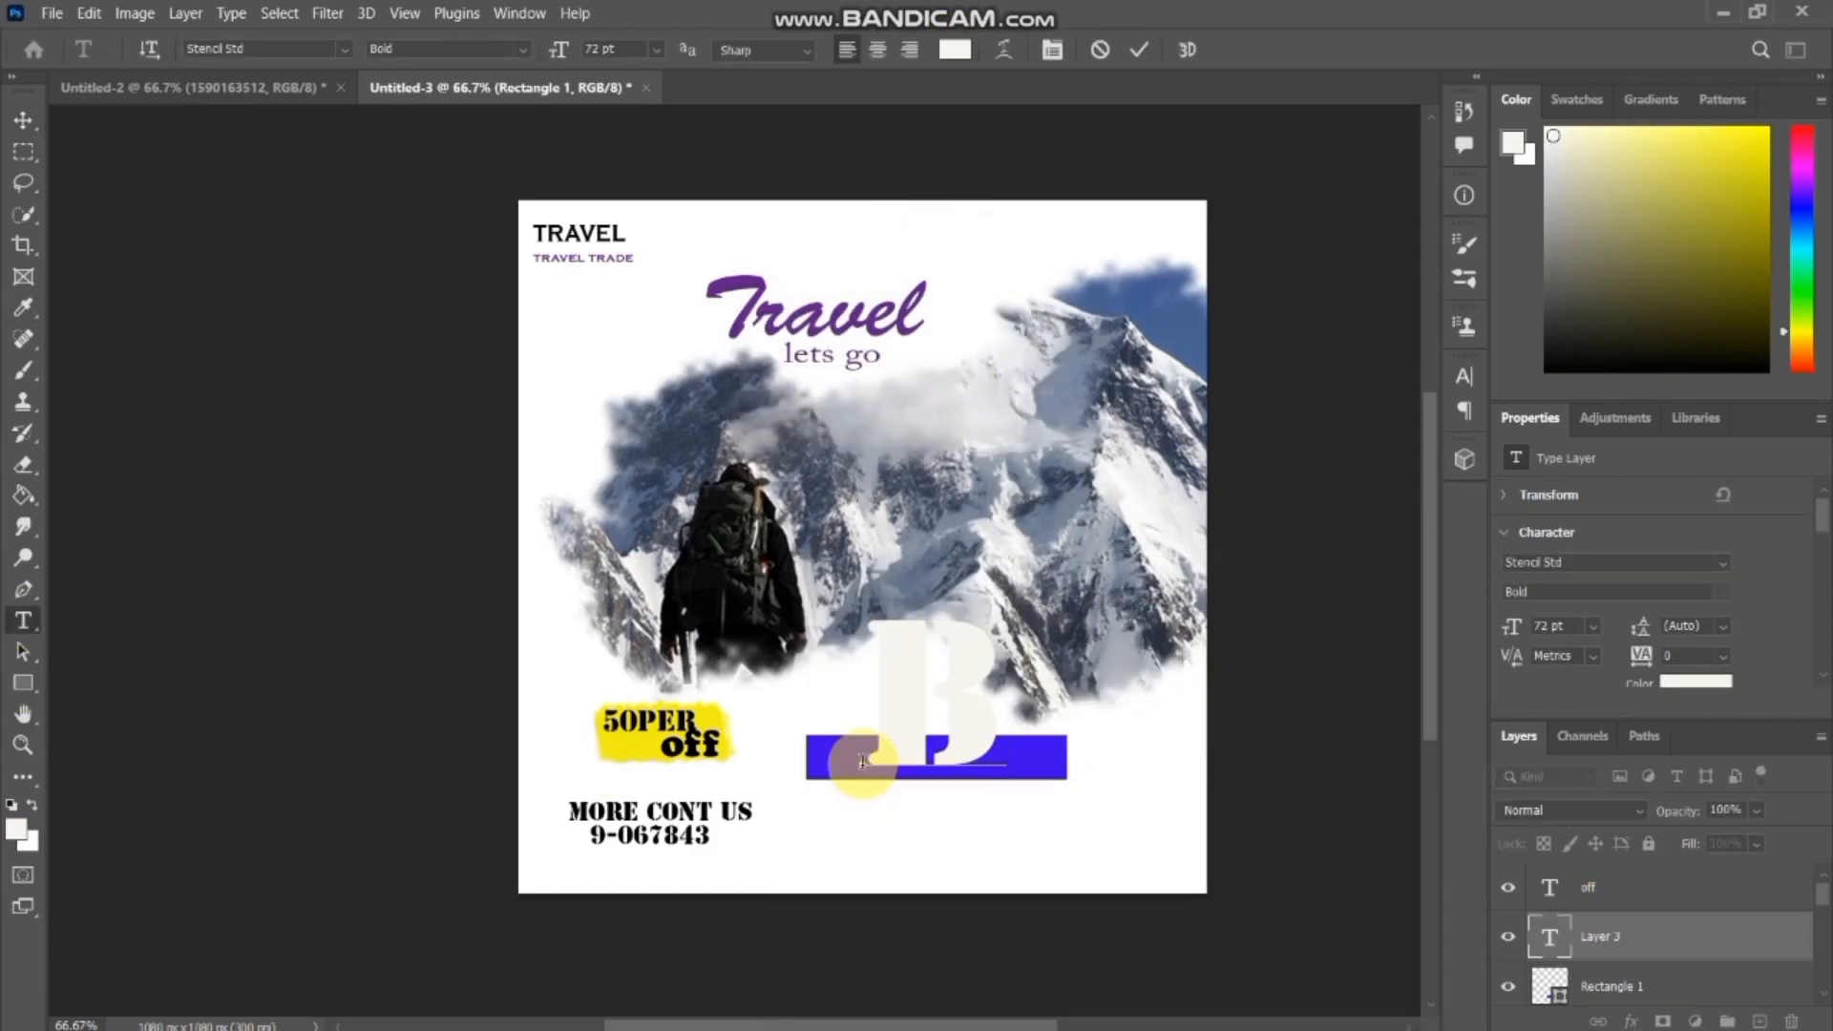
# Scale the "Book now" text down to fit inside the blue rectangle and place it near the rectangle's centre.
pyautogui.click(24, 120)
pyautogui.hotkey('ctrl', 't')
pyautogui.moveTo(863, 714); pyautogui.dragTo(486, 716)
pyautogui.moveTo(374, 713); pyautogui.dragTo(769, 713)
pyautogui.moveTo(1064, 716); pyautogui.dragTo(895, 716)
pyautogui.moveTo(602, 713); pyautogui.dragTo(955, 713)
pyautogui.moveTo(1024, 721)
pyautogui.mouseDown()
pyautogui.moveTo(871, 793)
pyautogui.moveTo(992, 713)
pyautogui.mouseUp()
pyautogui.moveTo(865, 719); pyautogui.dragTo(903, 757)
pyautogui.press('Return')
pyautogui.click(24, 621)
pyautogui.click(954, 51)
pyautogui.click(1071, 922)
pyautogui.click(1367, 610)
pyautogui.click(1053, 830)
pyautogui.write('F')
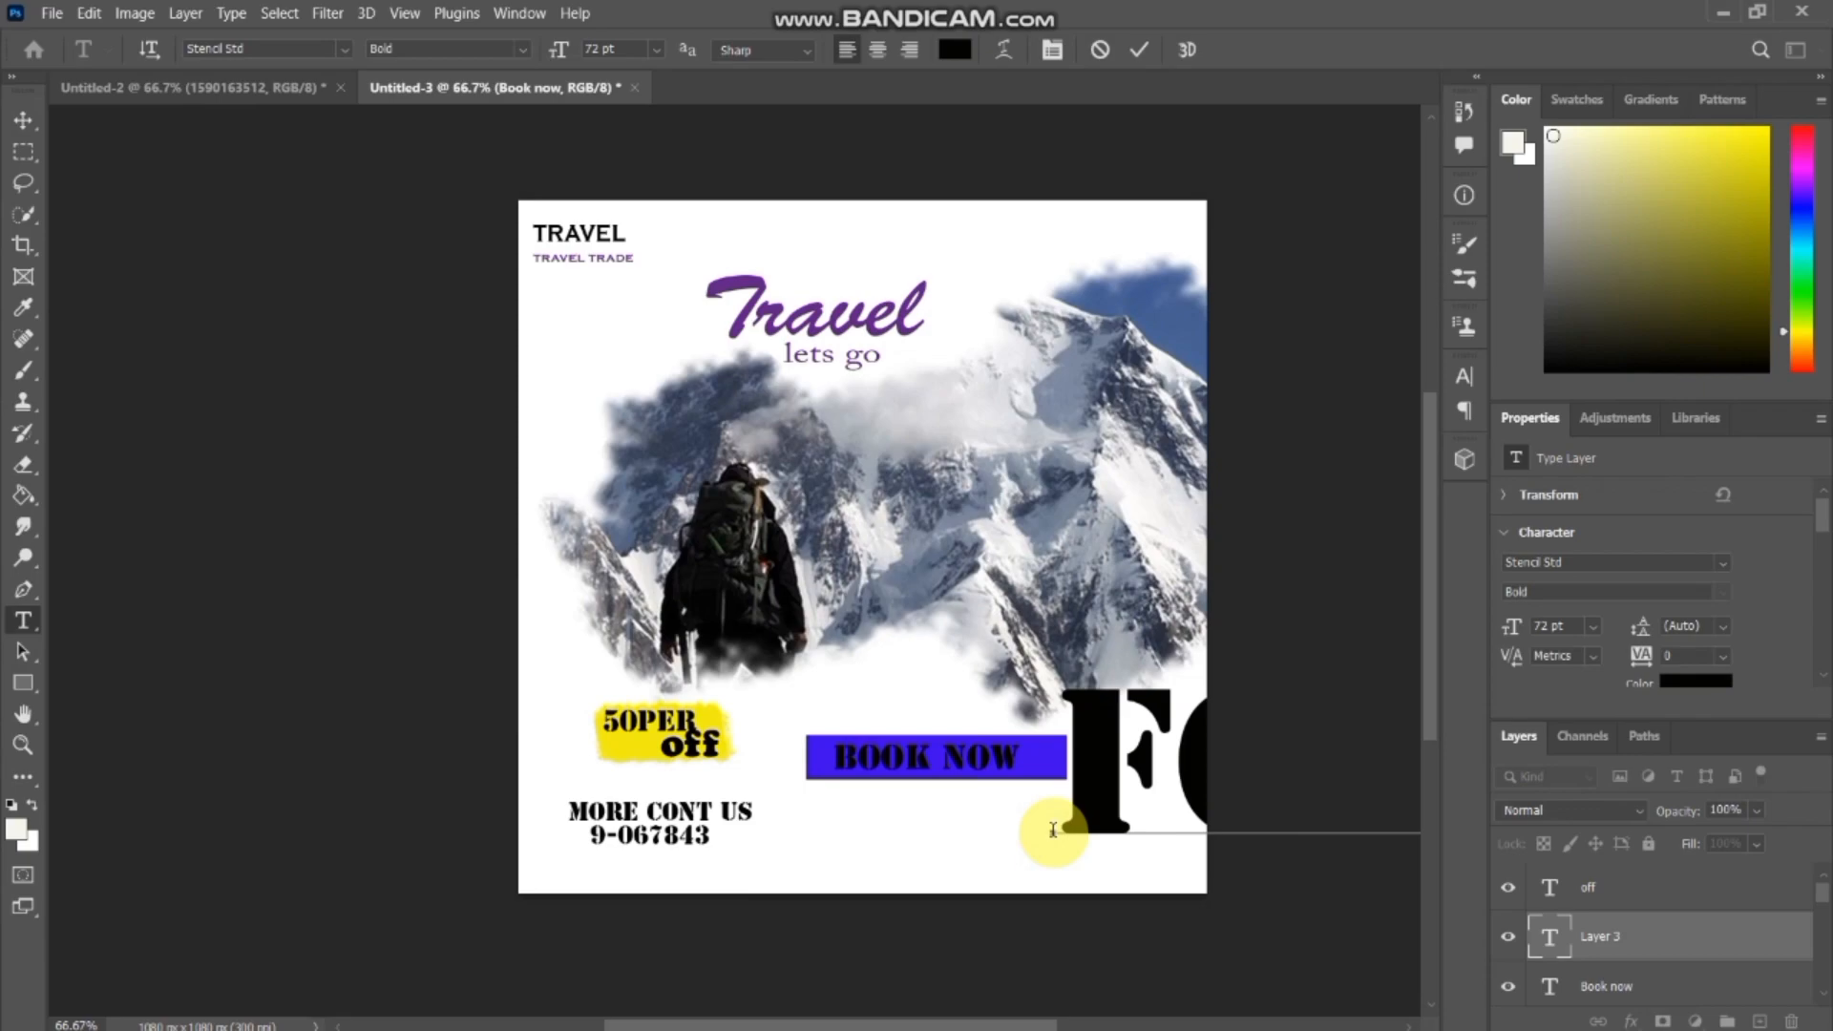
pyautogui.write('or more info www.com')
pyautogui.click(24, 120)
pyautogui.hotkey('ctrl', 't')
pyautogui.moveTo(1055, 780); pyautogui.dragTo(768, 743)
pyautogui.moveTo(1055, 714); pyautogui.dragTo(296, 749)
pyautogui.moveTo(196, 744); pyautogui.dragTo(831, 746)
pyautogui.moveTo(1098, 764); pyautogui.dragTo(721, 749)
pyautogui.moveTo(401, 743); pyautogui.dragTo(1018, 807)
pyautogui.moveTo(814, 806); pyautogui.dragTo(929, 807)
pyautogui.moveTo(1058, 798); pyautogui.dragTo(1059, 791)
pyautogui.moveTo(900, 803); pyautogui.dragTo(959, 804)
pyautogui.moveTo(1088, 805); pyautogui.dragTo(1020, 810)
pyautogui.press('Return')
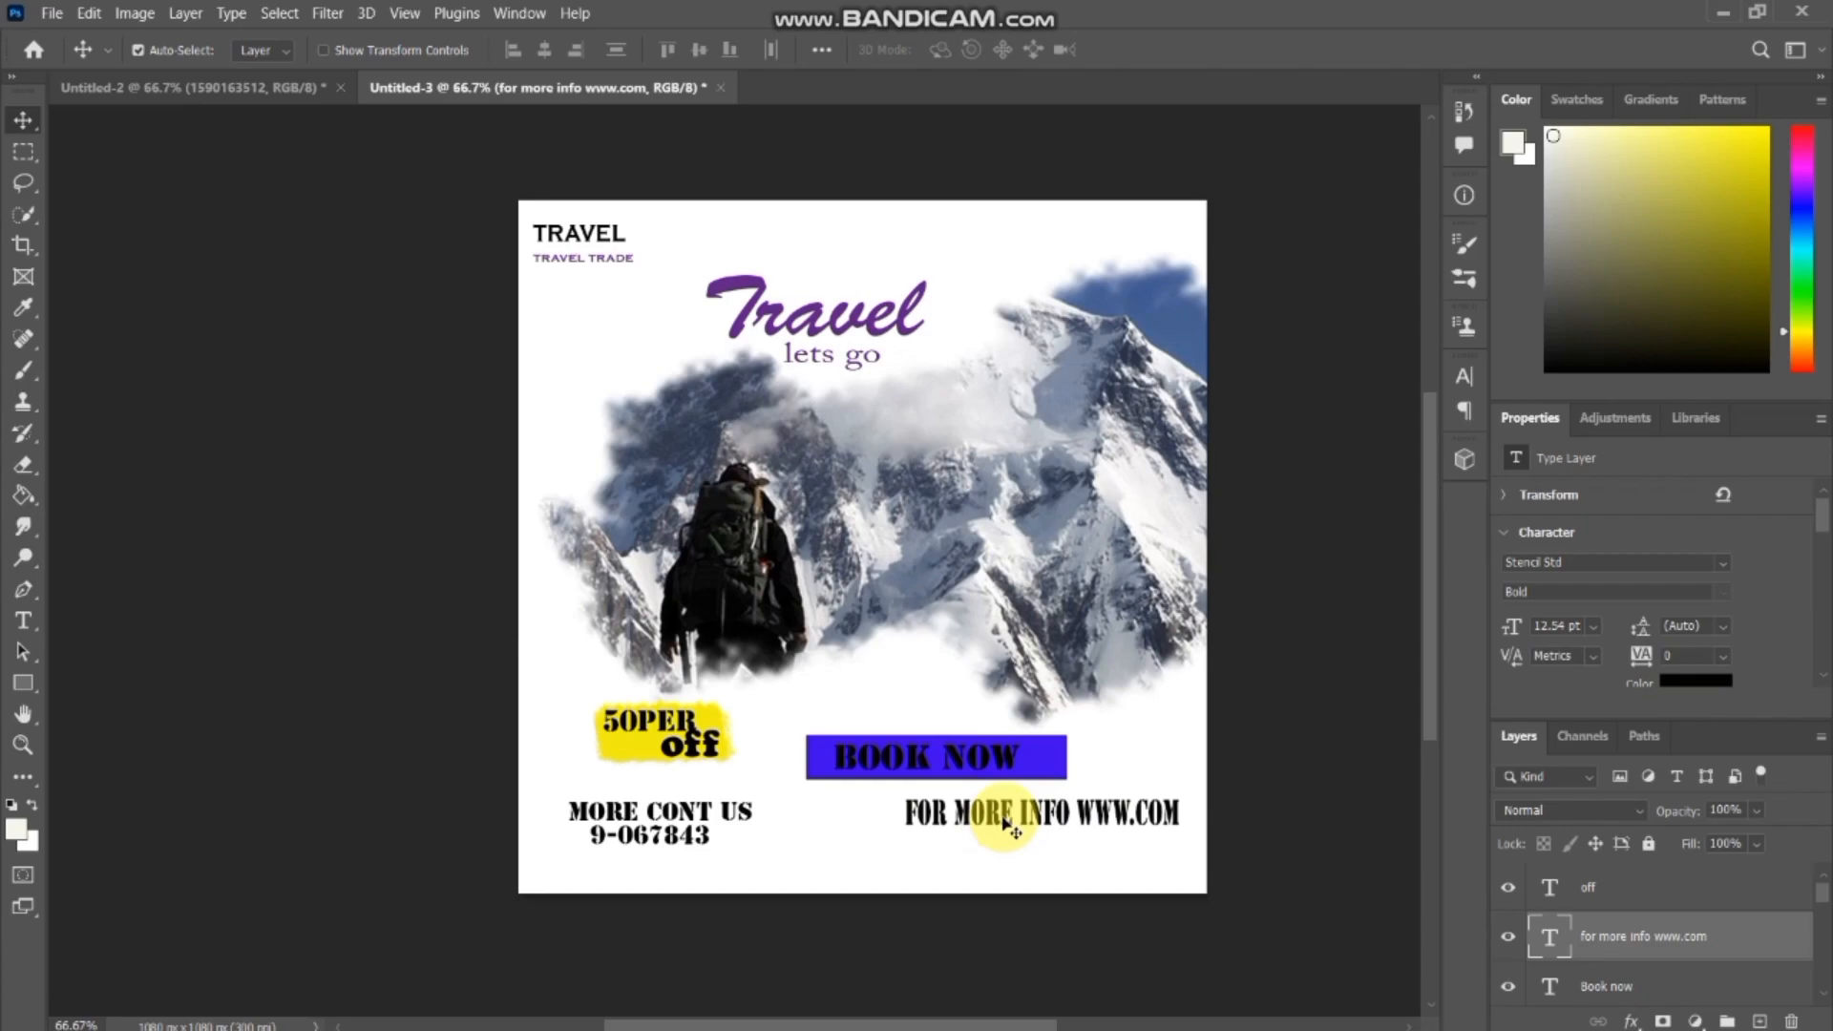
pyautogui.hotkey('ctrl', 't')
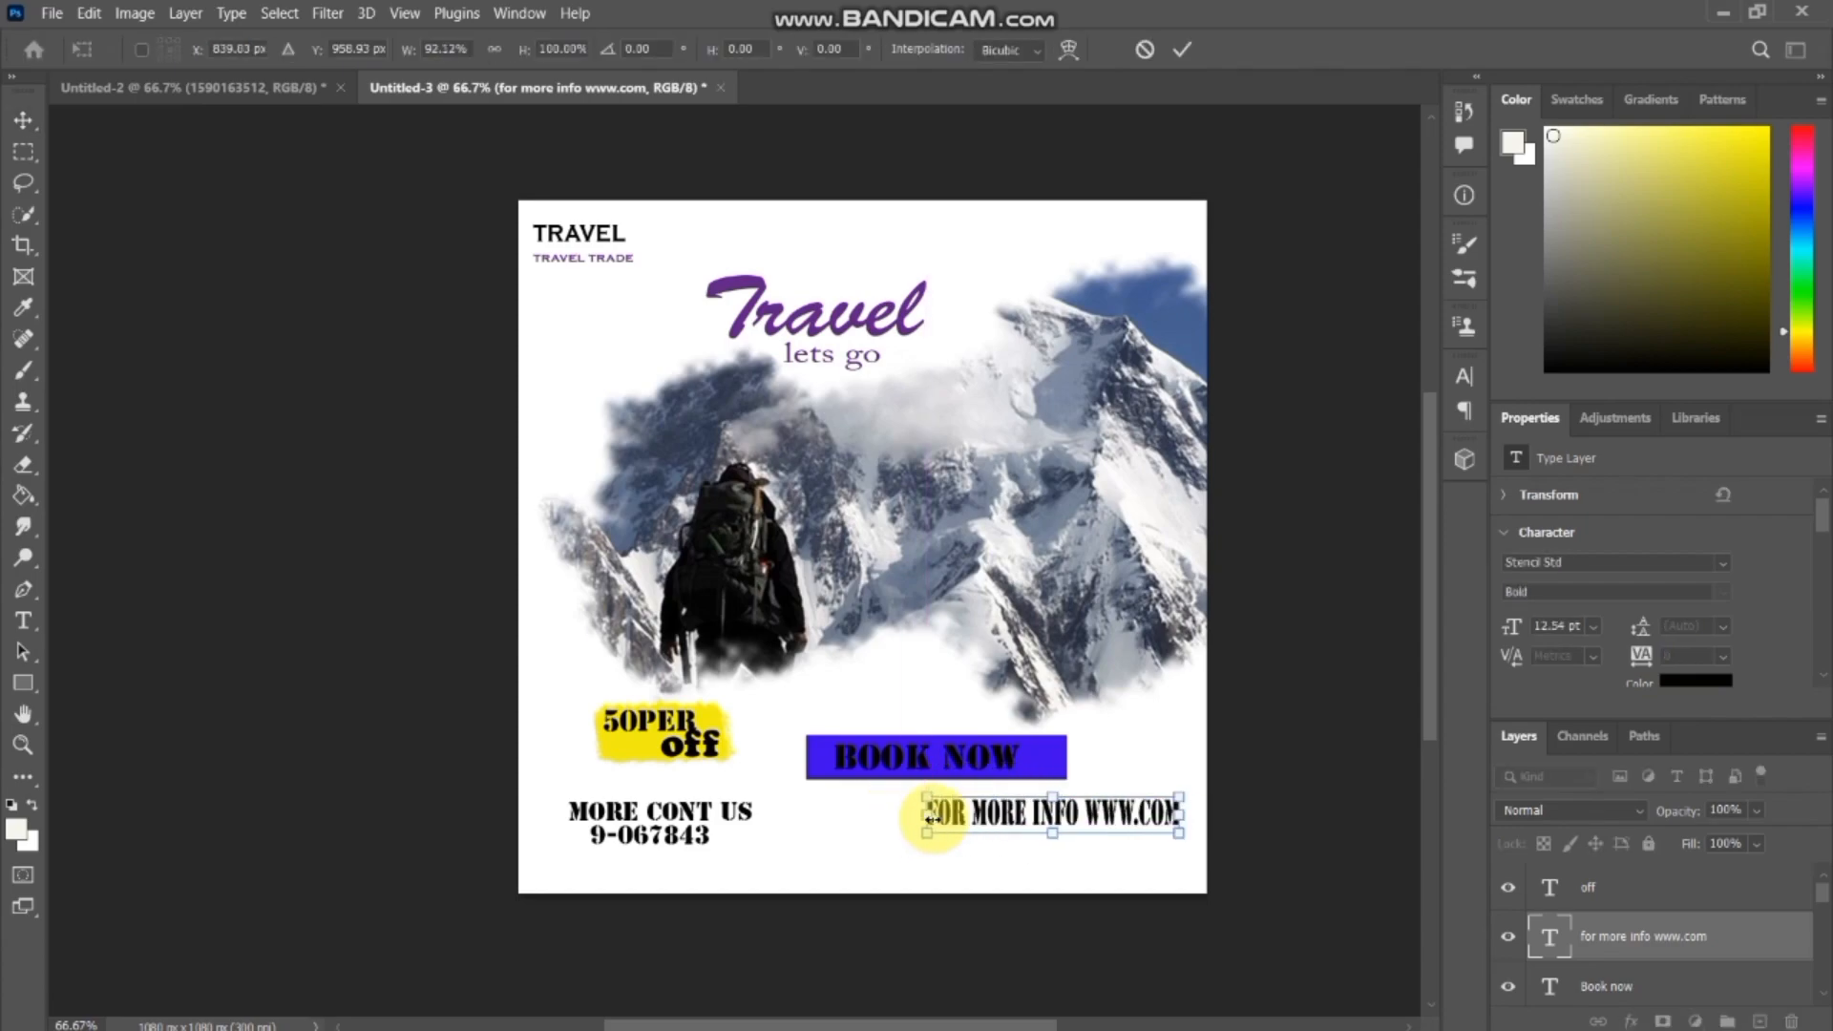
pyautogui.press('Return')
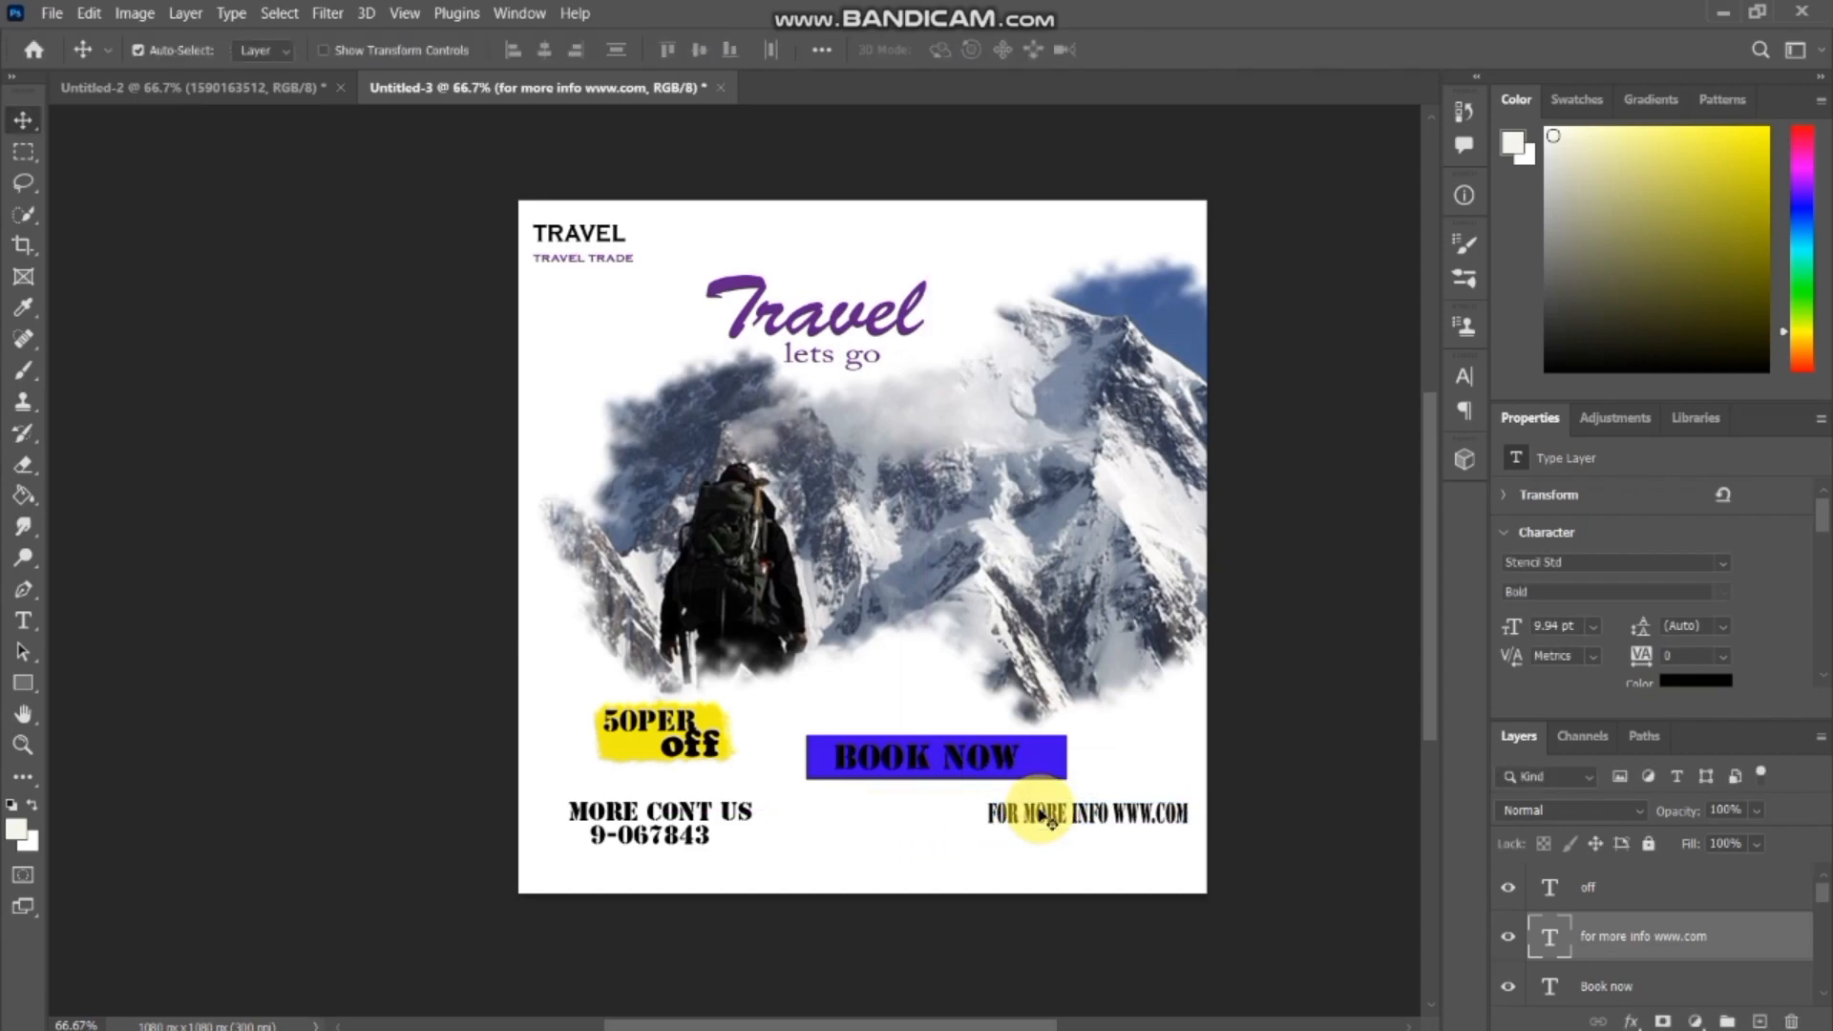